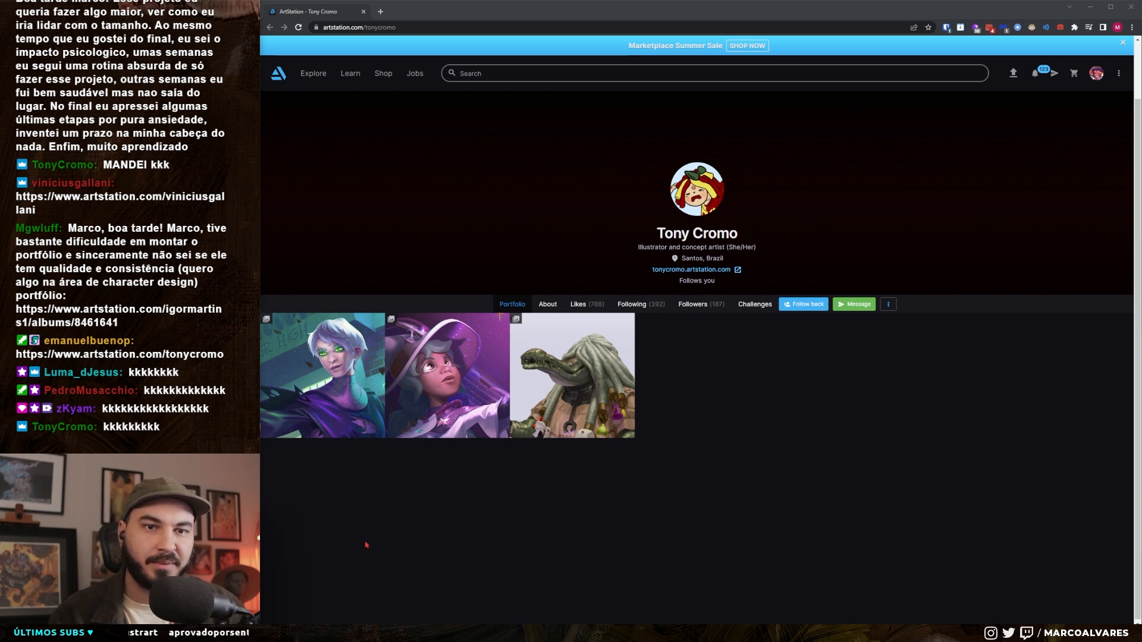
- Open the Danny Phantom project, expand its description, and look through its images down to the Ghost Zone painting
click(360, 399)
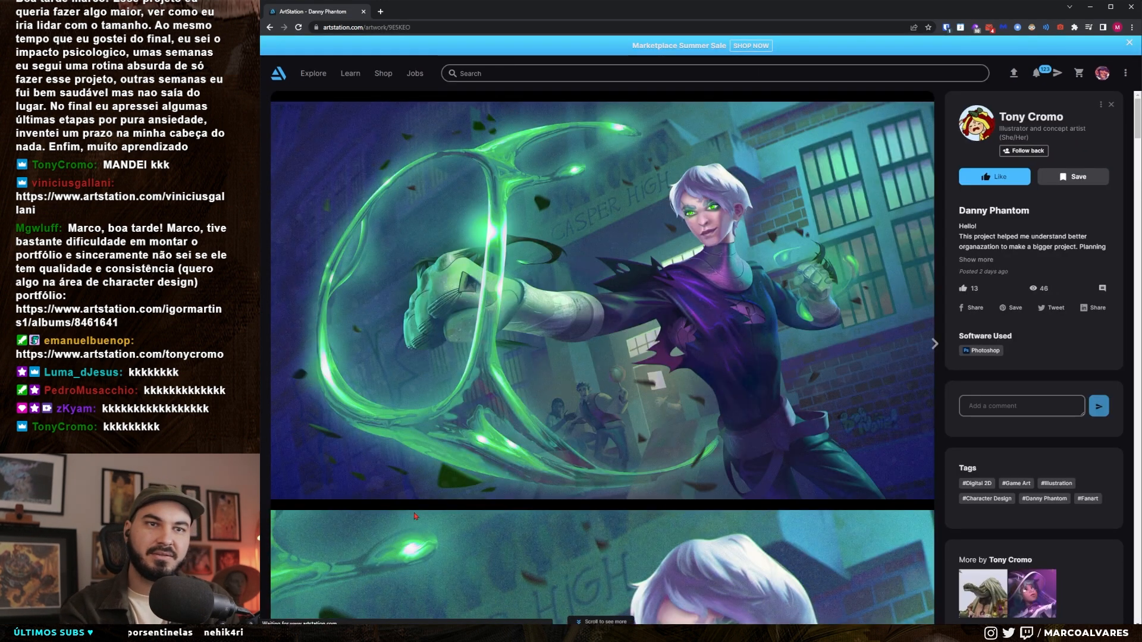
click(977, 361)
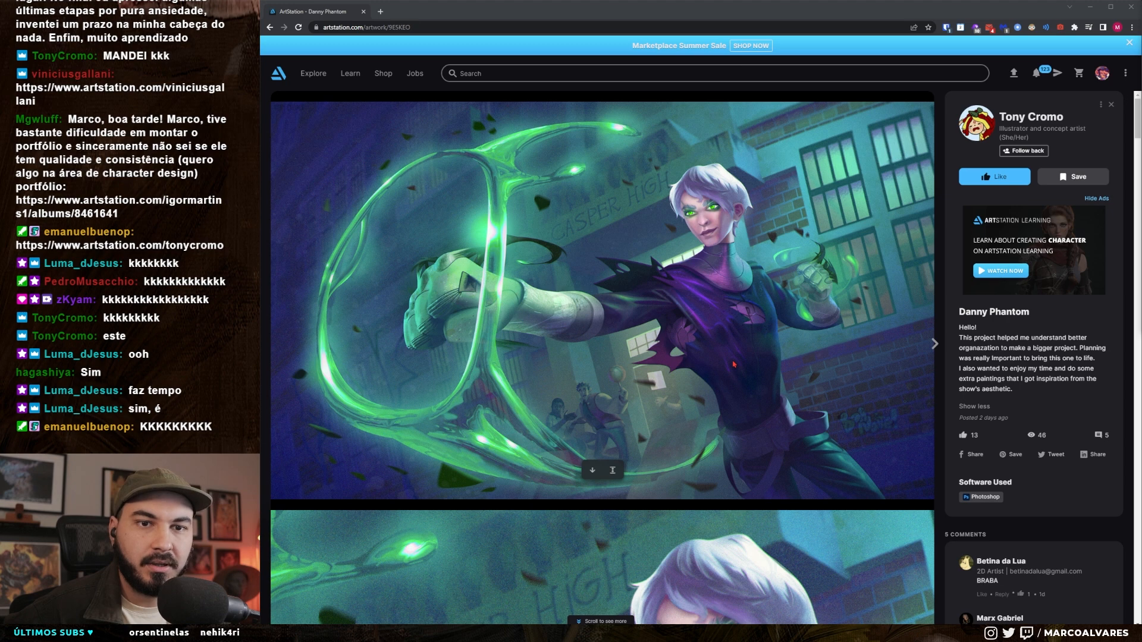
scroll(642, 370, down, 6)
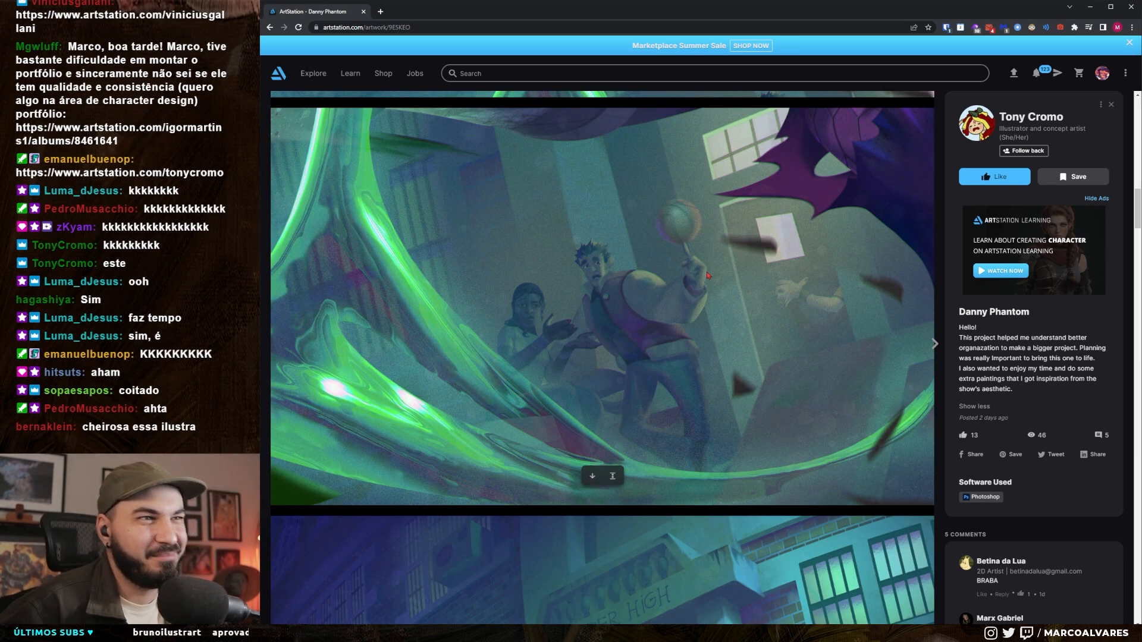
scroll(704, 271, down, 6)
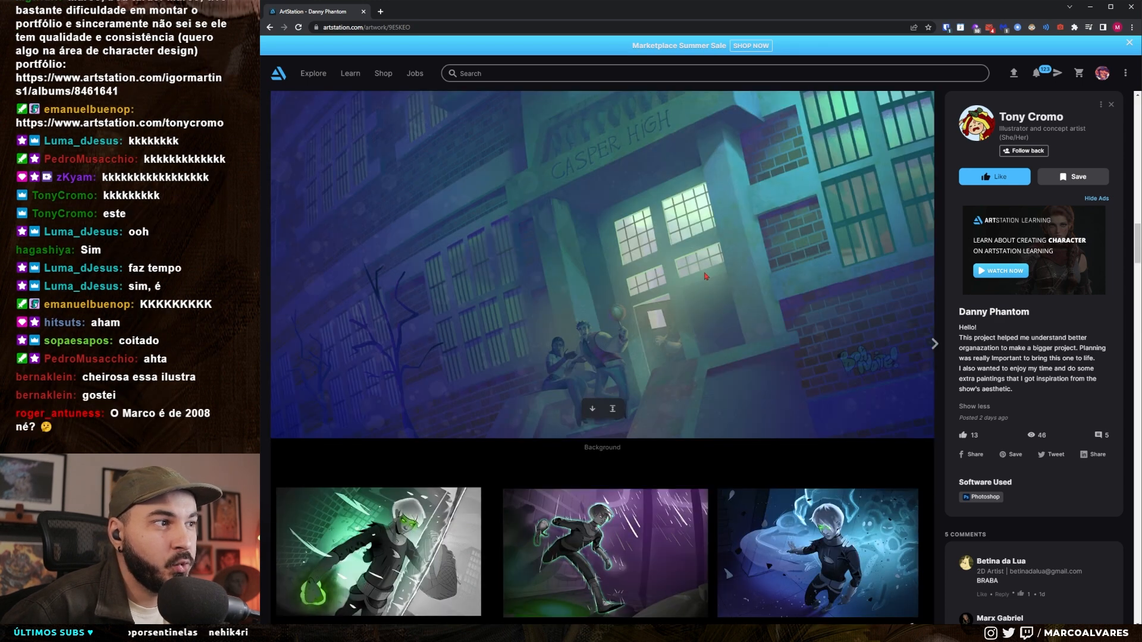
scroll(612, 408, up, 2)
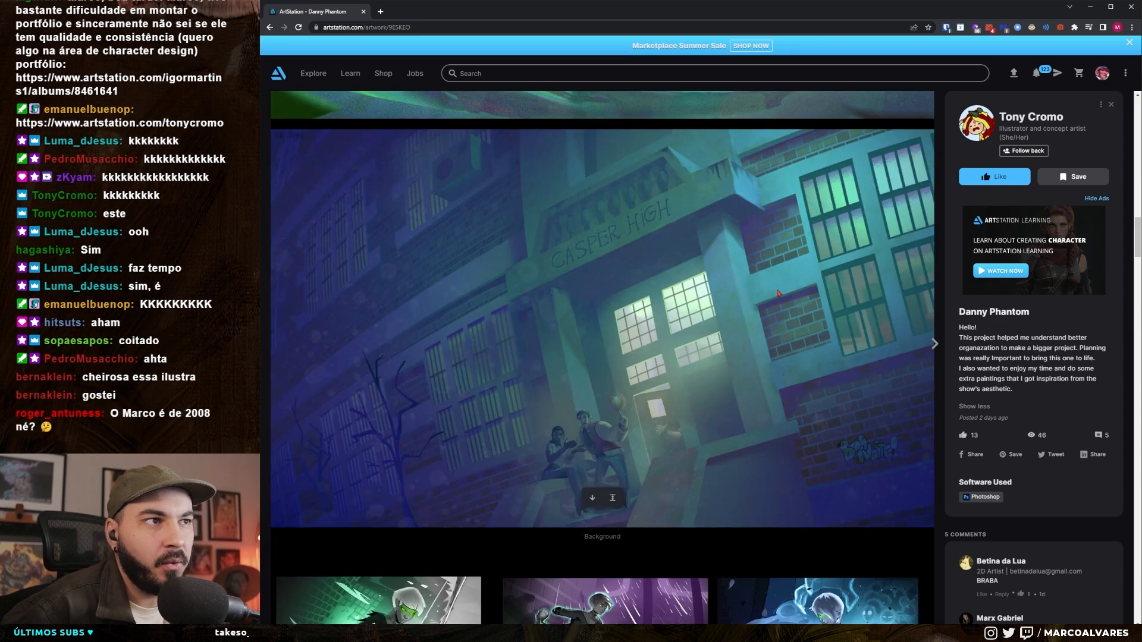
scroll(777, 293, down, 15)
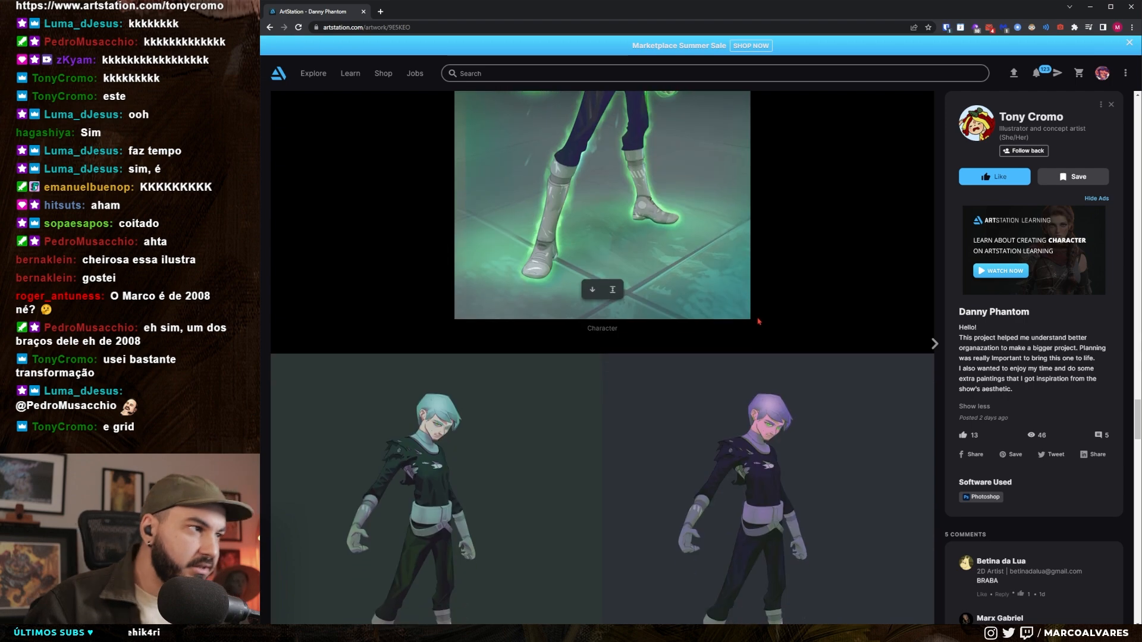
scroll(745, 336, down, 10)
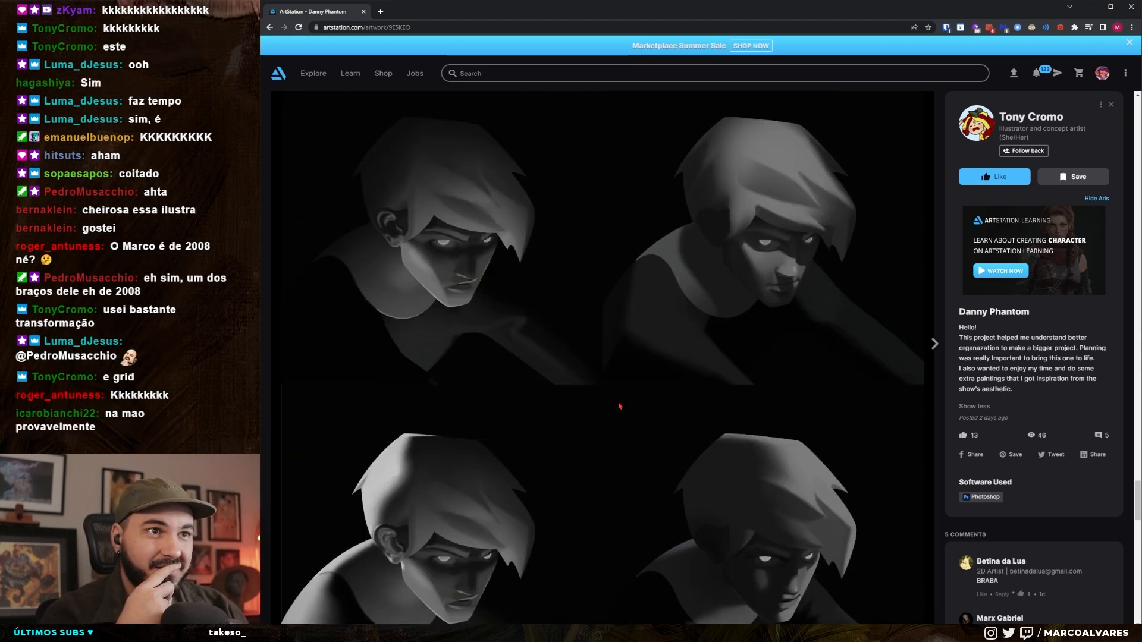
scroll(619, 406, down, 12)
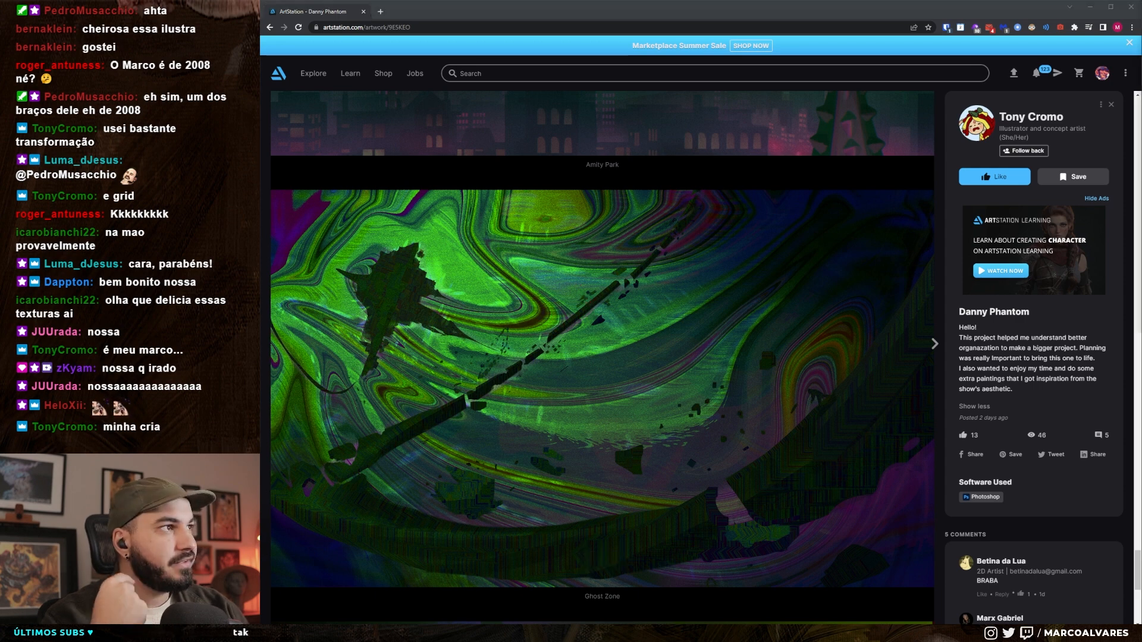
- Bring over the browser window with the COC - Color Fest storyboard, view it enlarged, and move it away again
drag(1141, 51, 630, 165)
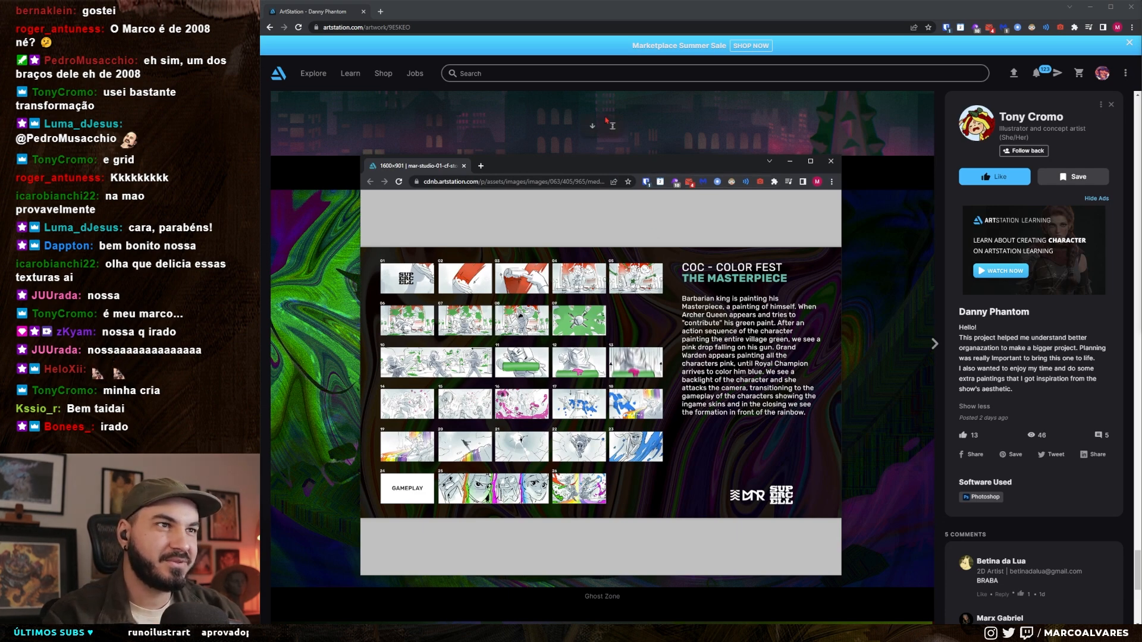
double_click(607, 165)
drag(358, 3, 1141, 142)
scroll(564, 404, down, 10)
scroll(564, 404, down, 12)
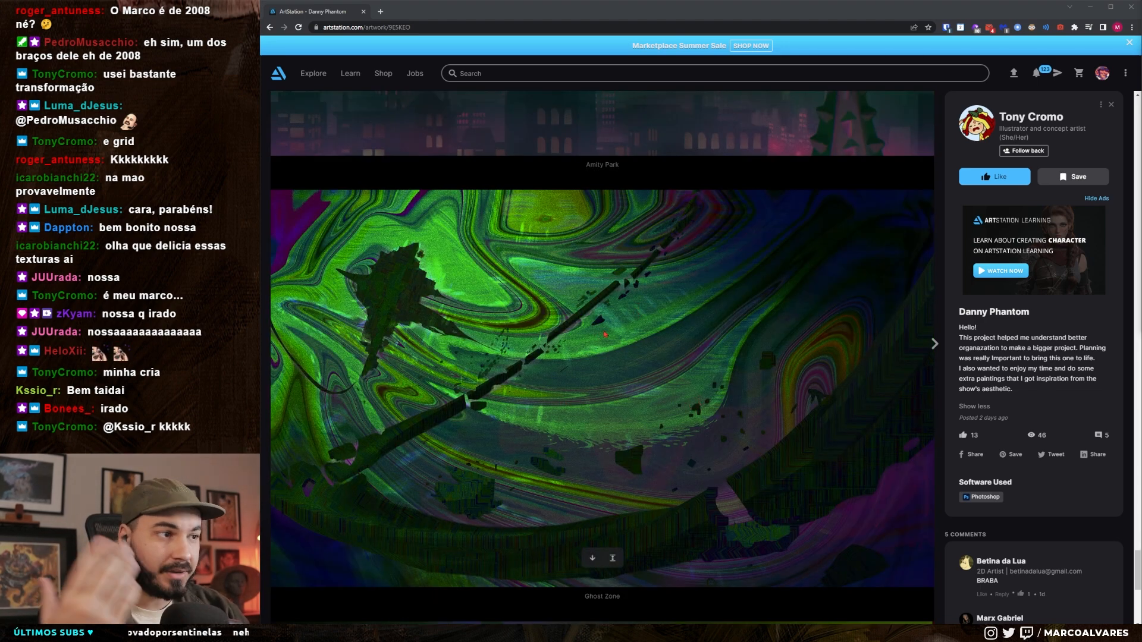
- Examine the Amity Park, Ghost Zone and Casper High paintings and the busts in the Danny Phantom project
scroll(760, 511, up, 7)
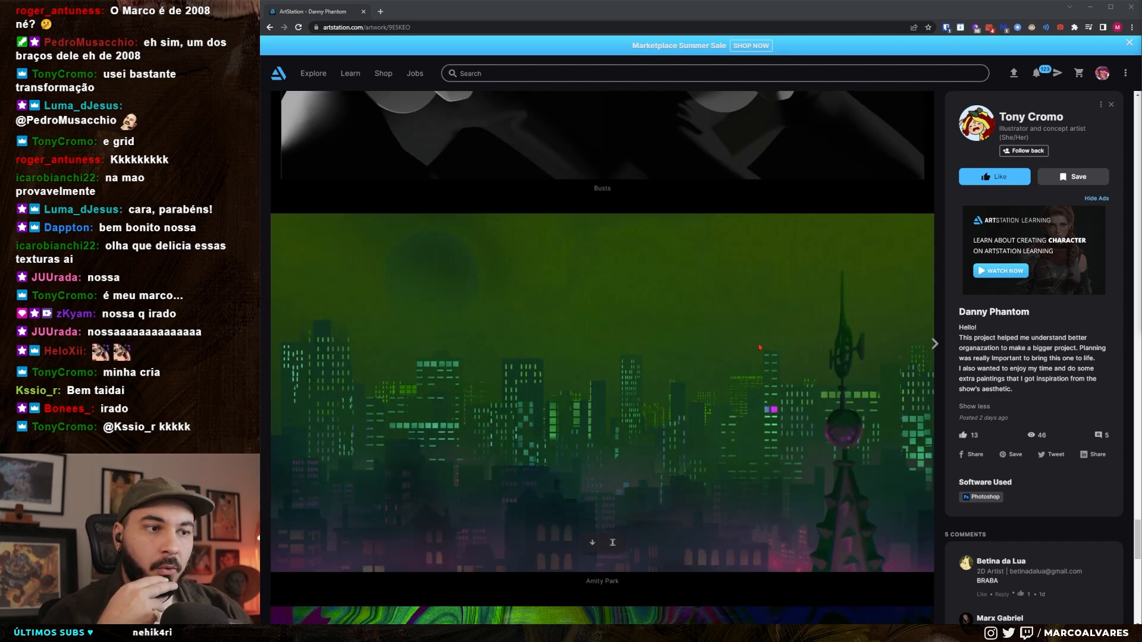
scroll(678, 538, down, 12)
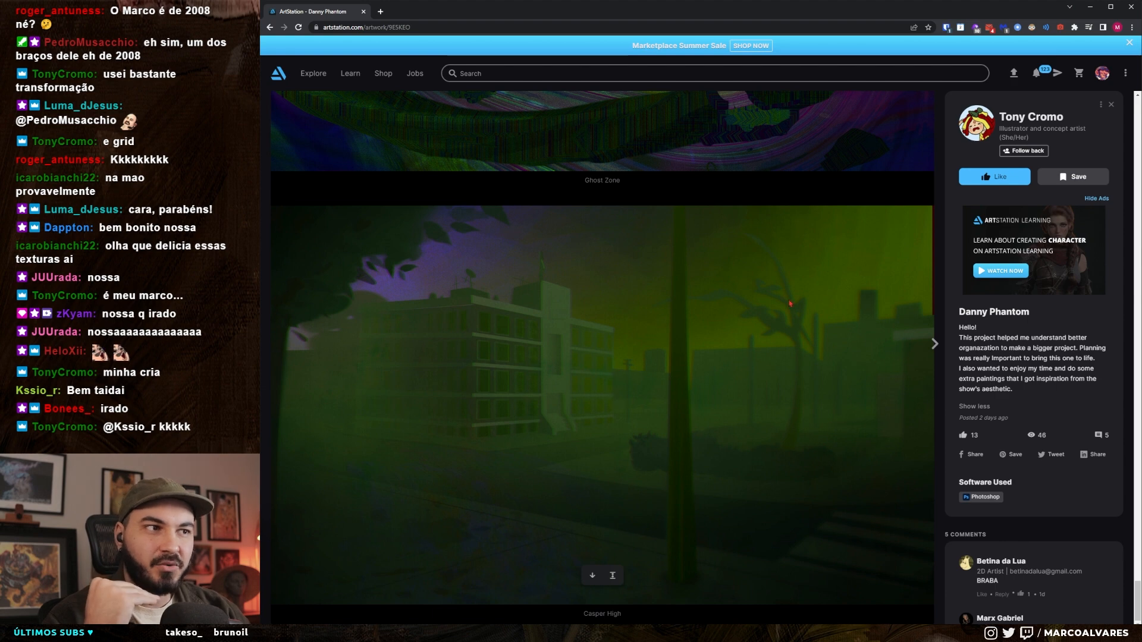
scroll(719, 406, up, 12)
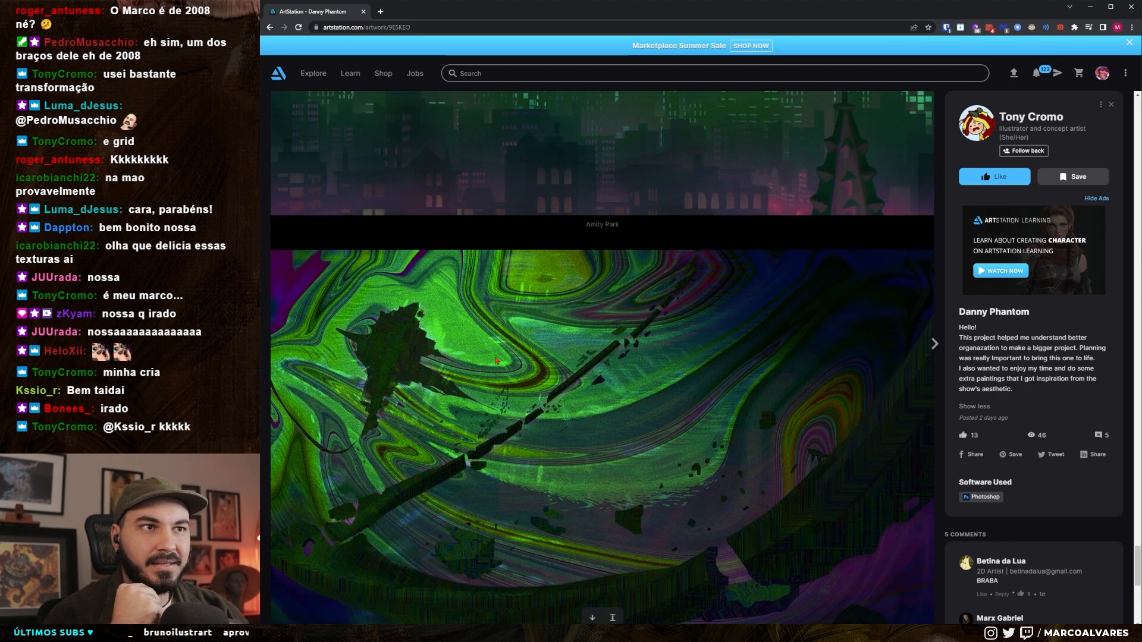
scroll(615, 290, down, 12)
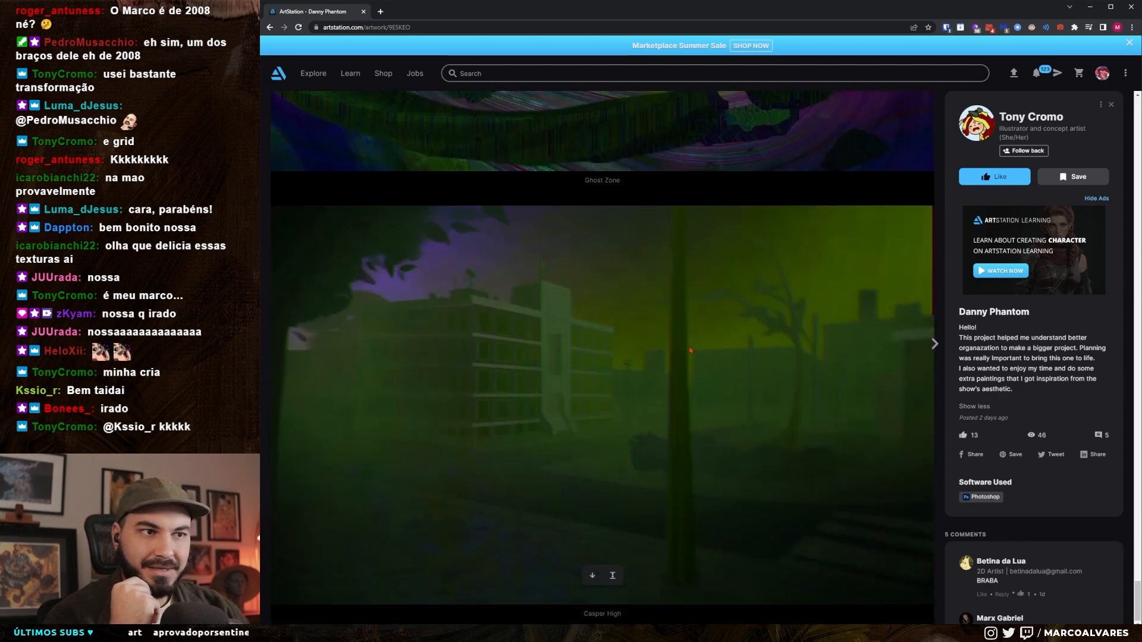
scroll(622, 395, up, 6)
scroll(648, 409, up, 2)
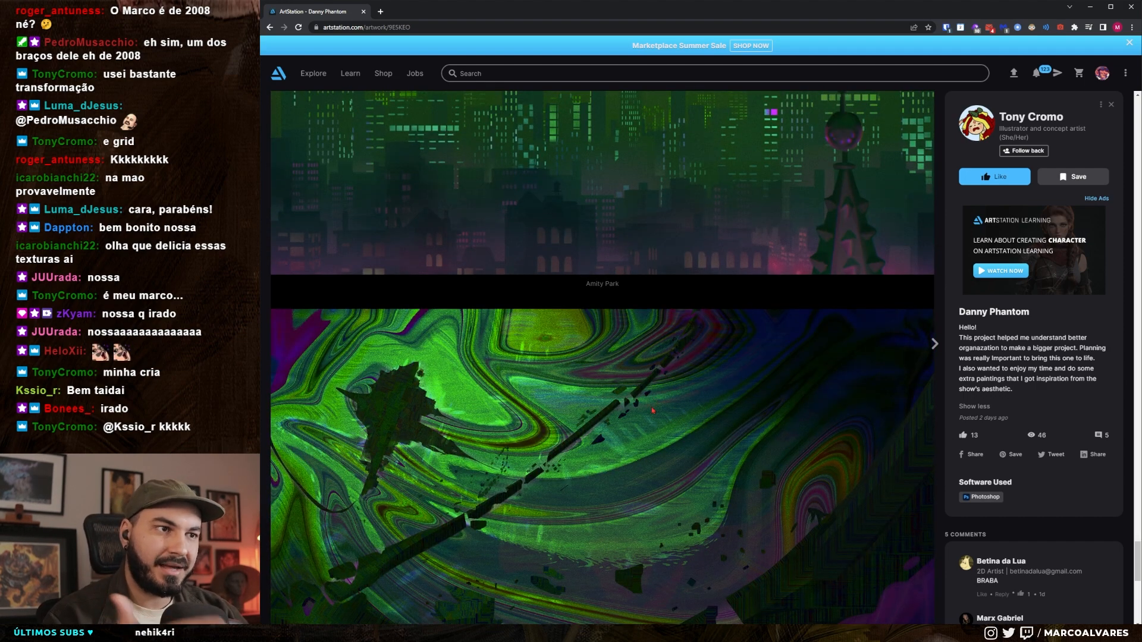
scroll(653, 410, up, 11)
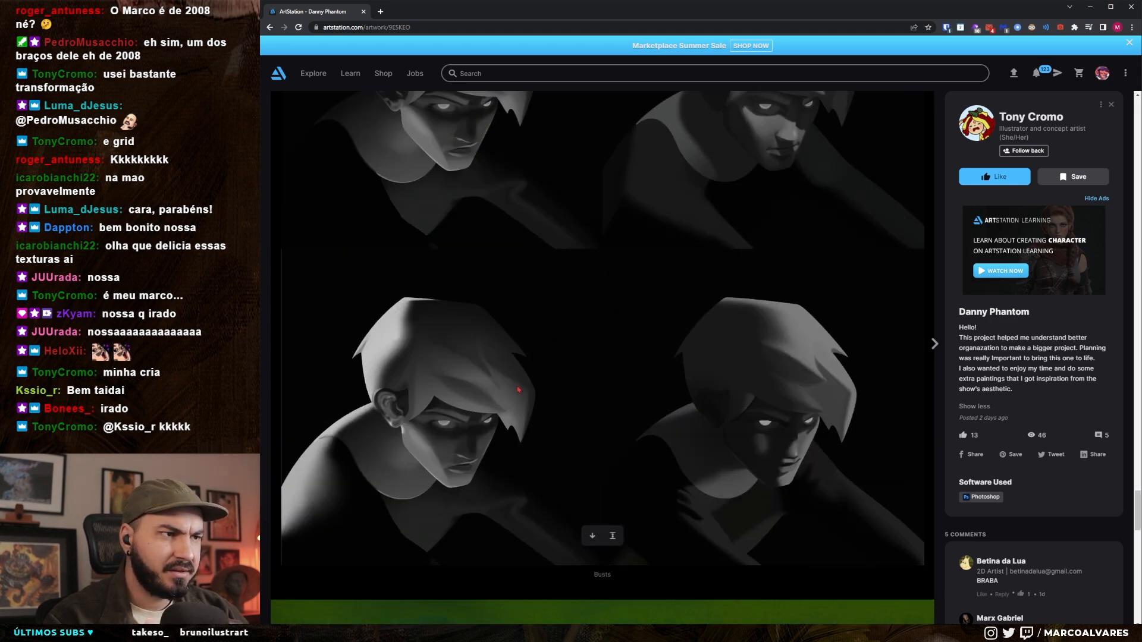
- Open the animated painting-process image in its own tab, enlarge it to watch the stages, and close it
right_click(593, 362)
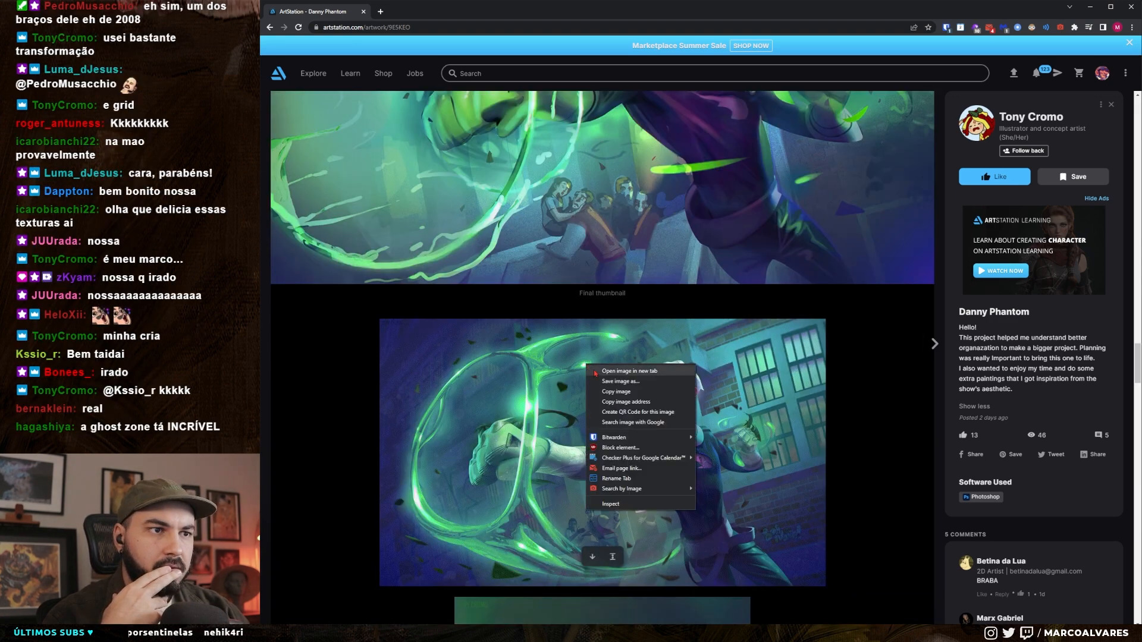
click(625, 371)
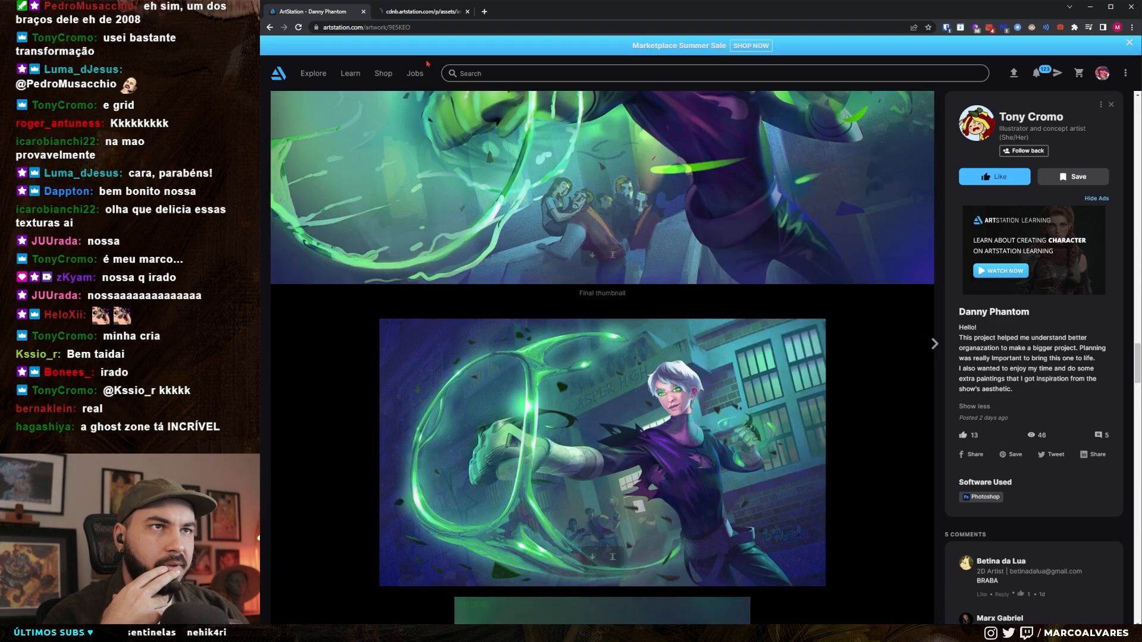
click(420, 14)
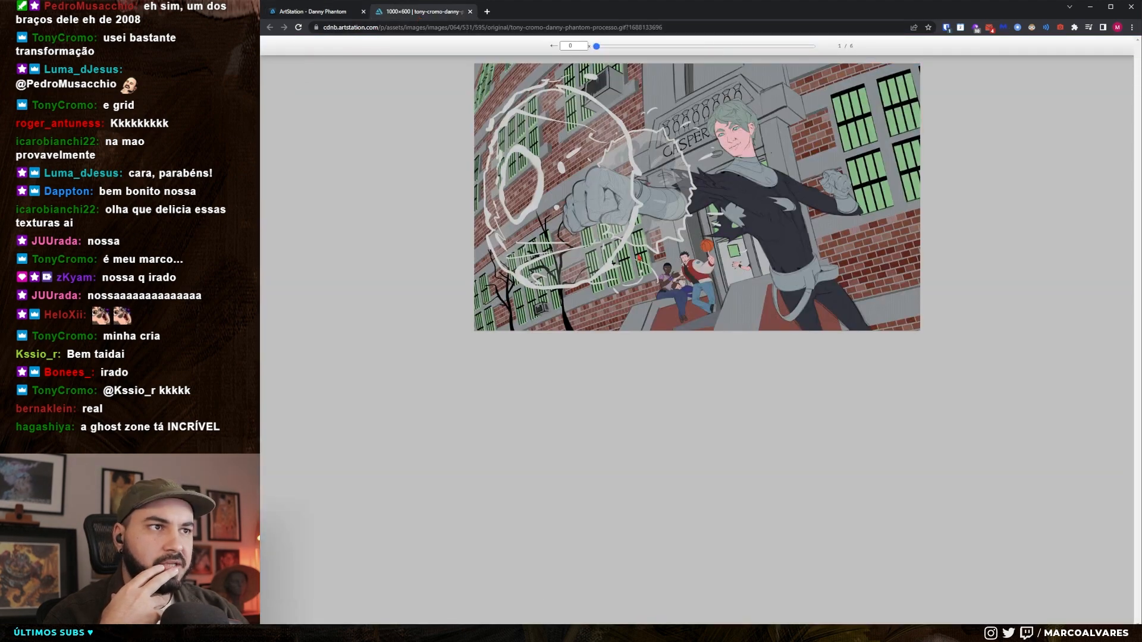
key(ctrl+plus)
key(ctrl+plus)
key(ctrl+plus)
key(ctrl+plus)
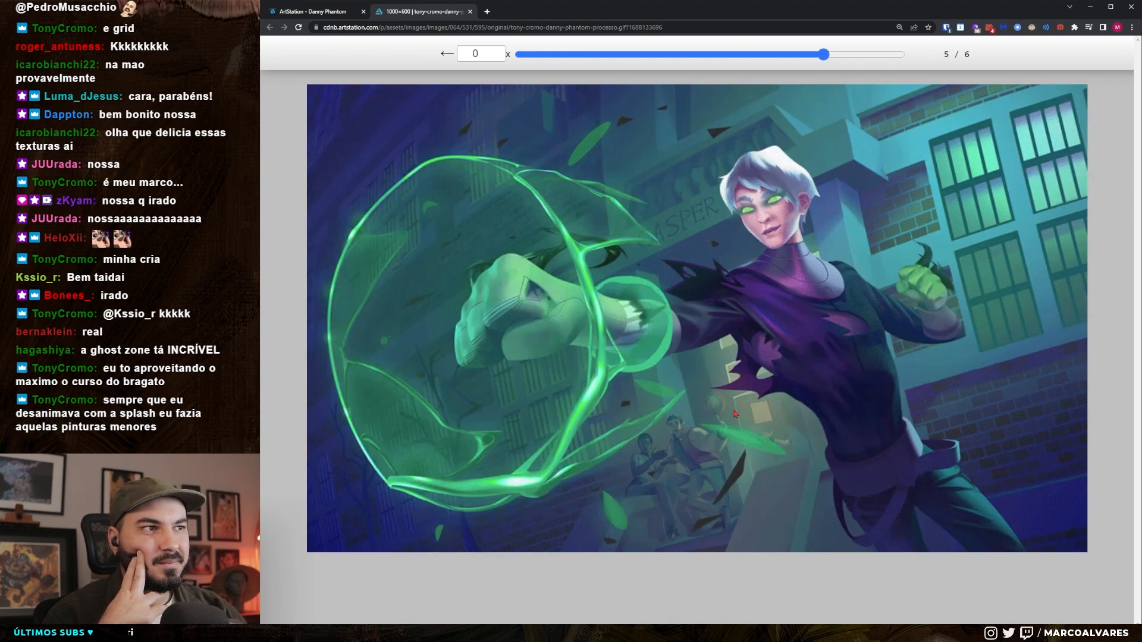
key(ctrl+w)
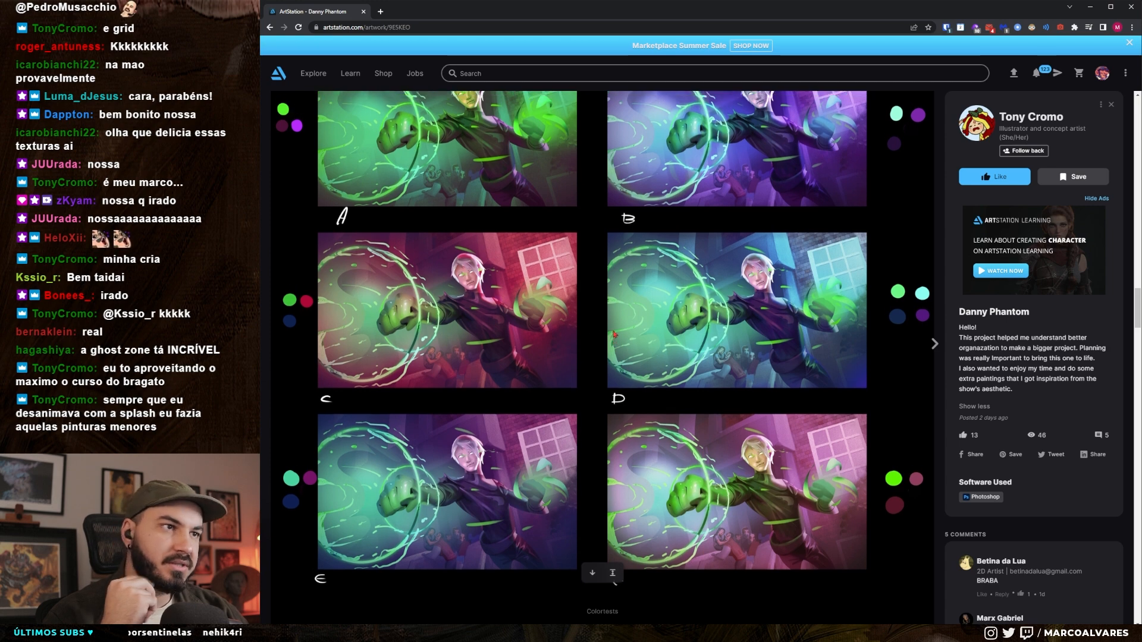
- Examine the color tests and the Casper High background, and return to the main illustration
scroll(607, 330, down, 8)
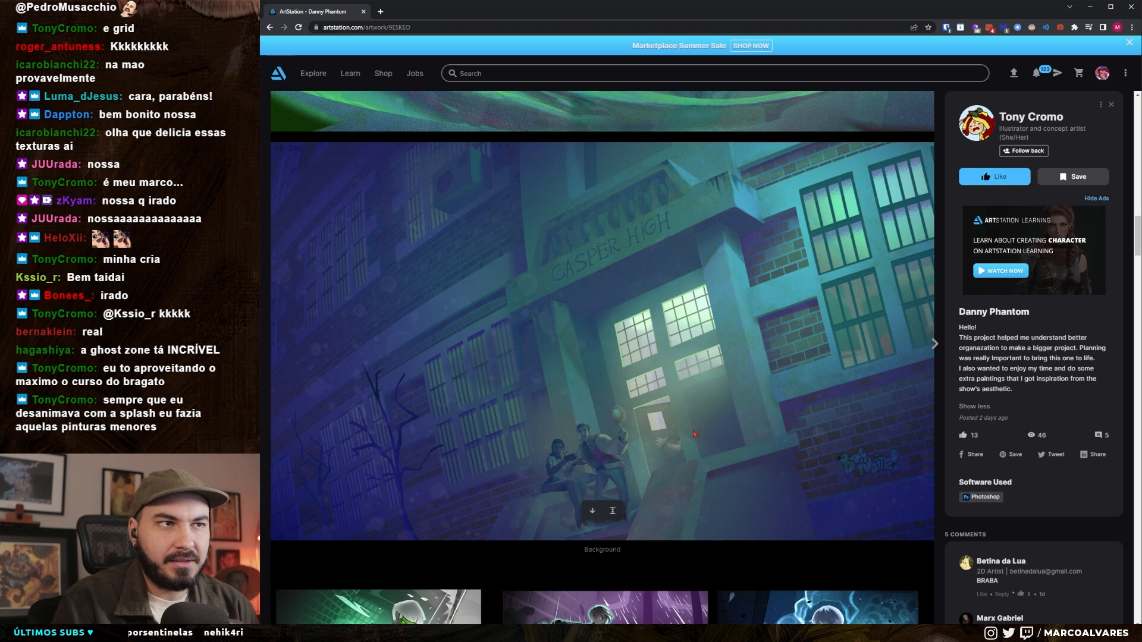
scroll(676, 425, up, 2)
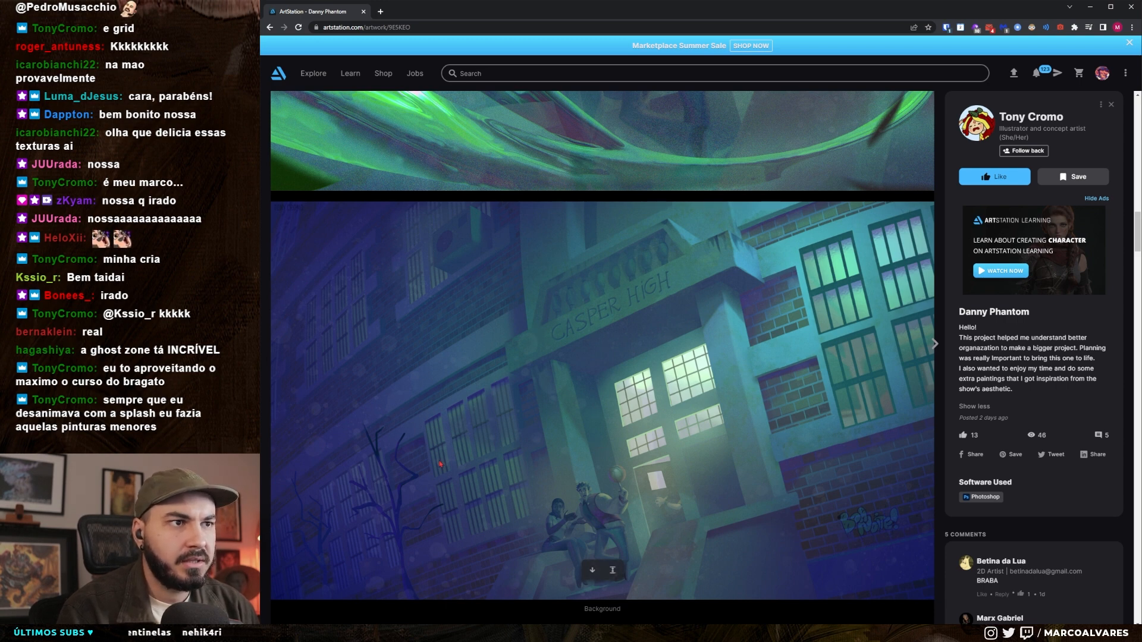
scroll(615, 432, up, 15)
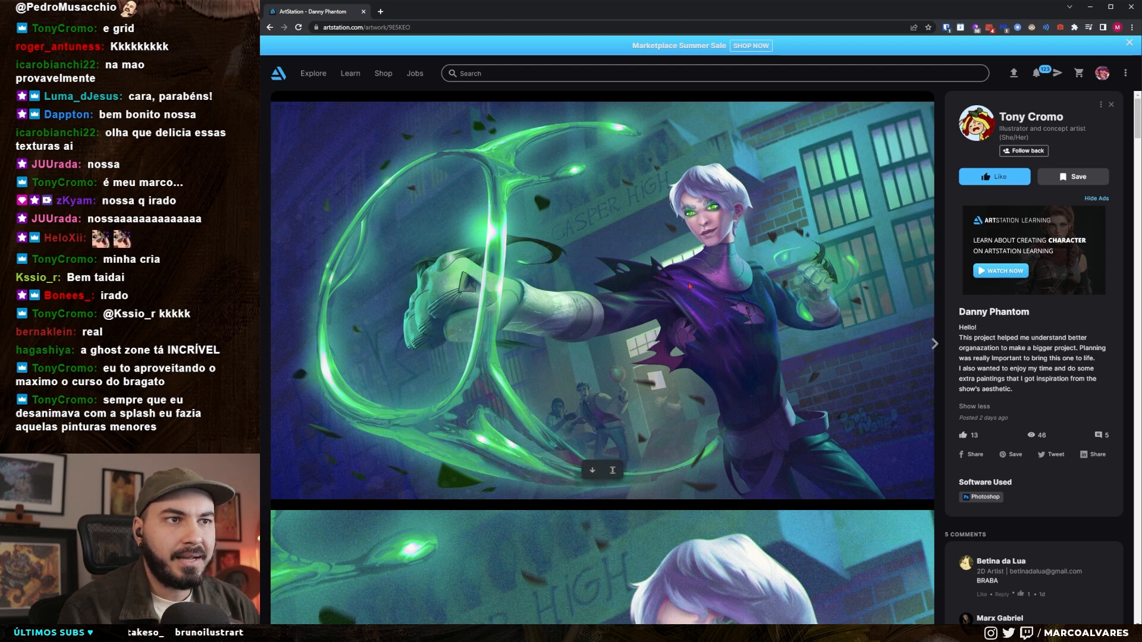
- Copy the main Danny Phantom illustration, reopening the project from the artist's profile, and paste it into a new Photoshop document
right_click(725, 279)
click(749, 312)
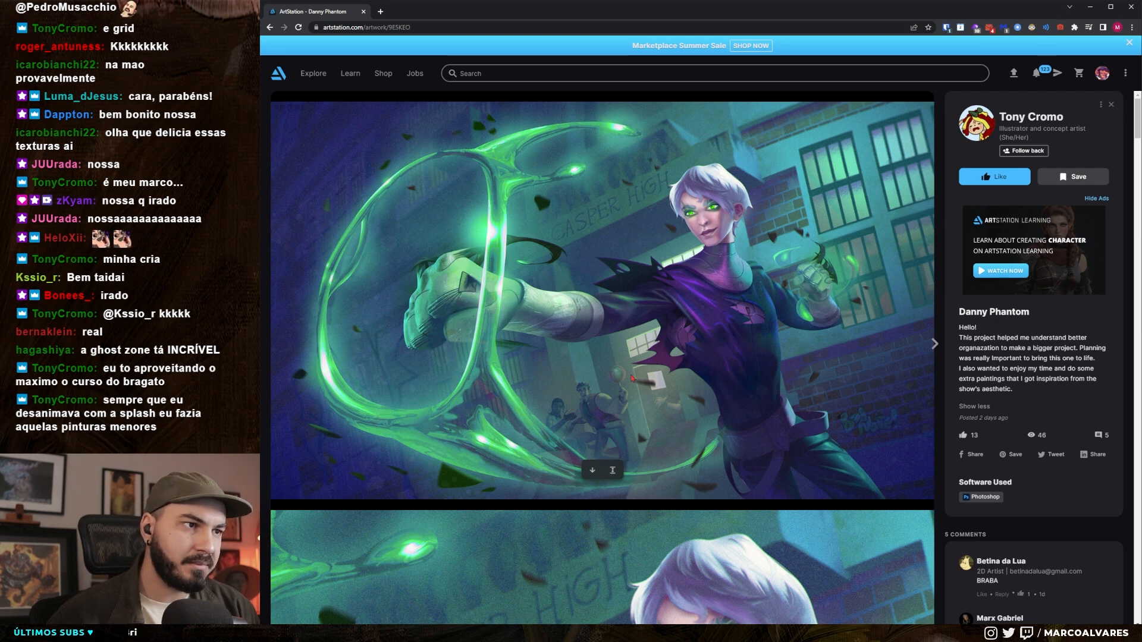
click(1051, 117)
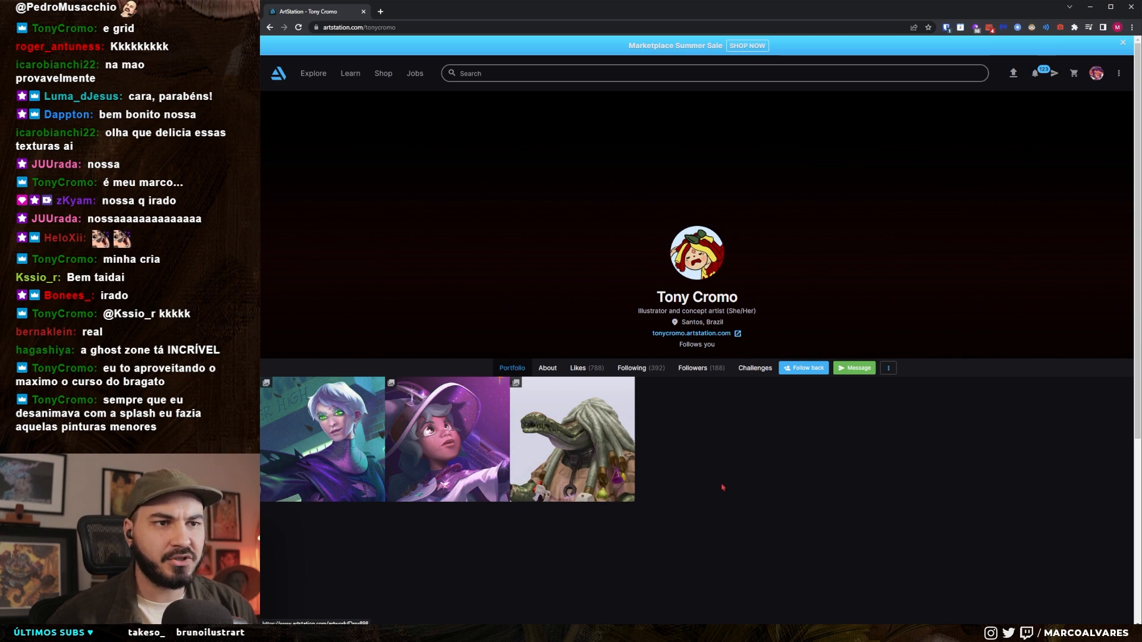
click(340, 458)
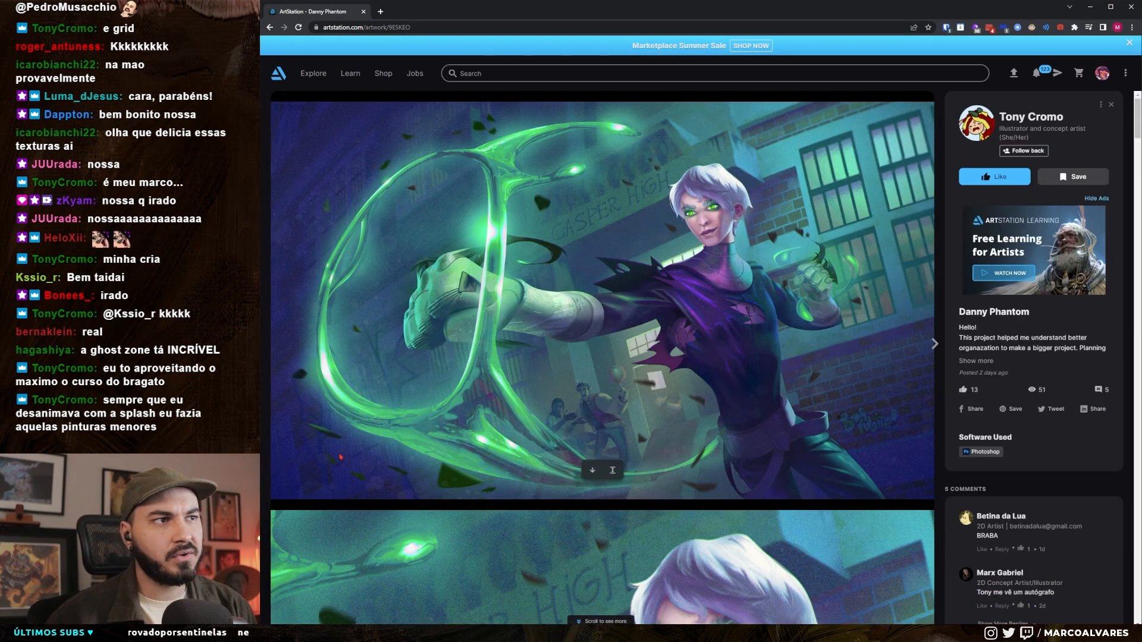
right_click(660, 305)
click(671, 332)
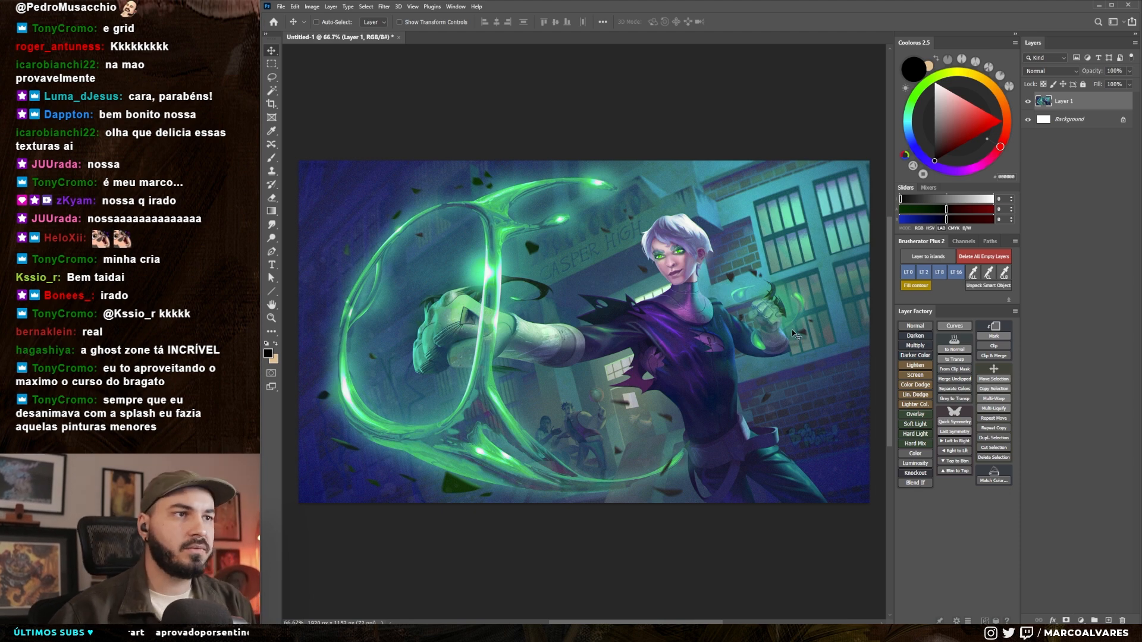
- Add an empty layer above the pasted illustration and display the document with the Dot Gain 20% grayscale proof
drag(792, 338, 767, 337)
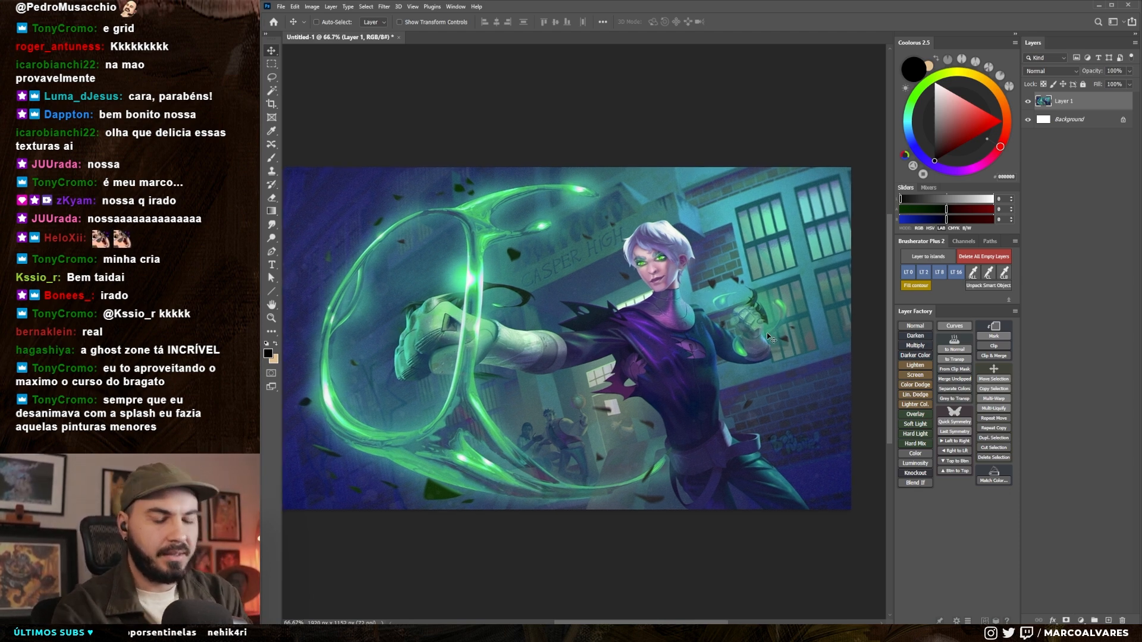
key(ctrl+shift+alt+n)
key(ctrl+y)
mouse_move(732, 335)
mouse_down()
mouse_move(745, 319)
mouse_move(711, 332)
mouse_move(725, 309)
mouse_move(686, 315)
mouse_up()
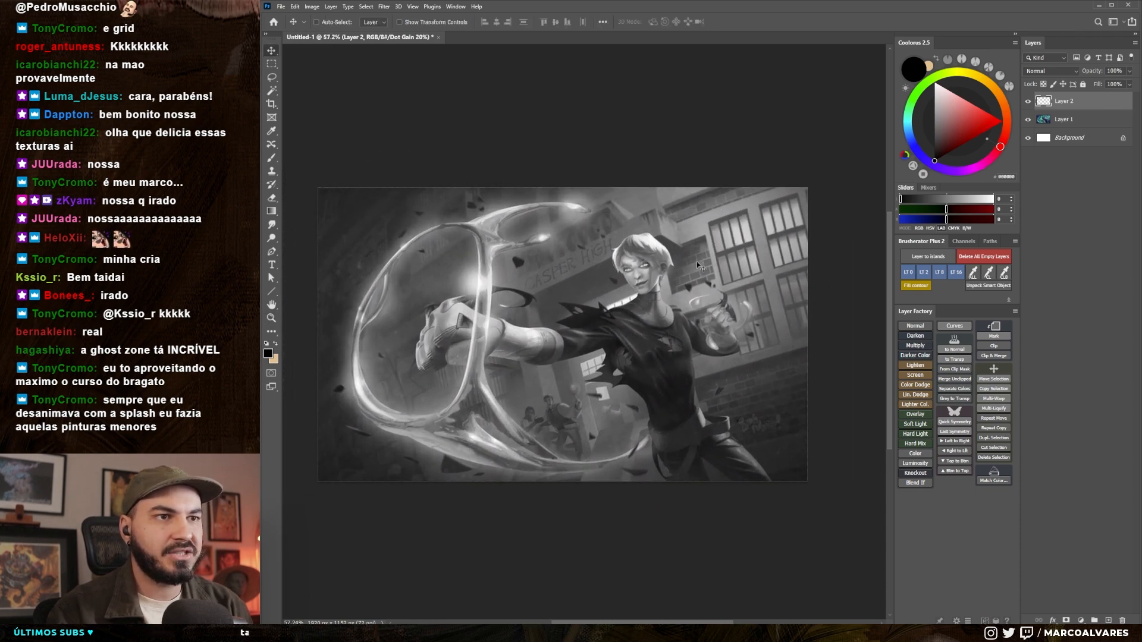
- Set up a brush for annotating, with the magenta color FF41EC and a size of 10
key(b)
right_click(677, 312)
click(813, 430)
click(769, 249)
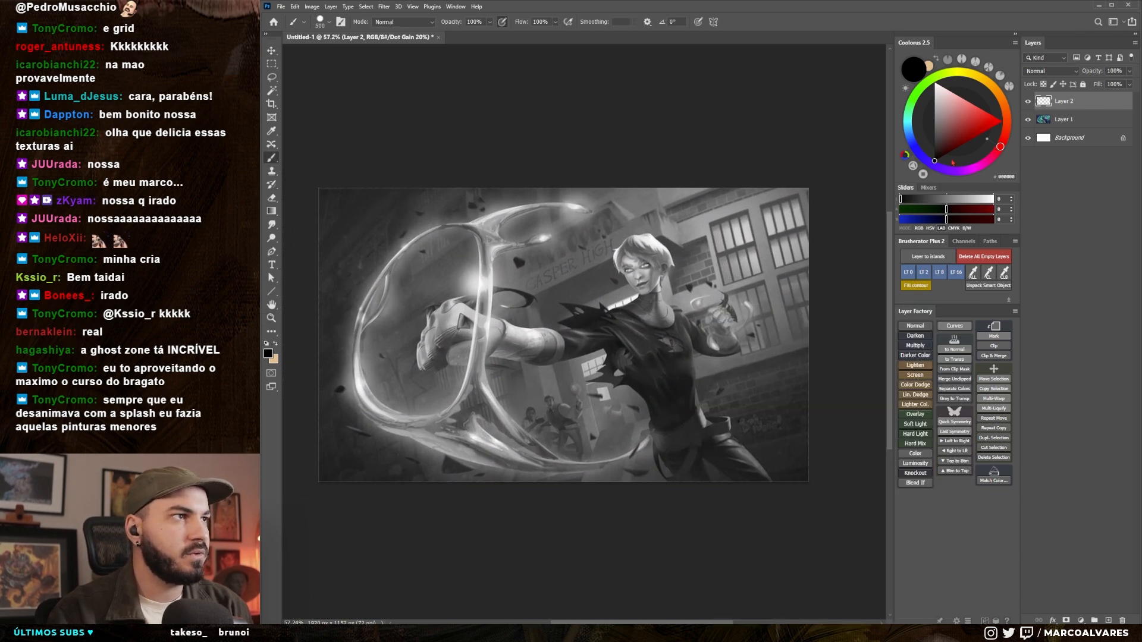
click(975, 169)
click(985, 111)
key(bracketleft)
key(bracketleft)
key(bracketleft)
key(bracketleft)
key(bracketleft)
key(bracketleft)
key(bracketleft)
- Try circling the character's raised rear hand with loose brush strokes, and undo the marks
mouse_move(718, 298)
mouse_down()
mouse_move(692, 317)
mouse_move(713, 365)
mouse_move(752, 352)
mouse_move(730, 290)
mouse_up()
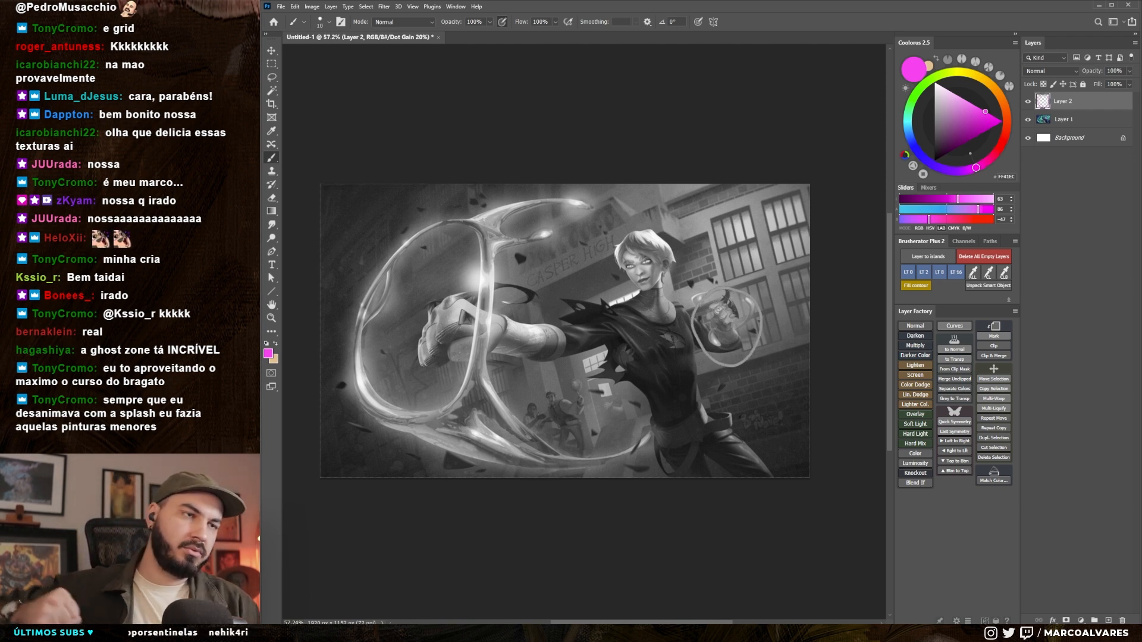
drag(721, 310, 714, 304)
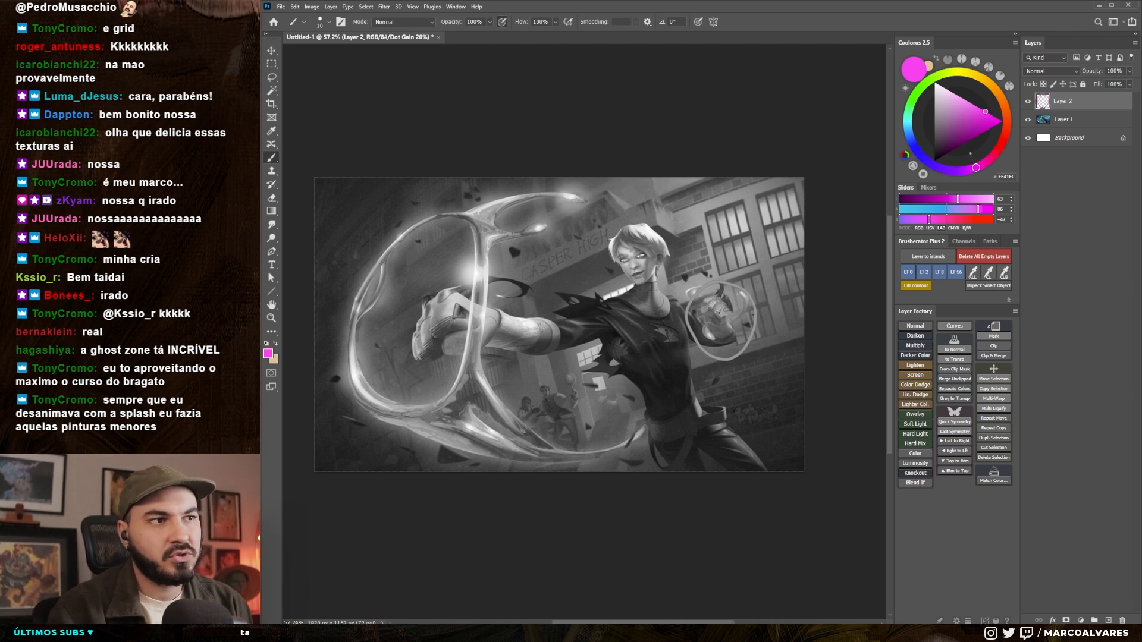
key(ctrl+z)
mouse_move(715, 287)
mouse_down()
mouse_move(697, 324)
mouse_move(737, 365)
mouse_up()
key(ctrl+z)
drag(718, 323, 706, 326)
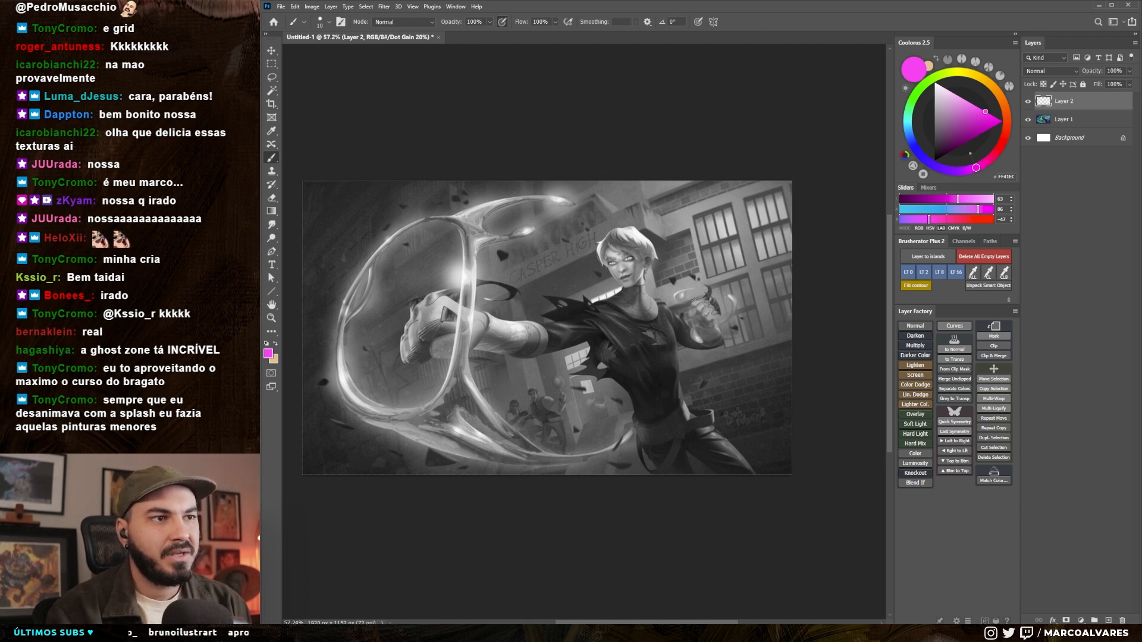
drag(645, 363, 651, 353)
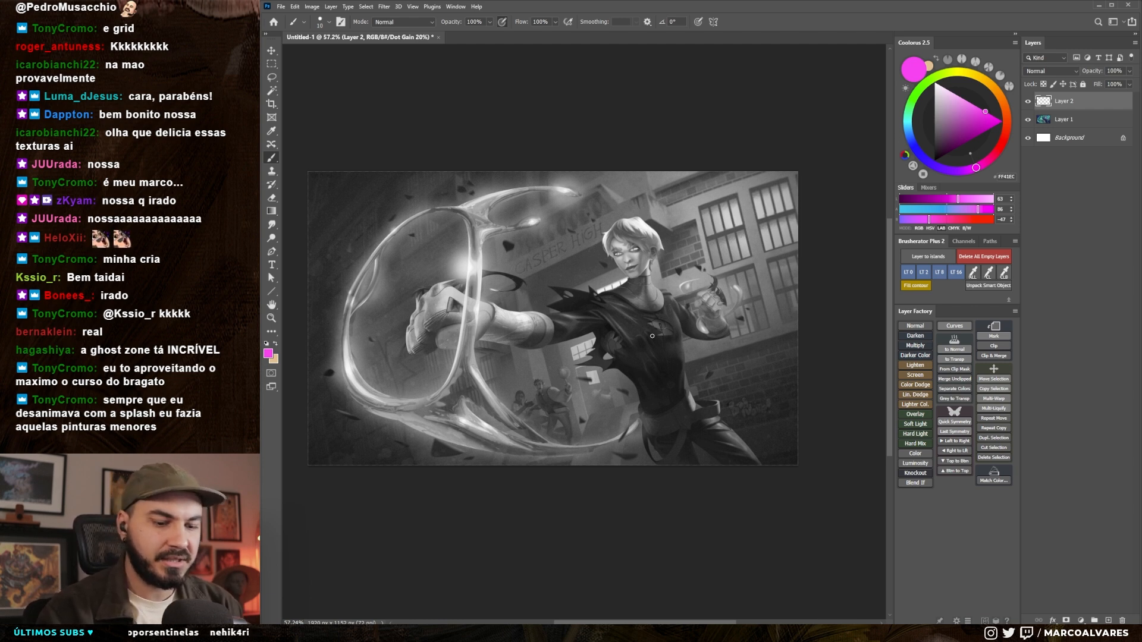
- Return to the colour view and add a Curves adjustment layer with the black point moved to input 11, output 0
key(ctrl+y)
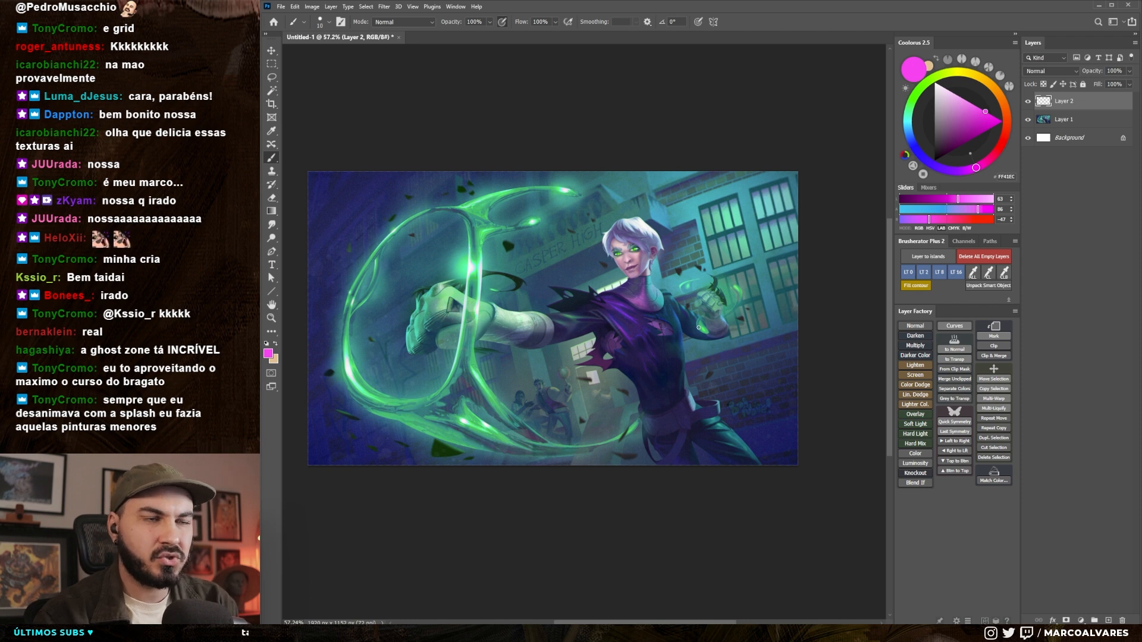
drag(667, 283, 624, 308)
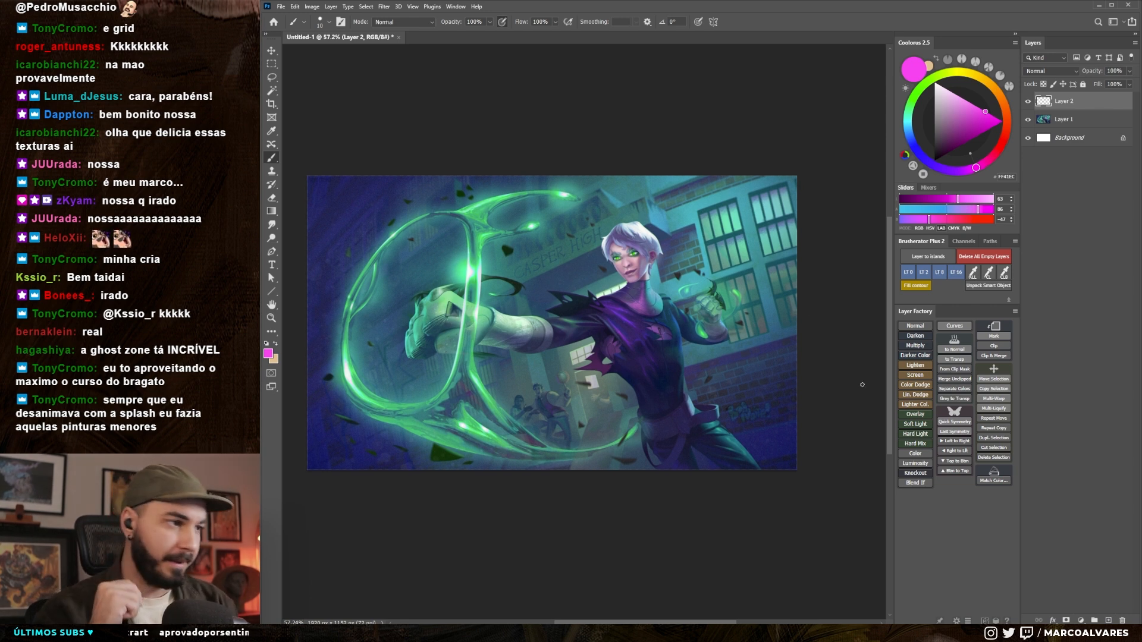
click(1080, 621)
click(1085, 505)
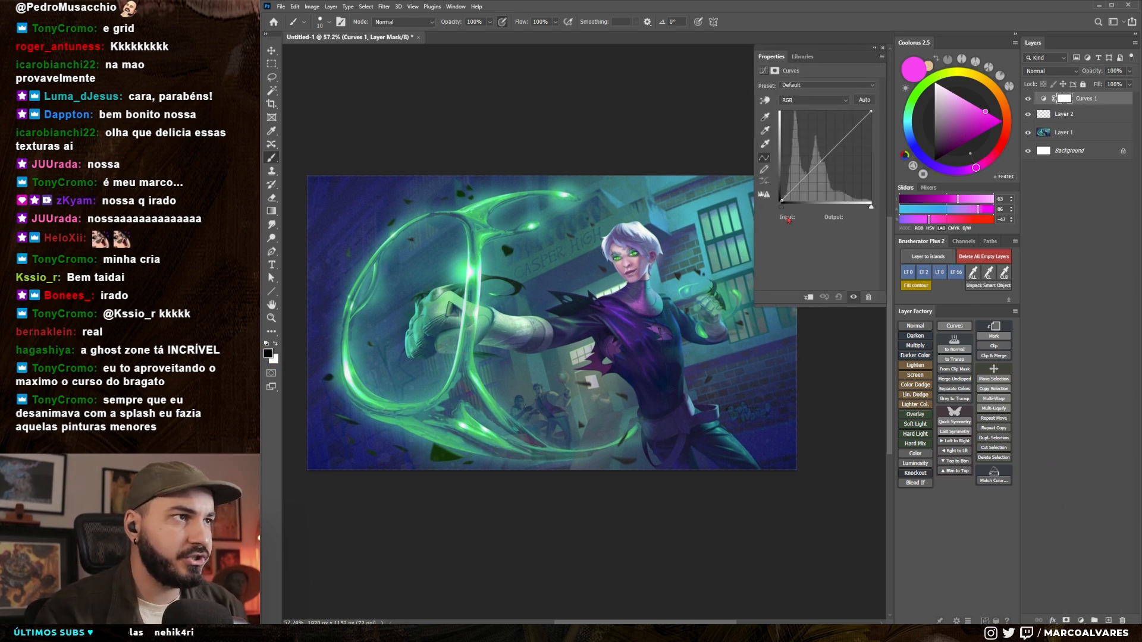
drag(781, 202, 785, 202)
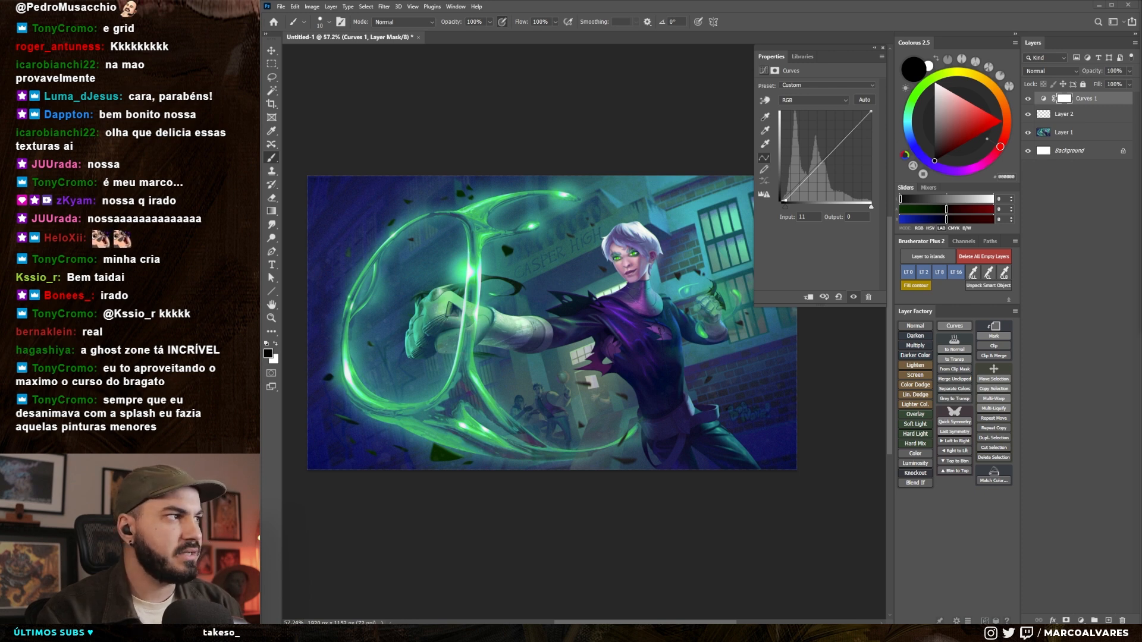
- Paste two Arena of Valor splash illustrations, the white-haired pirate and the armored warrior, each into its own new document
click(280, 8)
click(287, 15)
key(Return)
key(ctrl+v)
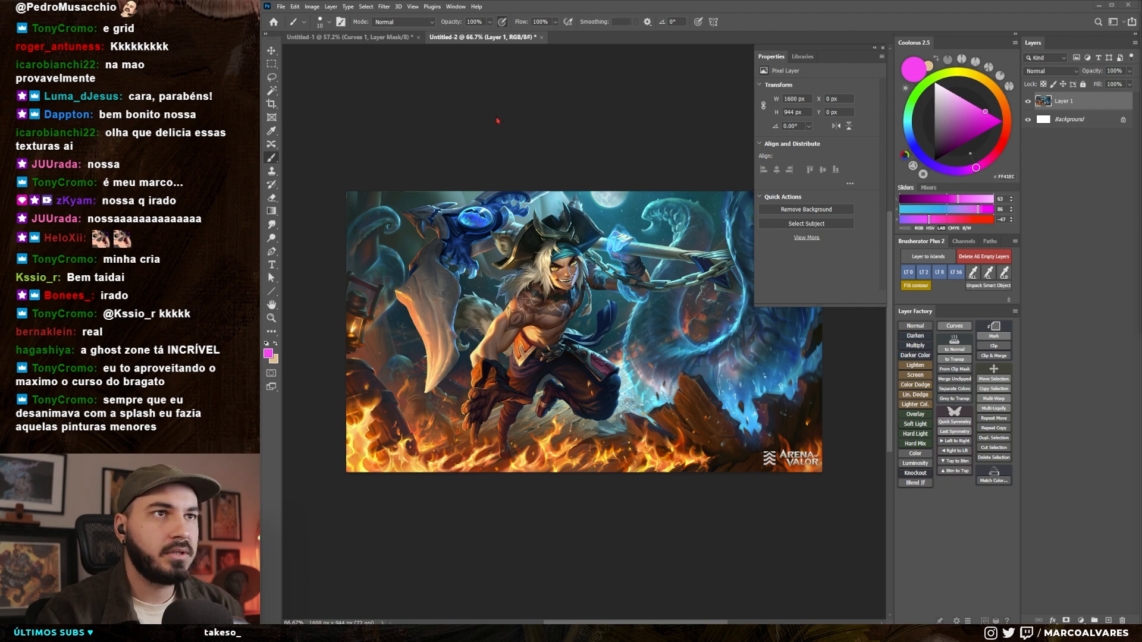
click(280, 6)
click(288, 17)
key(Return)
key(ctrl+v)
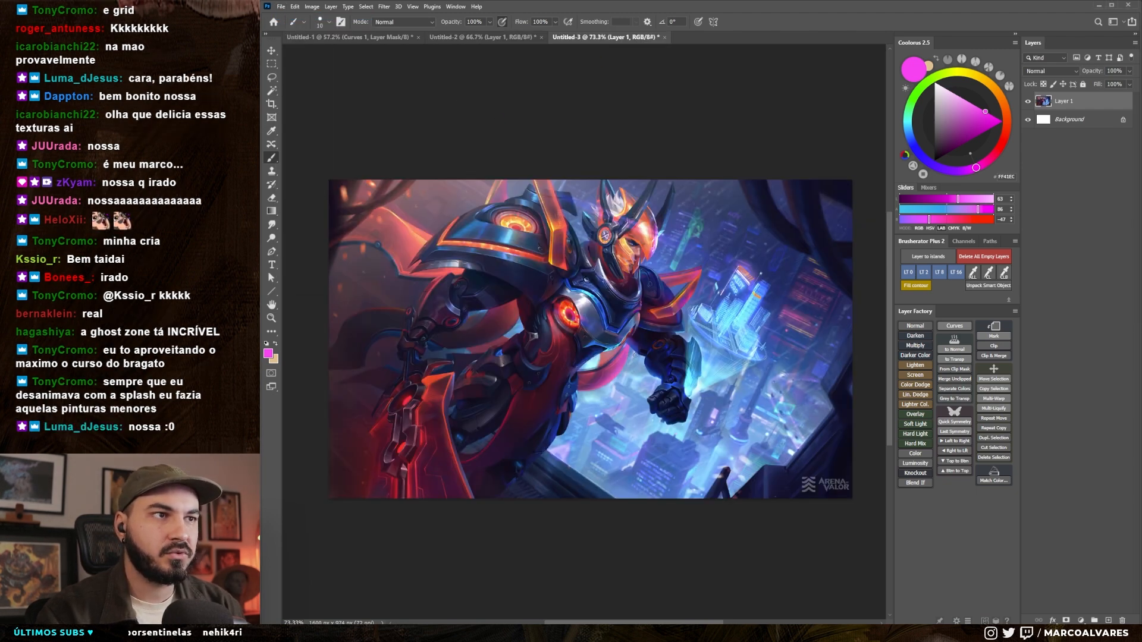
scroll(635, 352, up, 1)
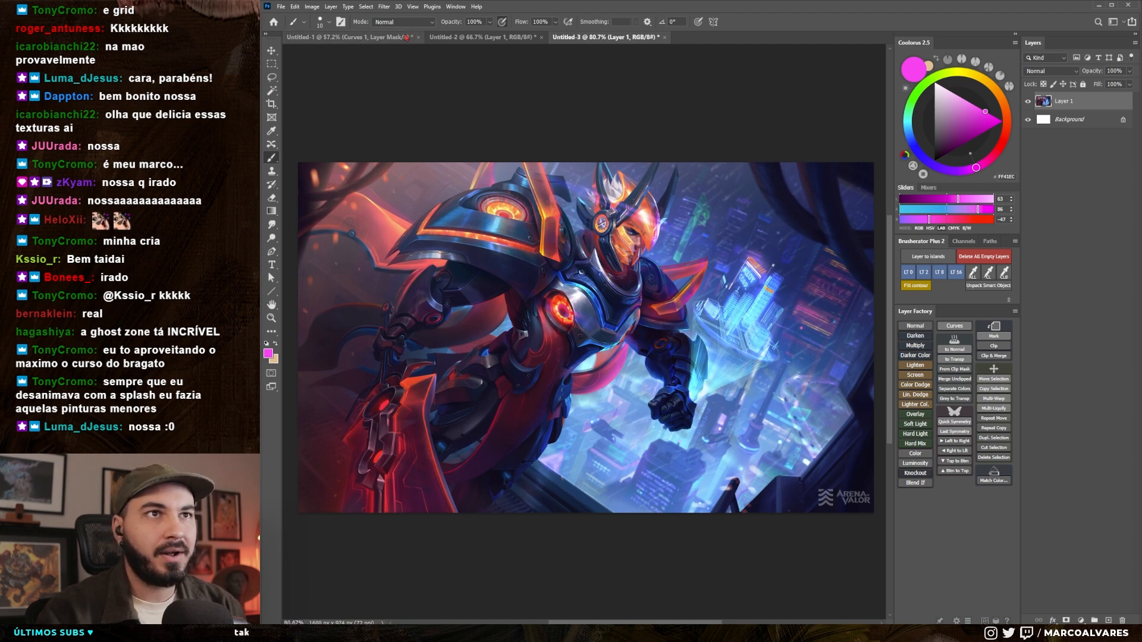
- Float the armored warrior document over the Danny Phantom document and flip its illustration horizontally
click(374, 37)
drag(584, 37, 312, 198)
key(ctrl+f)
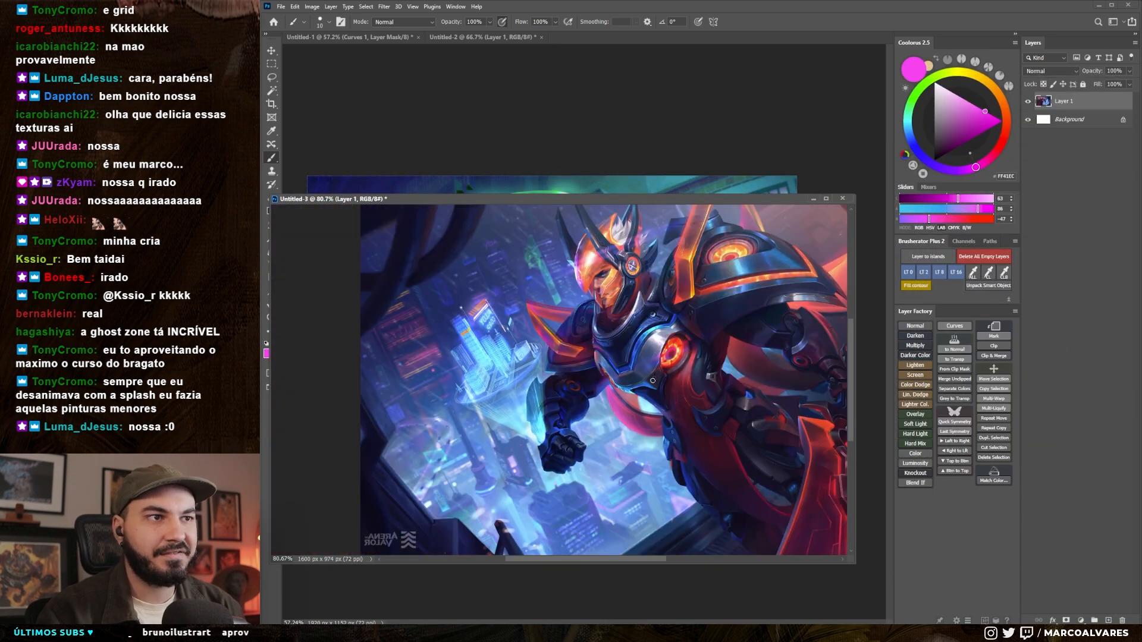
drag(715, 397, 546, 407)
scroll(422, 360, up, 4)
drag(422, 359, 455, 366)
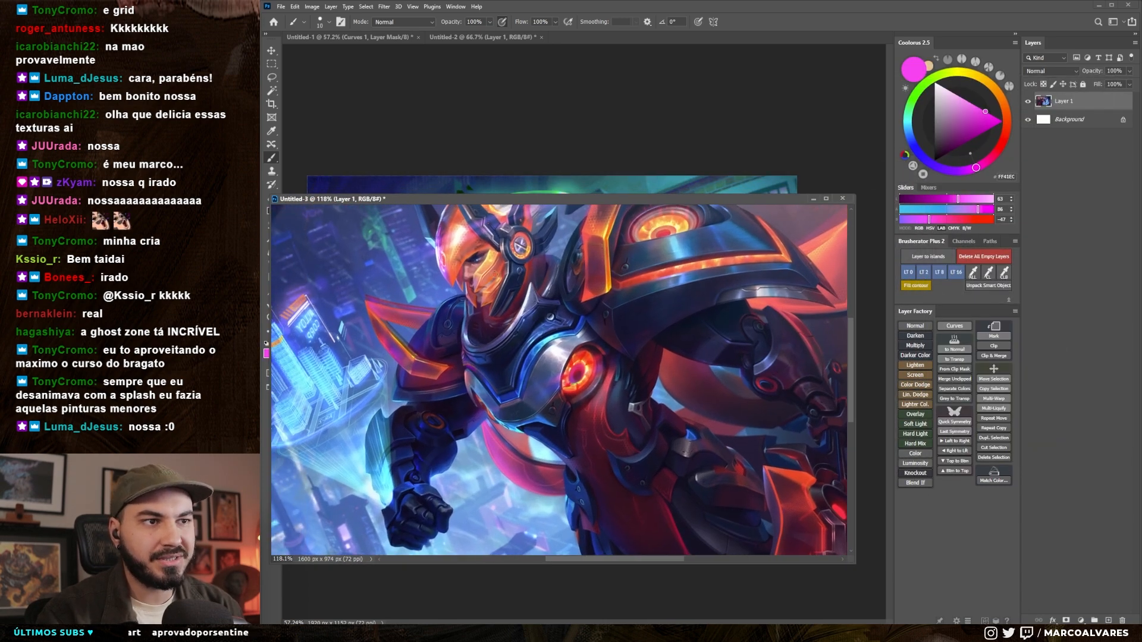
drag(510, 393, 511, 369)
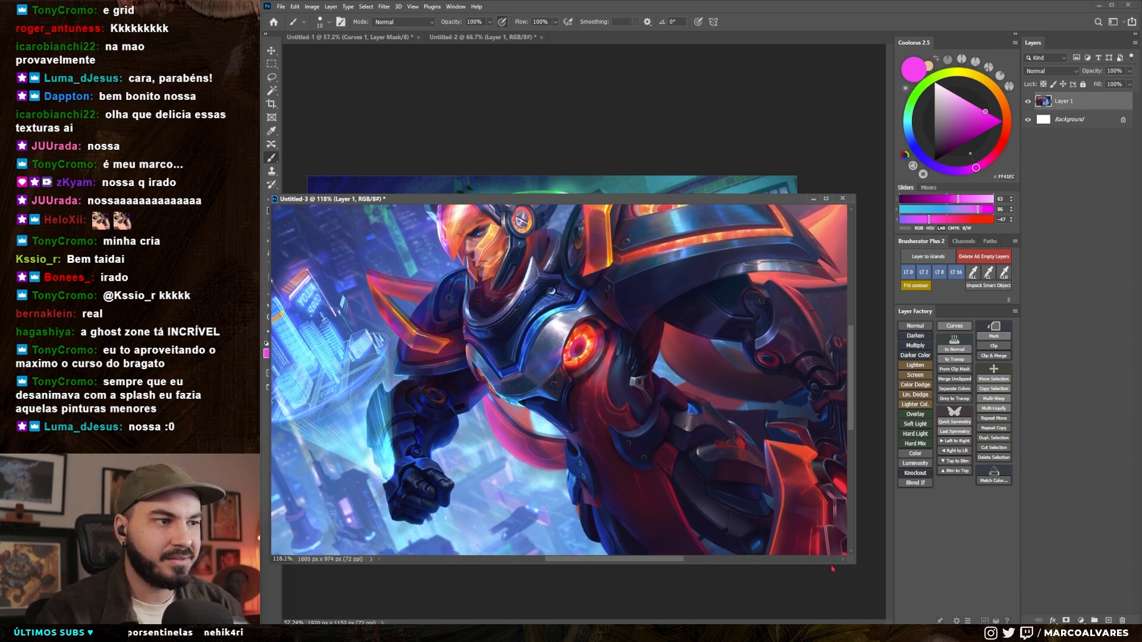
- Check the armored warrior's values at thumbnail size with the grayscale proof, and restore the colour view
scroll(369, 444, down, 15)
key(ctrl+y)
drag(379, 440, 496, 411)
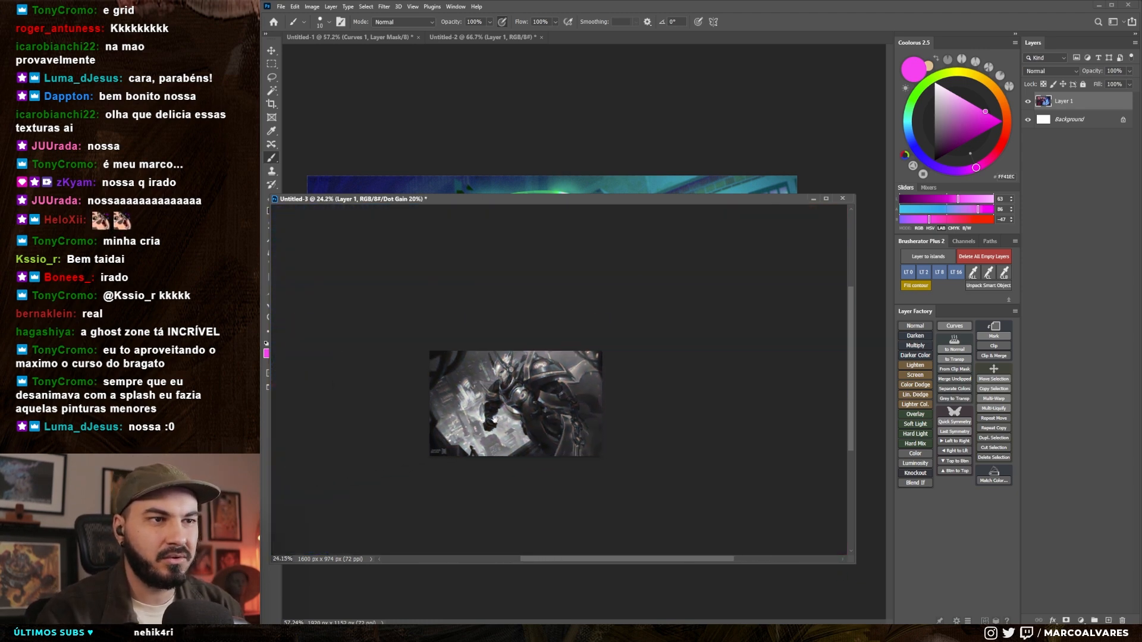
scroll(495, 410, up, 7)
key(ctrl+y)
- Shrink the armored warrior window and arrange it beneath the Danny Phantom illustration so both can be compared
drag(852, 559, 609, 417)
drag(407, 201, 425, 399)
click(499, 301)
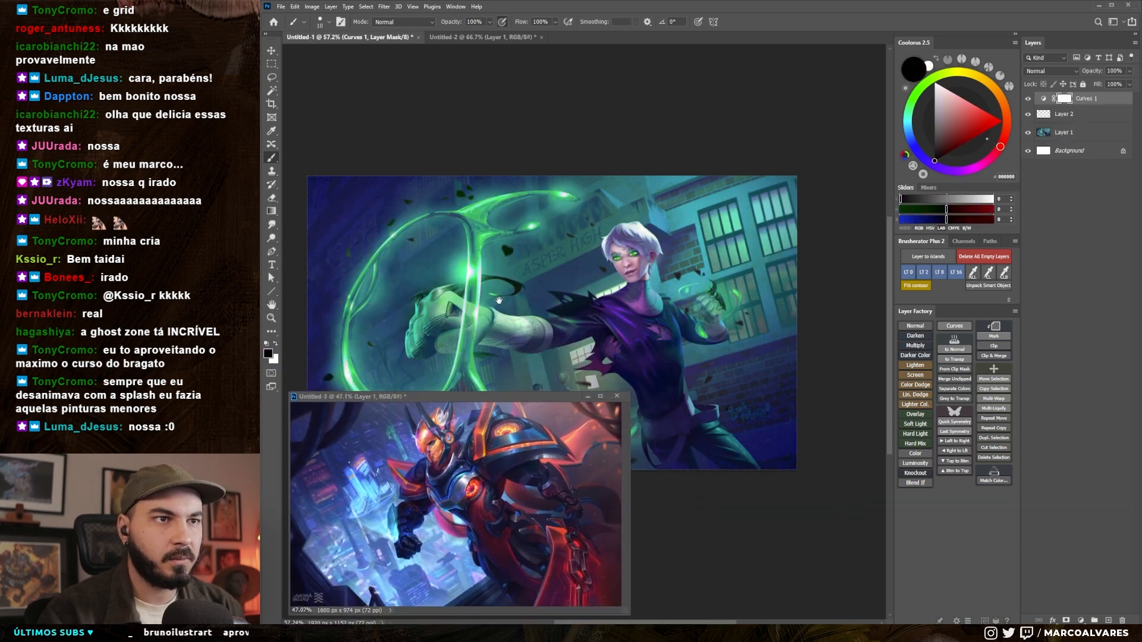
drag(499, 300, 506, 203)
scroll(505, 204, down, 1)
- Hide the Curves adjustment on the Danny Phantom illustration and add an empty layer at the top of the stack
click(1029, 99)
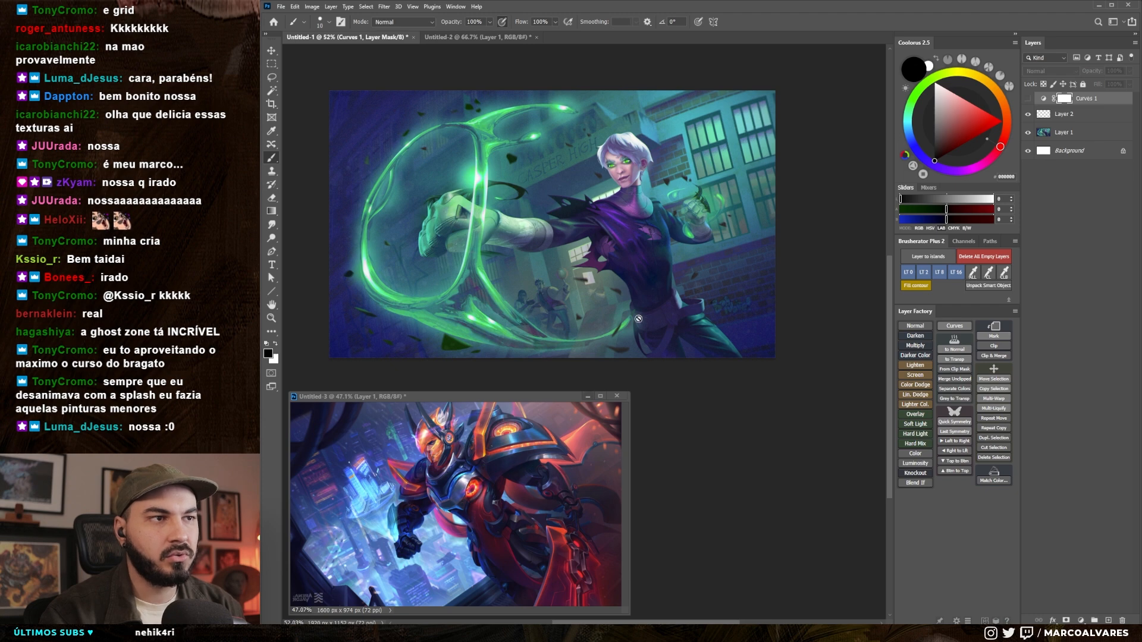
alt+click(660, 273)
click(973, 273)
key(ctrl+alt+shift+n)
- Sample the darkest tones of the Danny Phantom character's shirt and torn shoulder to examine how deep the shadows are
alt+click(651, 257)
alt+click(655, 261)
alt+click(657, 261)
alt+click(661, 264)
alt+click(649, 265)
alt+click(654, 256)
alt+click(658, 262)
alt+click(577, 205)
alt+click(578, 206)
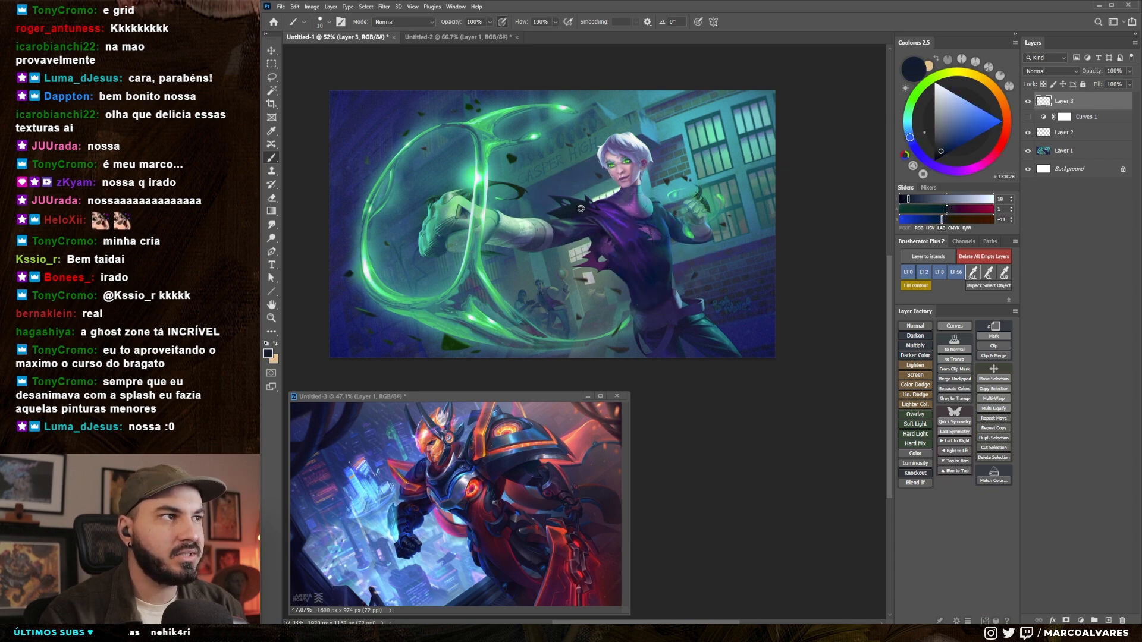
alt+click(650, 266)
- Sample the dark tones of the armored warrior's shoulder, arm and surrounding background for comparison
alt+click(513, 472)
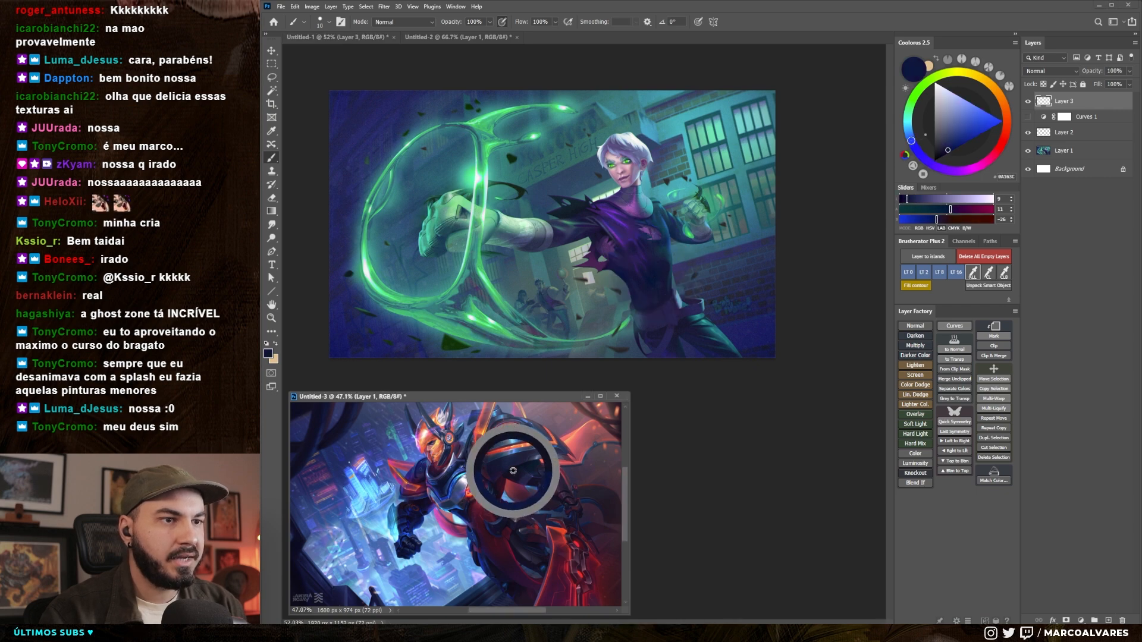
alt+click(516, 466)
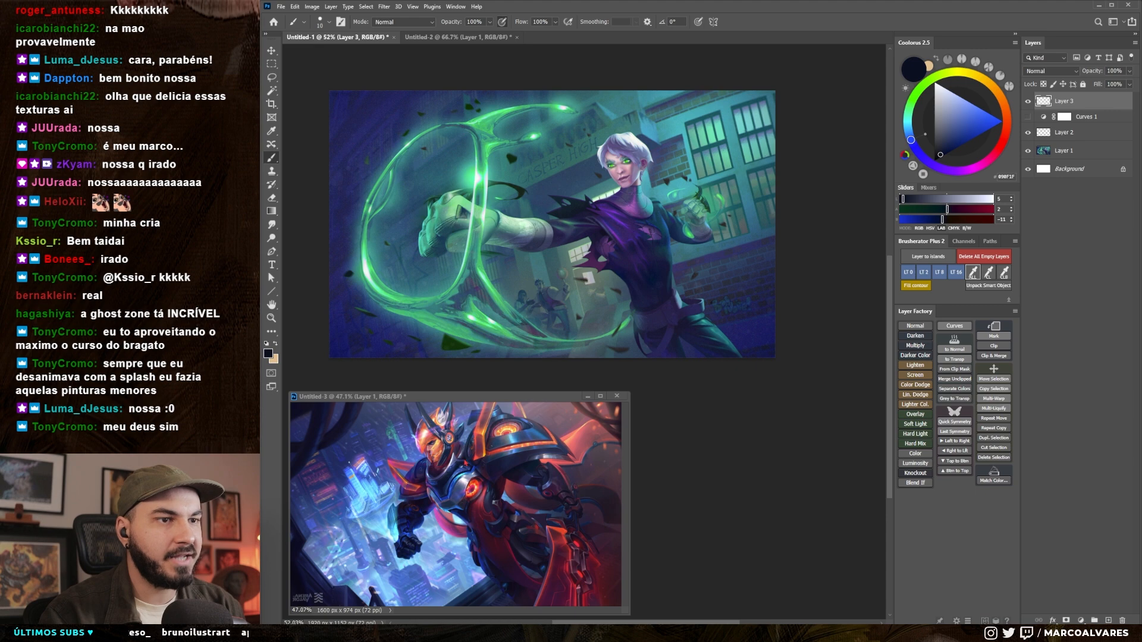
alt+click(417, 503)
alt+click(418, 502)
alt+click(419, 501)
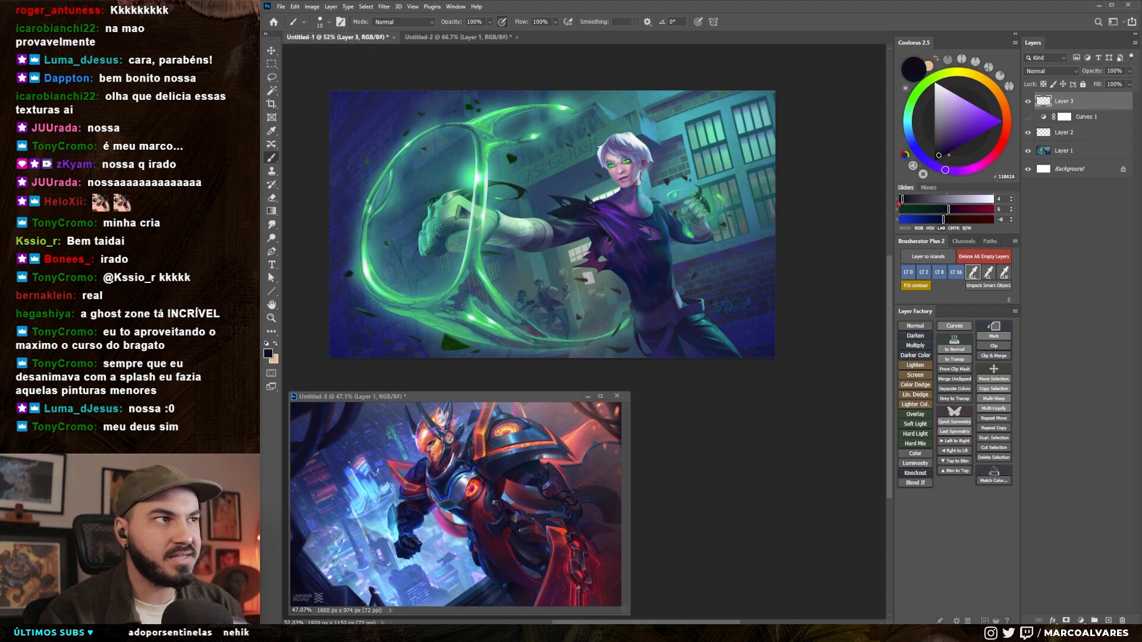
alt+click(413, 518)
alt+click(313, 432)
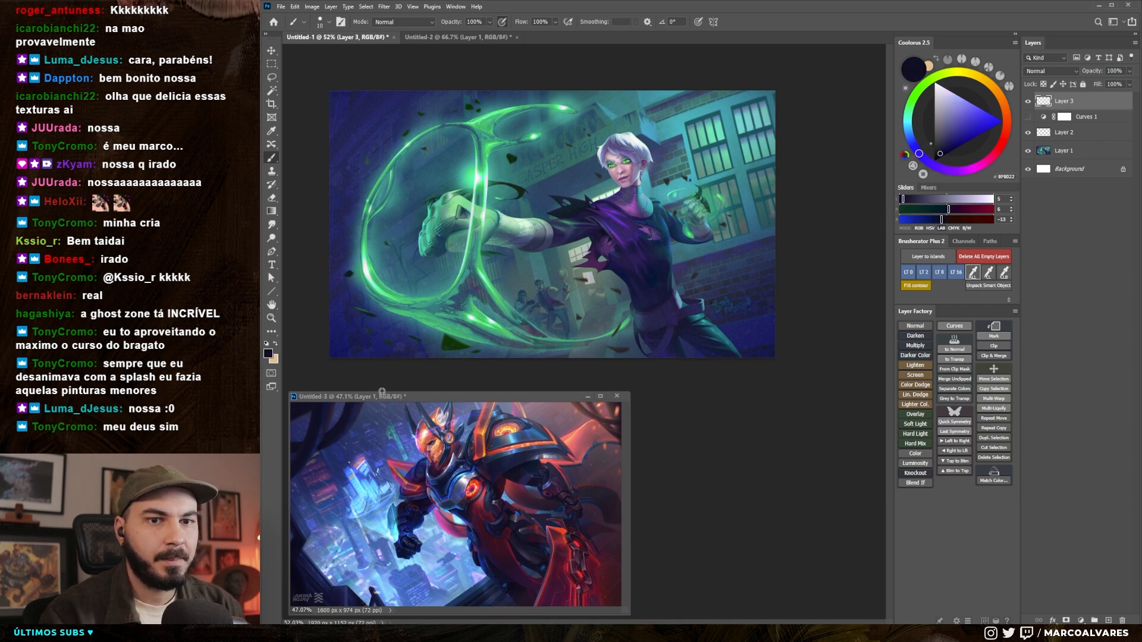
- Show the Curves adjustment again and darken the midtones with a curve point at about input 127, output 111
drag(820, 203, 816, 205)
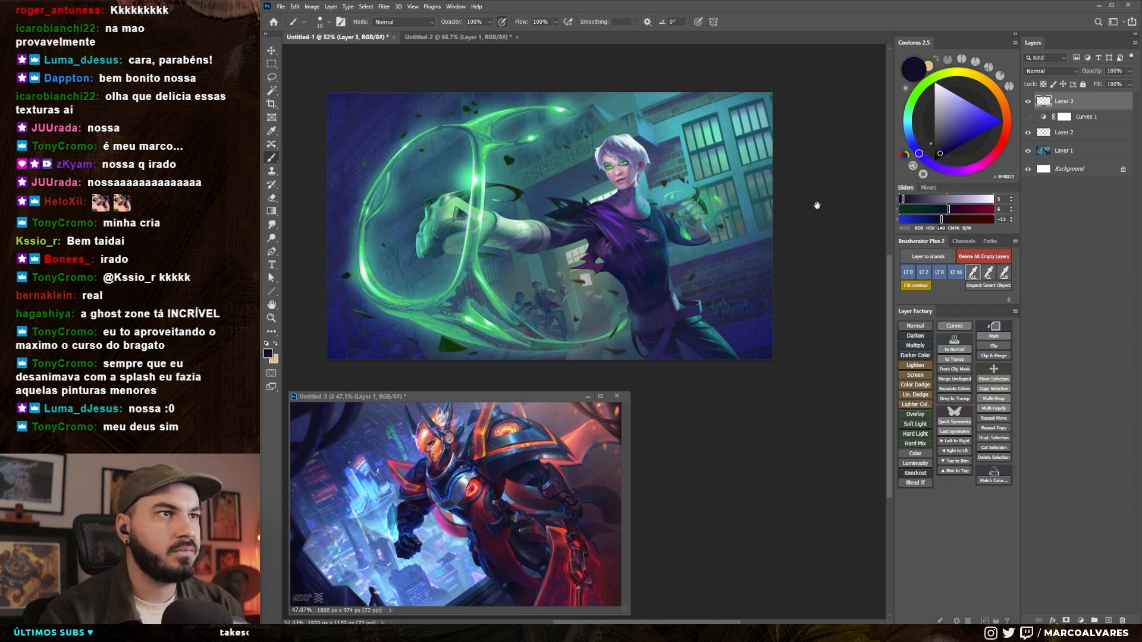
click(1045, 118)
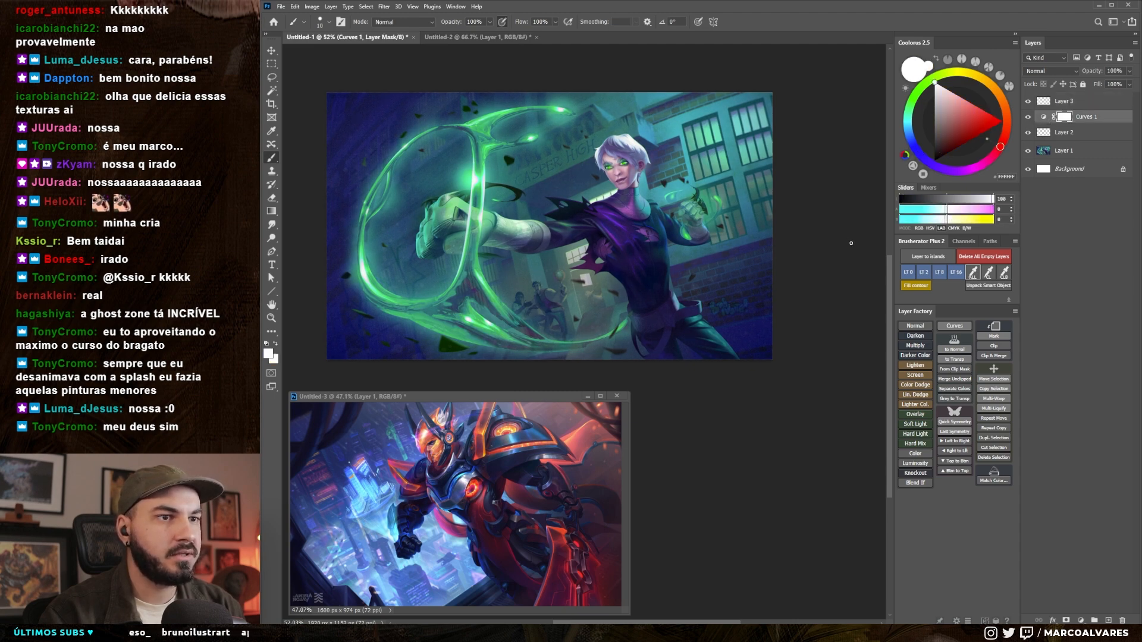
double_click(1042, 119)
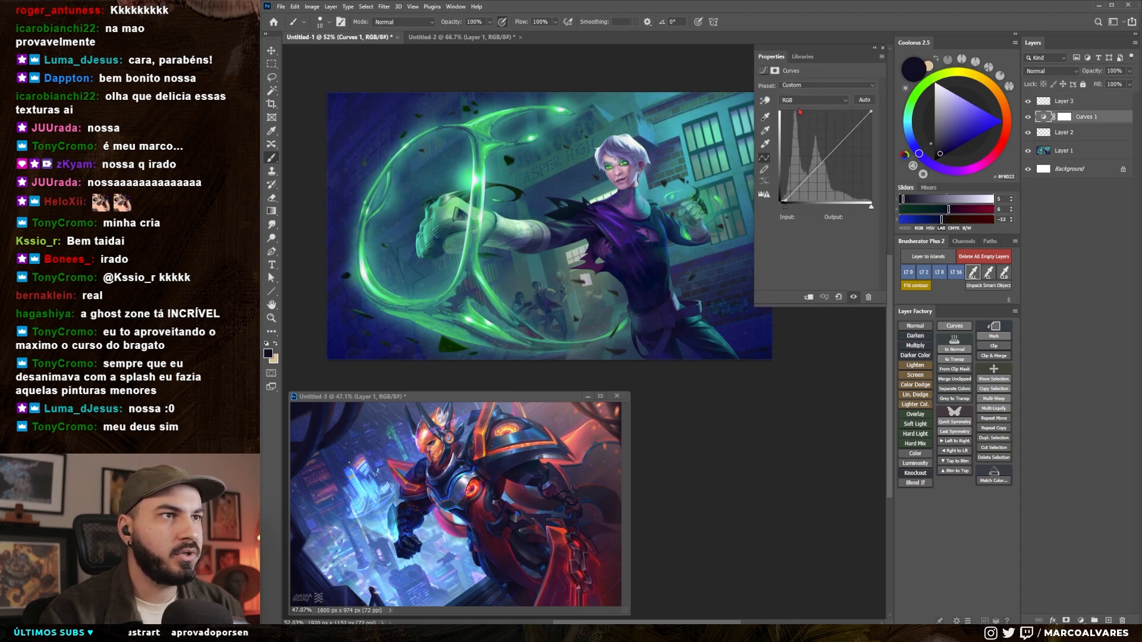
drag(823, 157, 827, 161)
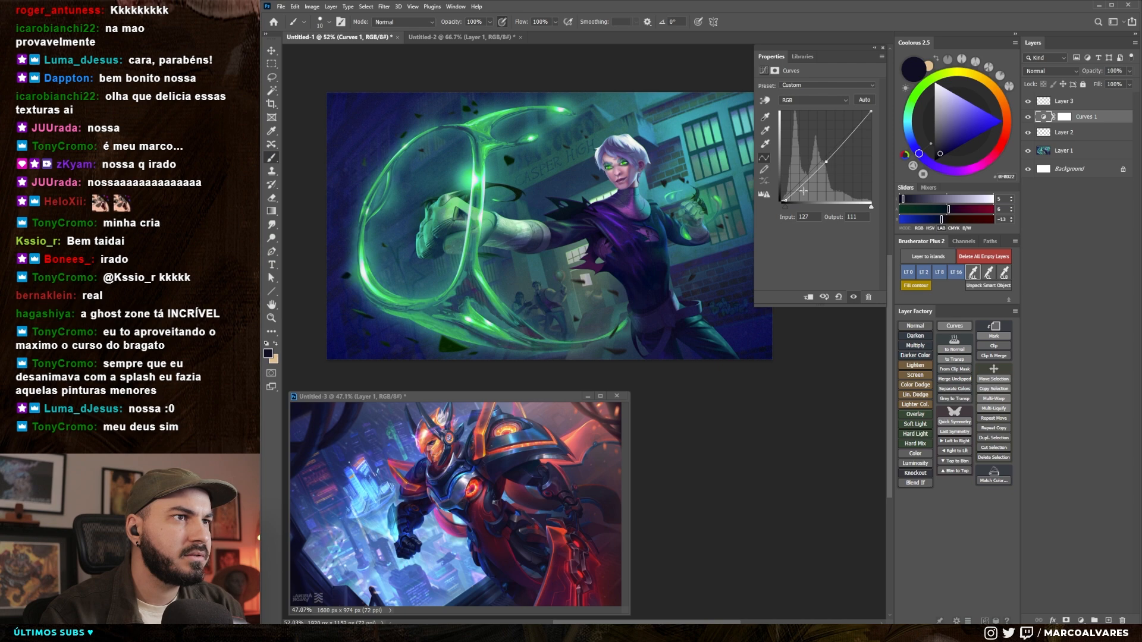
drag(826, 163, 826, 164)
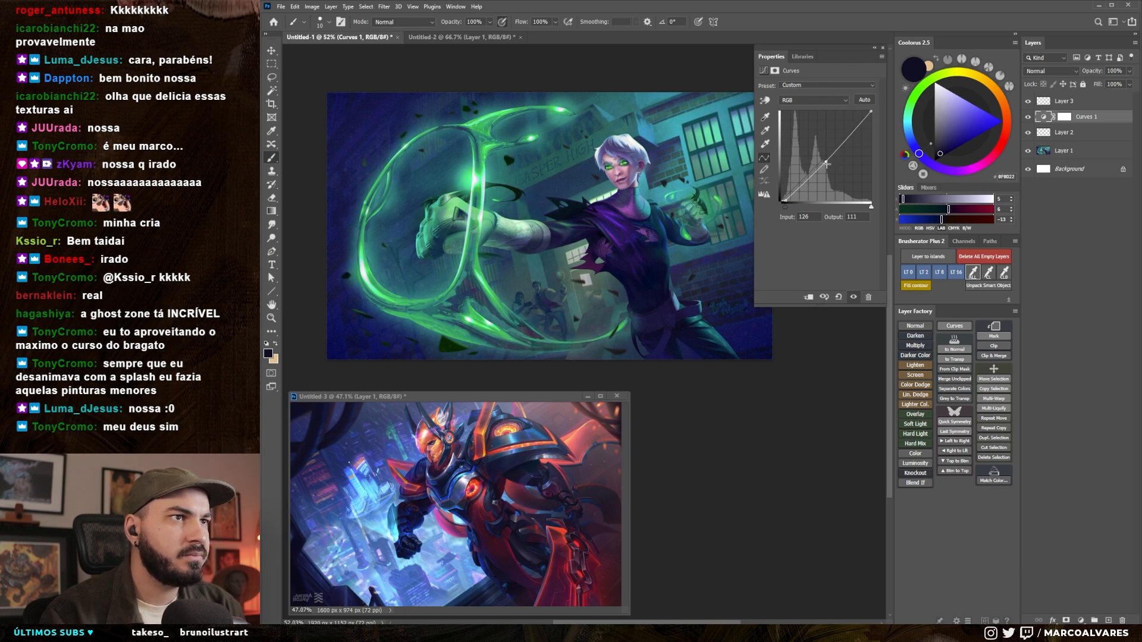
- Compare the Danny Phantom illustration with and without the Curves adjustment
click(1028, 116)
click(1028, 117)
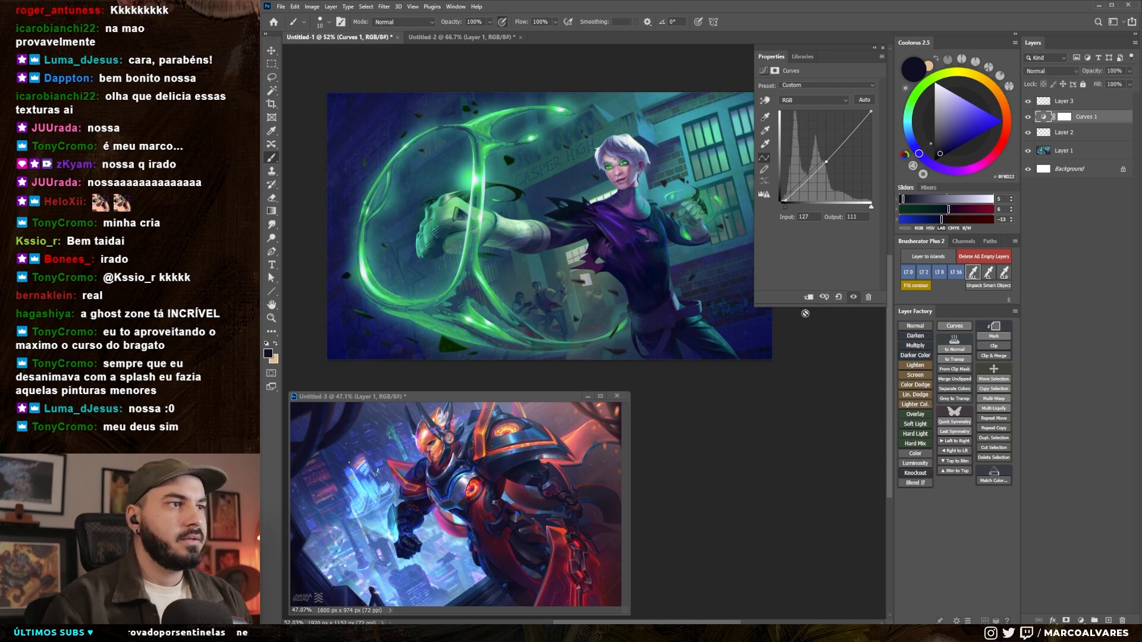
drag(786, 306, 787, 274)
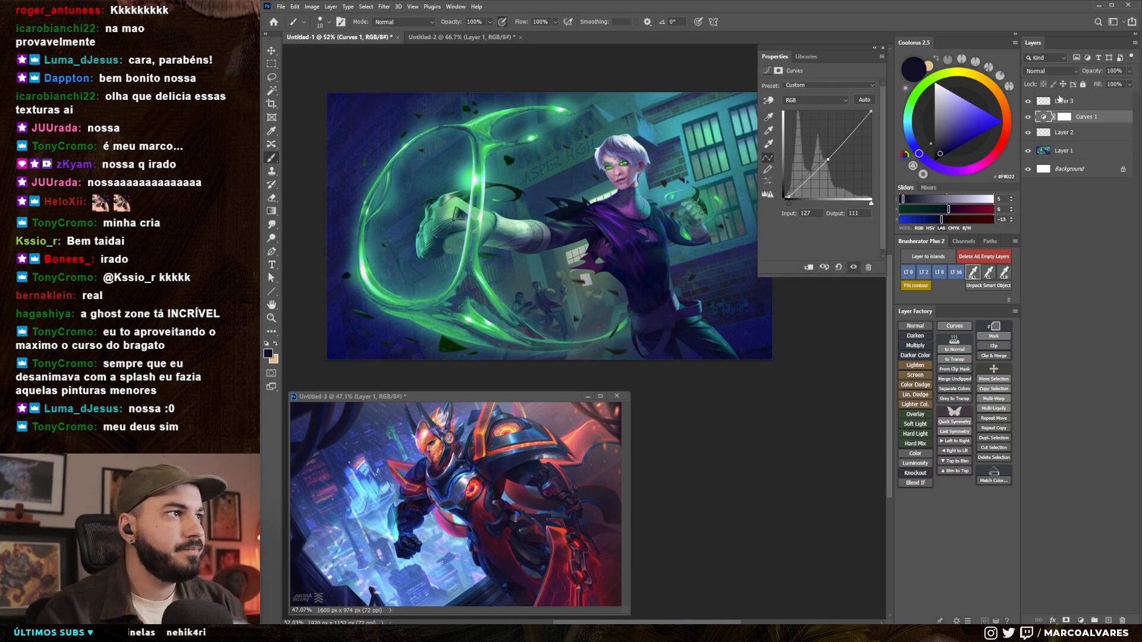
click(1029, 116)
click(1028, 117)
- Float the pirate illustration in its own window and sample its dark tones around the face, hair and waist
drag(489, 37, 395, 234)
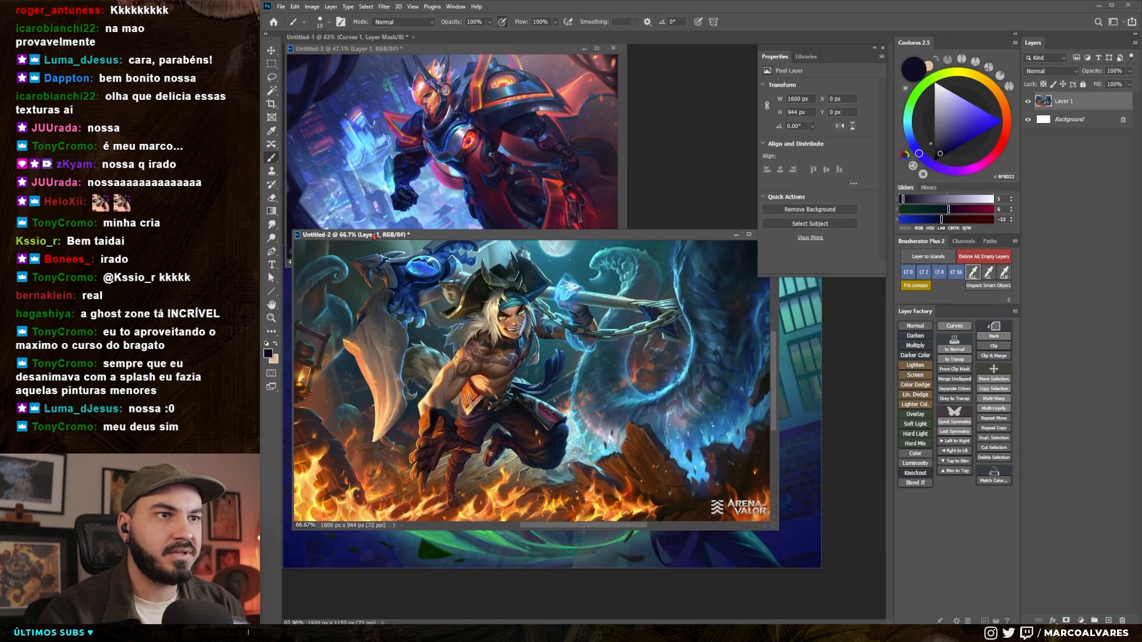
scroll(550, 310, up, 10)
alt+click(517, 306)
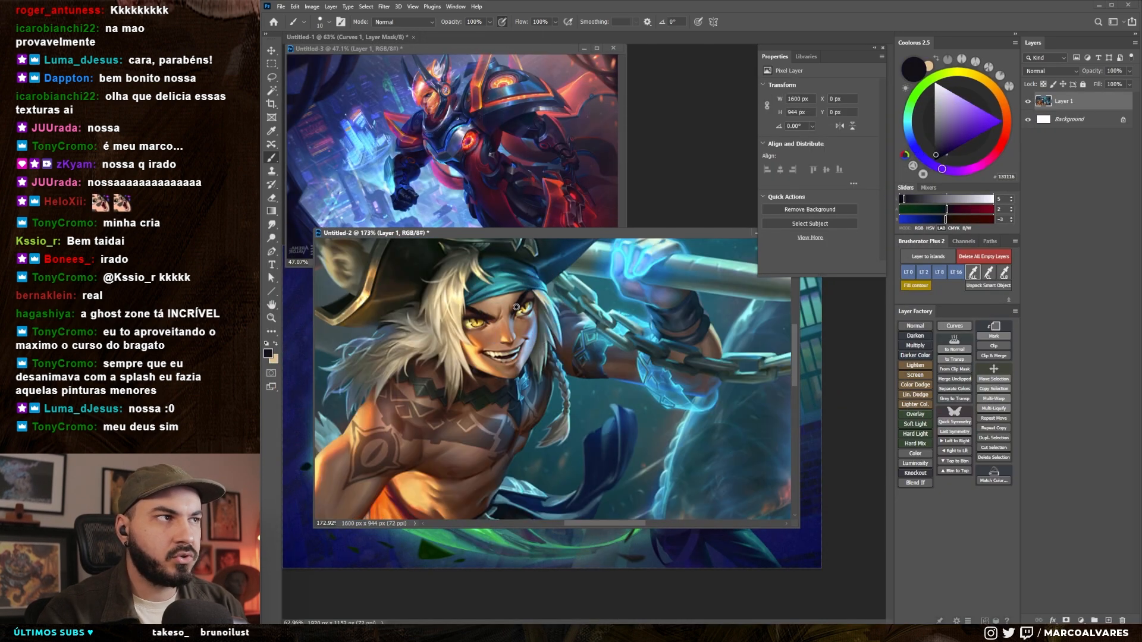
drag(496, 344, 516, 333)
alt+click(526, 345)
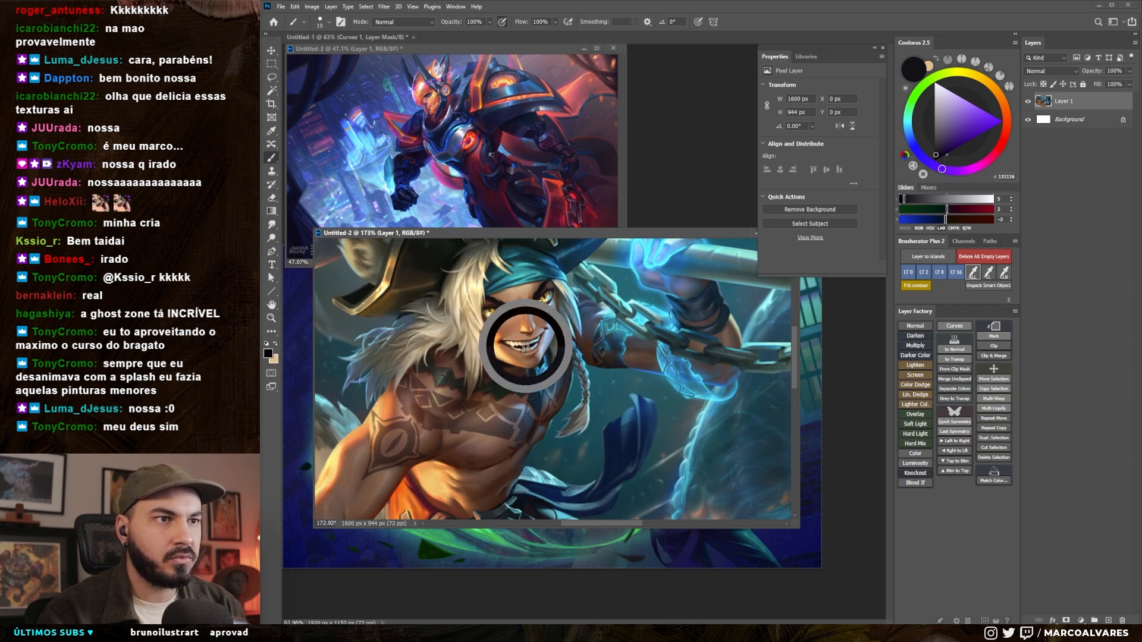
drag(457, 349, 489, 333)
alt+click(489, 332)
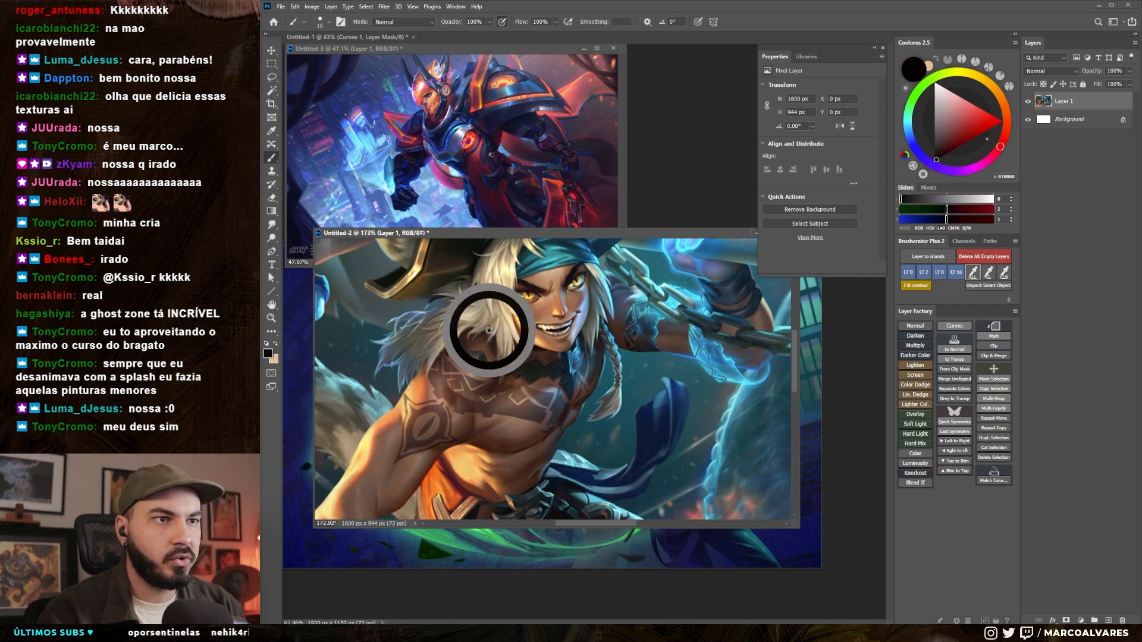
alt+click(554, 492)
scroll(529, 439, down, 5)
drag(528, 439, 546, 355)
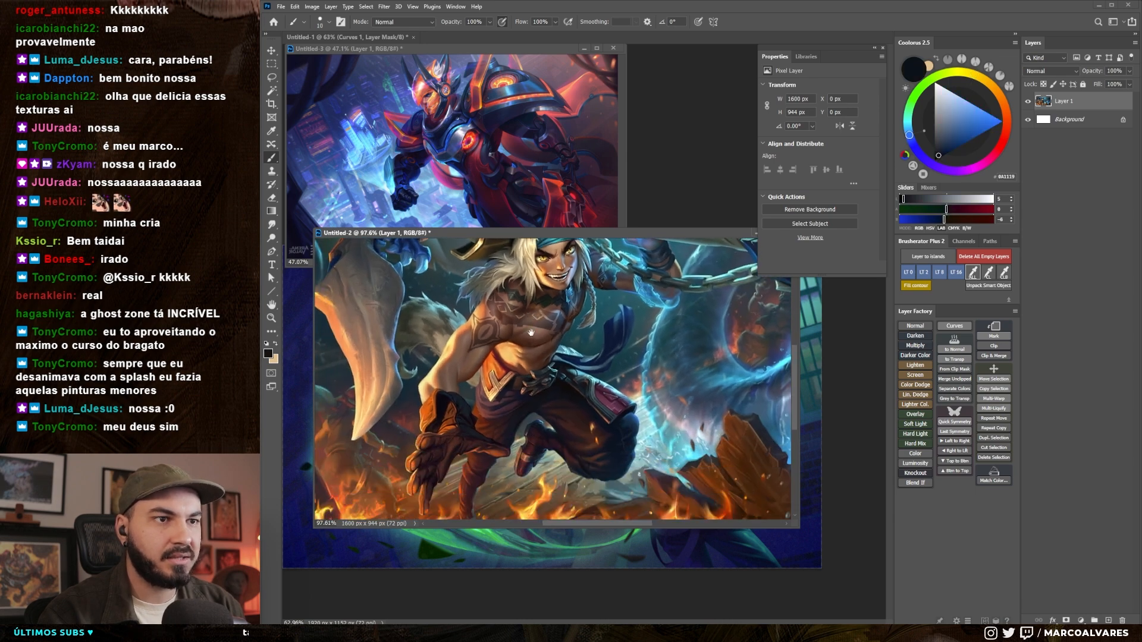
- Sample the bright, warm light tones on the pirate's face and torso to examine the highlights
scroll(540, 372, up, 4)
alt+click(498, 370)
scroll(497, 370, down, 5)
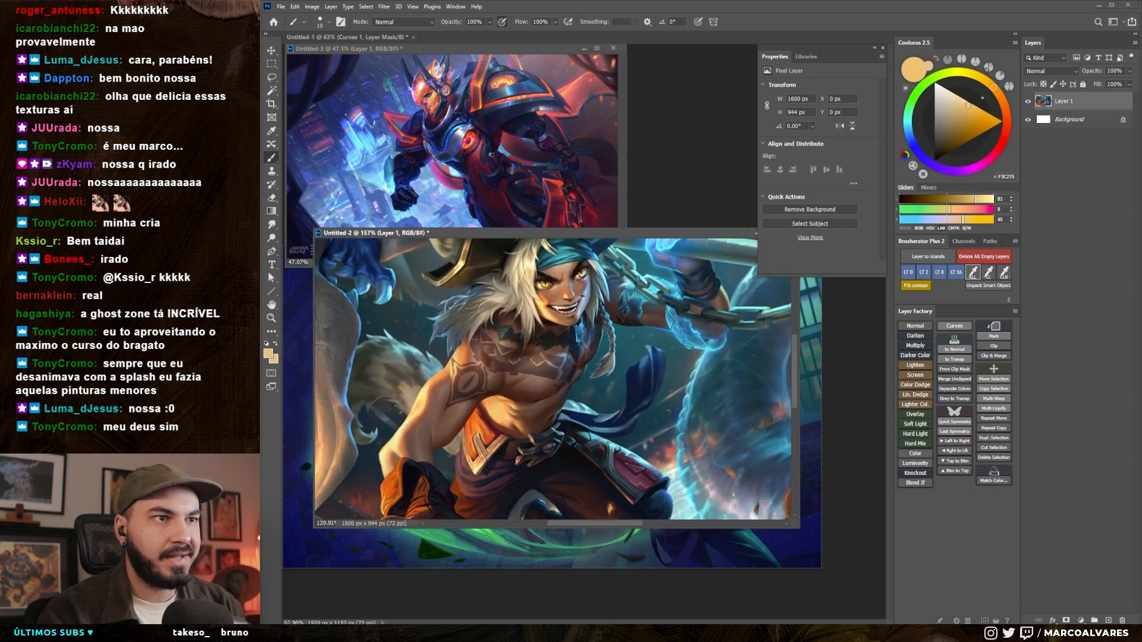
scroll(497, 369, up, 2)
scroll(518, 315, up, 2)
alt+click(518, 314)
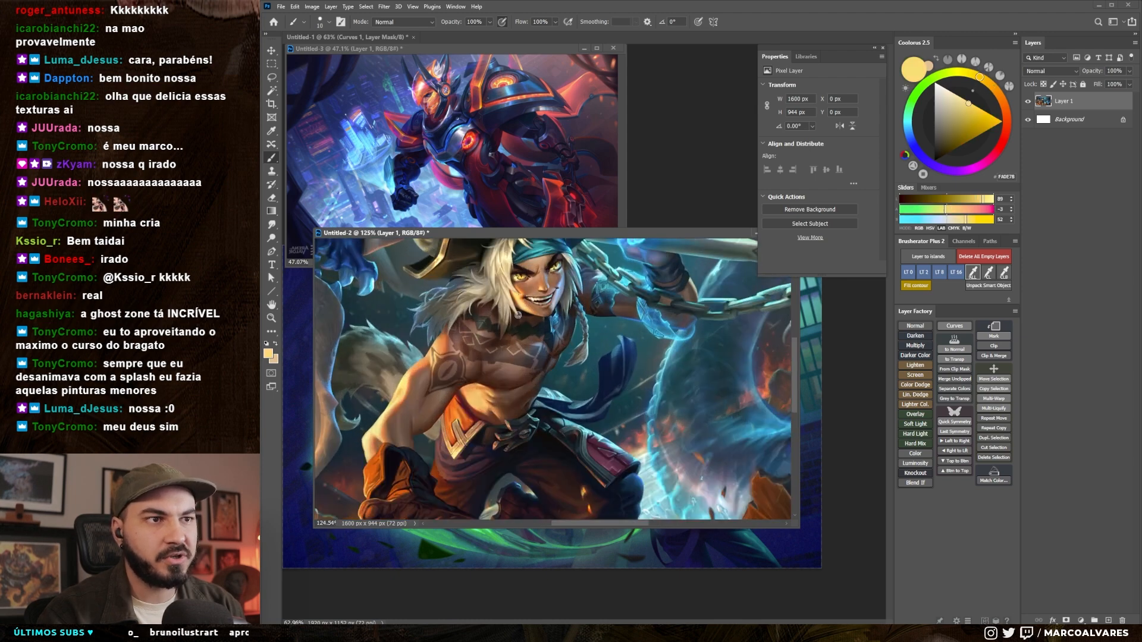
alt+click(472, 399)
alt+click(443, 384)
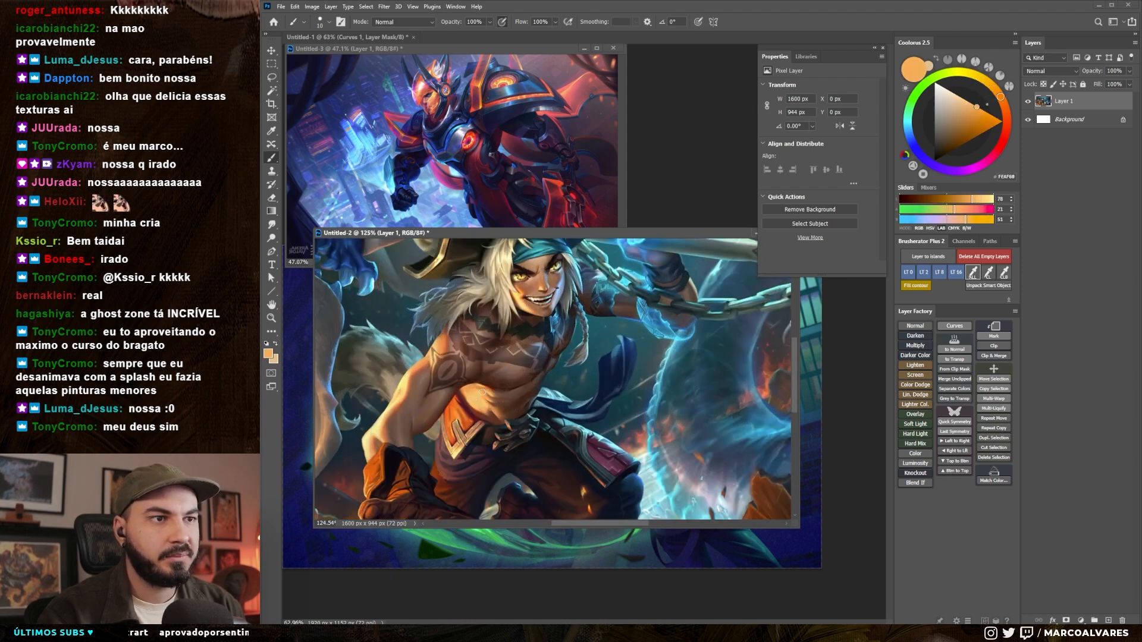
alt+click(470, 398)
alt+click(516, 299)
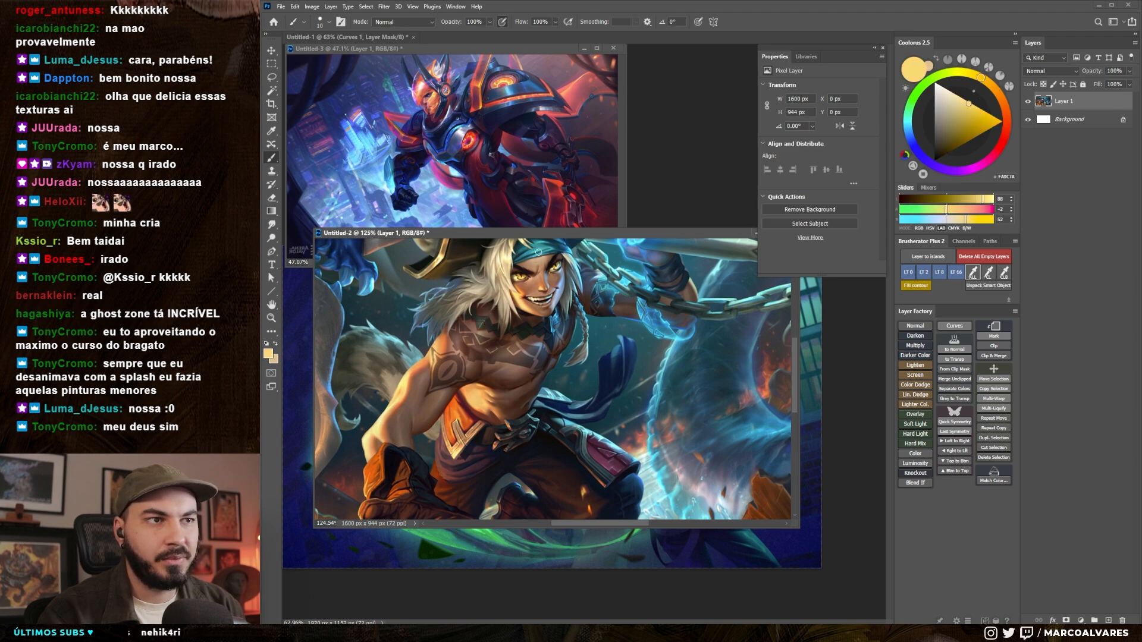
scroll(534, 329, down, 3)
scroll(534, 329, up, 5)
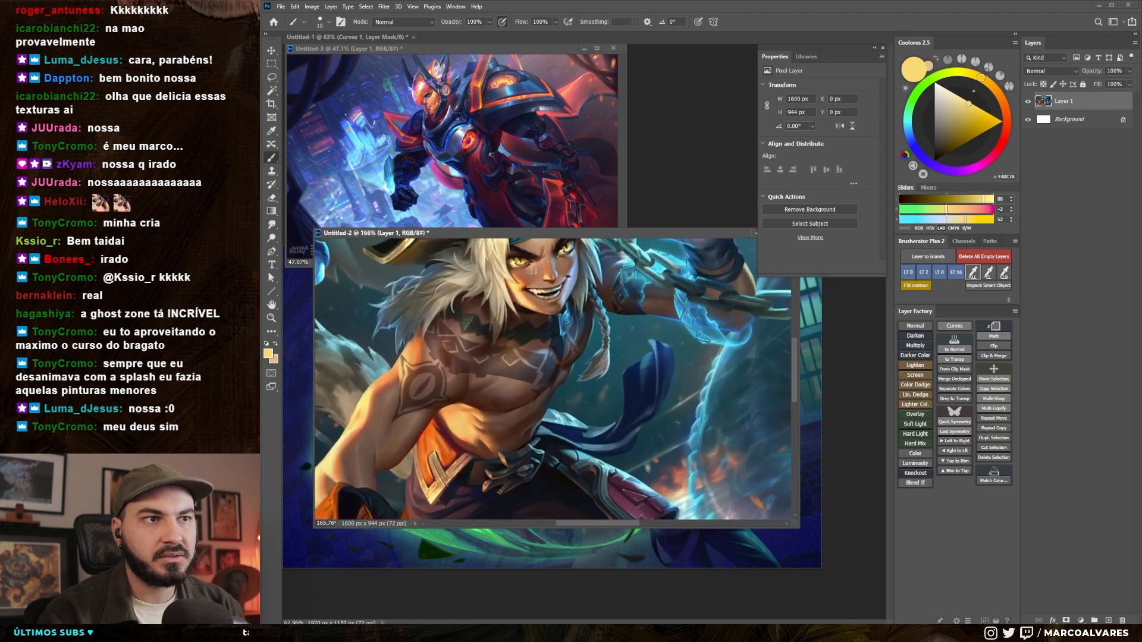
- Sample the skin tones on the pirate's face, from the light cheek to the darker side
alt+click(533, 273)
alt+click(531, 278)
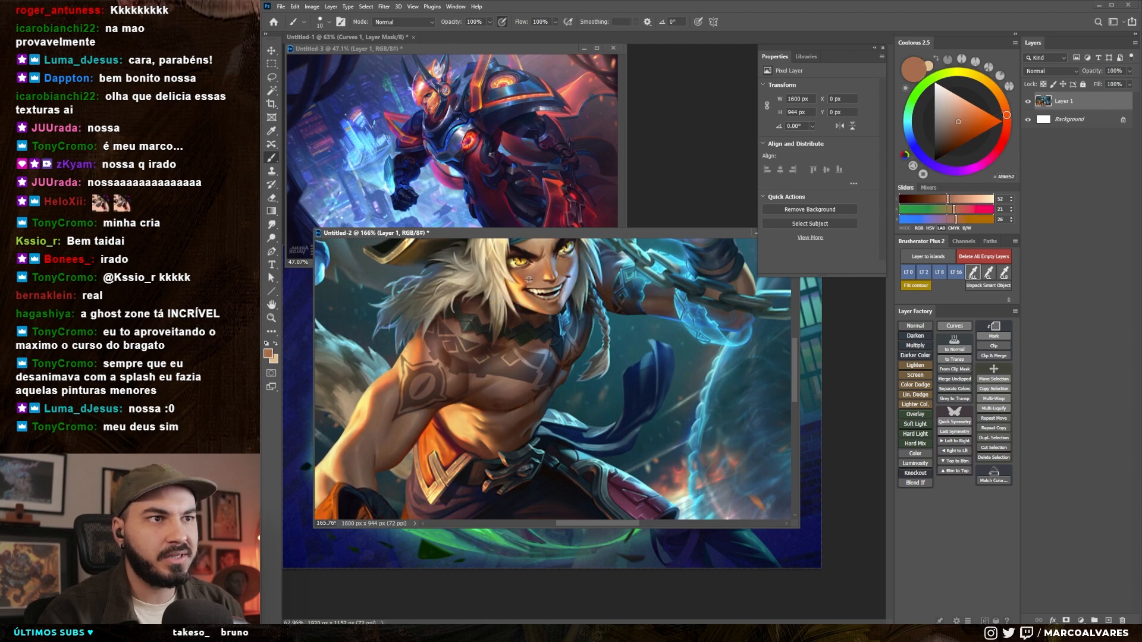
alt+click(518, 290)
scroll(518, 290, down, 8)
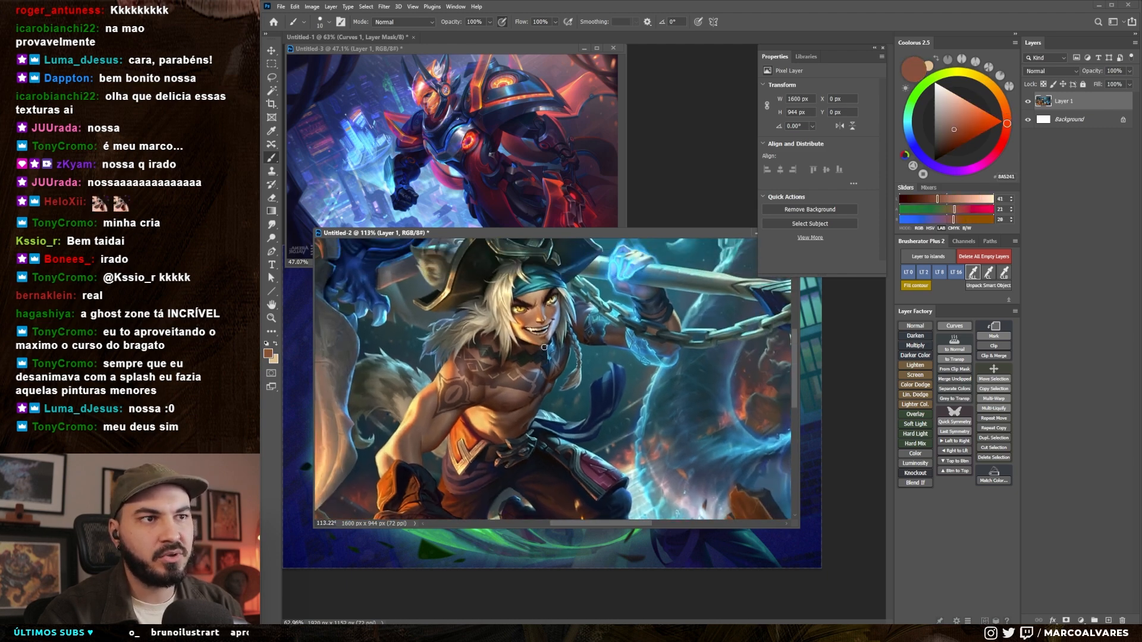
scroll(530, 418, up, 1)
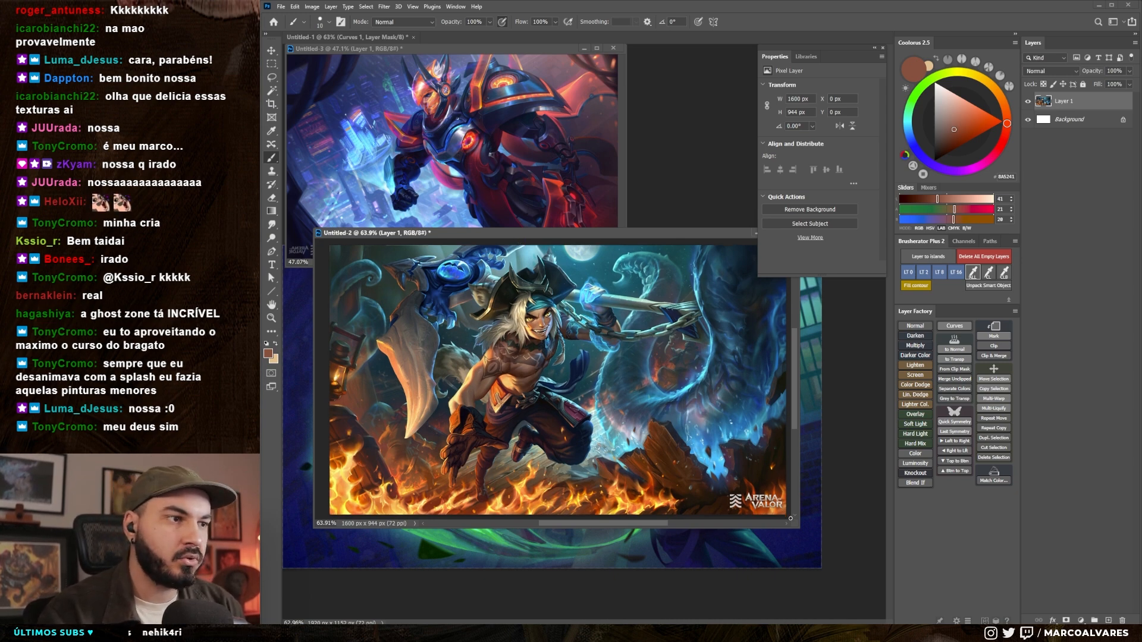
- Shrink the pirate and armoured-warrior windows and arrange them as small references beside the Danny Phantom illustration
drag(799, 526, 635, 425)
drag(570, 382, 464, 341)
scroll(565, 339, down, 2)
drag(613, 423, 511, 424)
drag(492, 234, 464, 418)
click(637, 394)
drag(637, 394, 661, 381)
drag(618, 266, 610, 210)
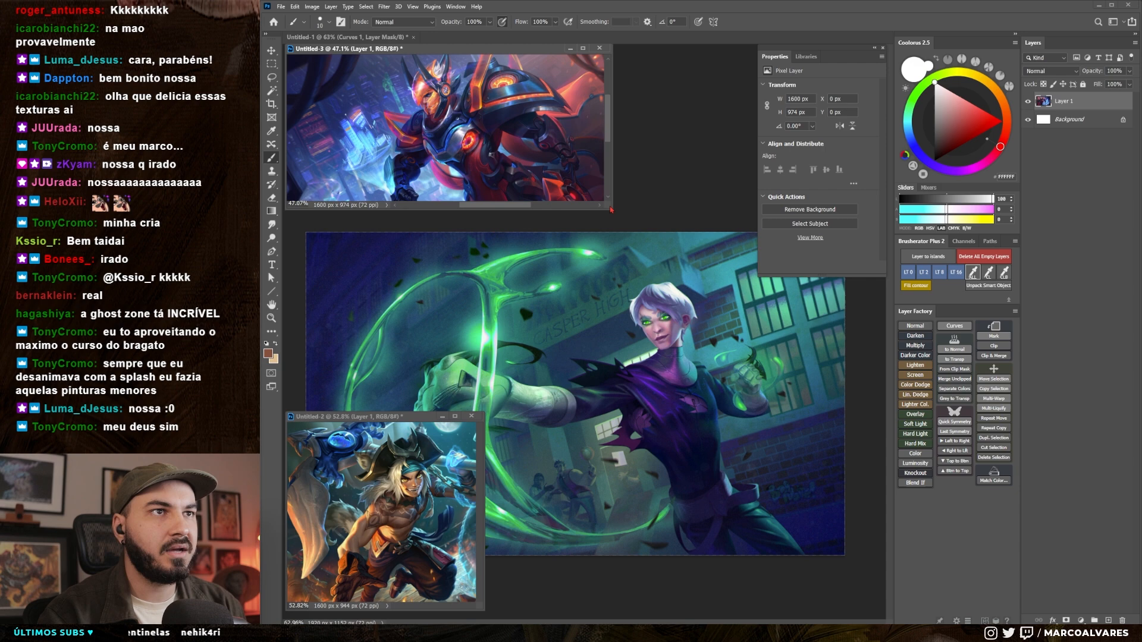
- Return to the Danny Phantom document, close the Properties panel and frame the character's upper body
click(655, 386)
mouse_move(654, 386)
mouse_down()
mouse_move(717, 381)
mouse_move(660, 389)
mouse_up()
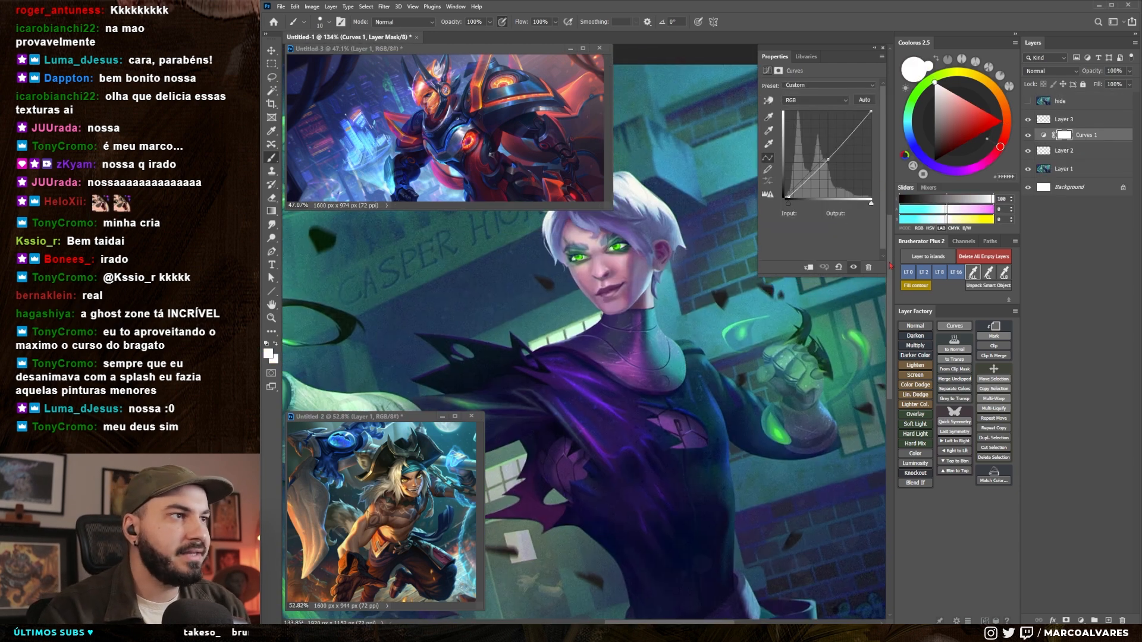
click(883, 49)
drag(627, 352, 635, 347)
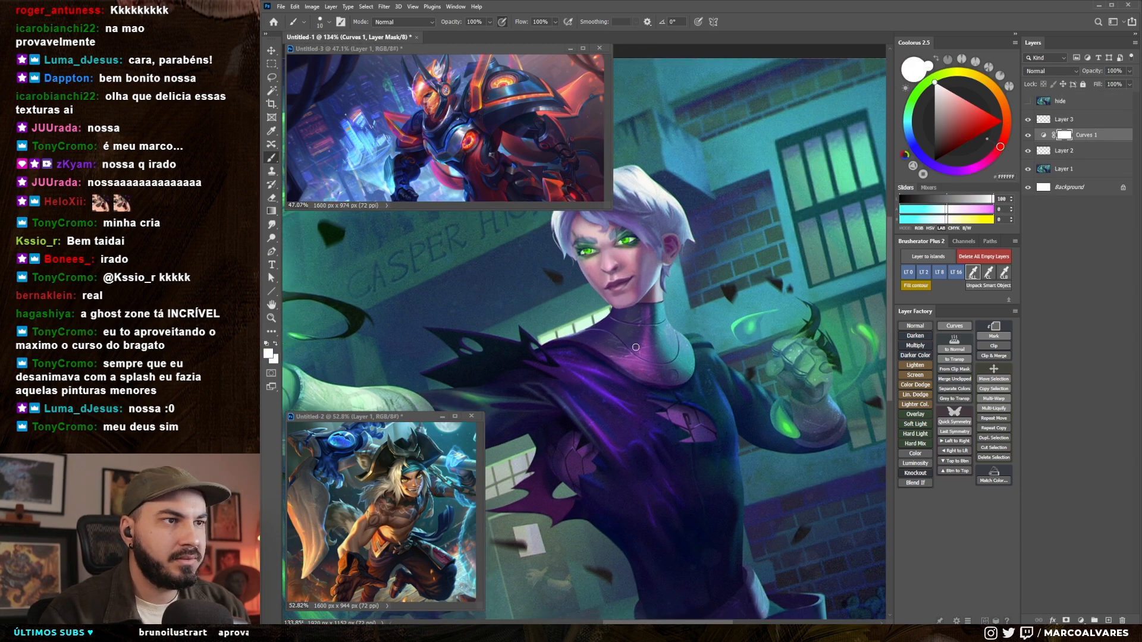
drag(658, 244, 690, 272)
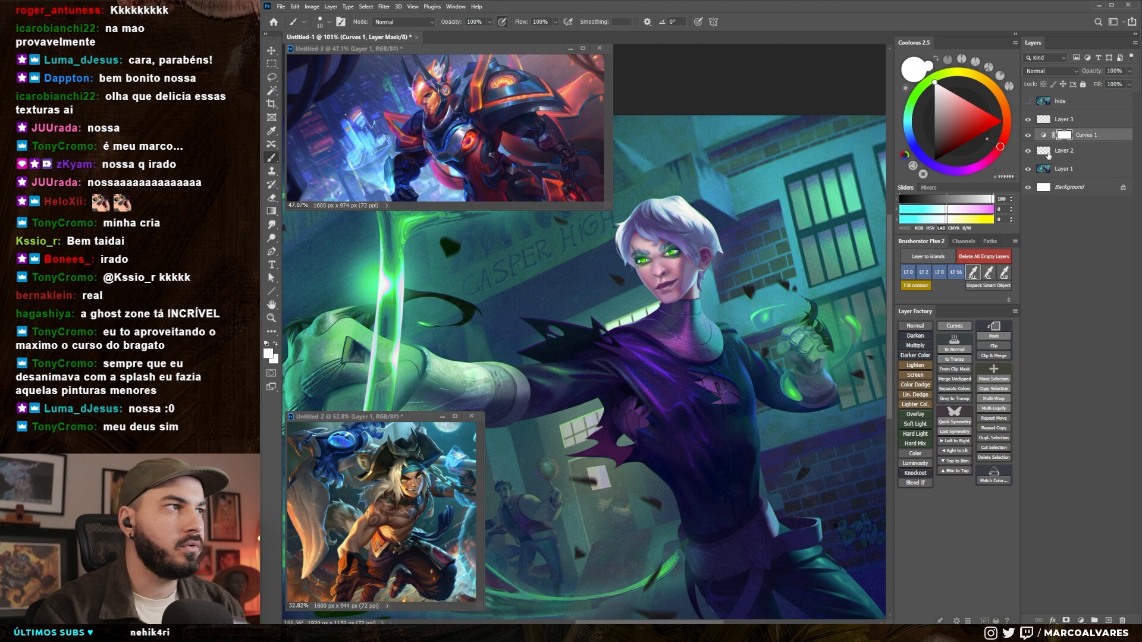
- Add a Color Dodge layer above the Curves adjustment and set up a brush with light blue paint
click(920, 389)
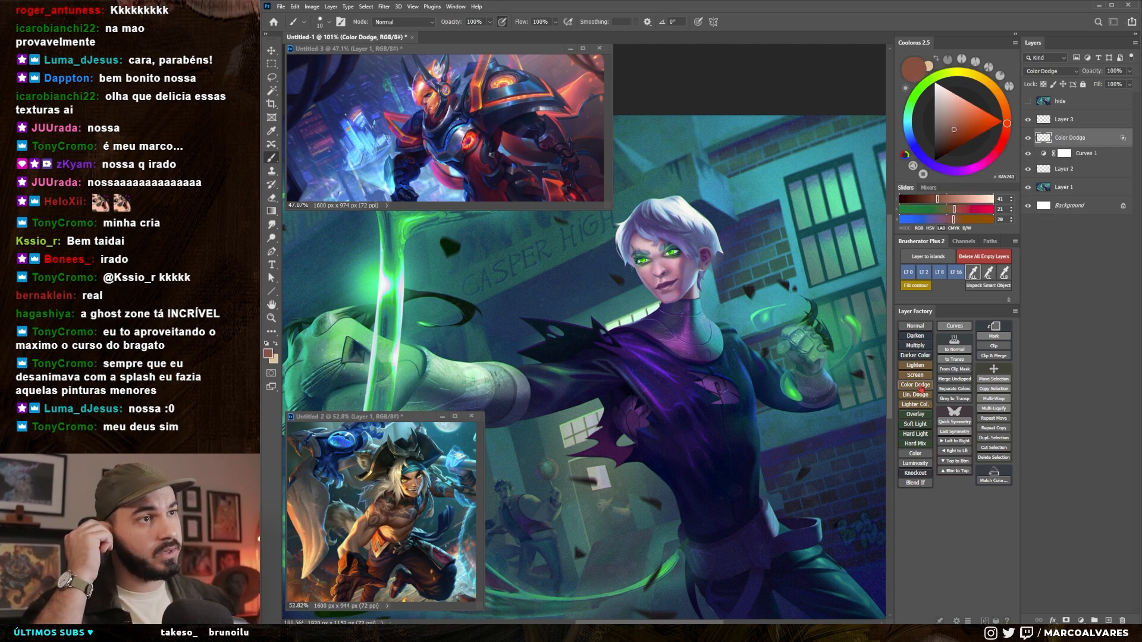
right_click(689, 381)
mouse_move(727, 366)
mouse_down()
mouse_move(689, 381)
mouse_move(655, 347)
mouse_up()
double_click(787, 417)
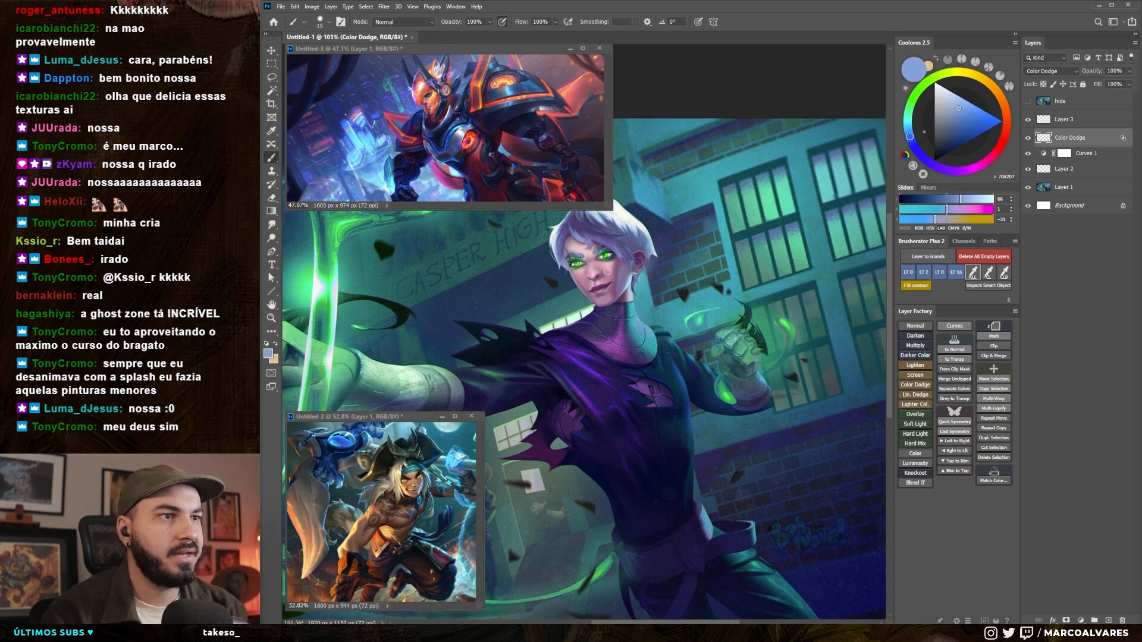
- Paint light blue highlights on the metallic neck piece, adjusting the brush size to suit its details
key(bracketright)
key(bracketright)
key(bracketright)
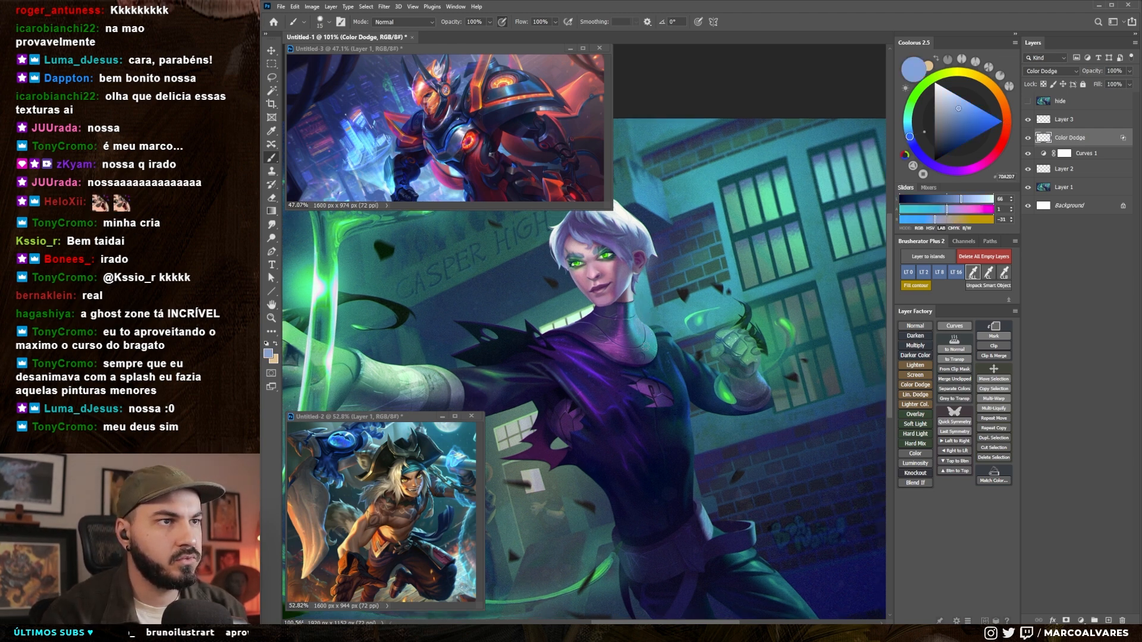
key(bracketright)
key(bracketright)
key(bracketleft)
key(bracketleft)
key(bracketleft)
key(bracketleft)
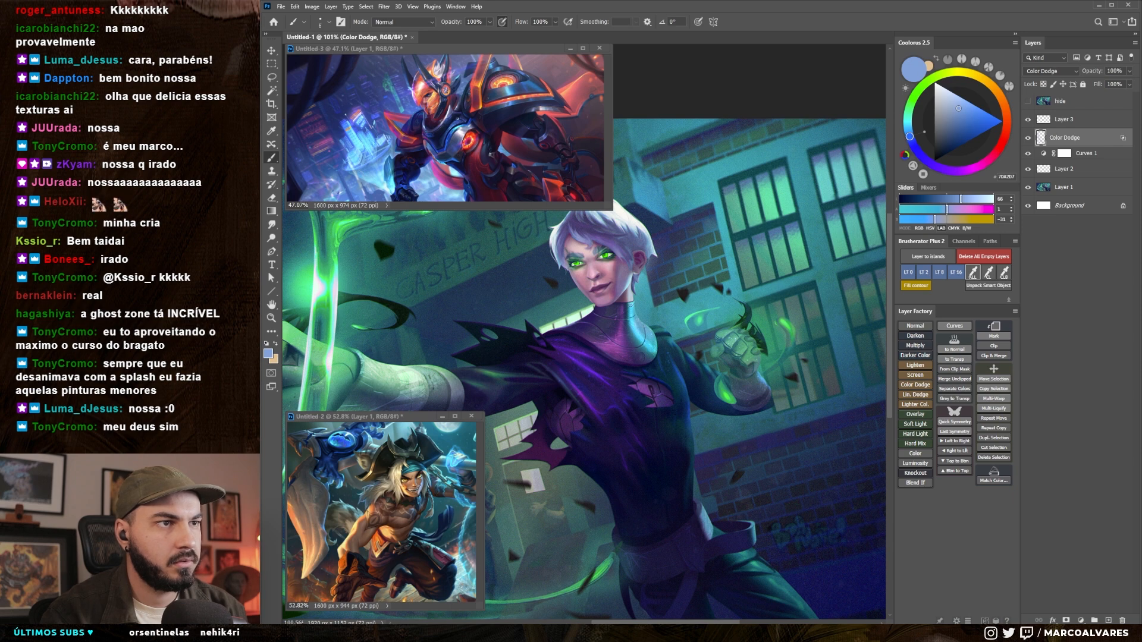
mouse_move(663, 313)
mouse_down()
mouse_move(607, 314)
mouse_move(665, 315)
mouse_move(672, 327)
mouse_move(650, 300)
mouse_up()
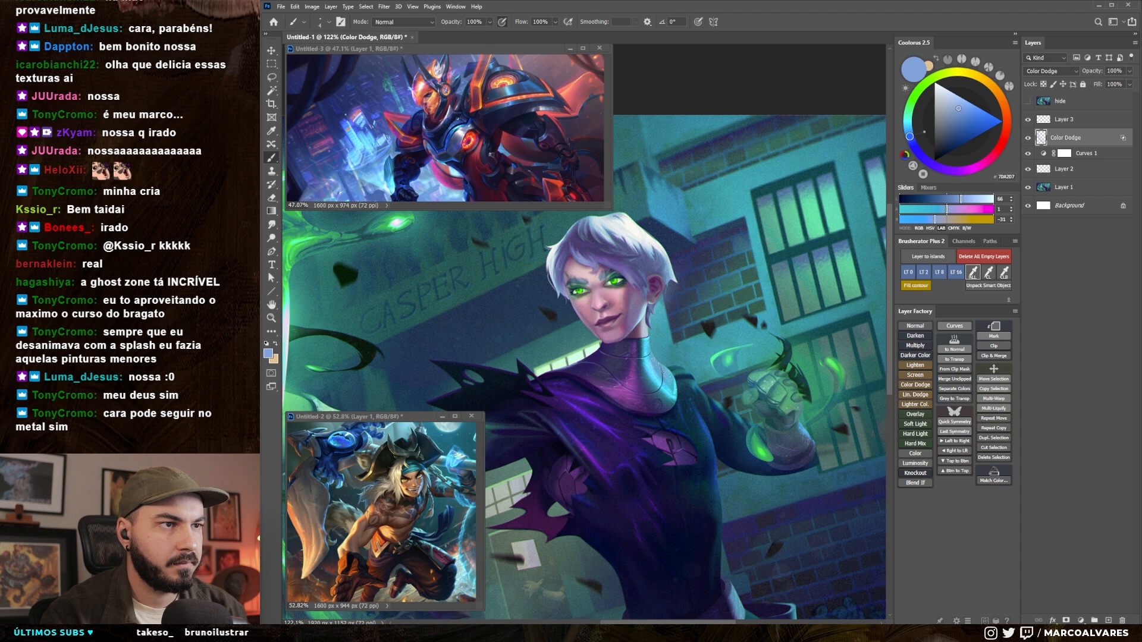
- Choose the deeper blue #4279C7 and brush soft light along the side of the face near the ear
key(bracketright)
key(bracketright)
key(bracketright)
key(bracketright)
key(bracketright)
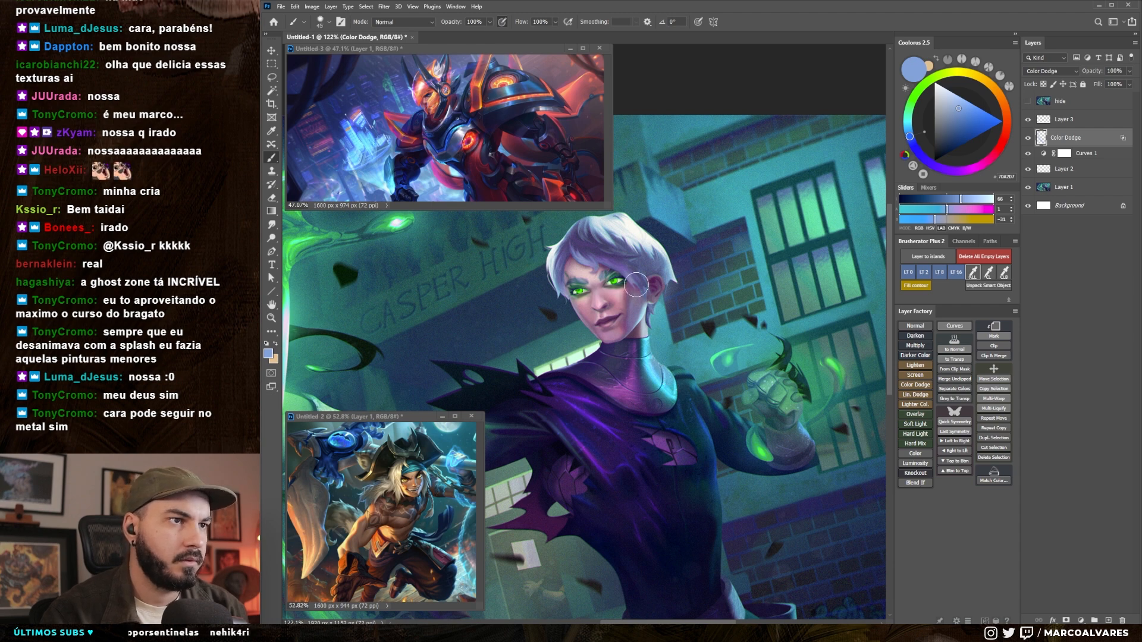
click(970, 120)
key(bracketleft)
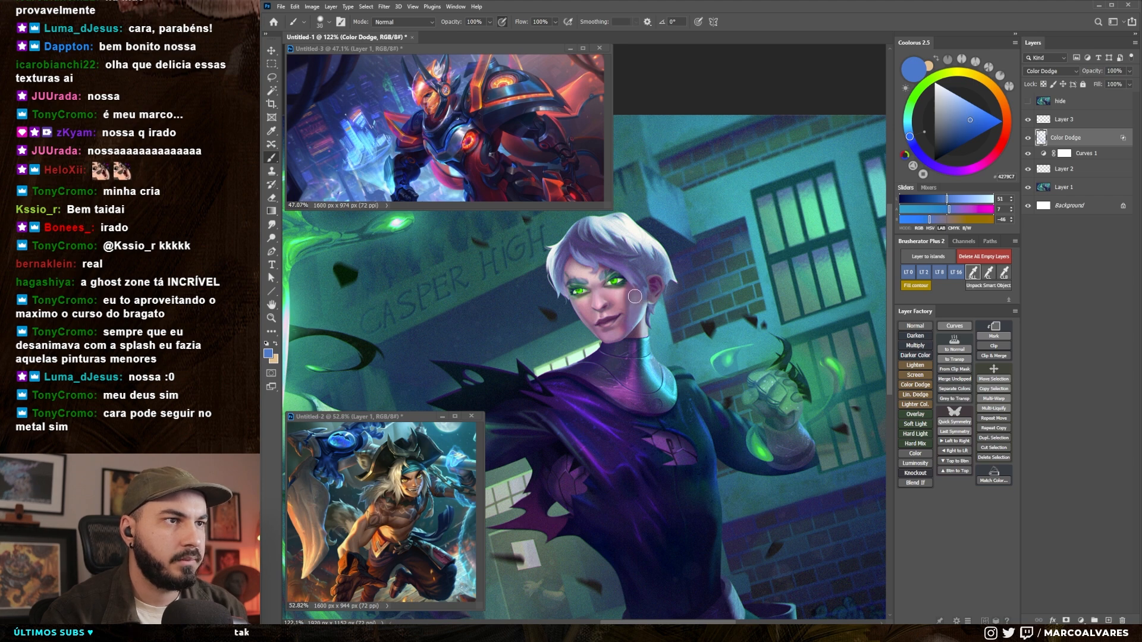
mouse_move(637, 294)
mouse_down()
mouse_move(589, 296)
mouse_move(651, 294)
mouse_up()
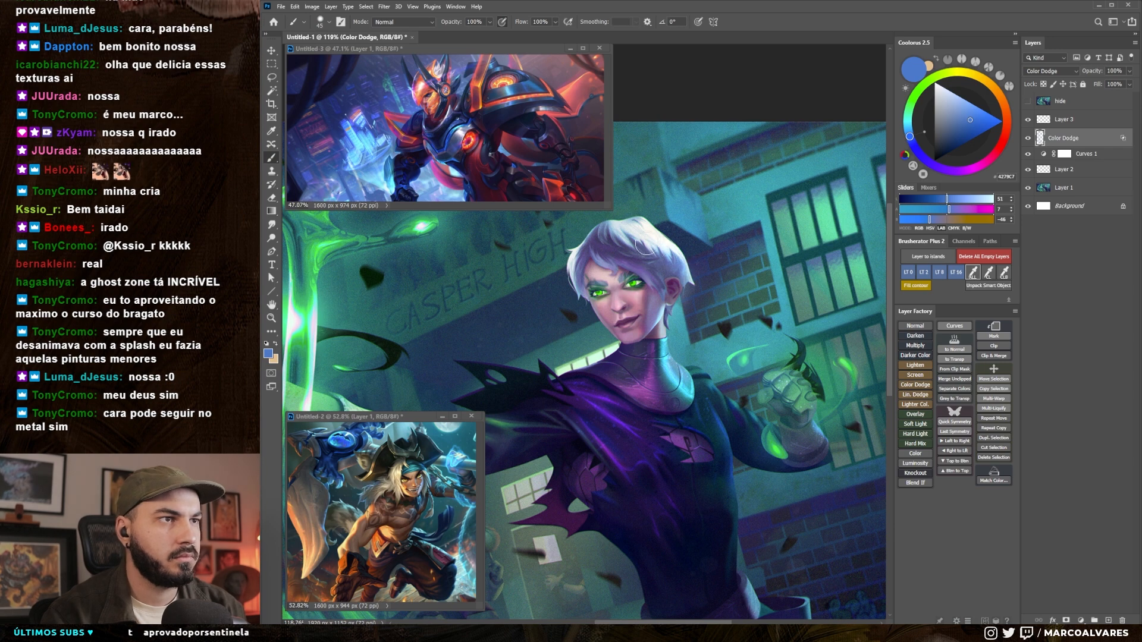
key(bracketleft)
key(bracketleft)
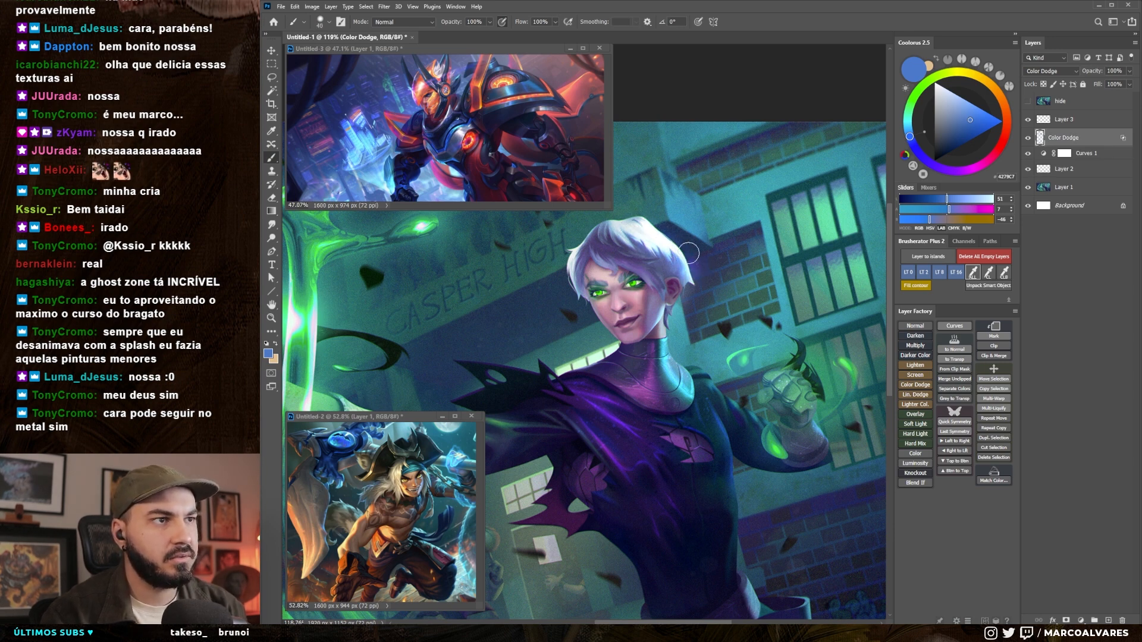
- Brush blue light onto the crown and back edge of the white hair, varying the brush size
drag(662, 250, 664, 253)
key(bracketright)
key(bracketright)
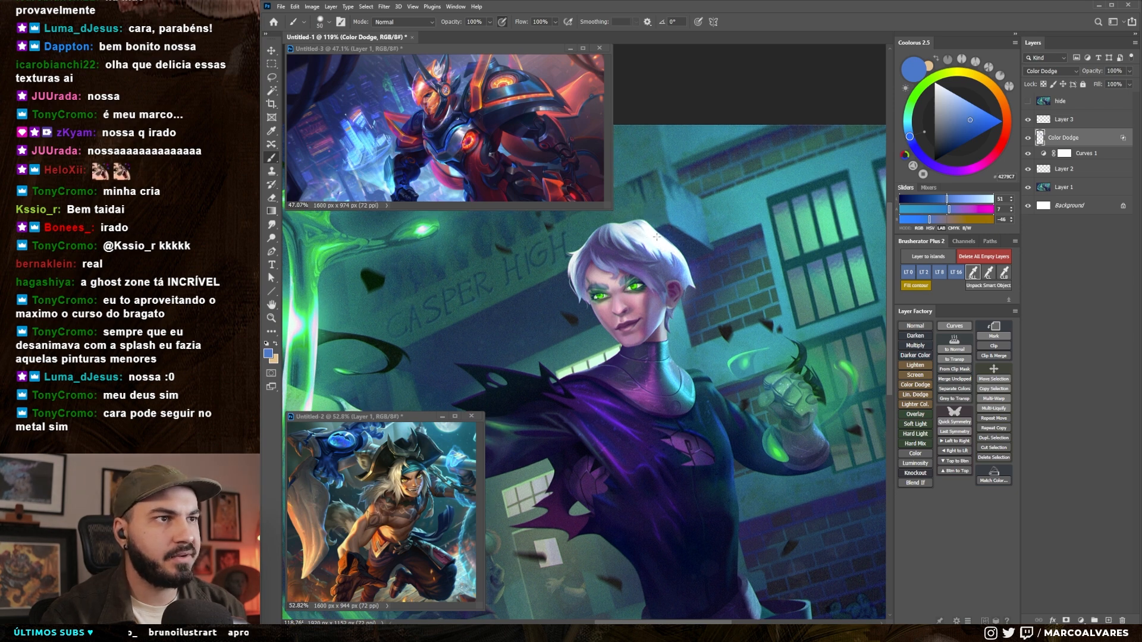
scroll(674, 238, up, 2)
scroll(684, 262, up, 2)
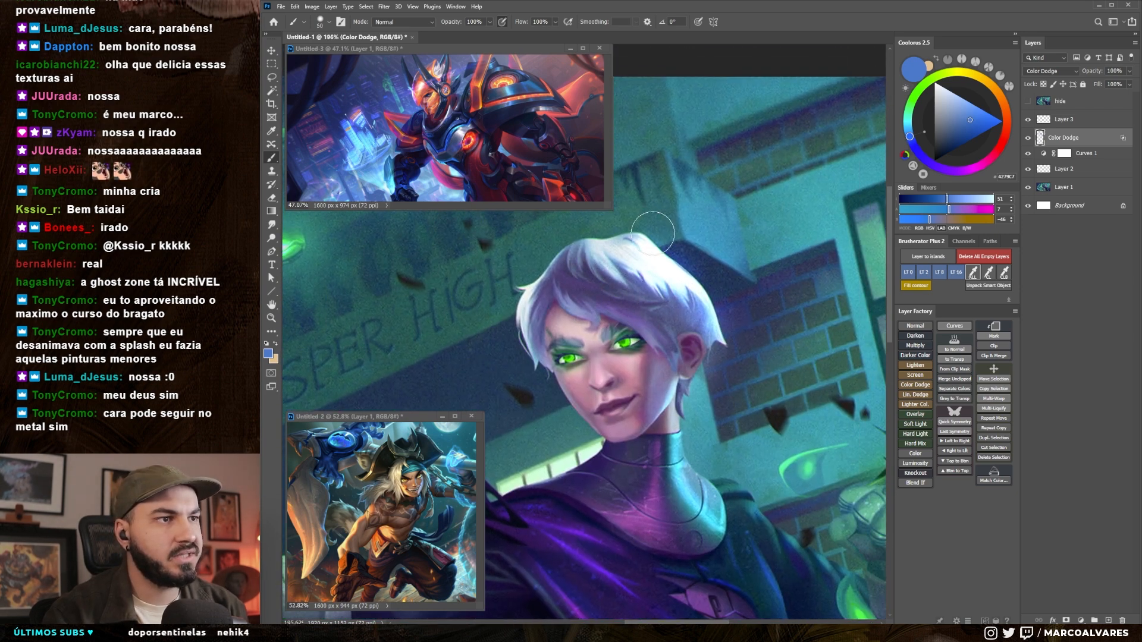
key(bracketleft)
key(bracketleft)
key(bracketleft)
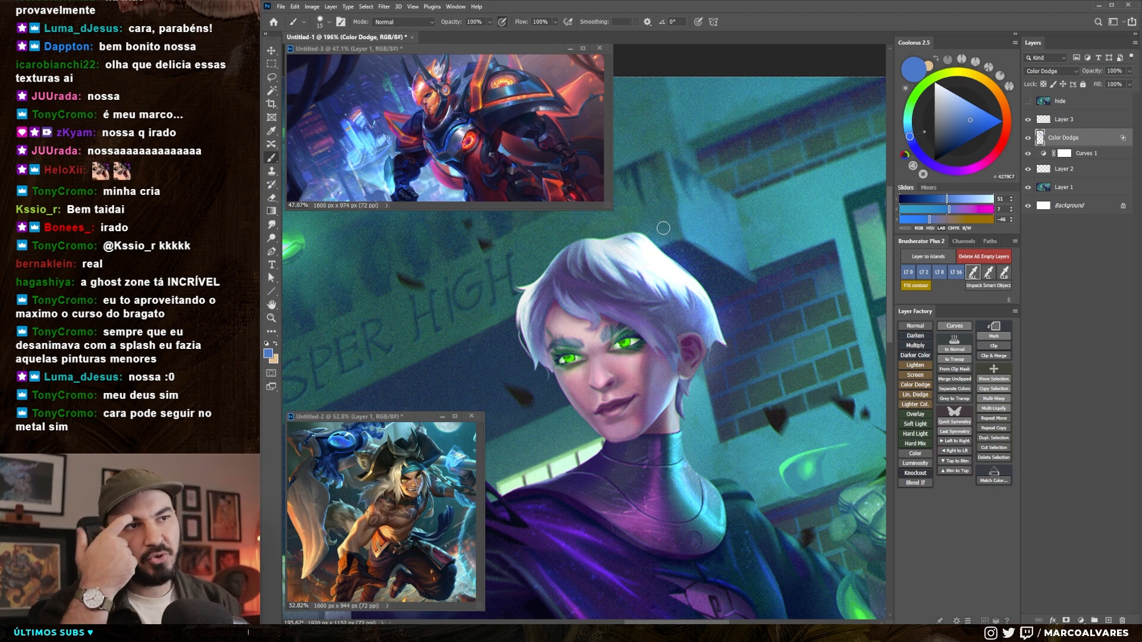
drag(675, 258, 680, 249)
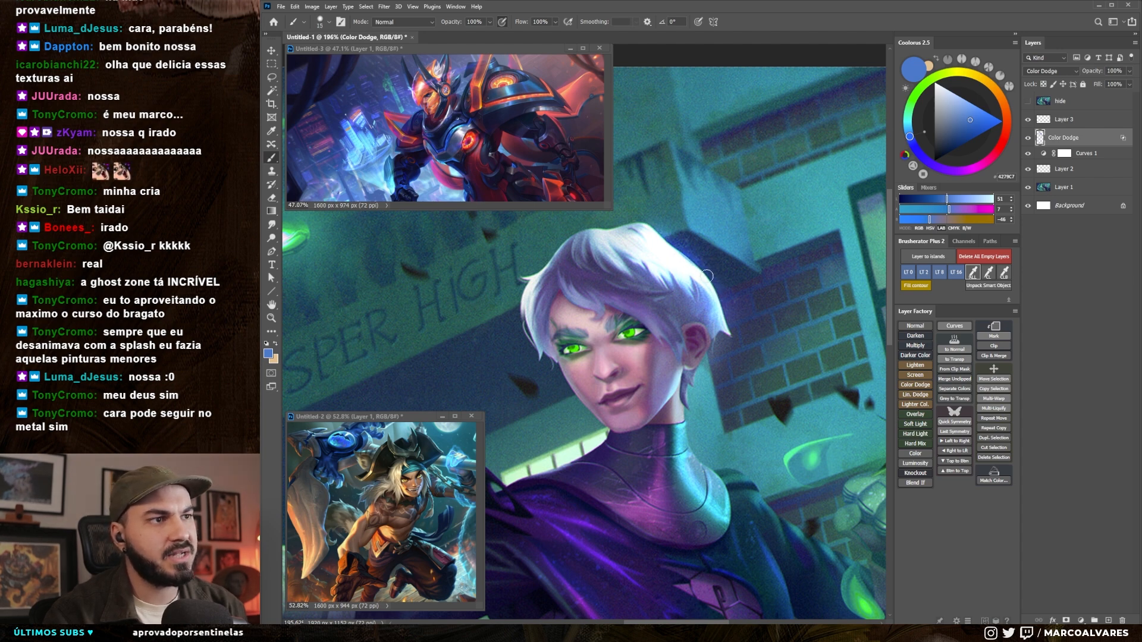
drag(604, 231, 629, 229)
key(bracketright)
key(bracketright)
key(bracketright)
key(bracketright)
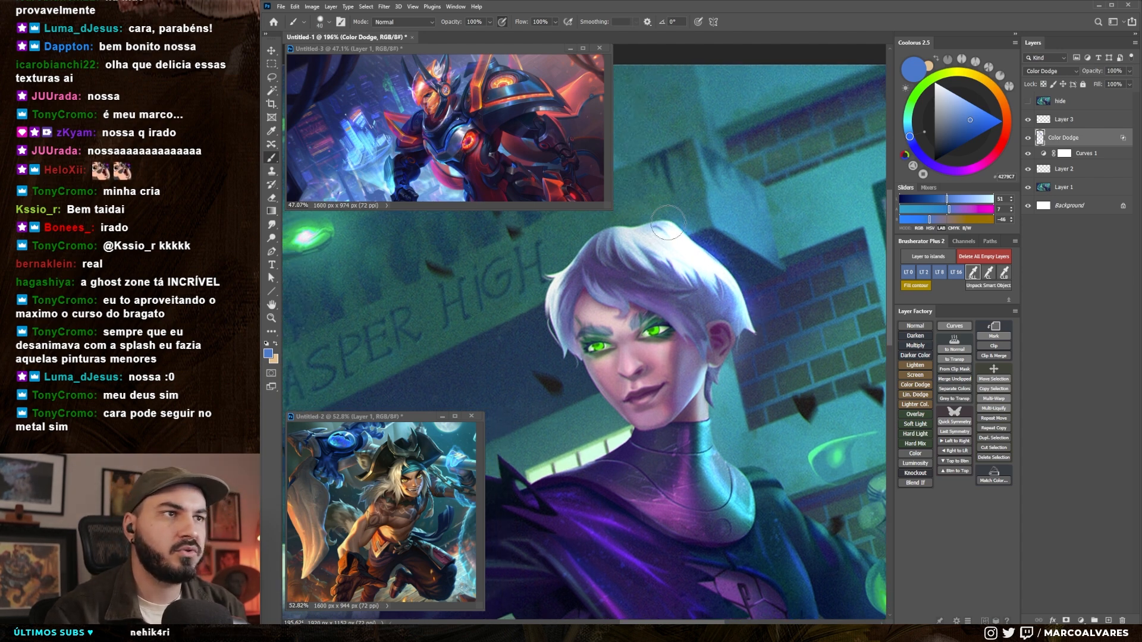
- View the whole illustration and compare it with and without the Color Dodge layer
drag(660, 301, 595, 301)
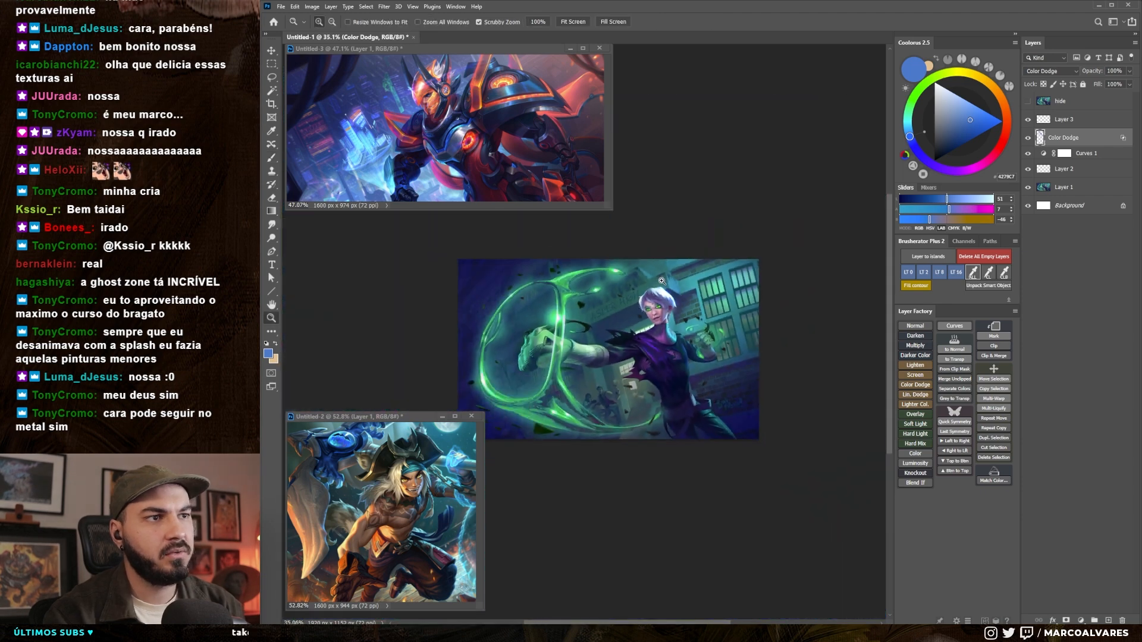
mouse_move(682, 296)
mouse_down()
mouse_move(719, 295)
mouse_move(681, 290)
mouse_up()
click(1028, 139)
click(1029, 138)
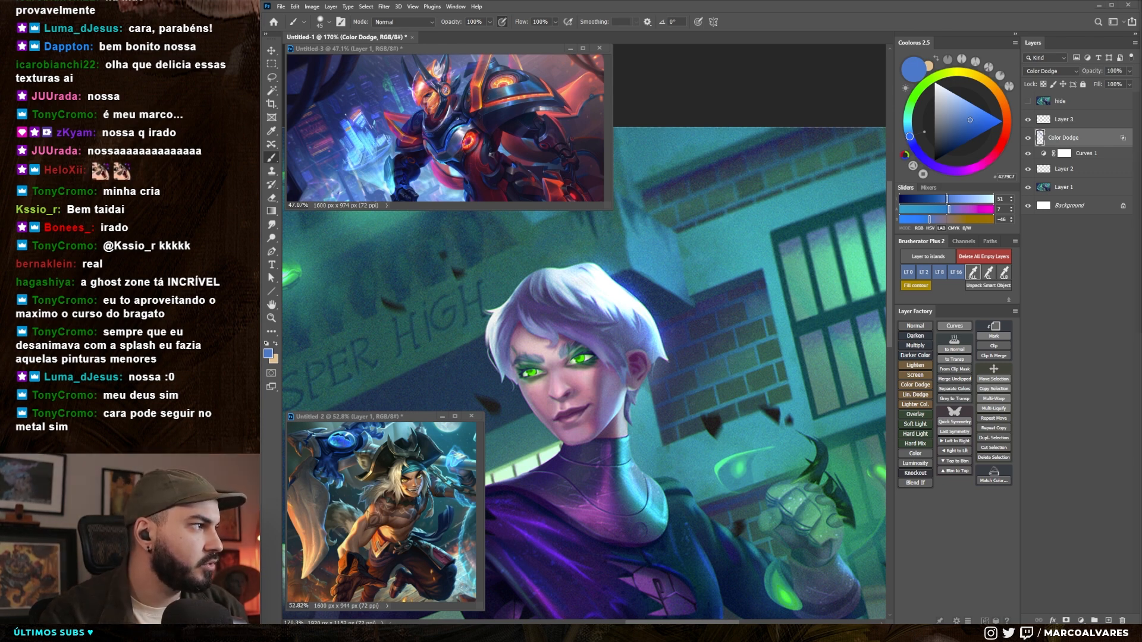
- Refine the blue highlights around the neck and collar with a small brush
scroll(642, 395, down, 4)
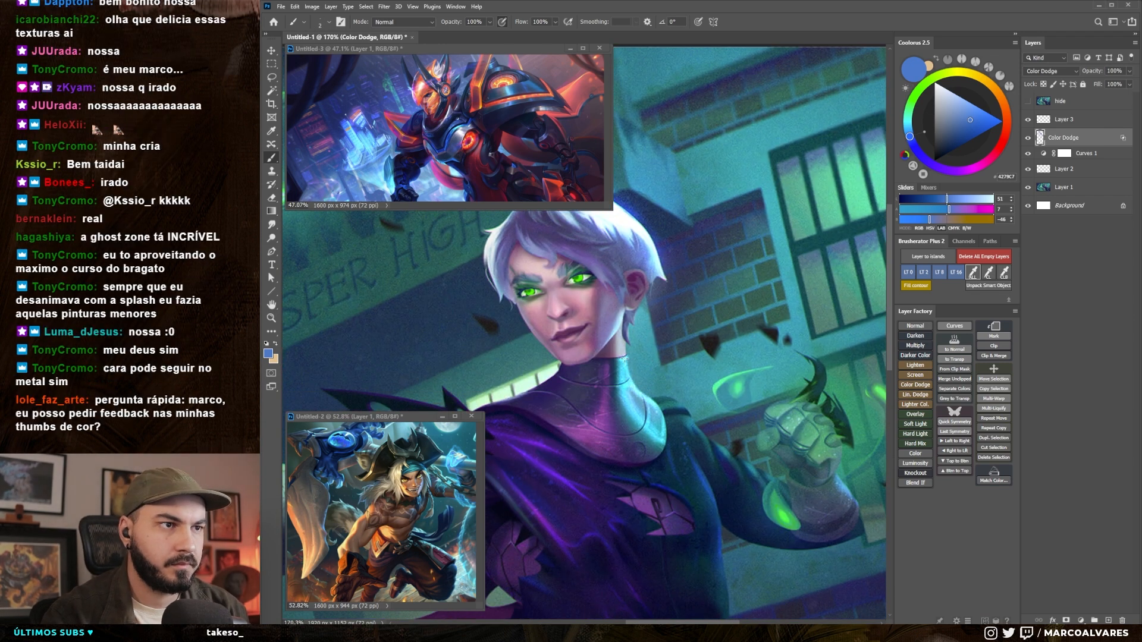
mouse_move(622, 367)
mouse_down()
mouse_move(642, 404)
mouse_move(601, 372)
mouse_move(660, 397)
mouse_up()
scroll(633, 313, up, 3)
key(ctrl+y)
key(ctrl+y)
key(bracketleft)
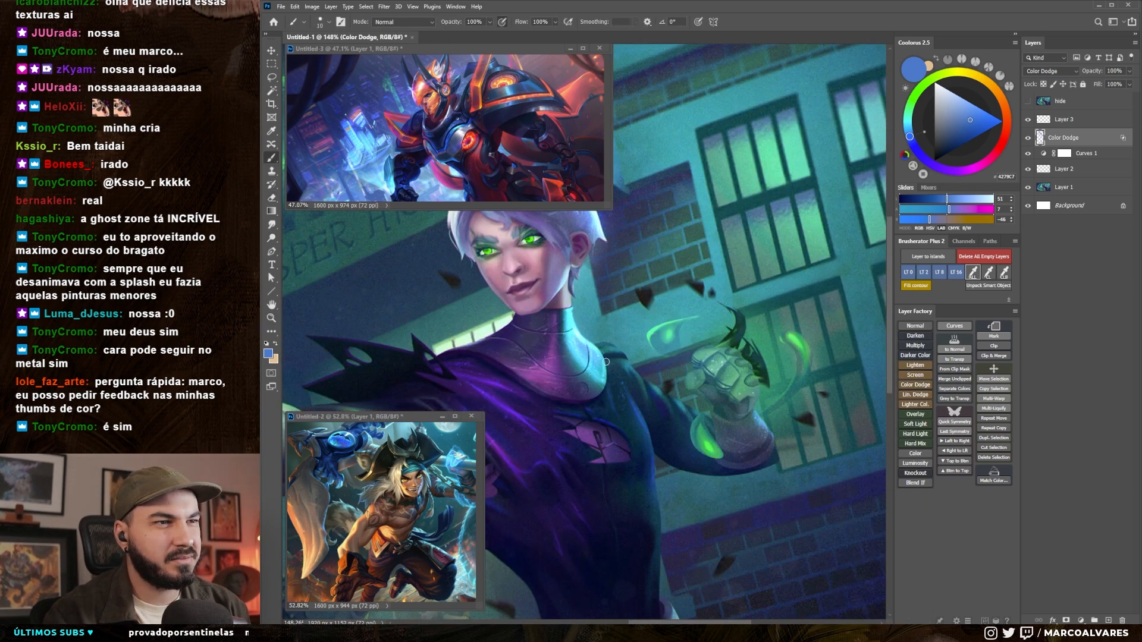
- Add a Screen layer, lasso the shoulder beside the raised arm, brush saturated blue light inside it and deselect
click(916, 374)
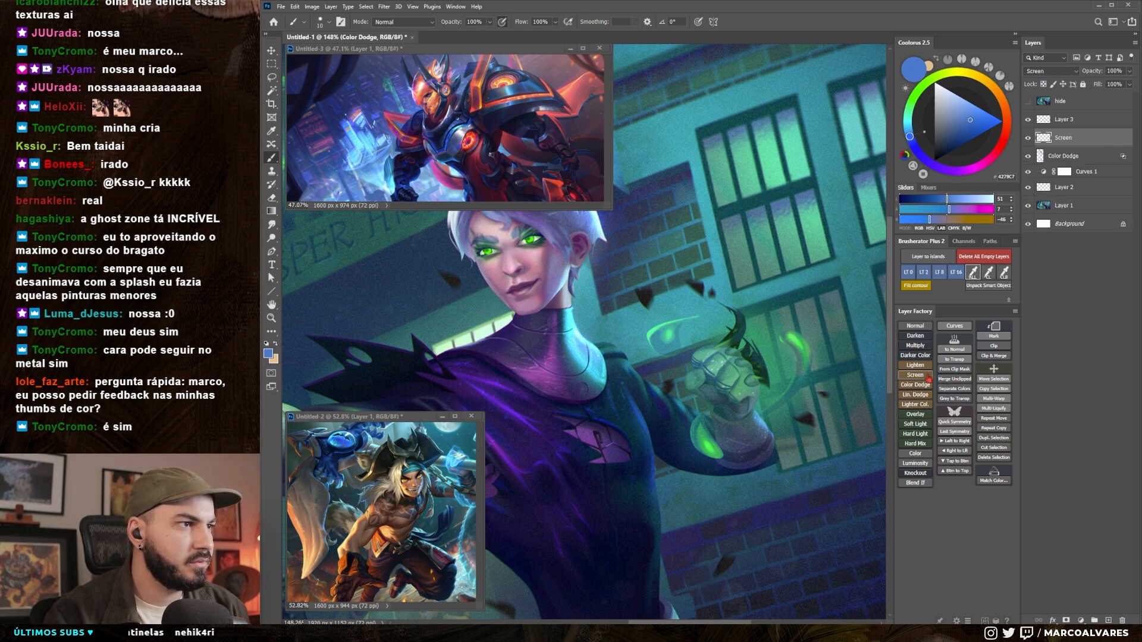
key(l)
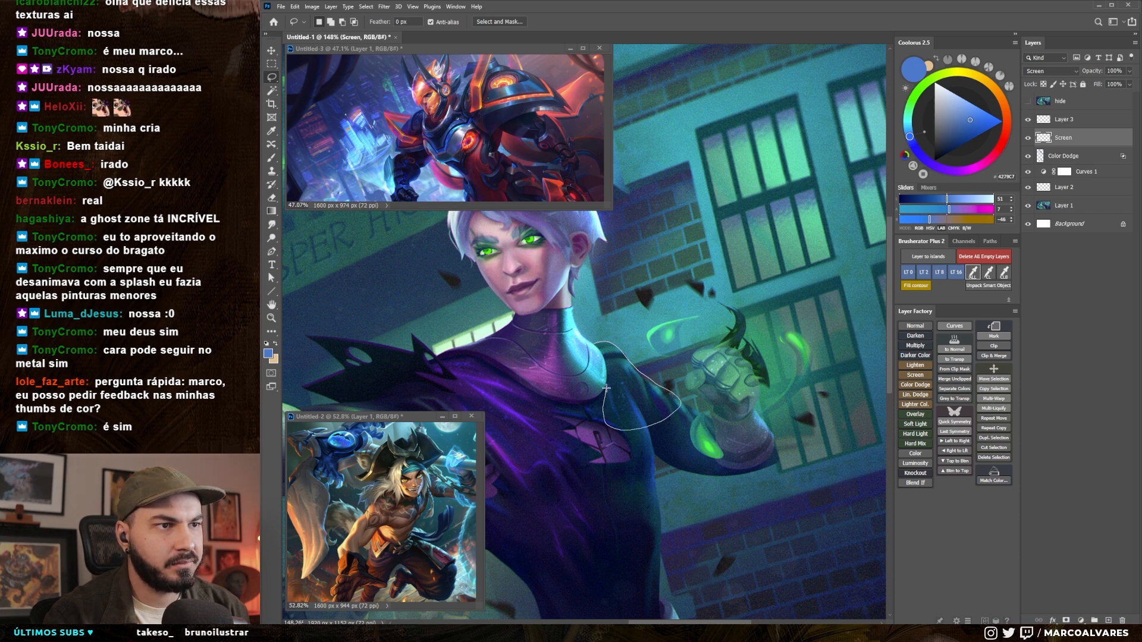
drag(601, 351, 599, 346)
key(b)
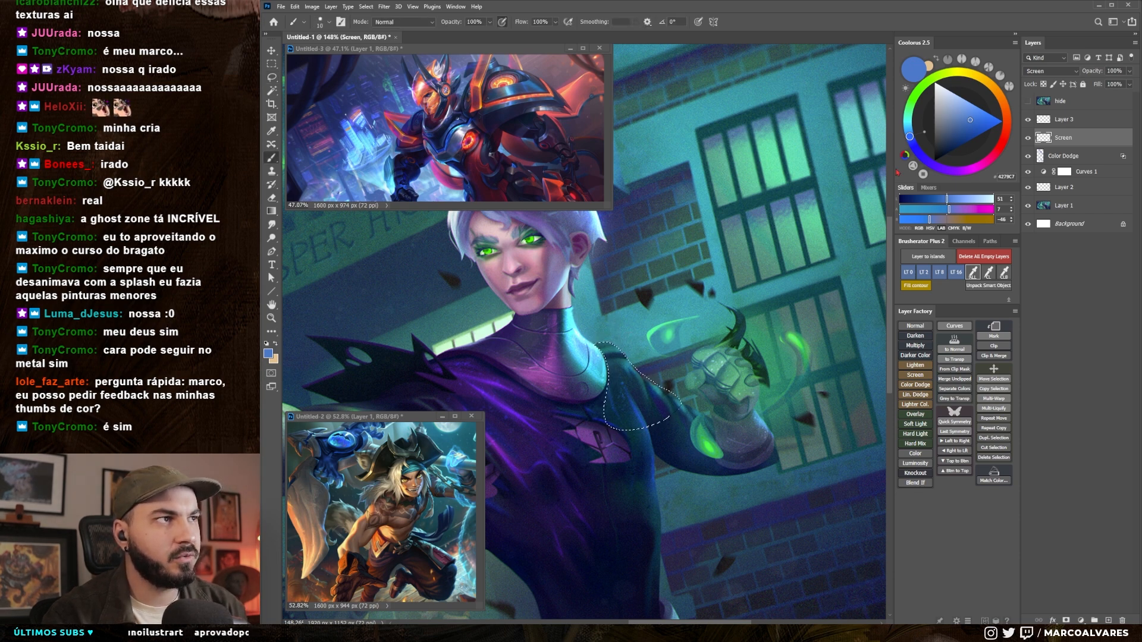
click(977, 115)
mouse_move(625, 344)
mouse_down()
mouse_move(622, 361)
mouse_move(575, 361)
mouse_move(642, 380)
mouse_move(630, 442)
mouse_move(651, 417)
mouse_up()
key(])
key(ctrl+d)
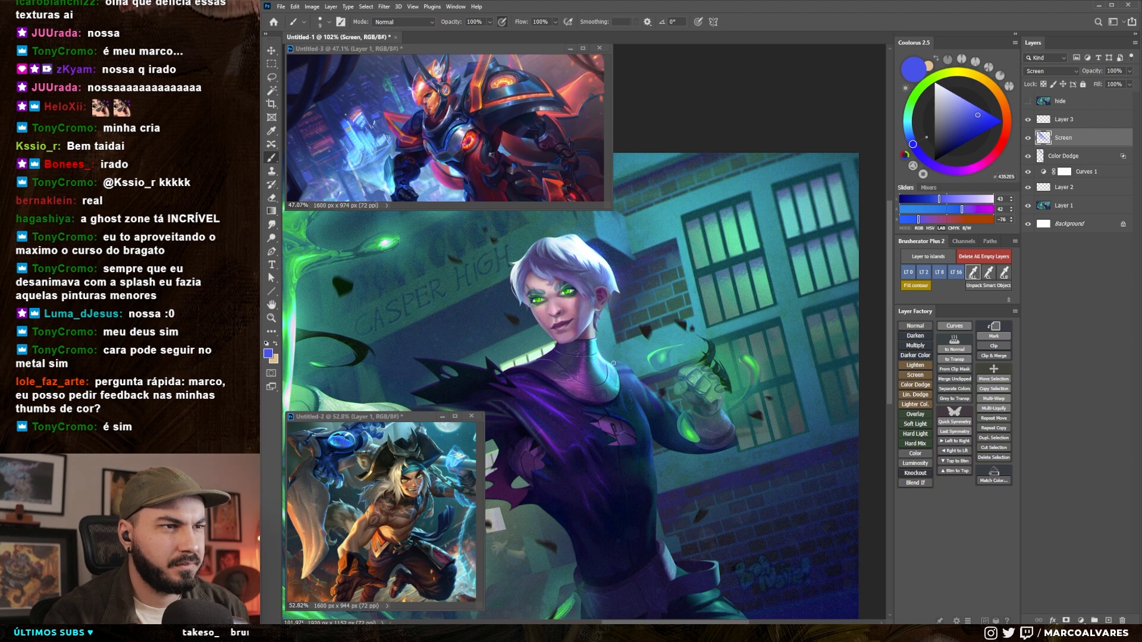
- Rotate the canvas and paint a thin rim of lighter blue along the shoulder and collar, then restore the upright view
key(r)
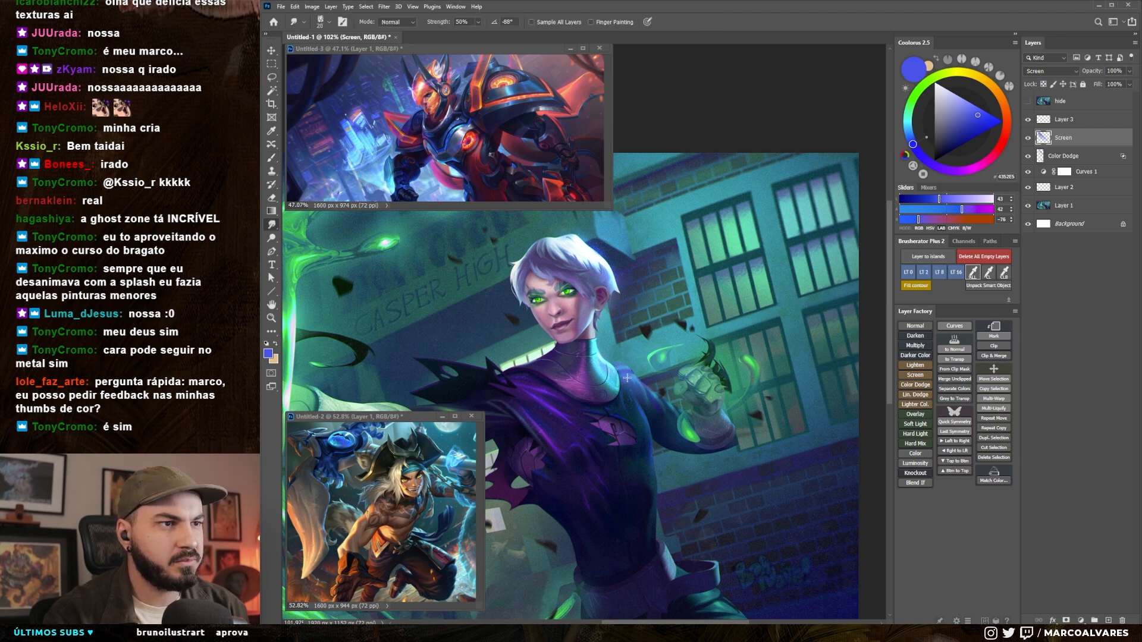
key(r)
mouse_move(634, 387)
mouse_down()
mouse_move(732, 335)
mouse_move(727, 378)
mouse_move(730, 326)
mouse_up()
drag(685, 301, 696, 296)
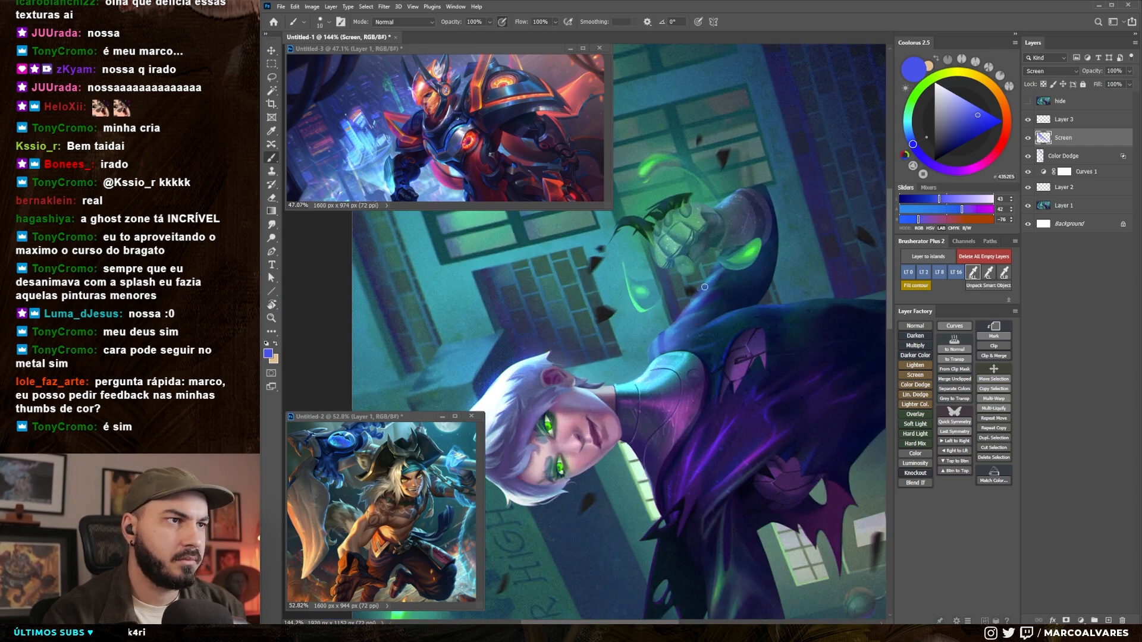
key(x)
click(910, 139)
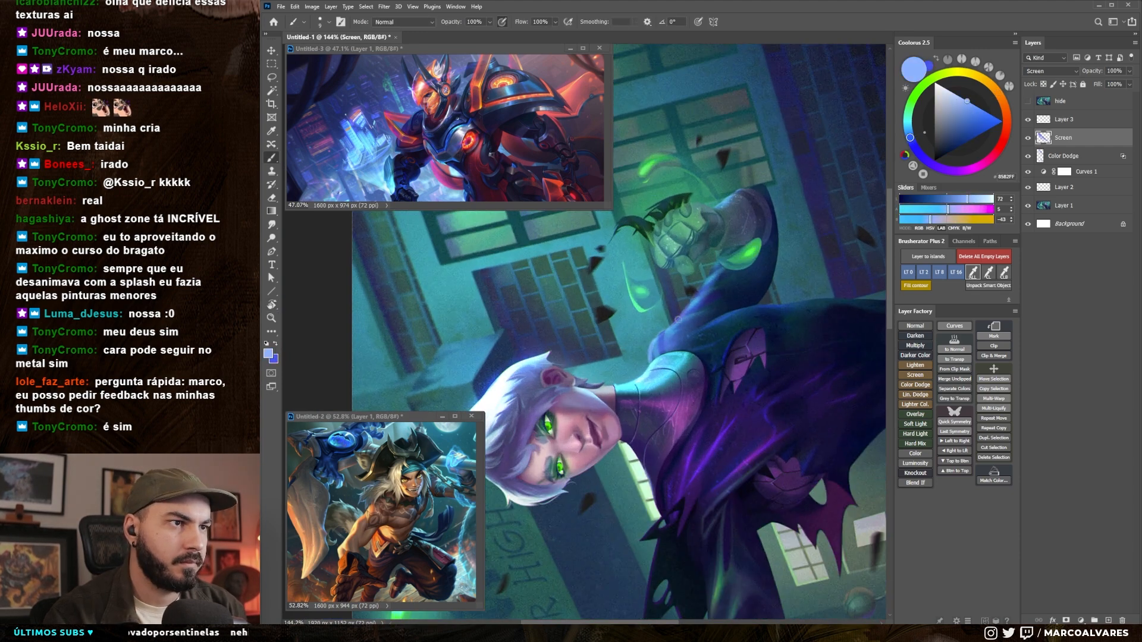
key(r)
key(Escape)
drag(613, 380, 660, 386)
key(x)
key(bracketright)
drag(583, 359, 602, 390)
mouse_move(622, 394)
mouse_down()
mouse_move(553, 397)
mouse_move(617, 402)
mouse_up()
- Spread a soft saturated blue glow across the shoulder and upper chest with a larger brush
key(bracketright)
key(bracketright)
key(bracketright)
key(bracketright)
key(bracketright)
key(bracketright)
key(bracketright)
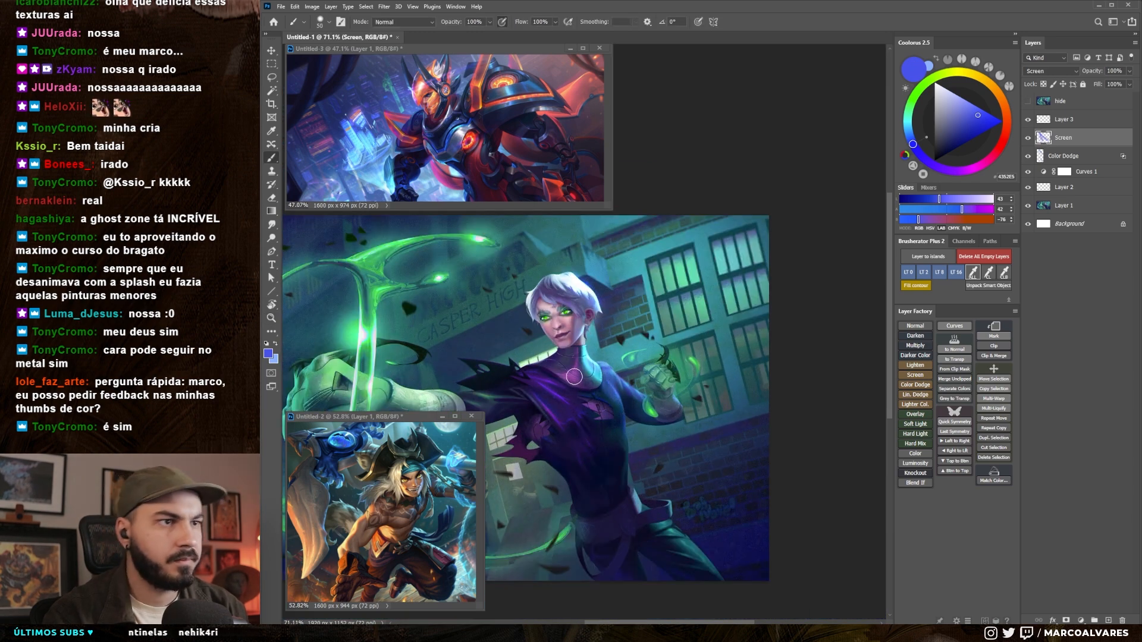
key(bracketright)
key(ctrl+y)
key(ctrl+y)
key(bracketleft)
key(bracketleft)
key(bracketleft)
key(bracketright)
drag(585, 390, 590, 392)
- Brush broad, soft blue light around the raised arm and hand with an enlarged brush
mouse_move(659, 422)
mouse_down()
mouse_move(632, 411)
mouse_move(667, 394)
mouse_move(623, 358)
mouse_move(618, 284)
mouse_up()
key(bracketright)
key(bracketright)
key(bracketright)
key(bracketright)
key(bracketright)
mouse_move(702, 277)
mouse_down()
mouse_move(672, 282)
mouse_move(737, 291)
mouse_up()
- Try a finer blue stroke on the raised gloved hand and undo it
key(bracketleft)
key(bracketleft)
key(bracketleft)
key(bracketleft)
key(bracketleft)
key(x)
key(x)
drag(681, 320, 712, 318)
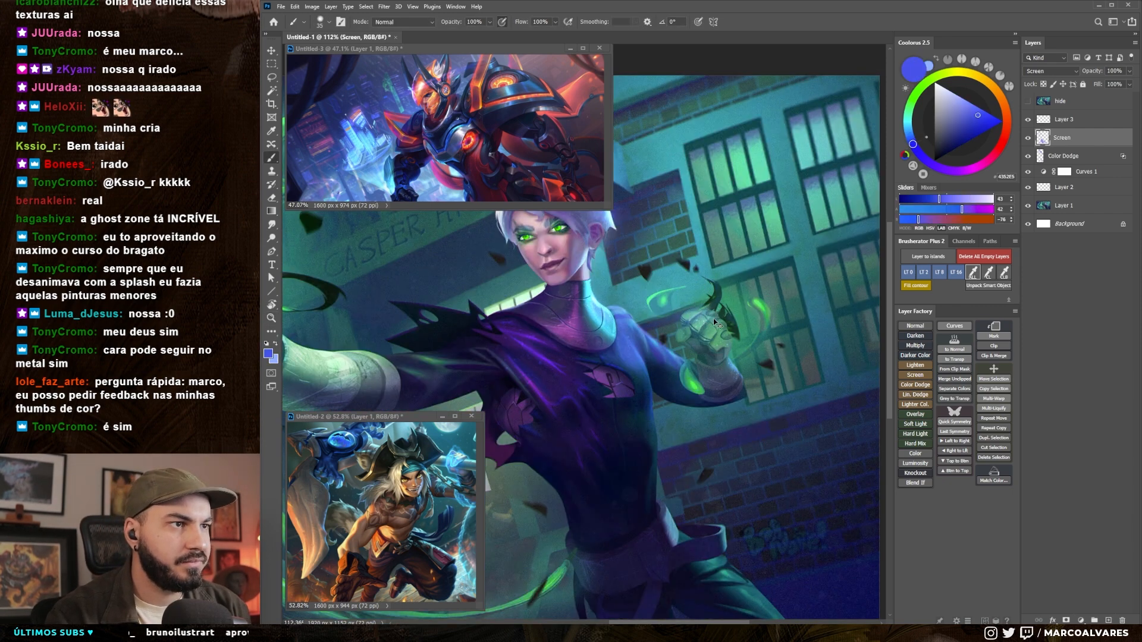
key(ctrl+z)
- Brush blue light onto the outer edge of the raised forearm below the gloved hand
key(x)
key(bracketright)
key(bracketright)
drag(728, 361, 737, 374)
key(bracketright)
key(x)
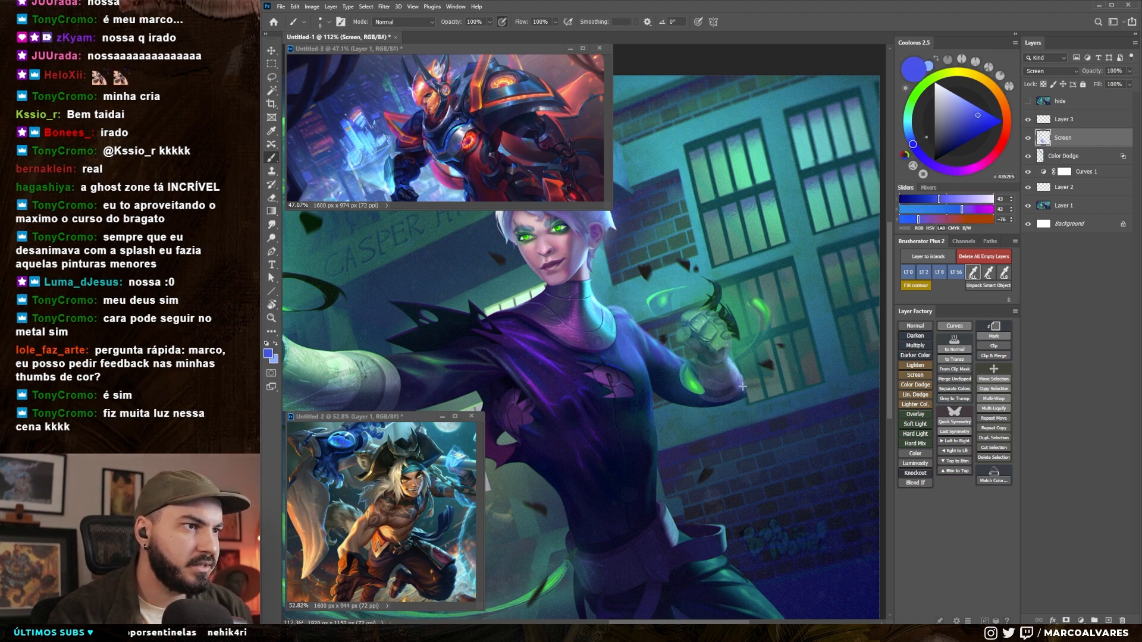
- Brush blue light onto the raised glove and forearm, adding highlights with a lighter blue sampled from the glove
mouse_move(755, 373)
mouse_down()
mouse_move(666, 377)
mouse_move(684, 363)
mouse_move(821, 359)
mouse_up()
key(bracketleft)
mouse_move(702, 344)
mouse_down()
mouse_move(701, 361)
mouse_move(700, 334)
mouse_up()
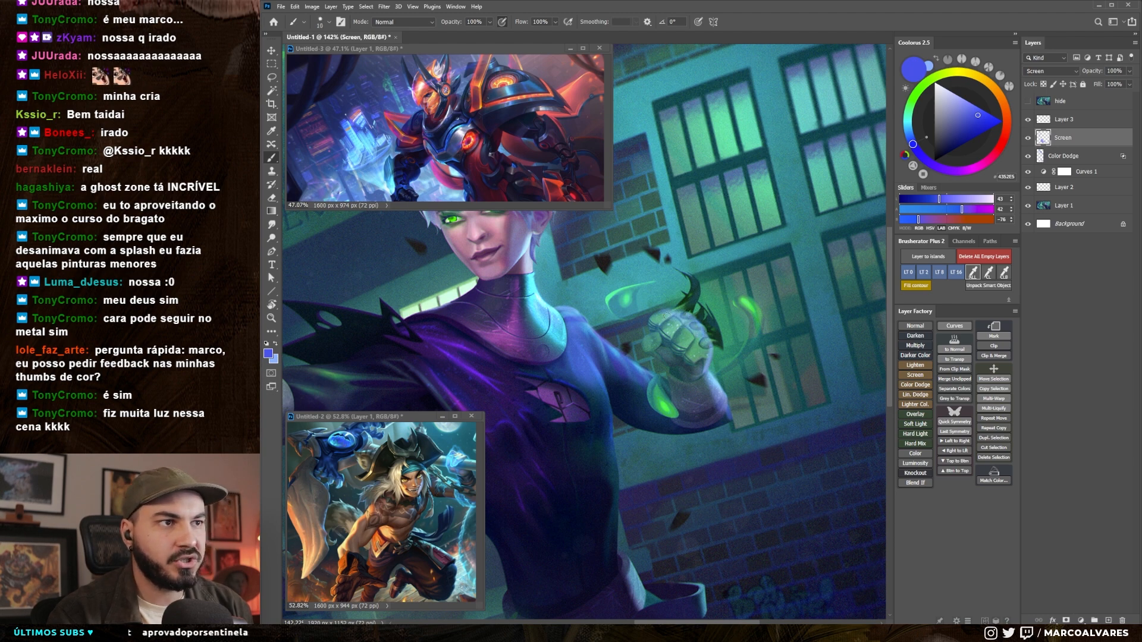
alt+click(696, 334)
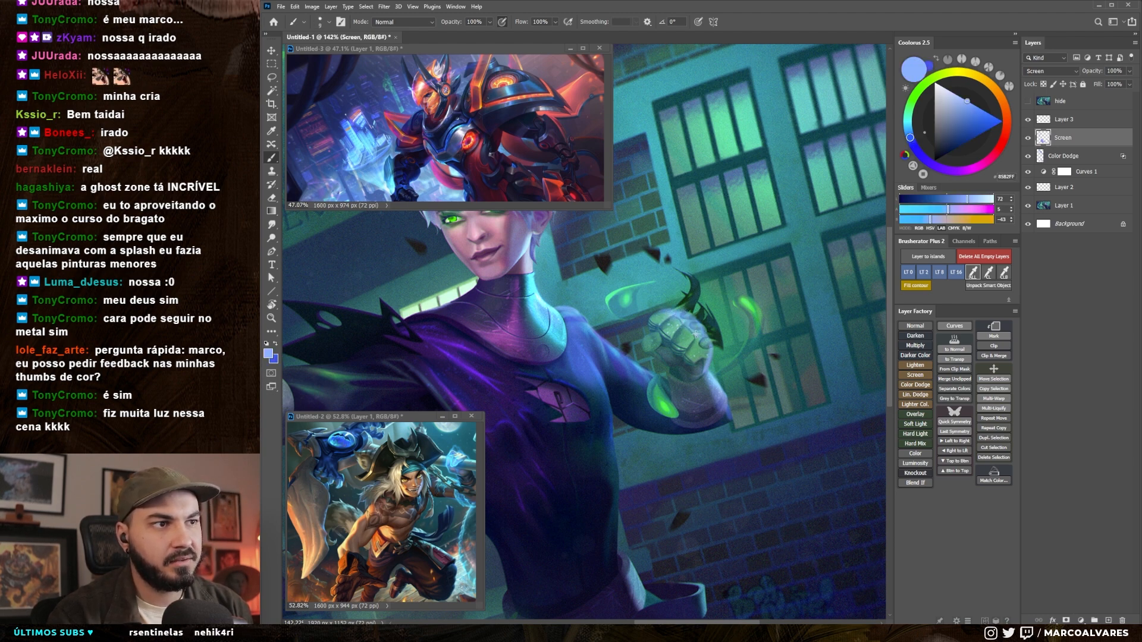
drag(718, 361, 670, 356)
drag(691, 309, 692, 295)
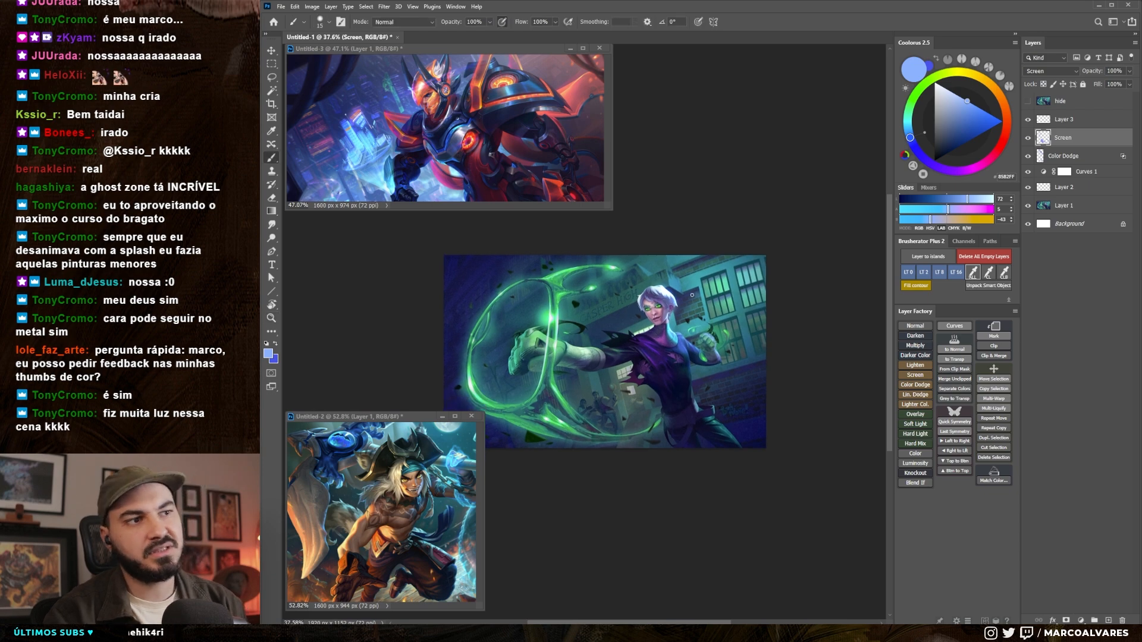
- Mirror the canvas and brush deeper saturated blue light around the raised arm, then restore the original orientation
key(shift+h)
drag(551, 340, 636, 342)
drag(637, 341, 646, 341)
drag(633, 311, 647, 311)
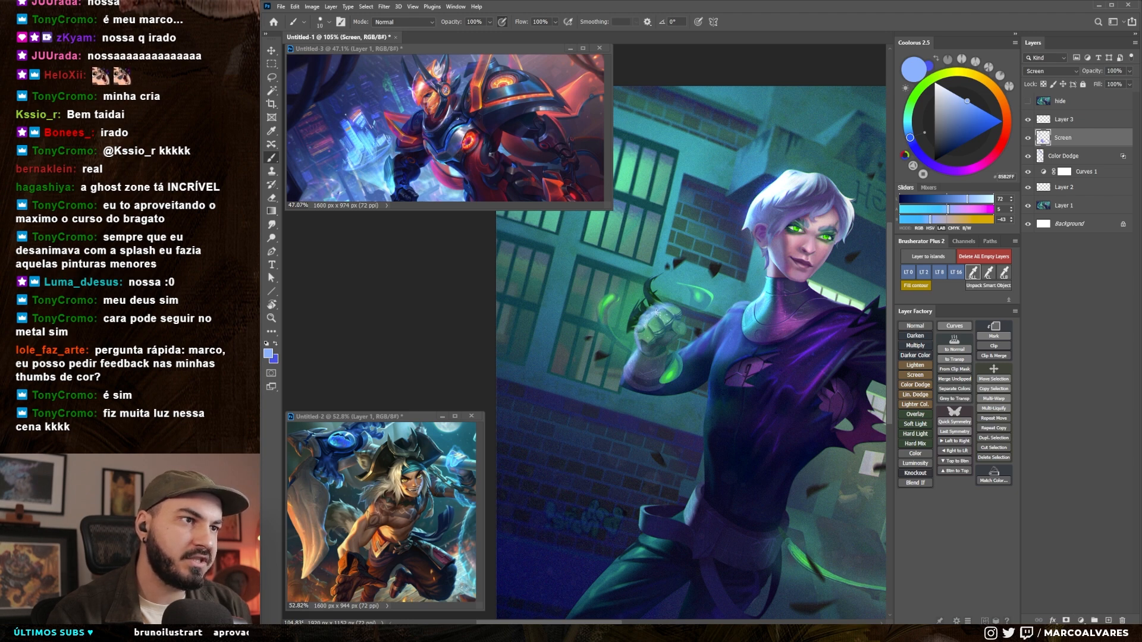
key(])
key(x)
drag(641, 329, 673, 310)
mouse_move(617, 294)
mouse_down()
mouse_move(576, 295)
mouse_move(672, 350)
mouse_up()
drag(611, 370, 532, 372)
mouse_move(624, 345)
mouse_down()
mouse_move(706, 346)
mouse_move(611, 338)
mouse_up()
key(])
key(])
key(])
key(h)
- Try broader blue glow strokes around the upper body and beside the head and undo them
drag(624, 377, 705, 397)
key(])
key(])
mouse_move(638, 332)
mouse_down()
mouse_move(664, 356)
mouse_move(690, 342)
mouse_move(727, 364)
mouse_up()
key(ctrl+z)
key([)
mouse_move(704, 245)
mouse_down()
mouse_move(750, 238)
mouse_move(713, 246)
mouse_up()
key(ctrl+z)
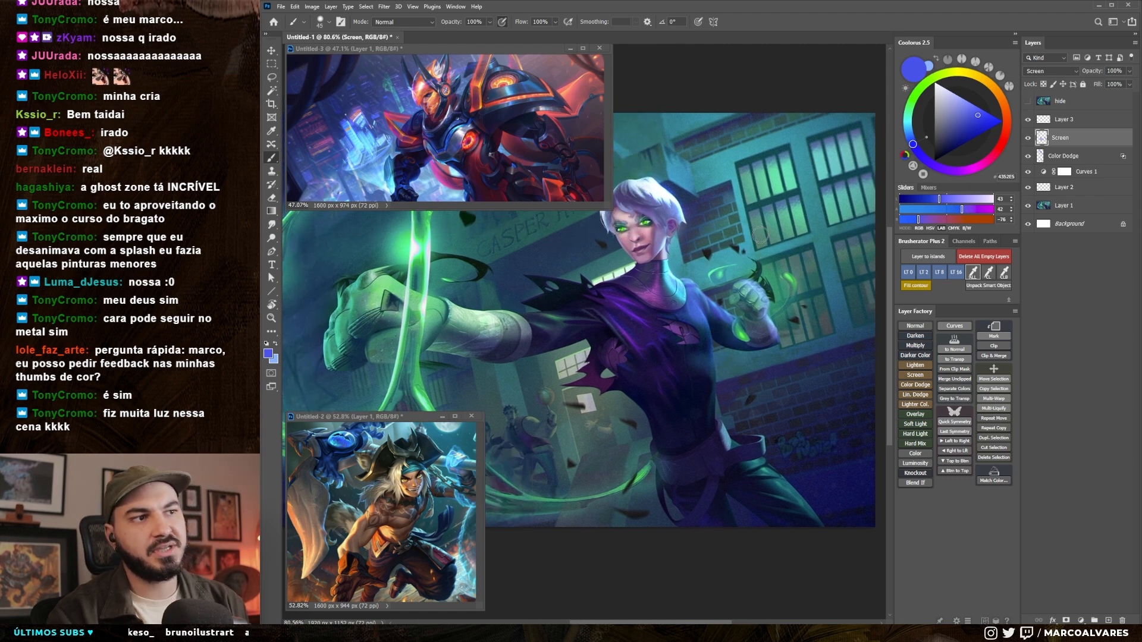
- Brush soft saturated blue light over the chest, waist, hip and trousers with an enlarged brush
mouse_move(734, 299)
mouse_down()
mouse_move(748, 321)
mouse_move(744, 295)
mouse_up()
key(])
drag(722, 346, 711, 368)
key(bracketright)
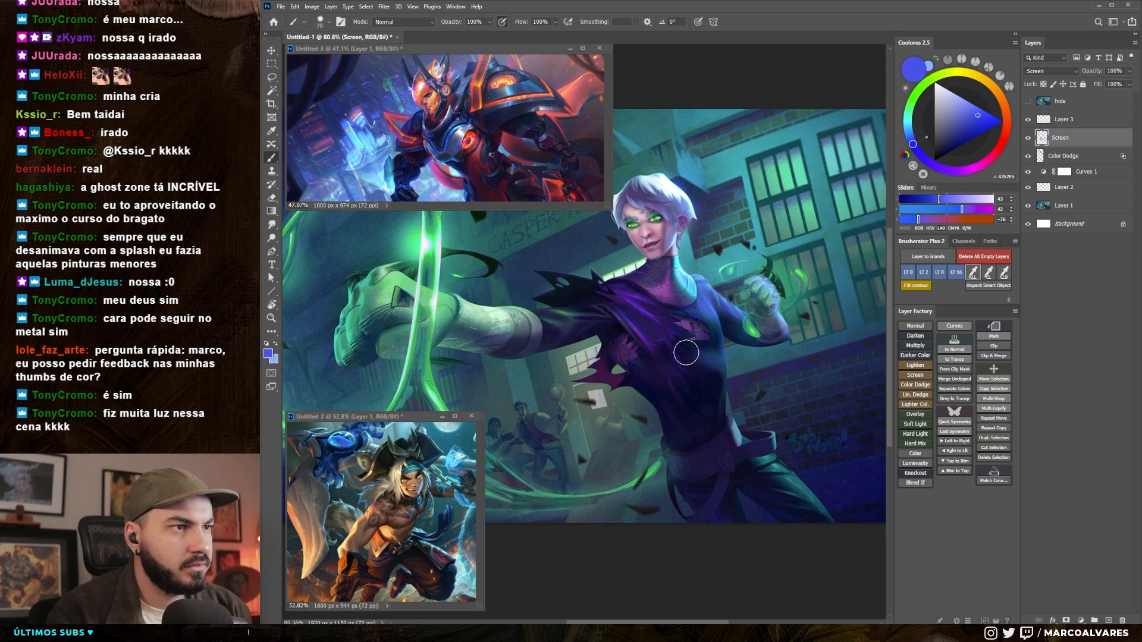
drag(774, 468, 808, 507)
key(bracketright)
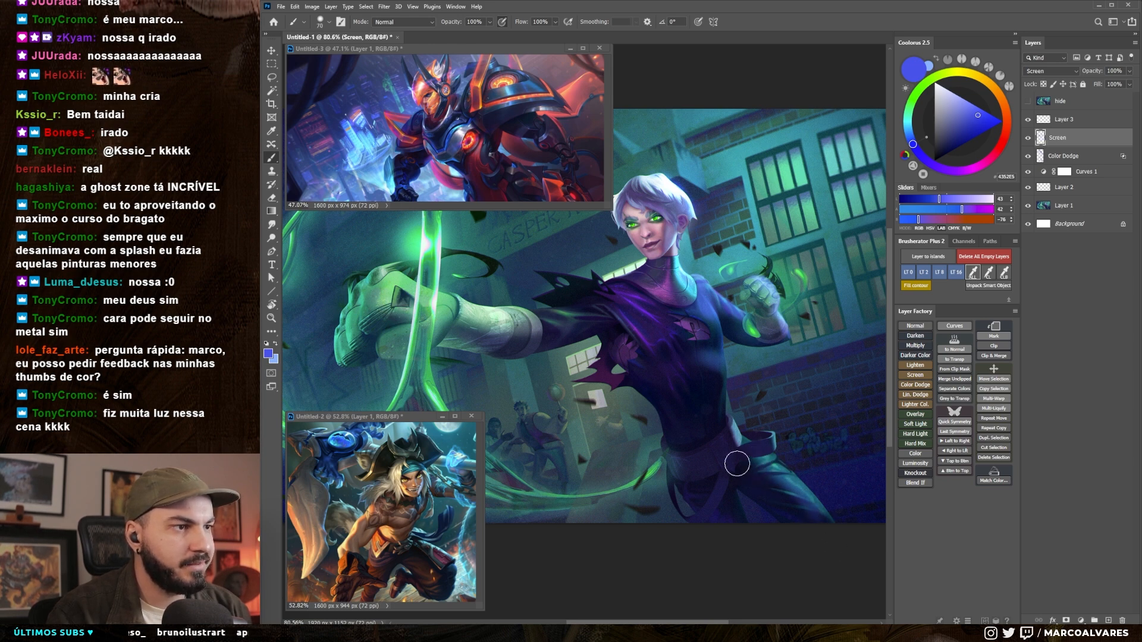
key(bracketright)
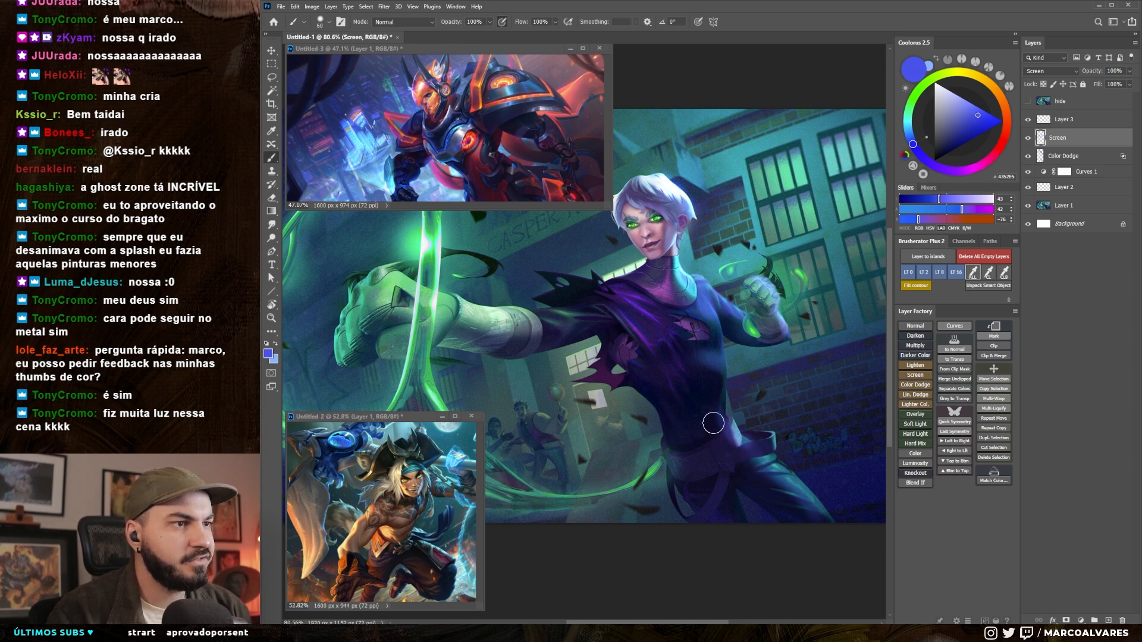
scroll(763, 438, down, 5)
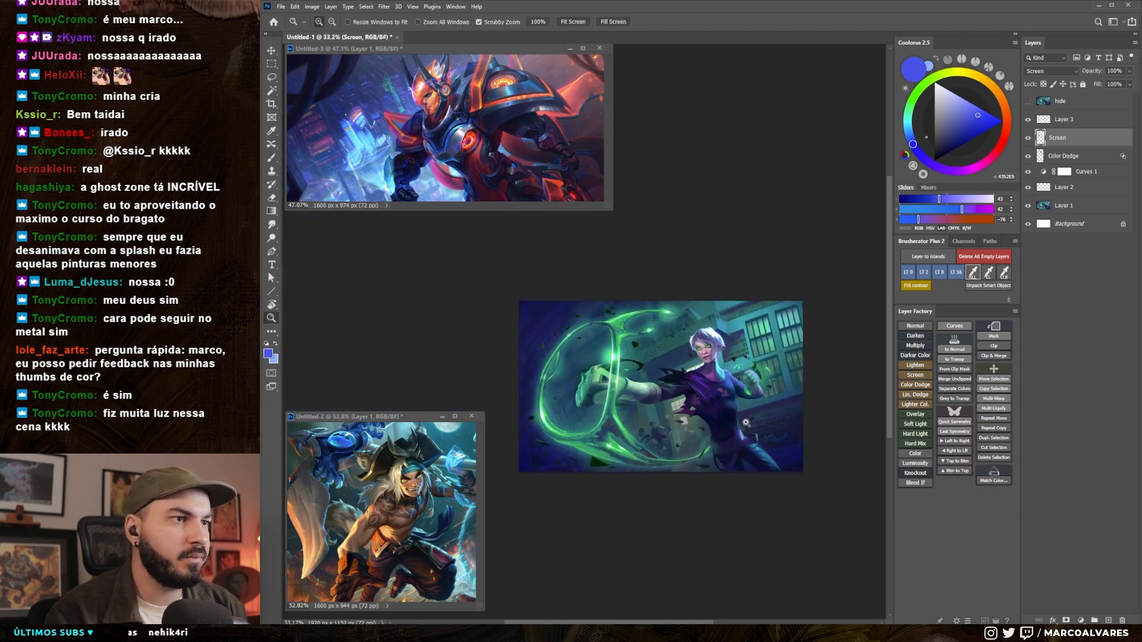
scroll(742, 414, up, 4)
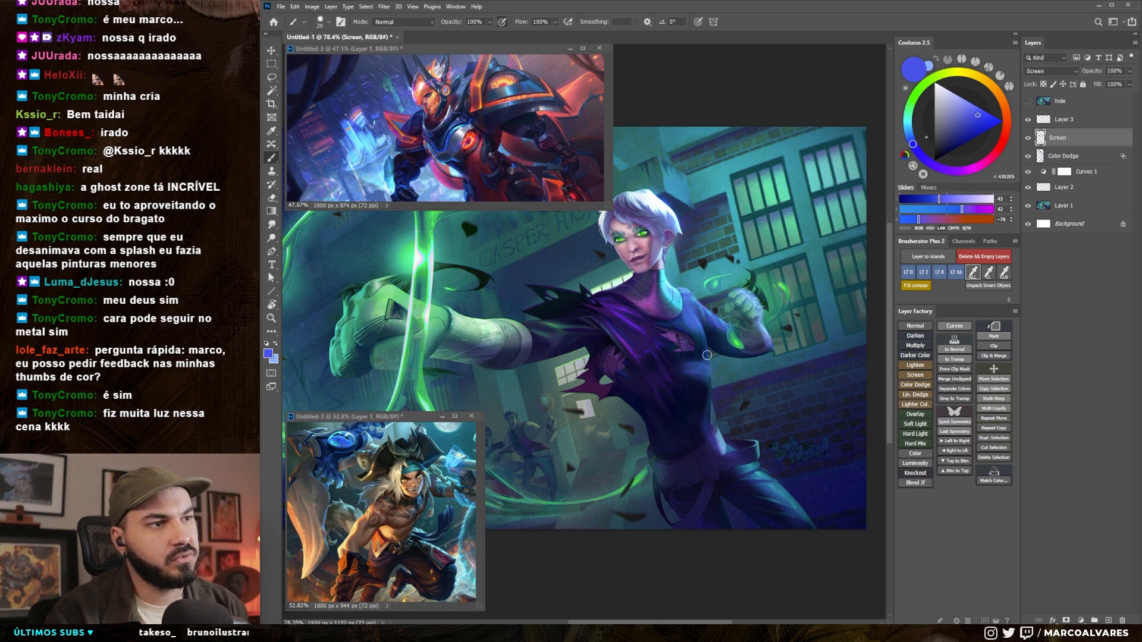
scroll(762, 348, down, 3)
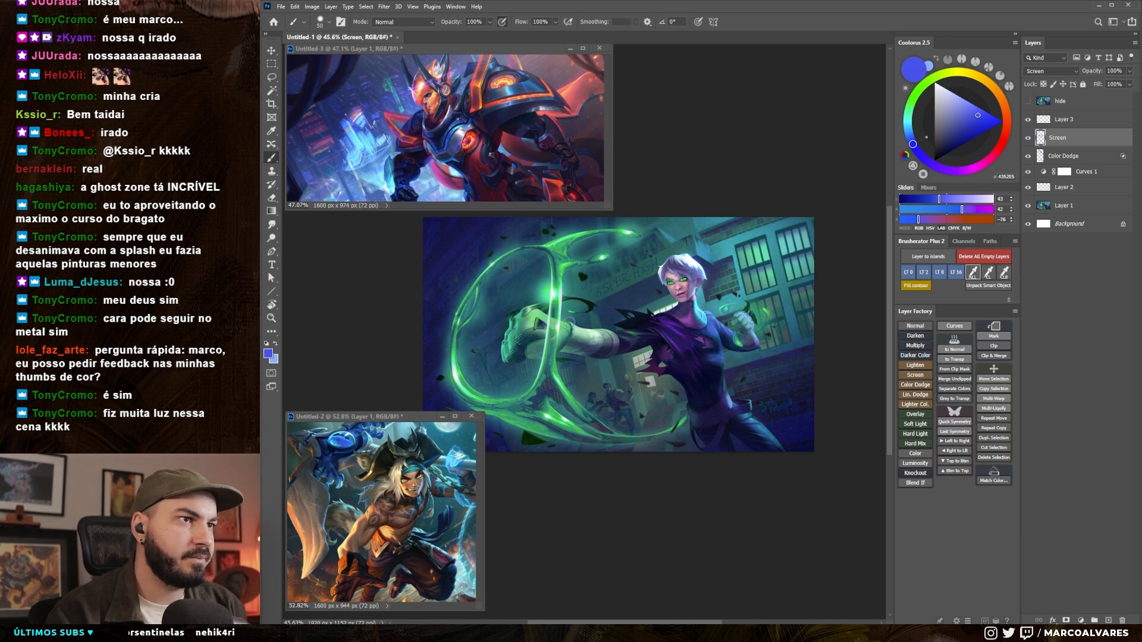
- Add a Color Lookup adjustment layer above the Screen layer using the Crisp_Winter.look LUT
click(1081, 620)
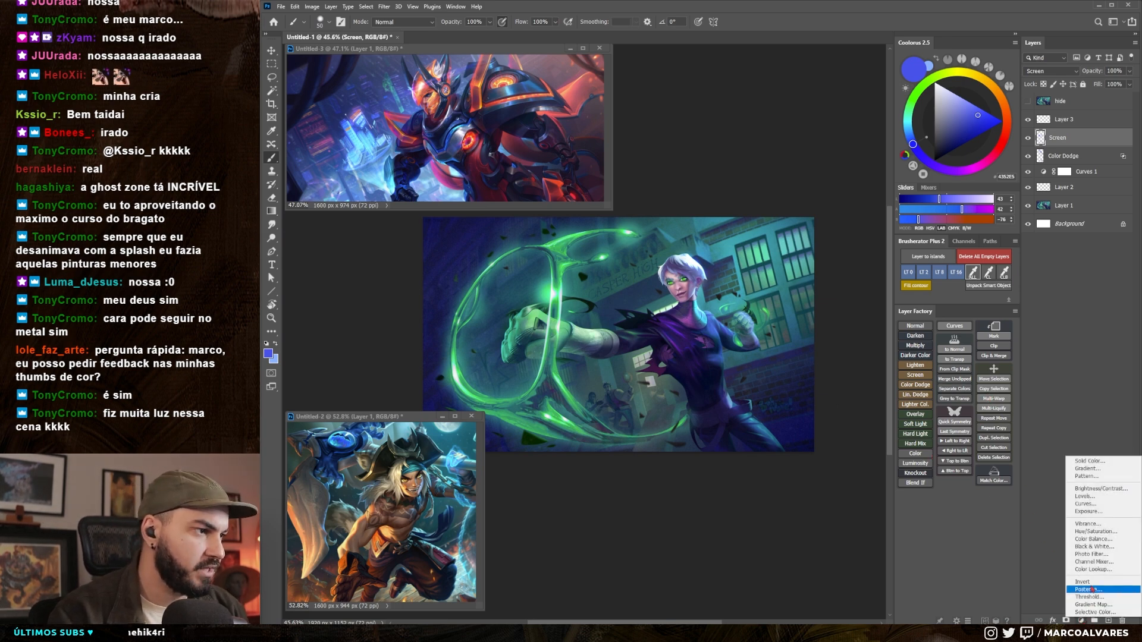
click(1094, 575)
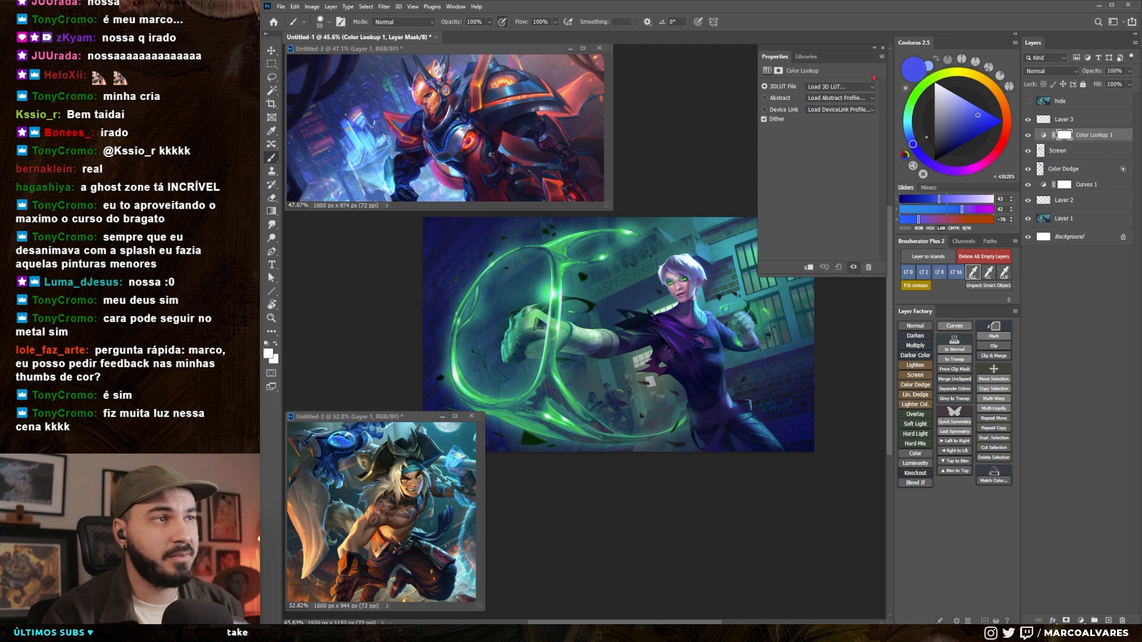
click(838, 87)
click(843, 165)
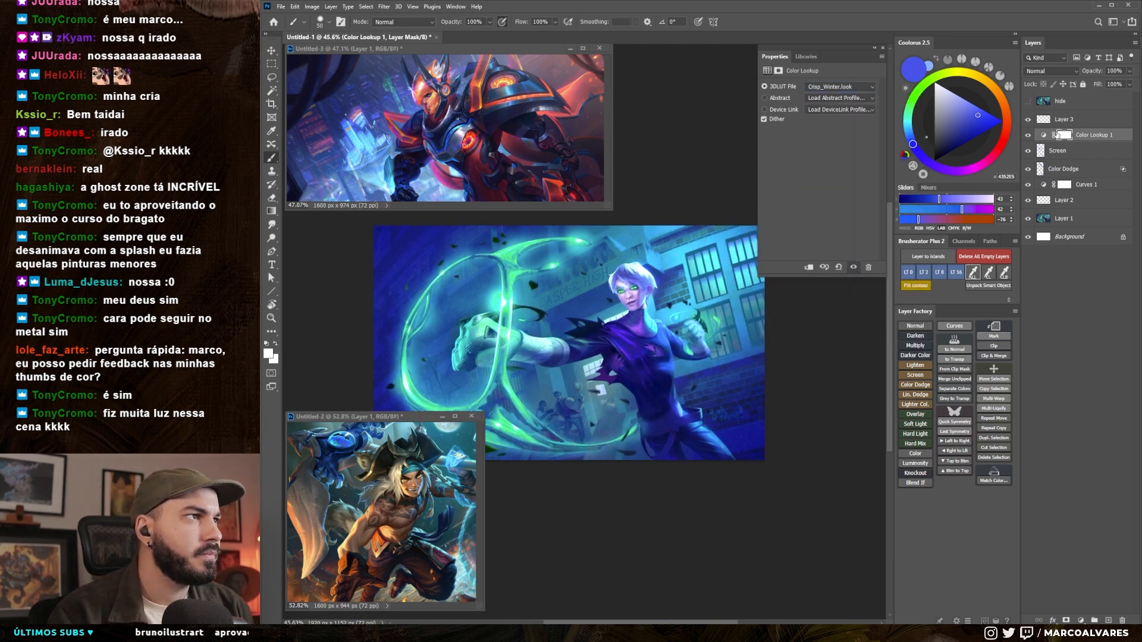
- Set the Color Lookup layer to Lighten blending with 44% fill
click(1045, 136)
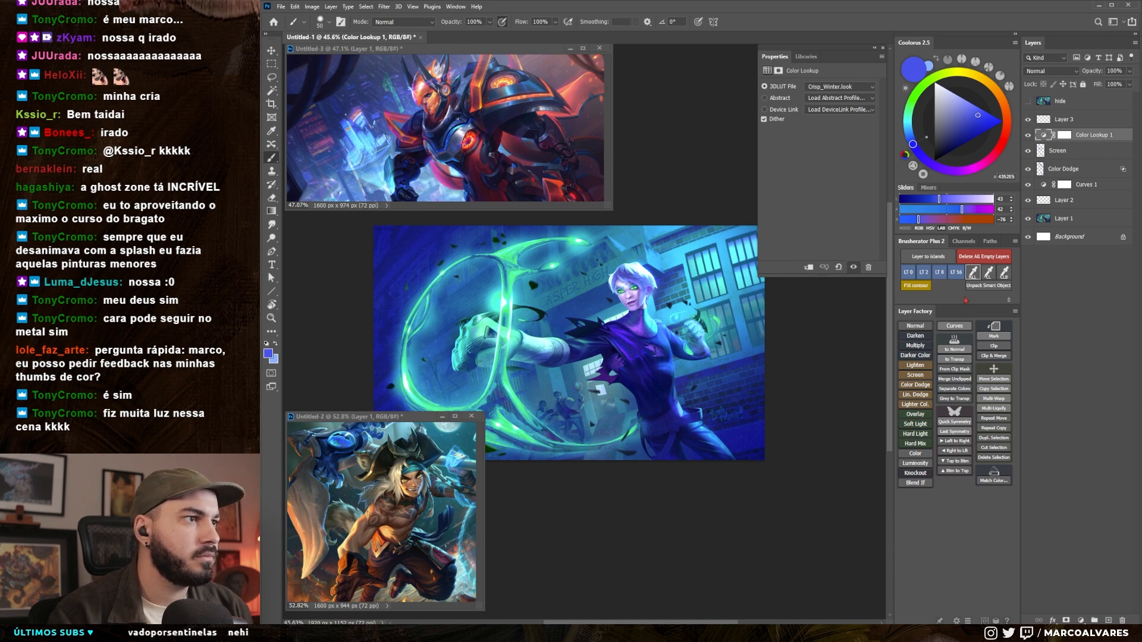
click(916, 336)
click(916, 365)
drag(1101, 87, 1099, 88)
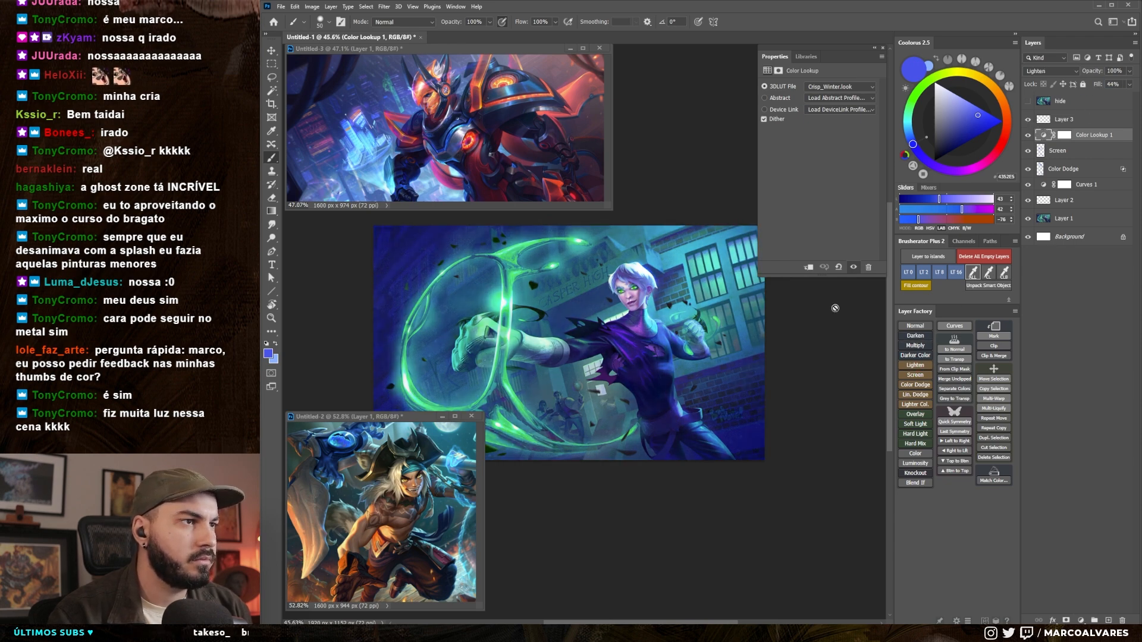
- Switch the lookup to the FoggyNight.3DL LUT, compare the layer off and on, and set its fill to 90%
click(822, 90)
click(833, 202)
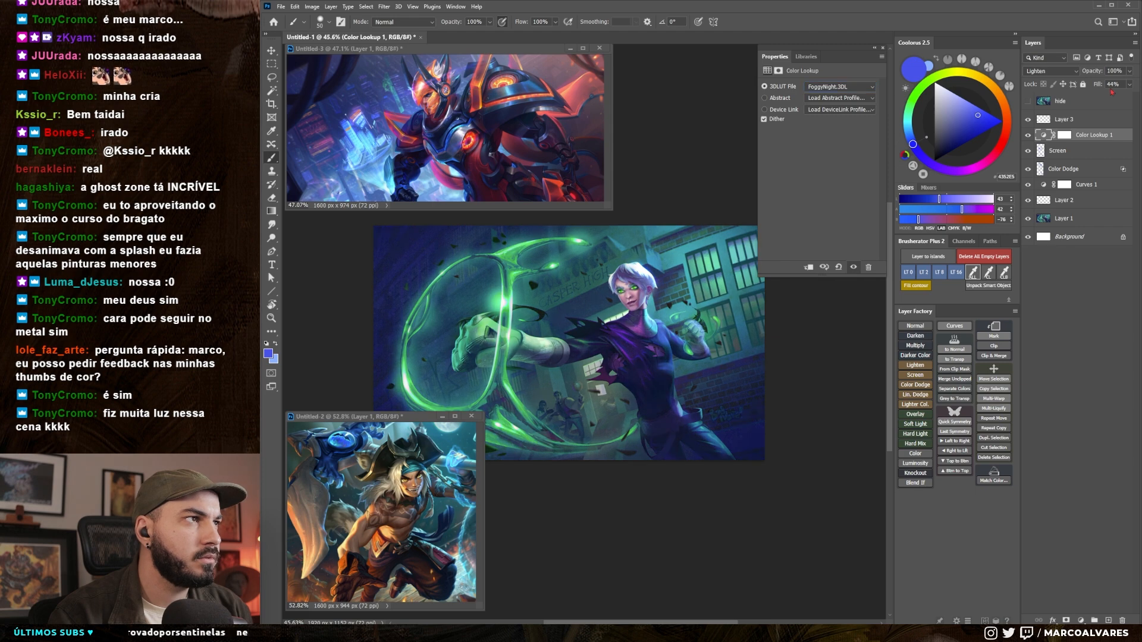
click(1029, 135)
click(1029, 135)
click(1029, 136)
click(1029, 136)
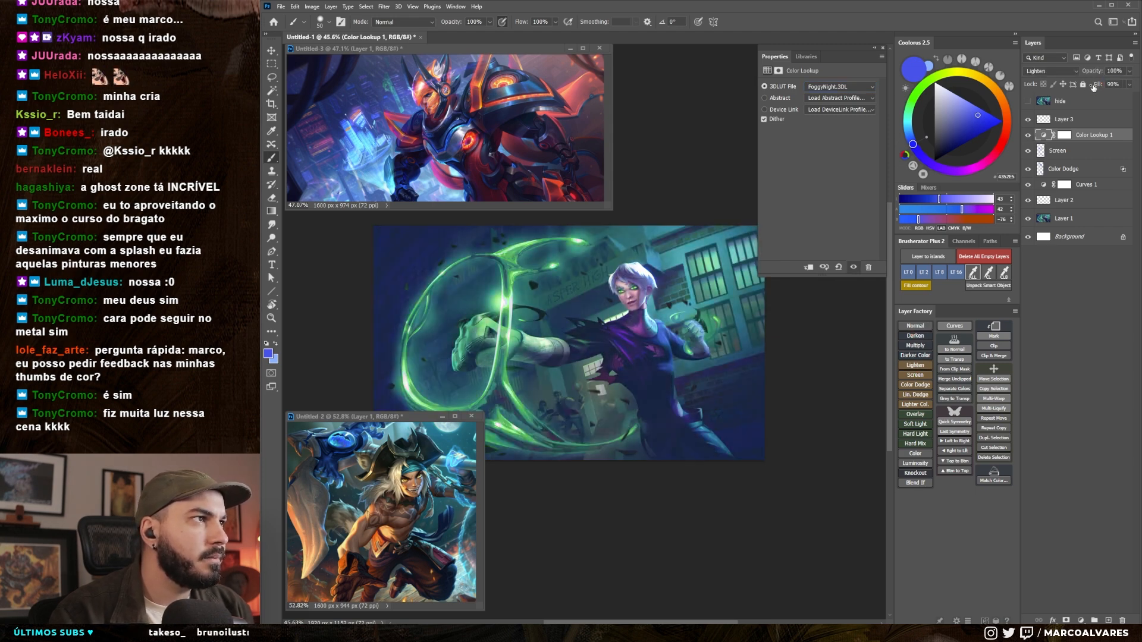
- Split the Color Lookup layer's Blend If shadow range for the underlying layer to 12/55 and review the setting
click(915, 483)
drag(900, 277, 908, 278)
click(1099, 97)
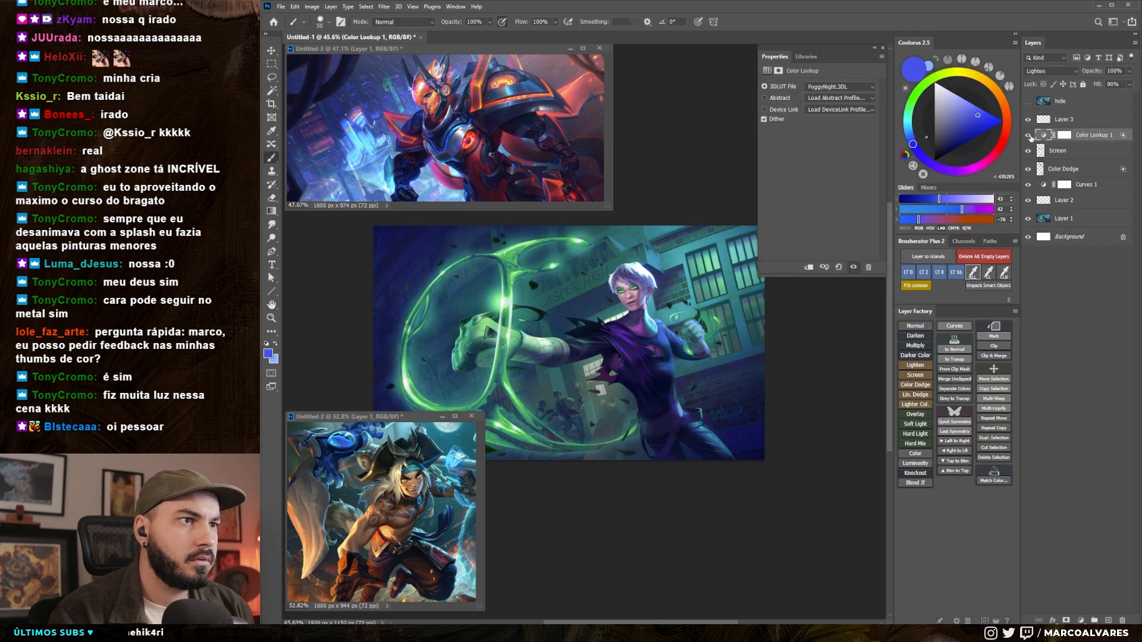
click(1026, 137)
right_click(1080, 138)
click(1086, 141)
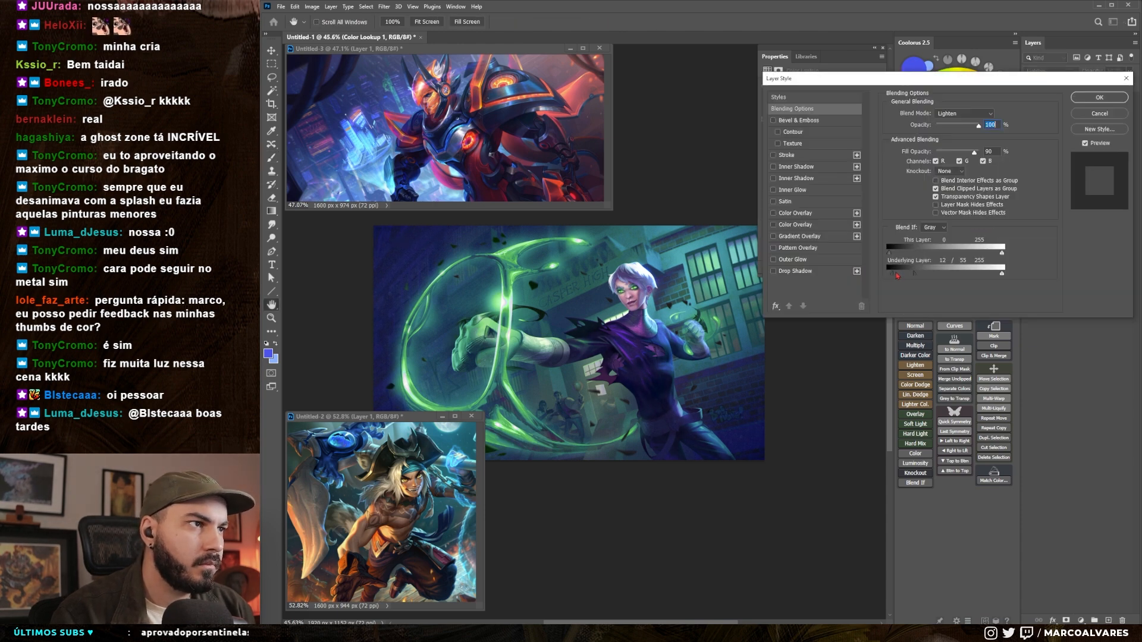
key(Escape)
- Compare blend modes for the Color Lookup layer and settle on Hard Mix at 10% fill
click(915, 326)
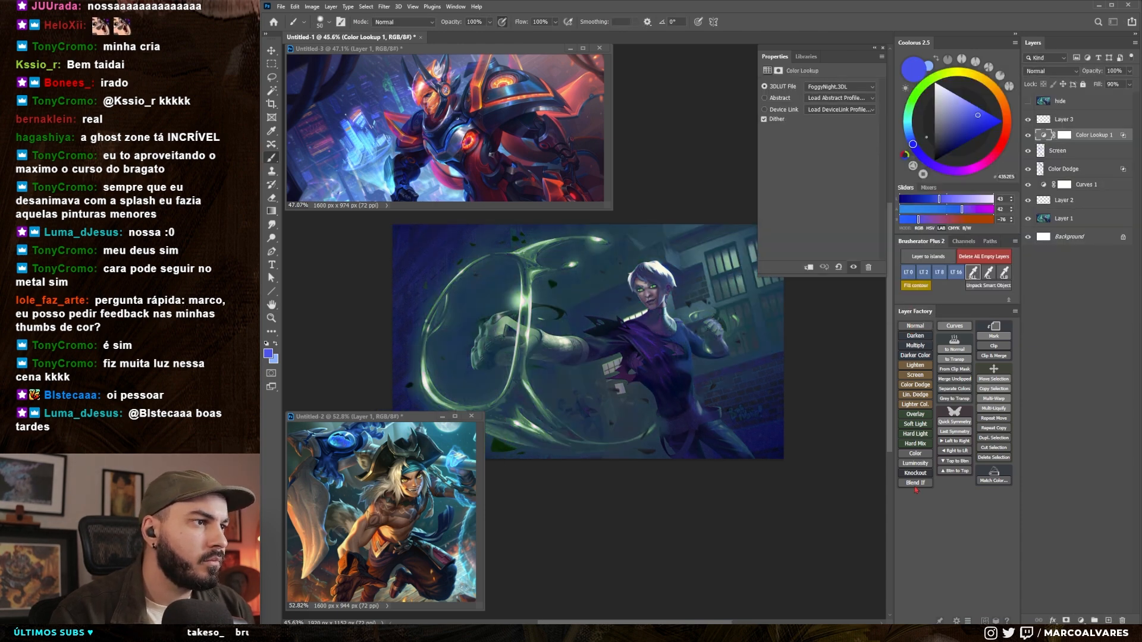
click(915, 454)
click(916, 444)
click(1115, 84)
text(20)
key(Return)
text(10)
key(Return)
click(1076, 297)
- Compare the Hard Mix lookup off and on, close its properties, and lower the layer's opacity to 59%
click(1028, 135)
click(1027, 135)
click(1065, 135)
drag(714, 322, 734, 336)
click(882, 48)
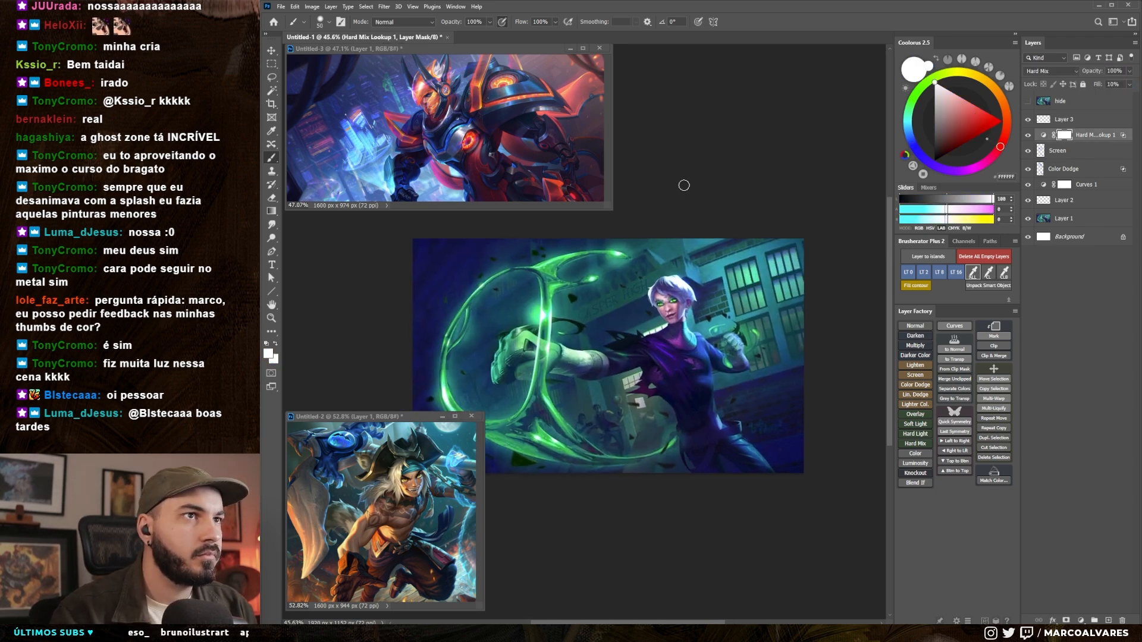
drag(630, 410, 666, 409)
click(1043, 135)
click(1113, 72)
text(70)
key(Return)
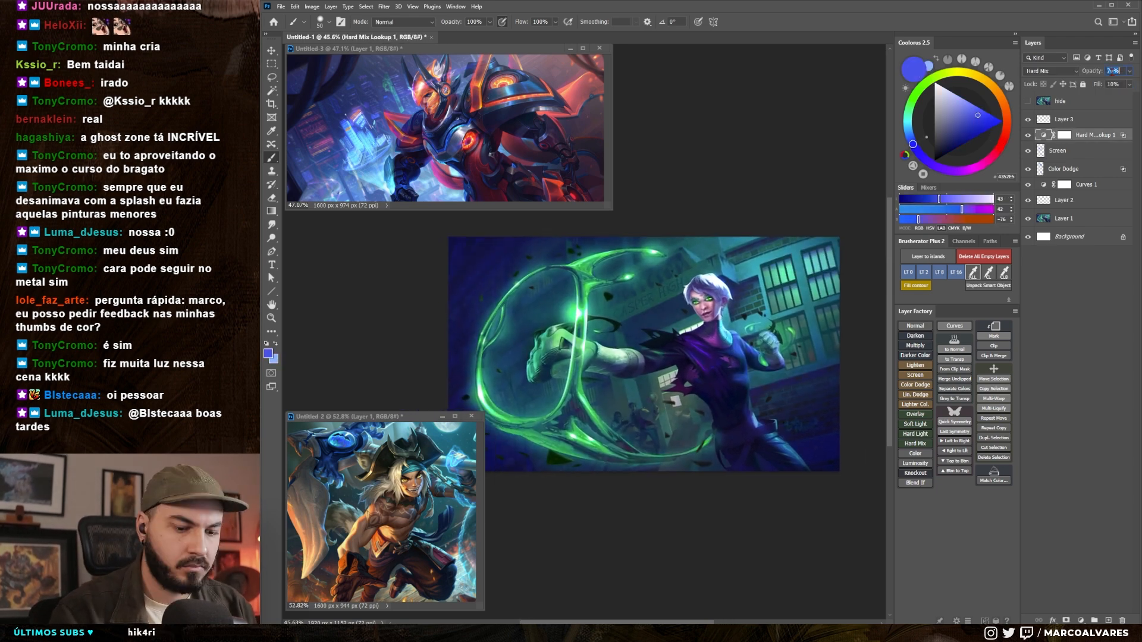
scroll(814, 246, down, 2)
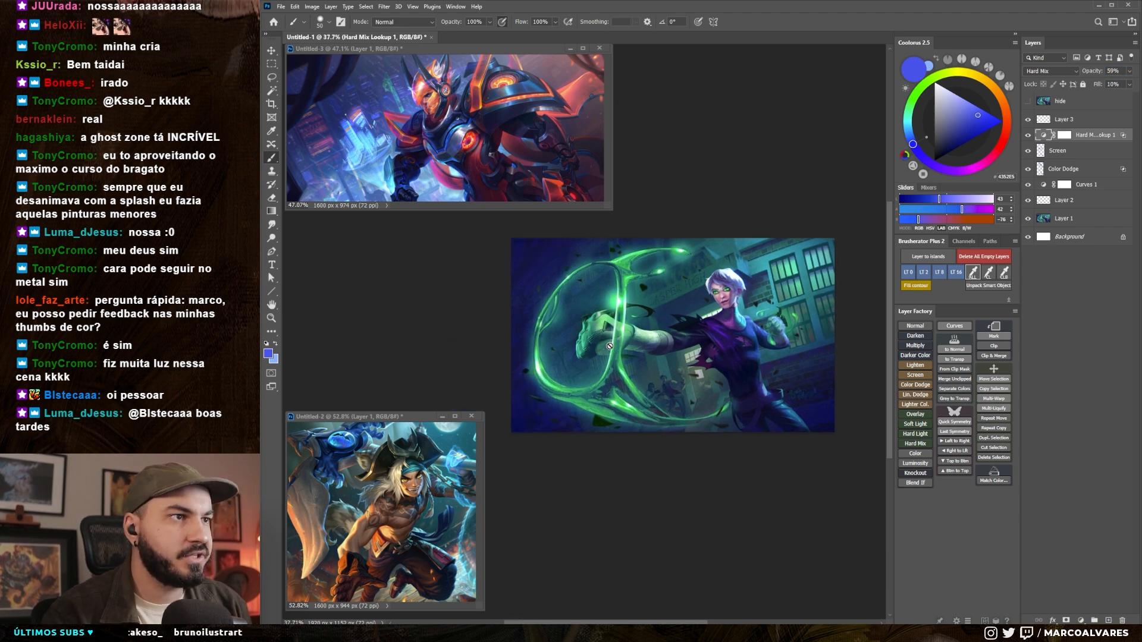
- Paint black on the Hard Mix lookup's mask with a very large soft brush to reduce the effect around the outstretched arm
click(1064, 136)
drag(720, 317, 748, 316)
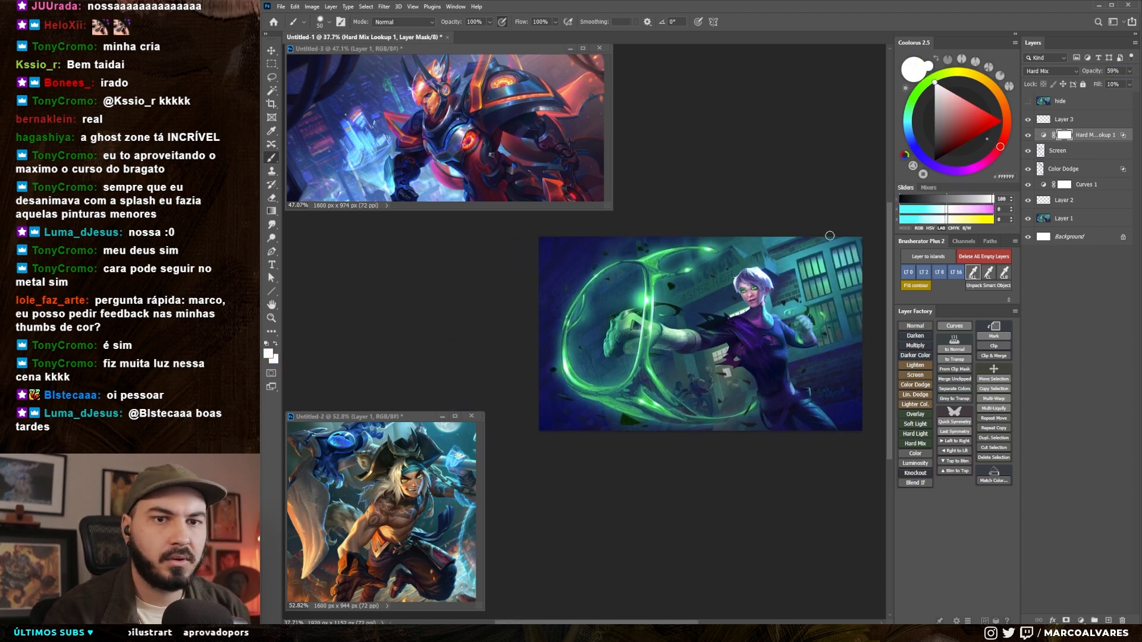
key(bracketright)
key(bracketright)
key(bracketright)
key(bracketright)
key(bracketright)
key(bracketright)
key(bracketright)
key(bracketright)
key(bracketright)
key(bracketright)
key(bracketright)
key(bracketright)
key(bracketright)
key(bracketright)
key(bracketright)
key(x)
click(646, 328)
key(ctrl+z)
right_click(641, 325)
click(604, 382)
key(bracketleft)
mouse_move(635, 305)
mouse_down()
mouse_move(583, 384)
mouse_move(741, 311)
mouse_move(718, 405)
mouse_up()
mouse_move(687, 343)
mouse_down()
mouse_move(712, 347)
mouse_move(694, 297)
mouse_move(727, 283)
mouse_move(677, 352)
mouse_move(732, 327)
mouse_up()
drag(732, 327, 713, 339)
- Add a new layer above the Hard Mix lookup and prepare a small painting brush with pink sampled from the cheek
click(1082, 139)
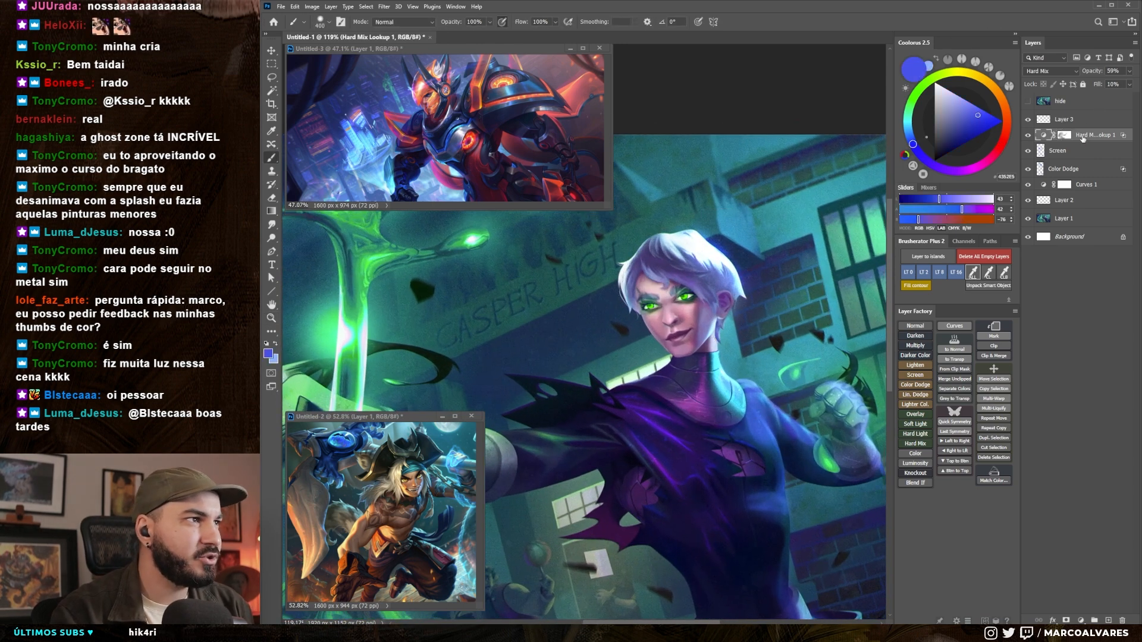
drag(704, 230, 689, 238)
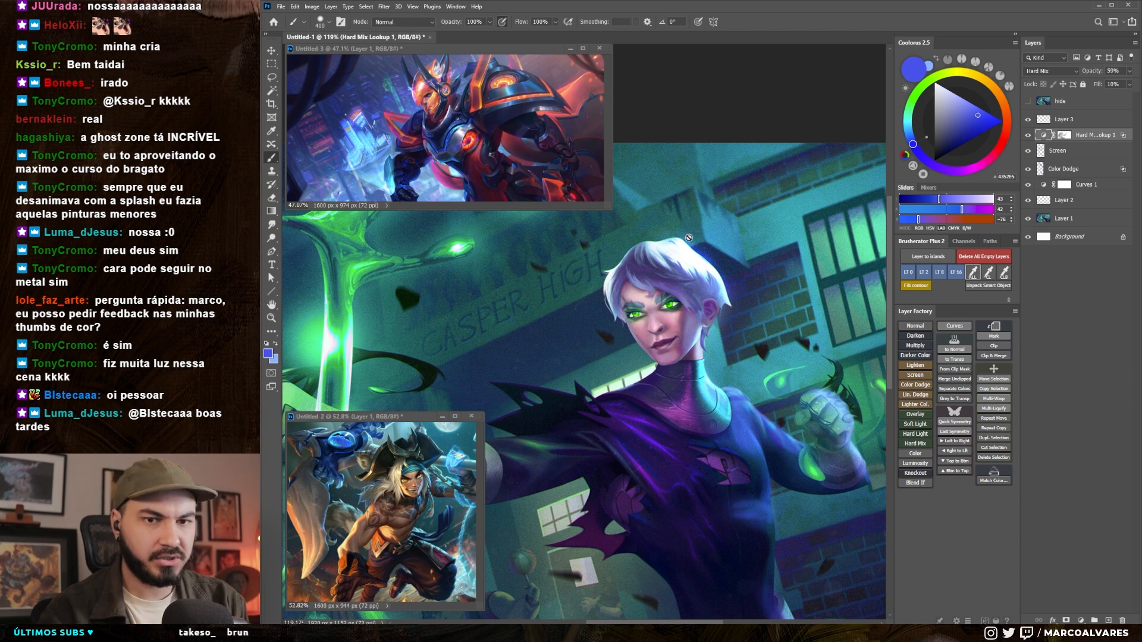
drag(702, 330, 697, 356)
key(ctrl+shift+alt+n)
key(bracketleft)
key(bracketleft)
key(bracketleft)
key(bracketleft)
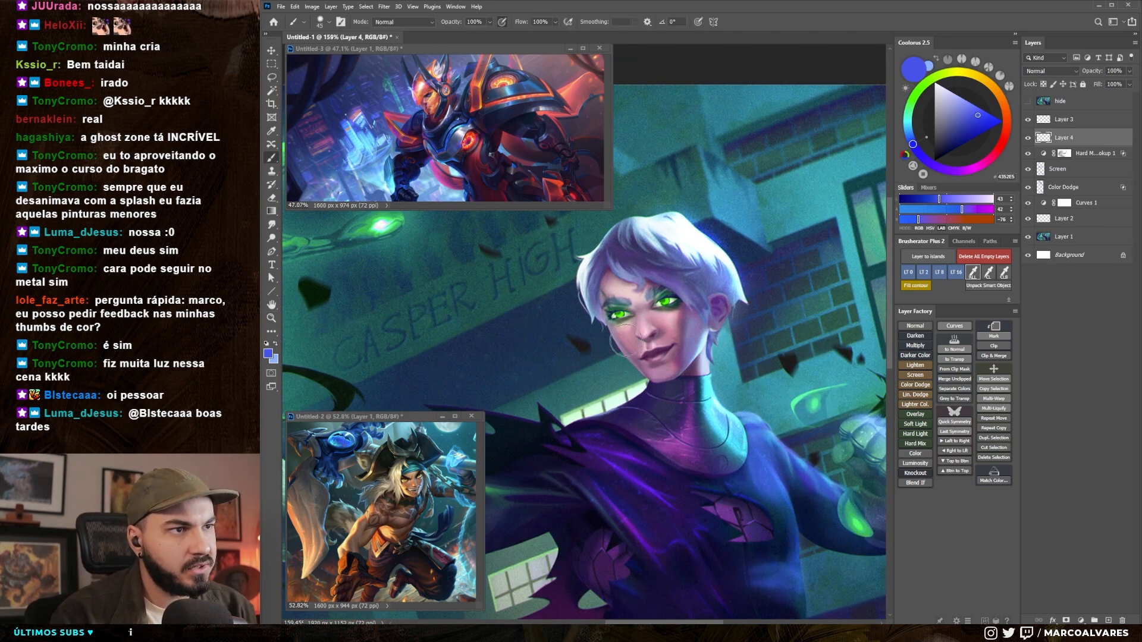
alt+click(618, 346)
right_click(670, 329)
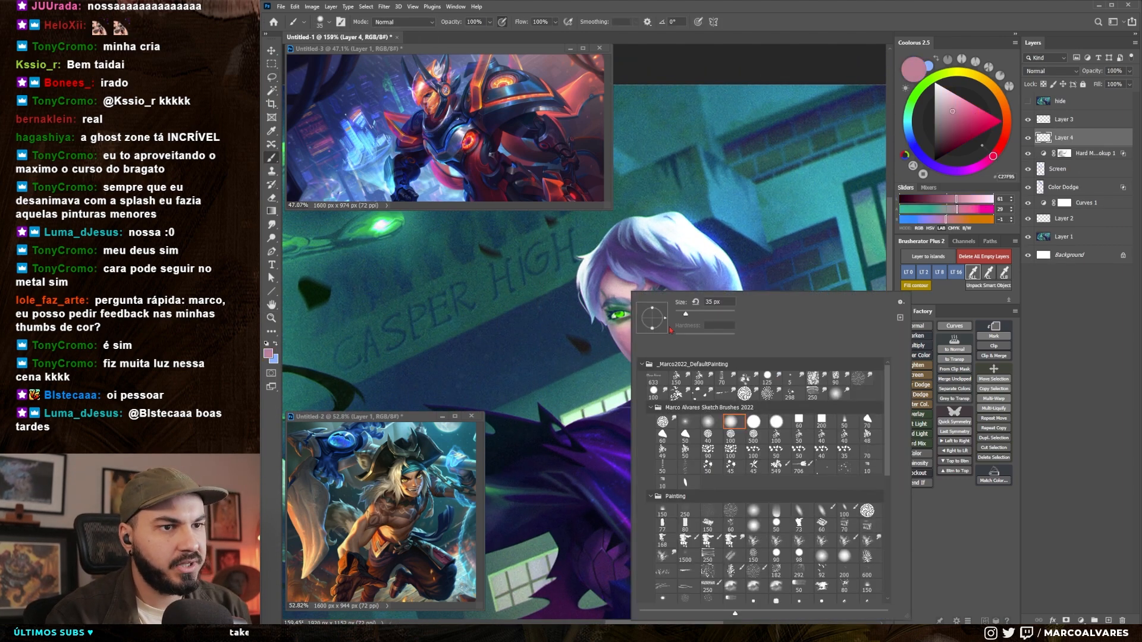
click(776, 423)
key(bracketleft)
key(bracketleft)
key(bracketleft)
key(bracketleft)
key(bracketleft)
key(bracketleft)
key(bracketleft)
- Retouch the skin under the eyes, on the cheek and around the brows with pink tones sampled from the face
alt+click(625, 331)
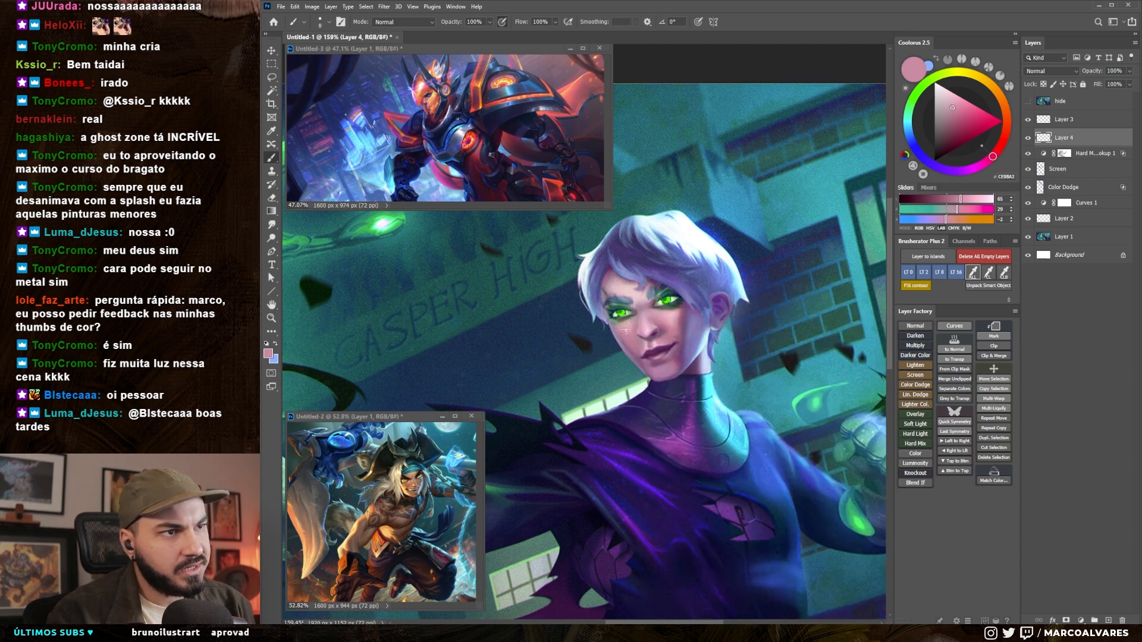
alt+click(631, 331)
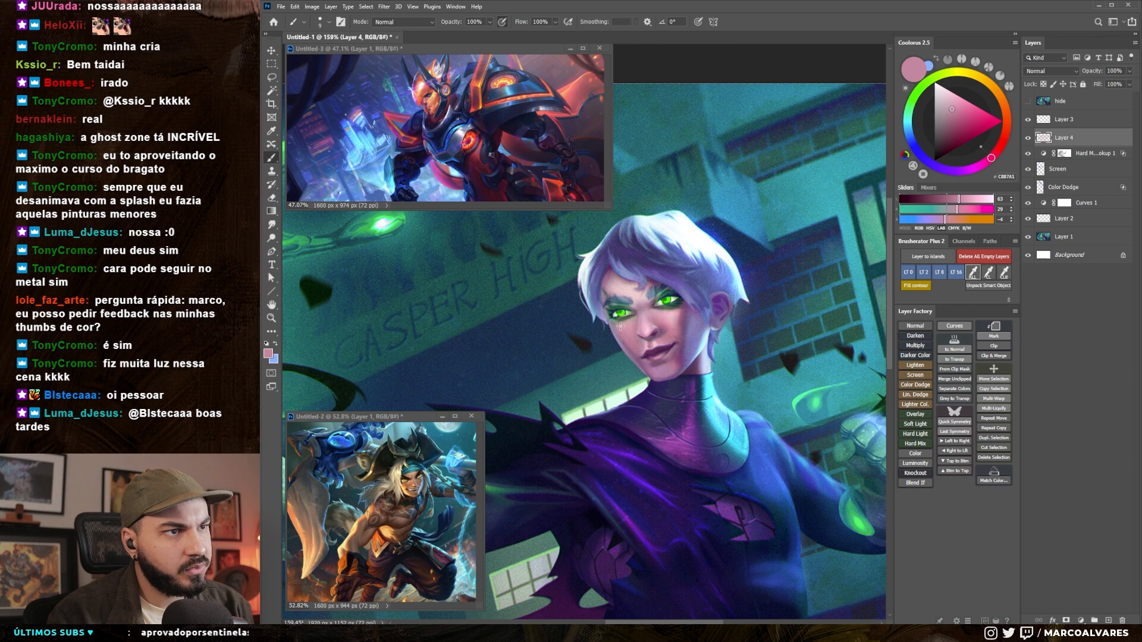
drag(667, 317, 680, 314)
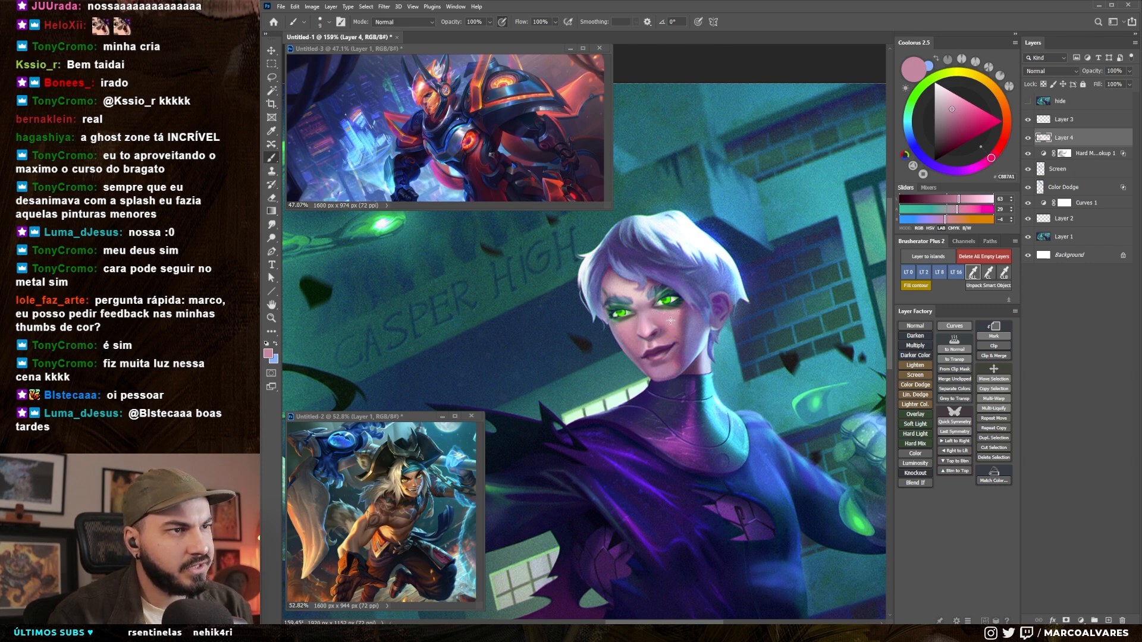
alt+click(670, 327)
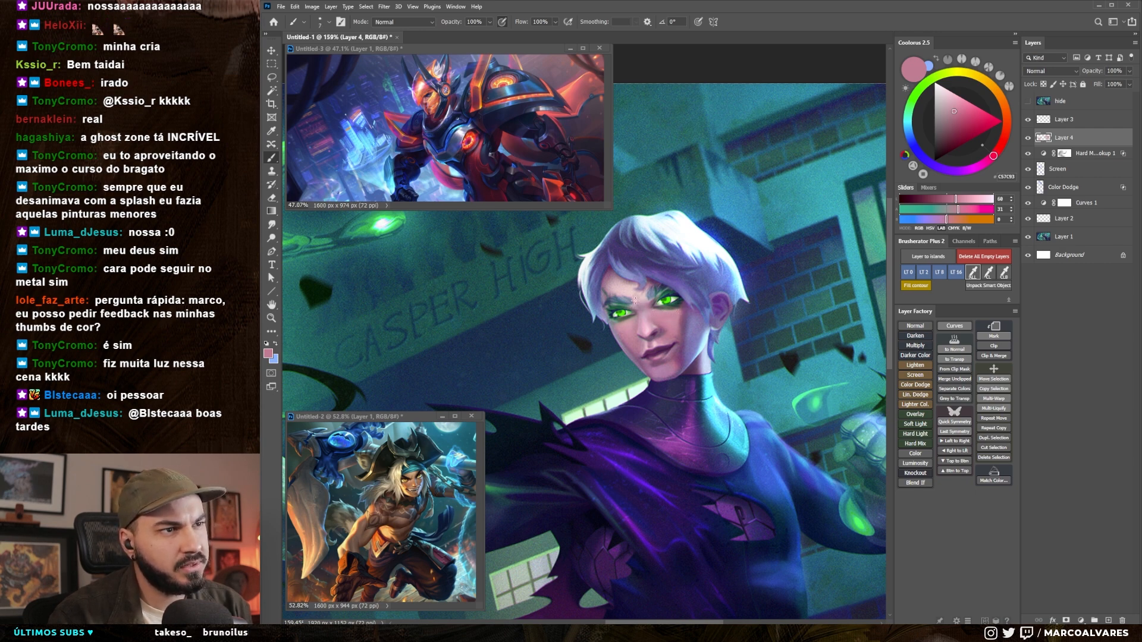
drag(645, 295, 640, 297)
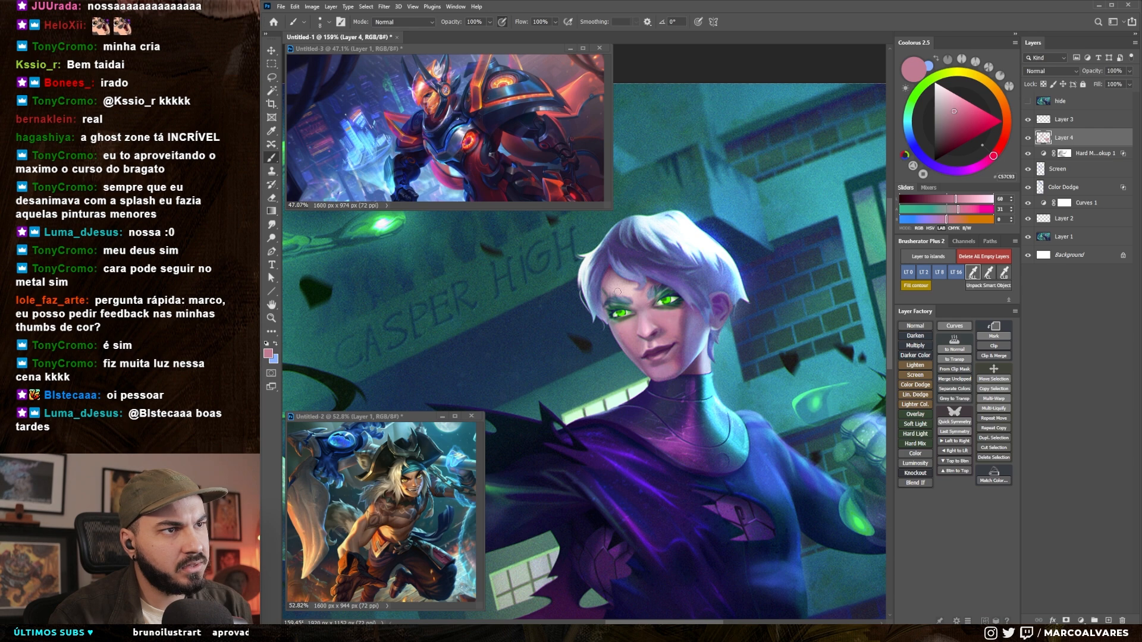
alt+click(631, 294)
alt+click(630, 290)
drag(649, 310, 682, 311)
- Retouch the lips and chin with pink and dark purple tones sampled from the face
alt+click(688, 385)
alt+click(677, 400)
alt+click(685, 407)
alt+click(691, 406)
alt+click(677, 387)
drag(700, 406, 705, 398)
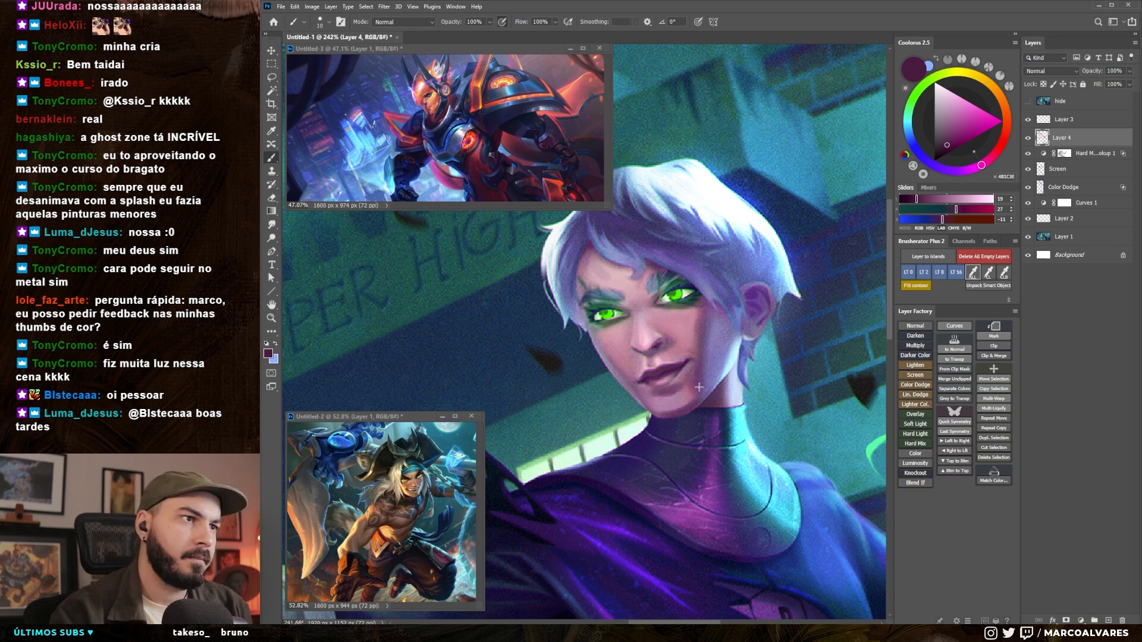
- Zoom in on the pirate's face in the splash art reference to study its rendering
right_click(684, 287)
click(413, 489)
key(ctrl+f)
drag(448, 480, 556, 463)
click(659, 244)
- Retouch the skin around the eyes and forehead, adjusting the brush size and sampling muted pink tones from the face
key(bracketright)
drag(700, 330, 681, 304)
key(bracketleft)
key(bracketleft)
key(bracketleft)
key(bracketright)
key(bracketright)
key(bracketright)
key(bracketright)
key(bracketright)
key(bracketright)
mouse_move(595, 260)
mouse_down()
mouse_move(590, 274)
mouse_move(608, 256)
mouse_up()
key(x)
alt+click(613, 265)
alt+click(608, 262)
alt+click(602, 261)
key(bracketleft)
key(bracketleft)
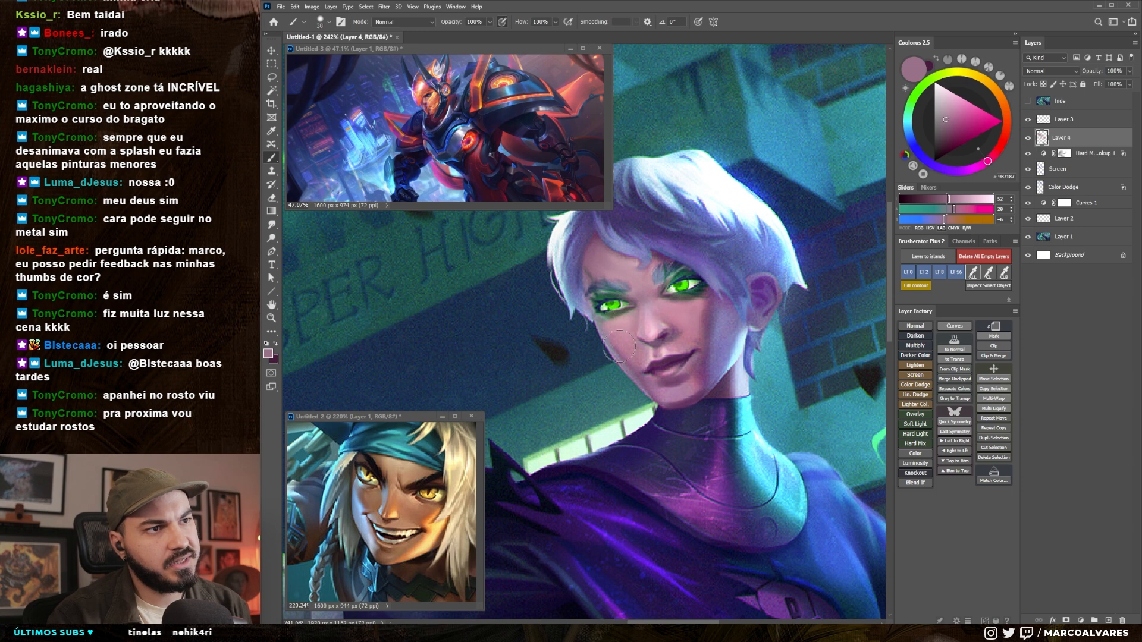
- Smooth the cheek beneath the eye with a lighter pink sampled from the skin and a slightly larger brush
mouse_move(652, 383)
mouse_down()
mouse_move(574, 381)
mouse_move(713, 361)
mouse_up()
key(])
key([)
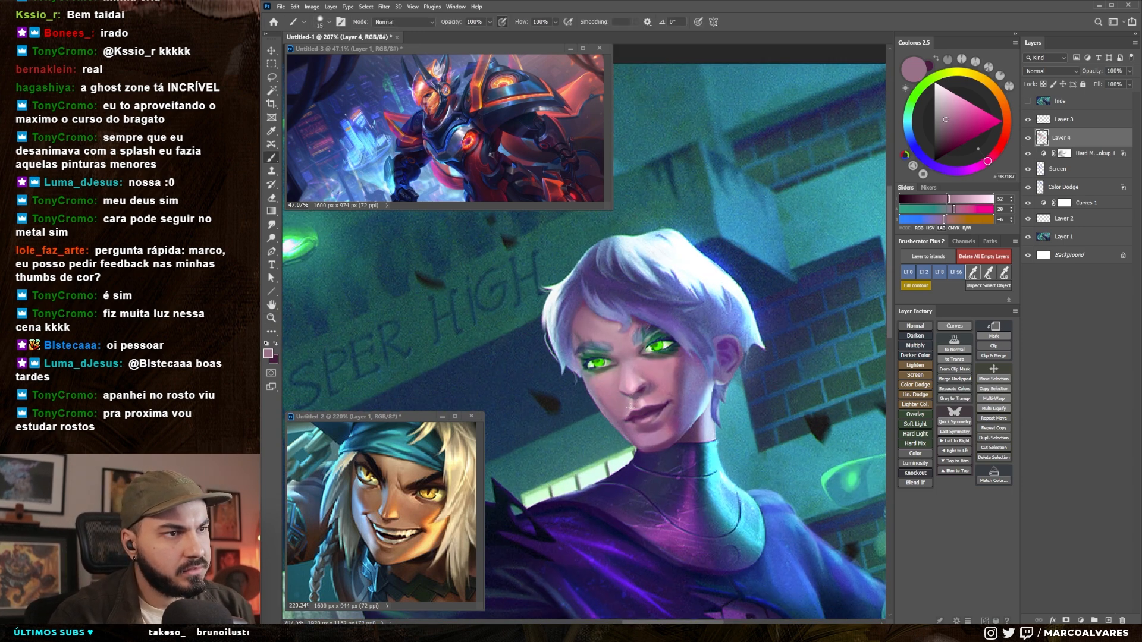
key(bracketleft)
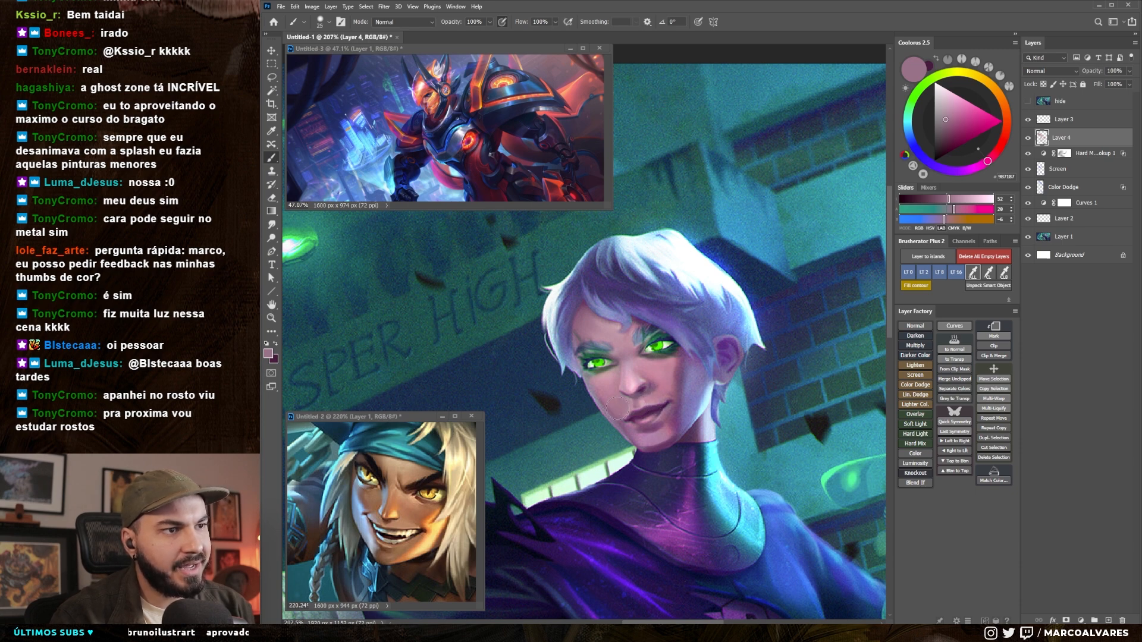
key(x)
key(x)
key(bracketright)
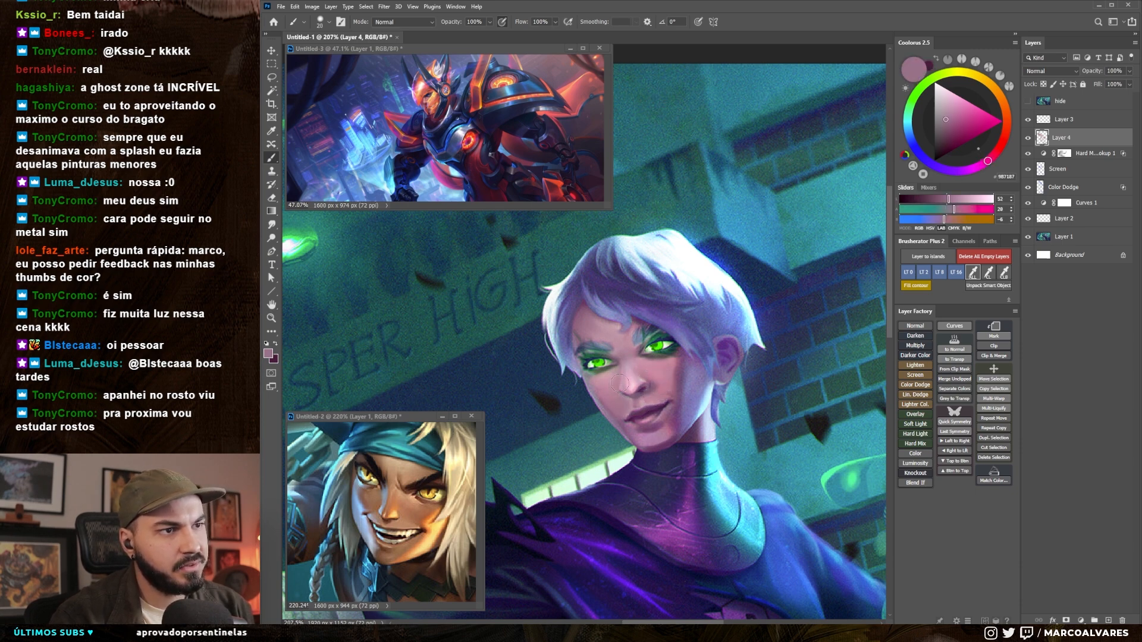
alt+click(613, 380)
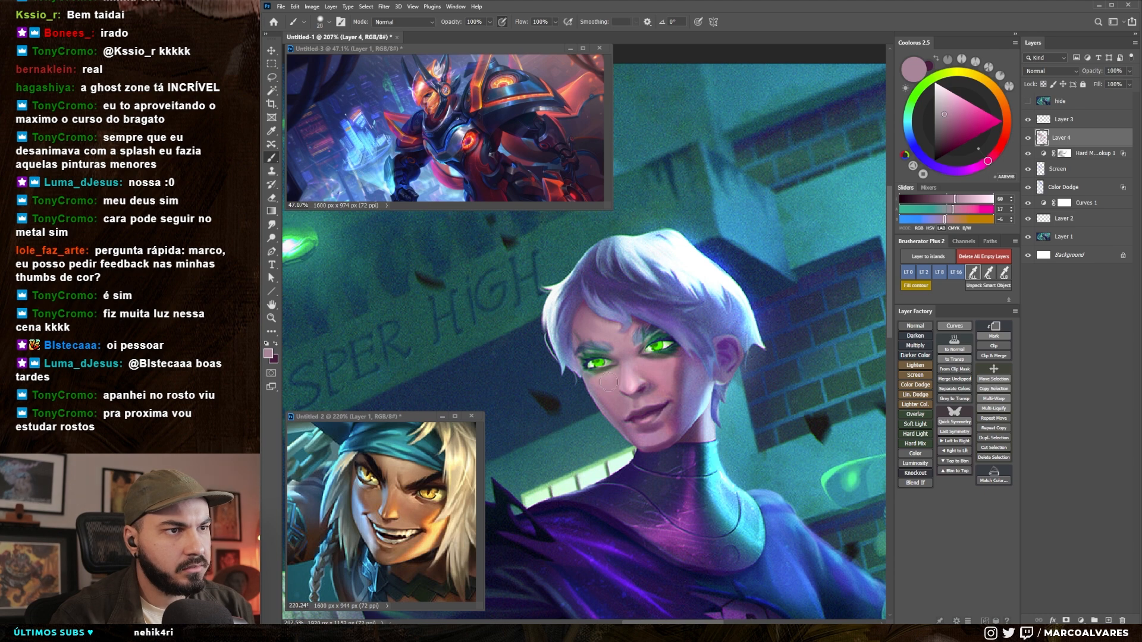
key(bracketright)
key(bracketright)
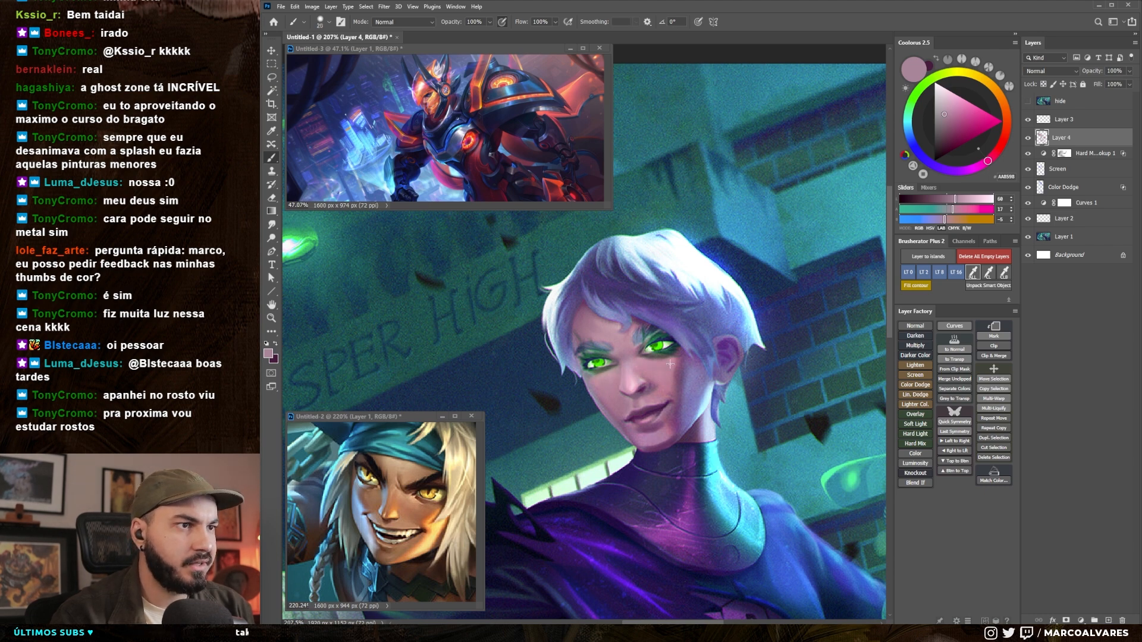
drag(545, 433, 580, 430)
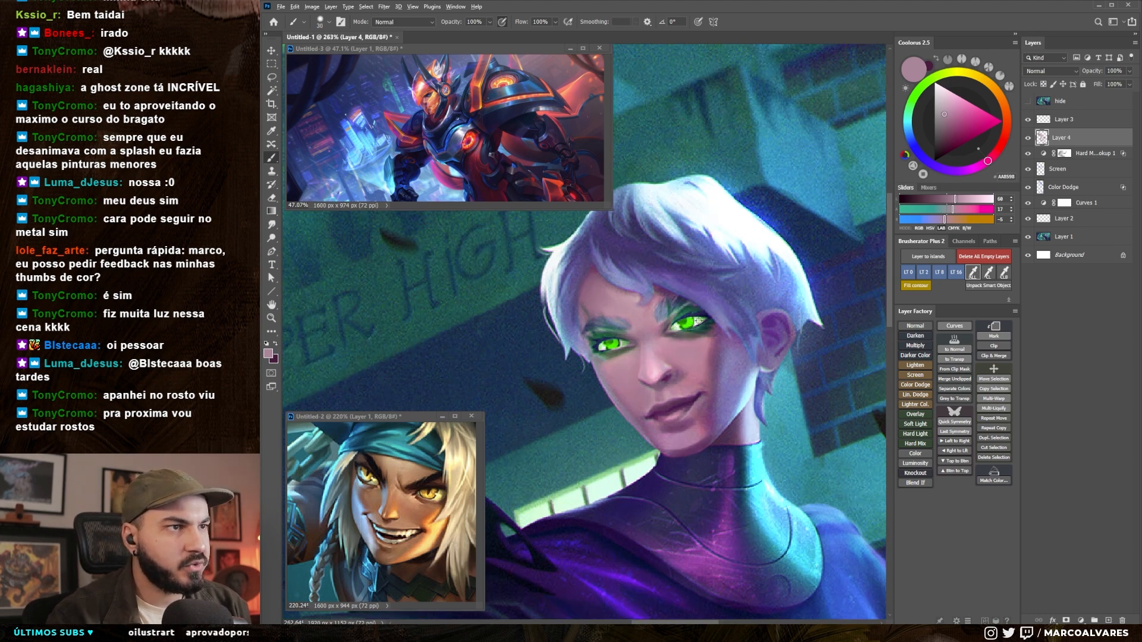
- Paint the whites of both eyes with a very small brush in a pale greyish yellow-green
alt+click(699, 320)
click(946, 102)
drag(938, 76, 942, 102)
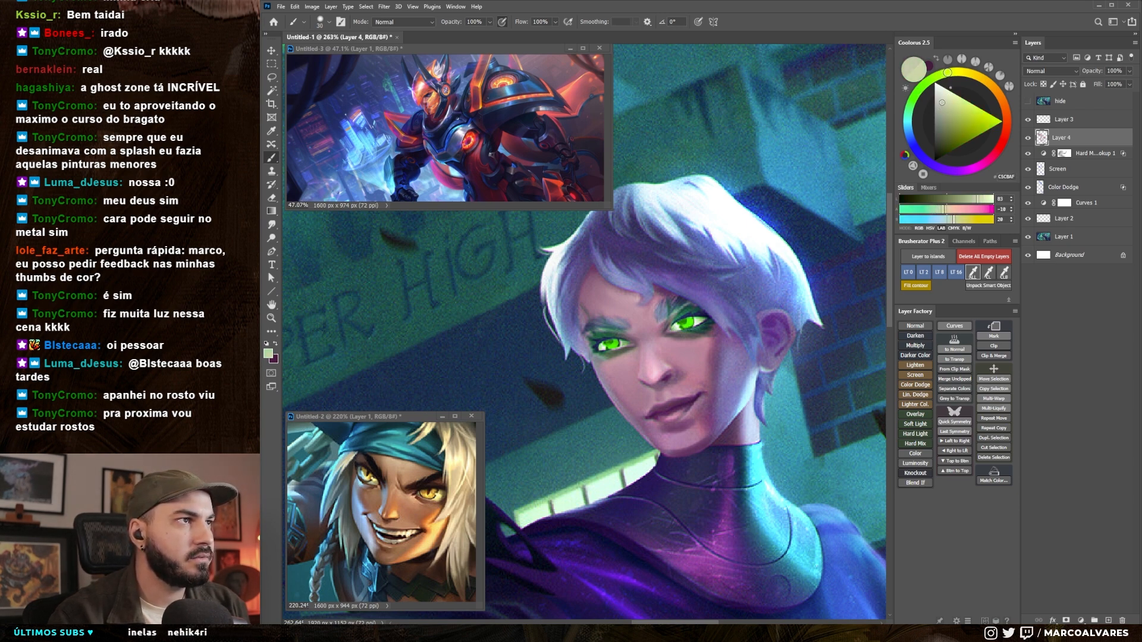
key(bracketleft)
key(bracketleft)
key(bracketleft)
key(bracketleft)
key(bracketleft)
key(bracketleft)
key(bracketleft)
key(bracketleft)
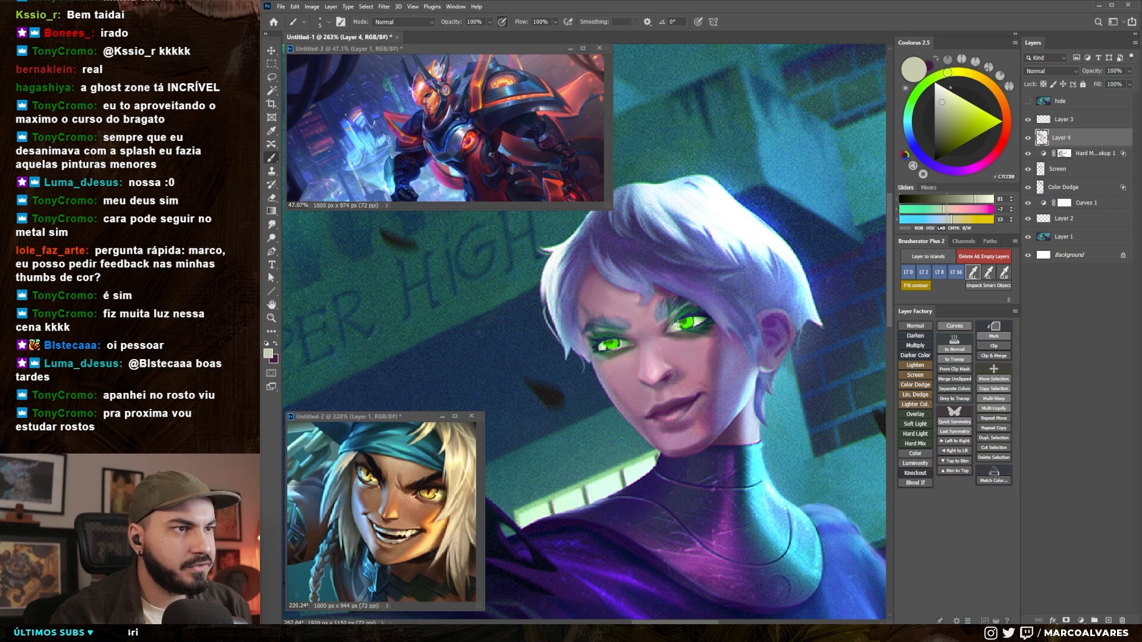
key(bracketright)
click(944, 111)
click(956, 72)
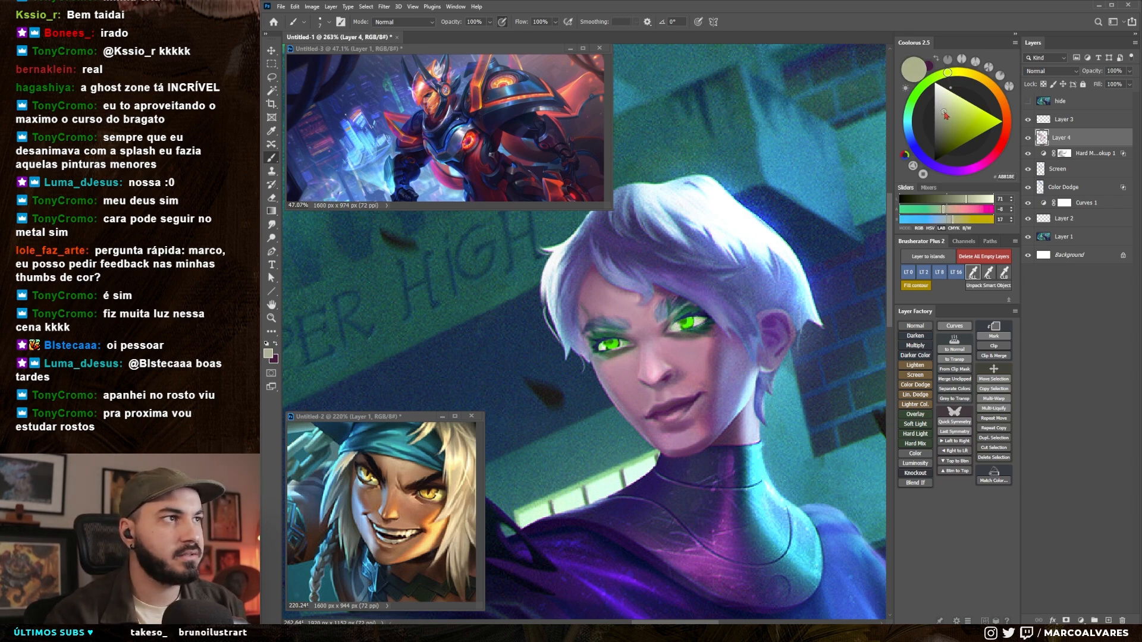
drag(699, 319, 696, 325)
drag(600, 345, 604, 351)
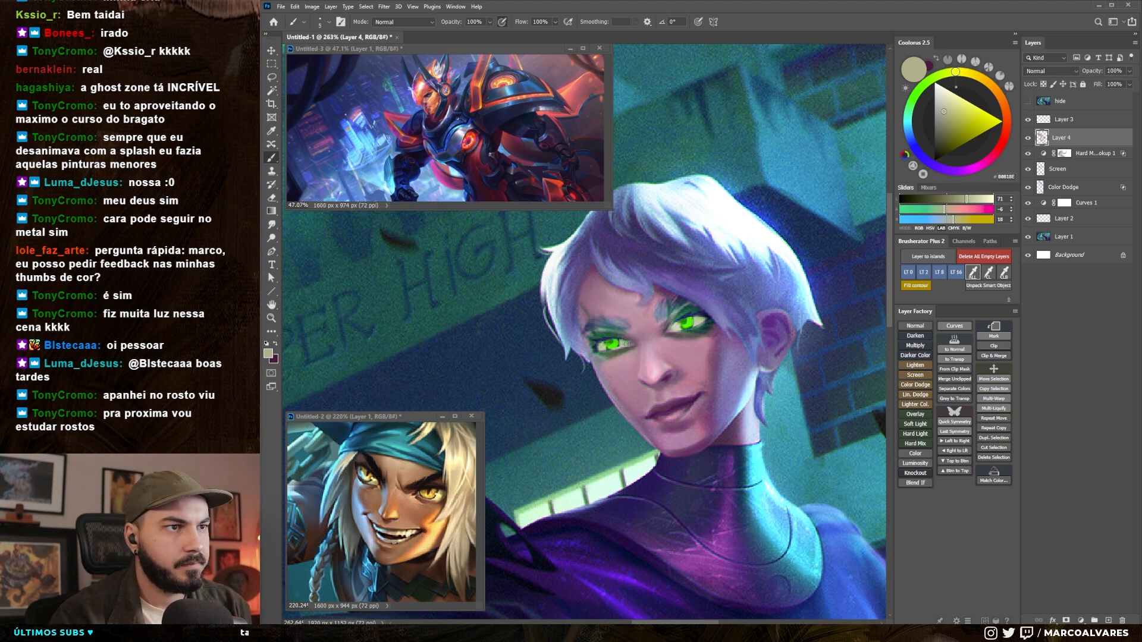
drag(779, 386, 711, 387)
drag(755, 354, 818, 354)
drag(654, 381, 696, 375)
- Define the eyelid line of the eye nearer the ear in very dark red using a tiny hard round brush
key(bracketleft)
key(bracketleft)
drag(696, 266, 694, 254)
click(1007, 123)
mouse_move(1007, 123)
mouse_down()
mouse_move(1003, 141)
mouse_move(946, 155)
mouse_up()
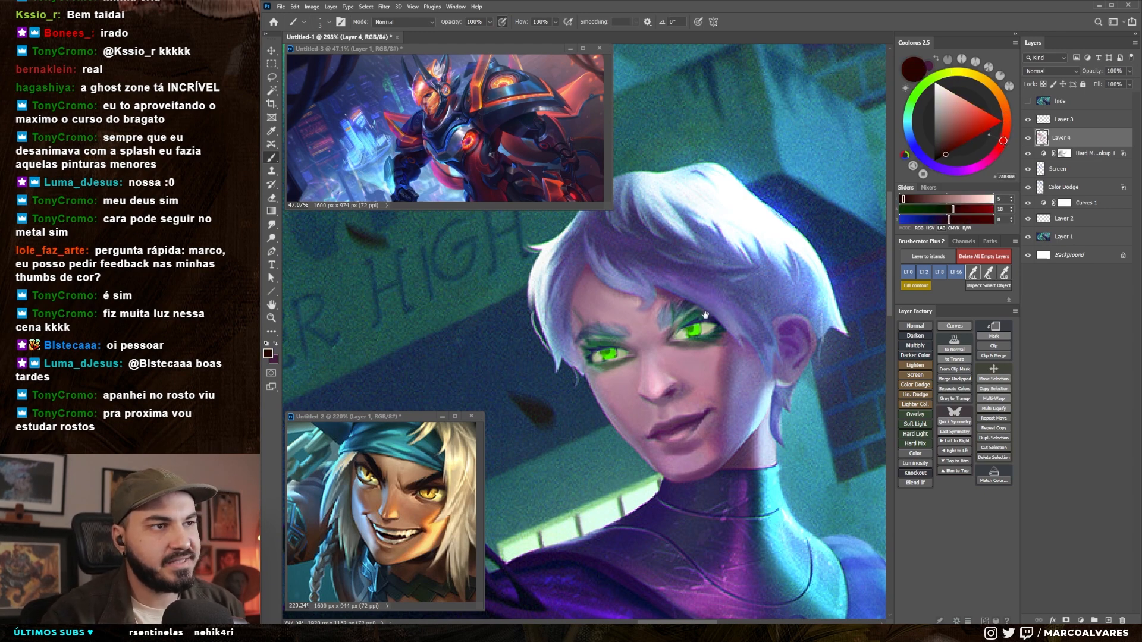
drag(705, 315, 703, 314)
key(bracketleft)
key(bracketleft)
key(bracketright)
key(bracketright)
right_click(676, 332)
double_click(792, 408)
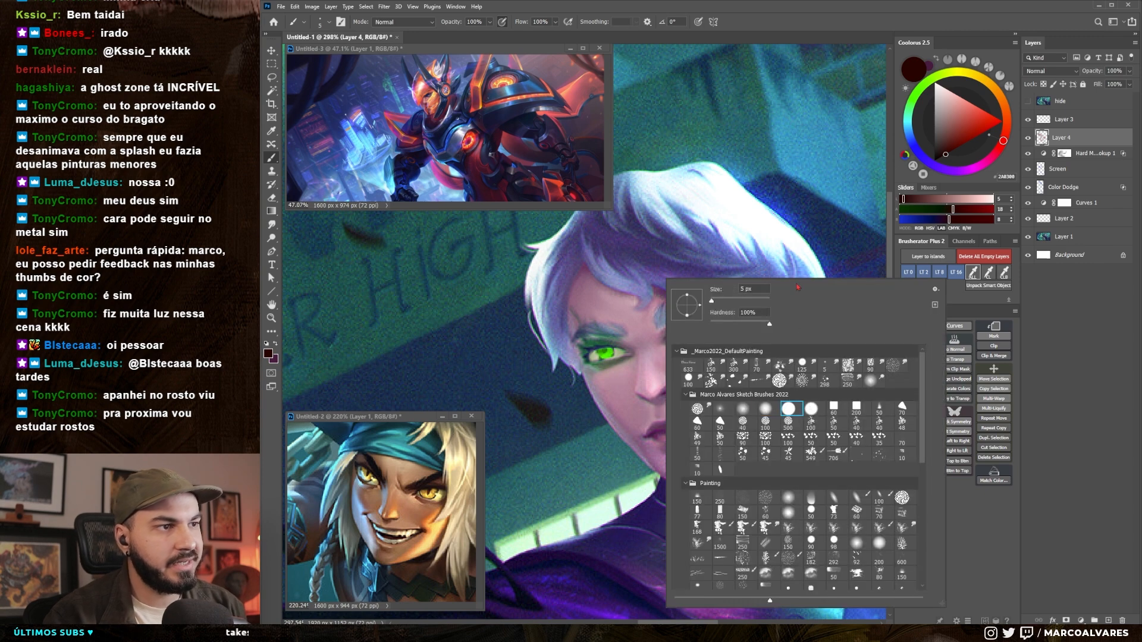
key(bracketleft)
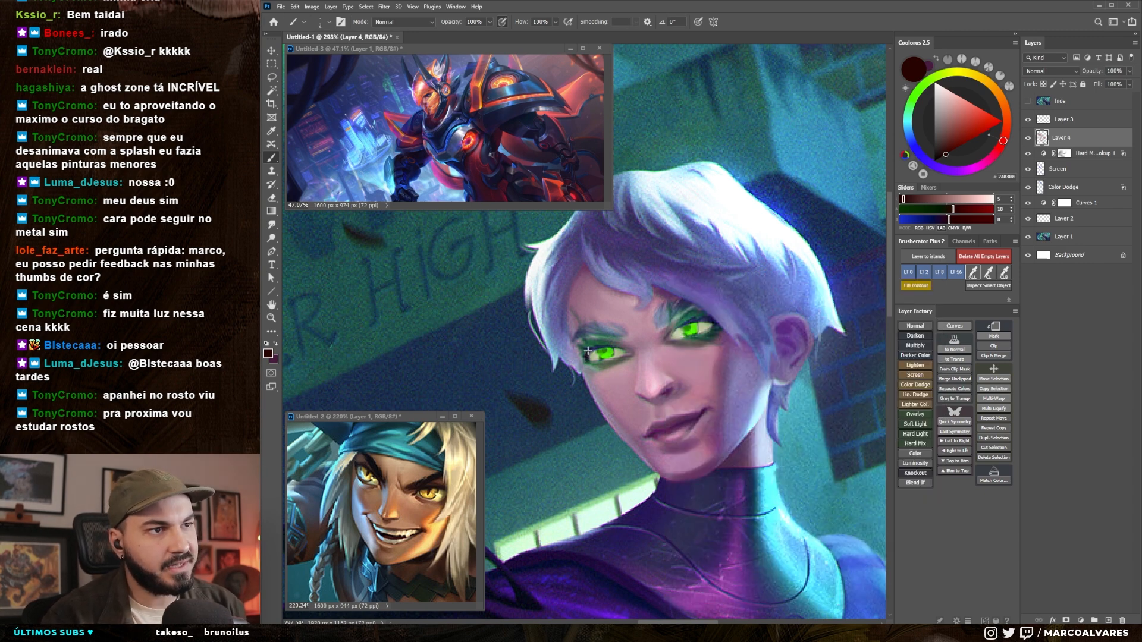
- Rotate the canvas to darken the lid line of the eye farther from the ear, and reset the rotation to 0°
key(r)
mouse_move(590, 351)
mouse_down()
mouse_move(688, 255)
mouse_move(704, 284)
mouse_up()
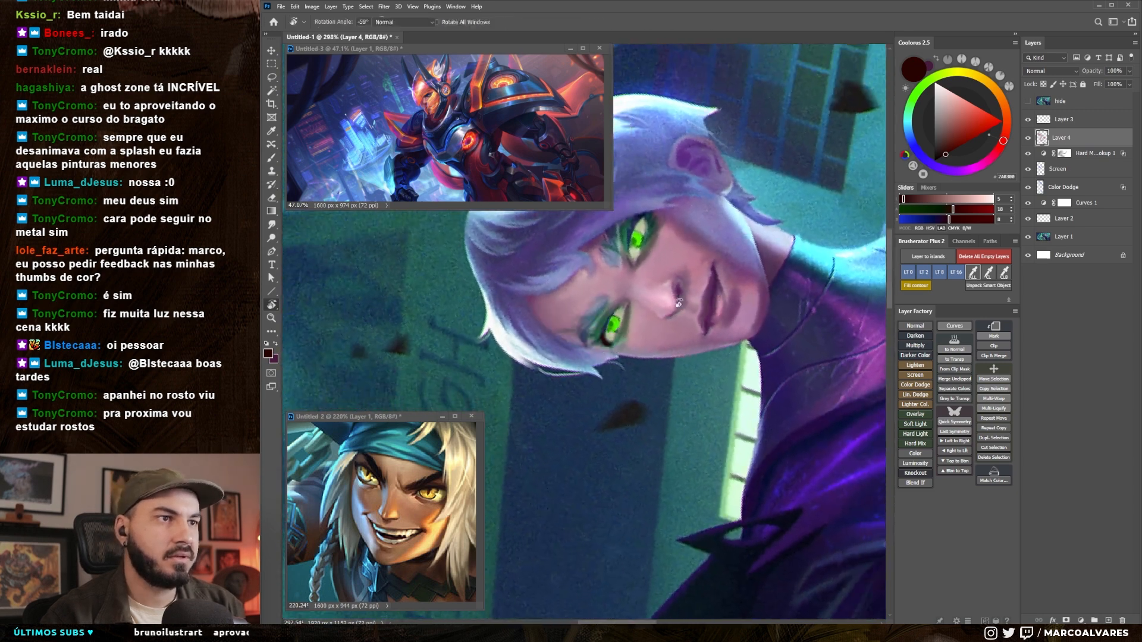
key(b)
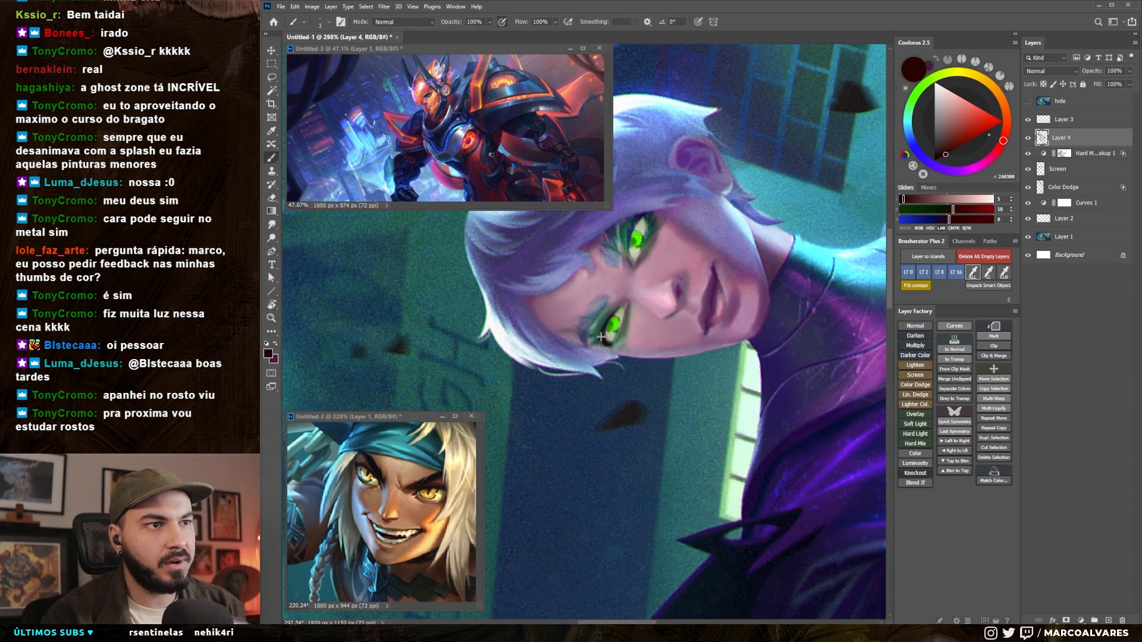
key(r)
mouse_move(603, 332)
mouse_down()
mouse_move(667, 333)
mouse_move(737, 374)
mouse_up()
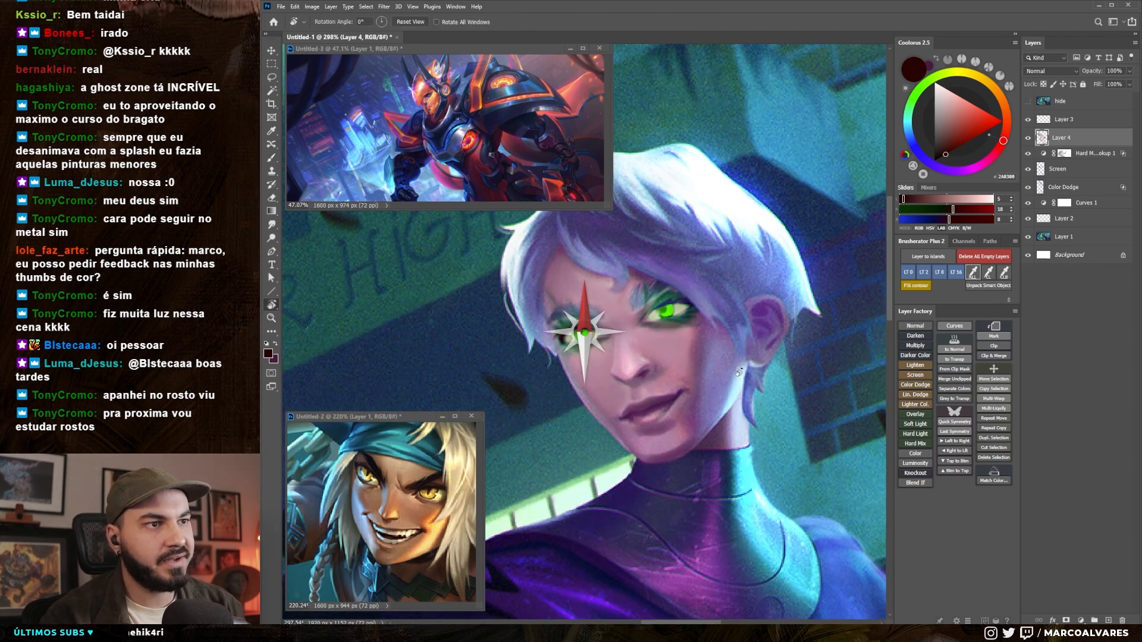
key(b)
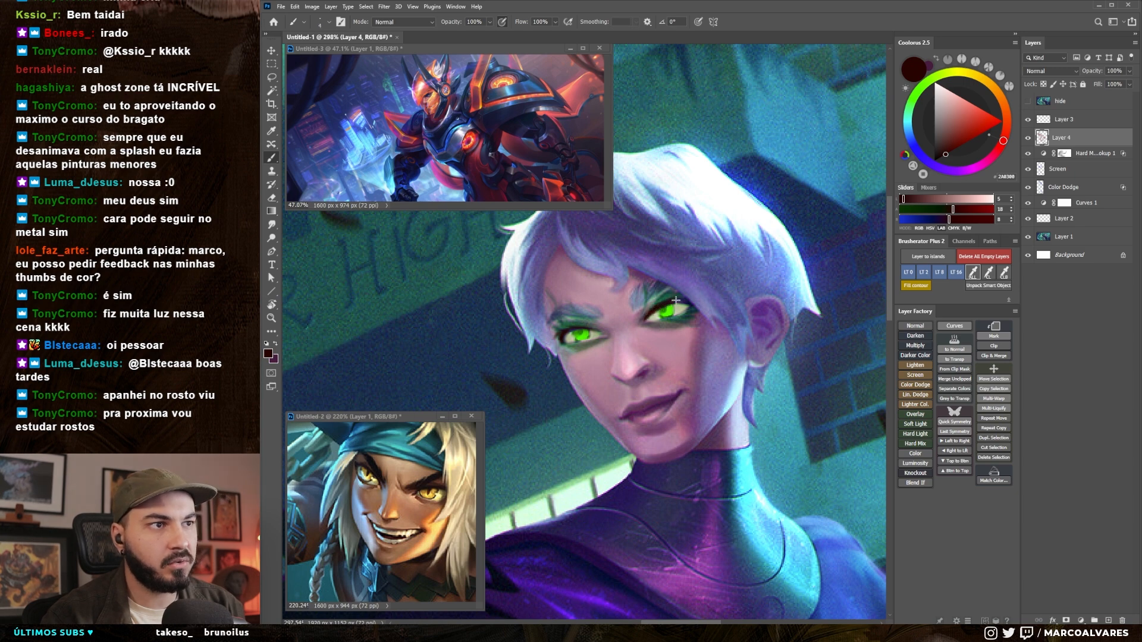
mouse_move(690, 311)
mouse_down()
mouse_move(689, 345)
mouse_move(645, 334)
mouse_move(676, 327)
mouse_up()
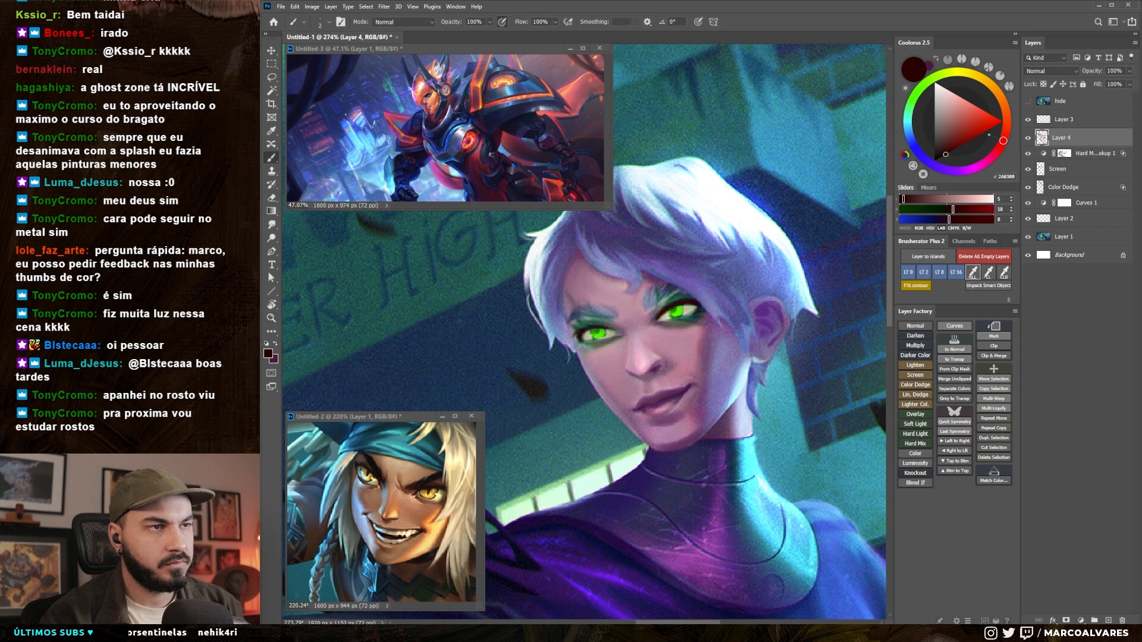
- Add dark green shading to the irises, based on green sampled from the eye
alt+click(676, 328)
alt+click(674, 314)
drag(970, 141, 957, 148)
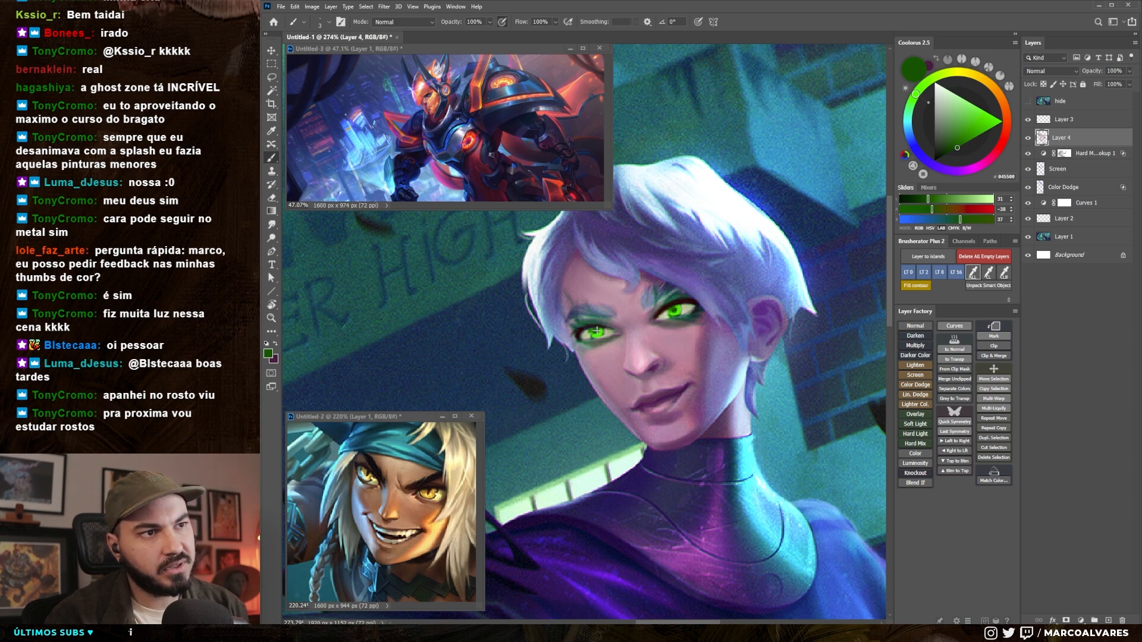
drag(607, 295, 600, 296)
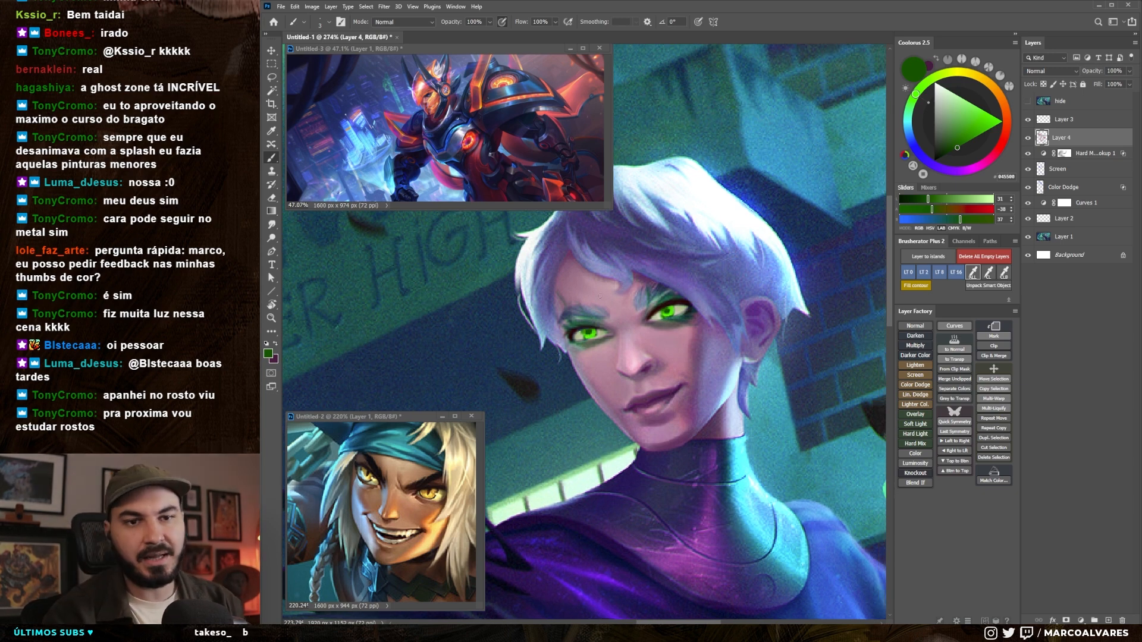
- Refine the iris and lid of the eye nearer the ear with a small brush and colors sampled from that eye
key(bracketleft)
alt+click(662, 312)
alt+click(666, 311)
alt+click(670, 308)
alt+click(669, 311)
alt+click(663, 307)
key(bracketright)
mouse_move(660, 312)
mouse_down()
mouse_move(595, 330)
mouse_move(704, 330)
mouse_up()
- Touch up the skin below that eye with a larger brush and muted purple sampled from the cheek
key(bracketright)
key(bracketright)
alt+click(694, 324)
alt+click(690, 360)
key(bracketright)
key(bracketright)
- Toggle the "hide" layer on and off to compare the original illustration with the retouched version
key(ctrl+comma)
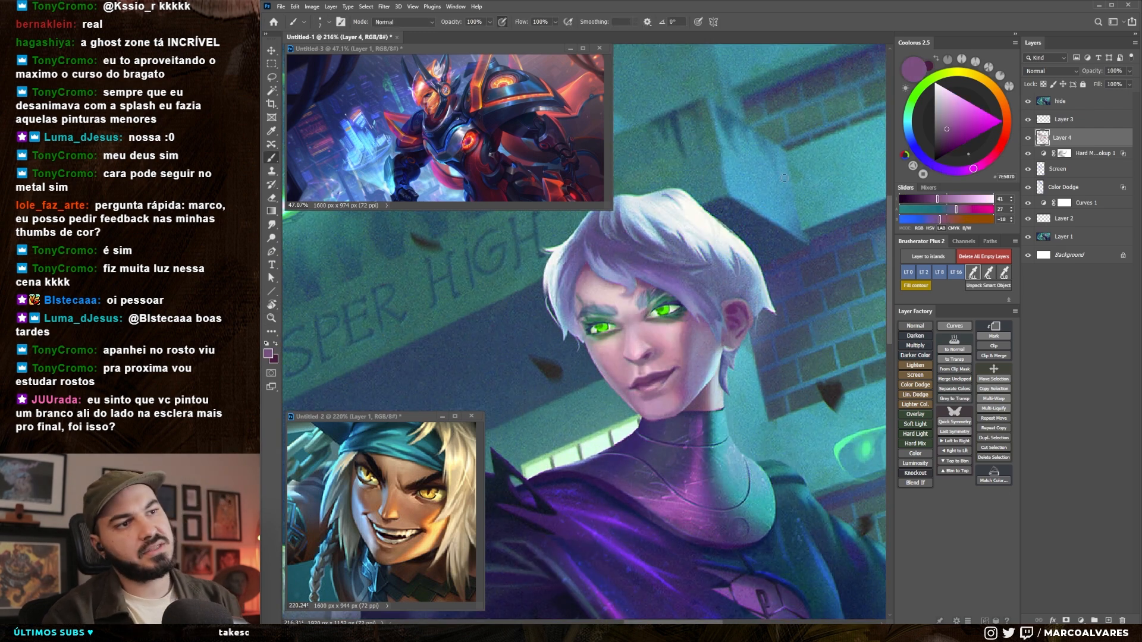
drag(756, 254, 749, 241)
key(ctrl+comma)
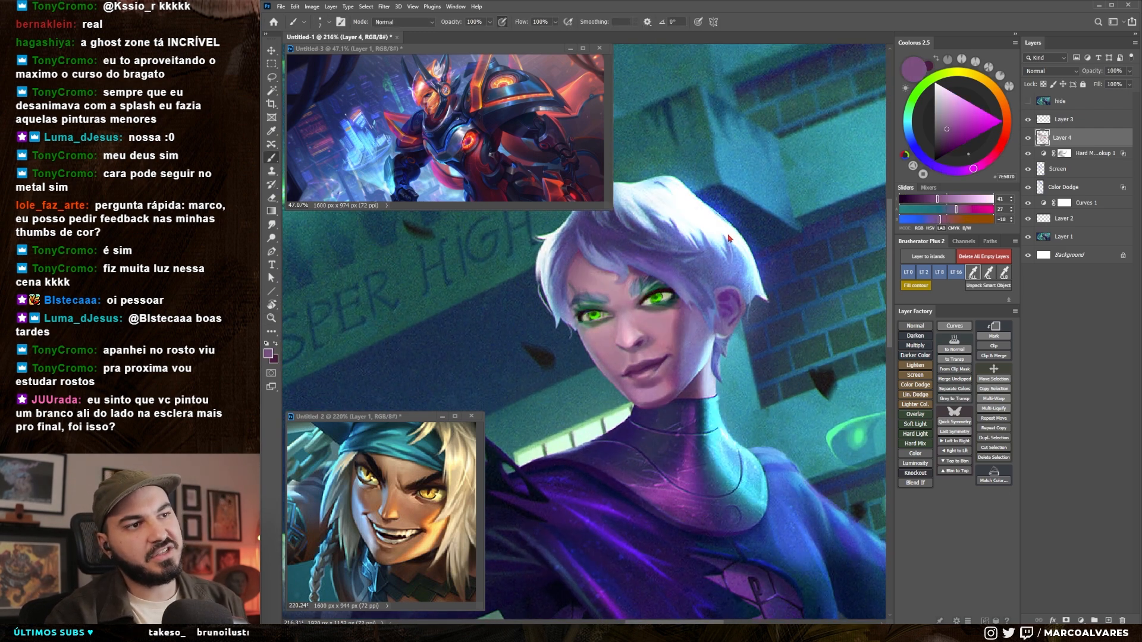
key(ctrl+comma)
mouse_move(675, 309)
ctrl+mouse_down()
mouse_move(618, 366)
mouse_move(713, 271)
ctrl+mouse_up()
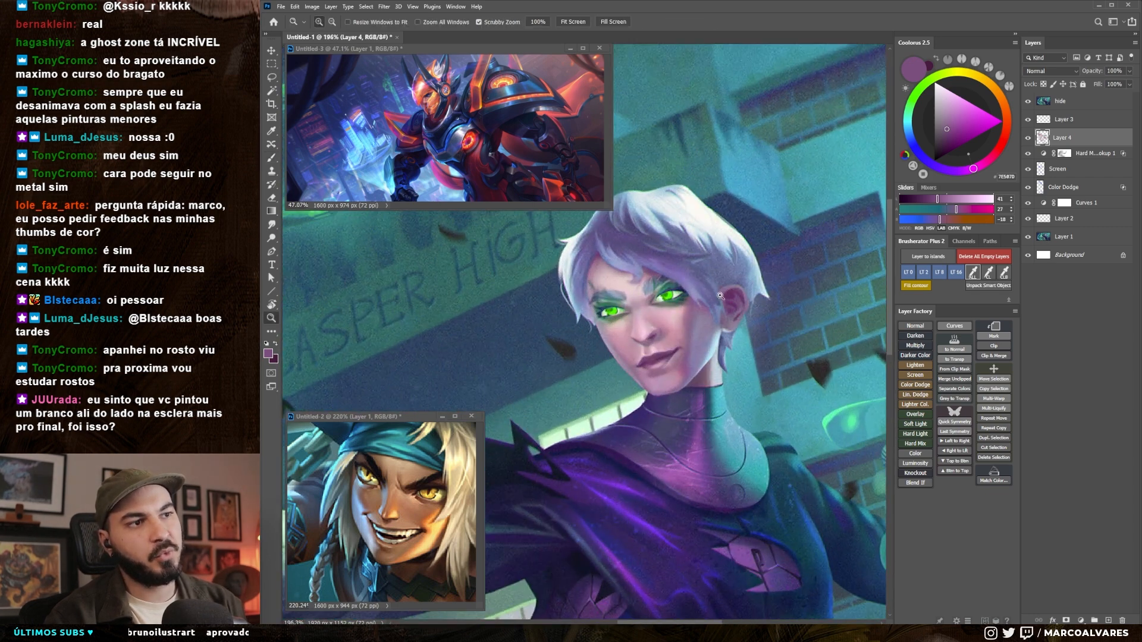
key(ctrl+comma)
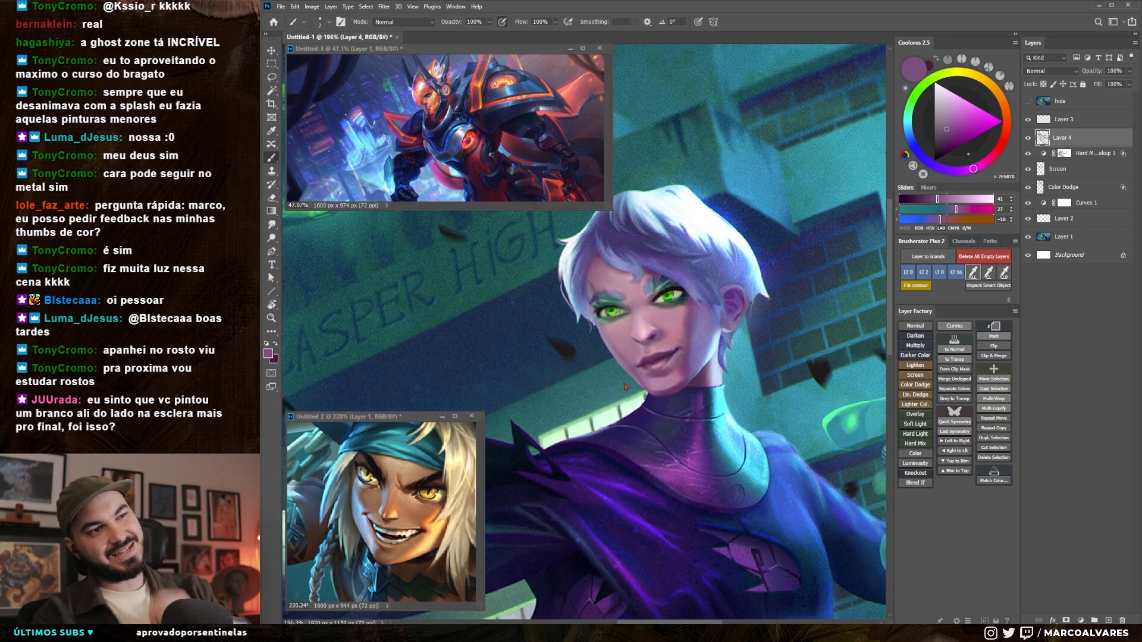
key(ctrl+comma)
key(ctrl+comma)
mouse_move(660, 362)
ctrl+mouse_down()
mouse_move(654, 370)
mouse_move(674, 328)
ctrl+mouse_up()
mouse_move(665, 256)
mouse_down()
mouse_move(698, 286)
mouse_move(662, 285)
mouse_up()
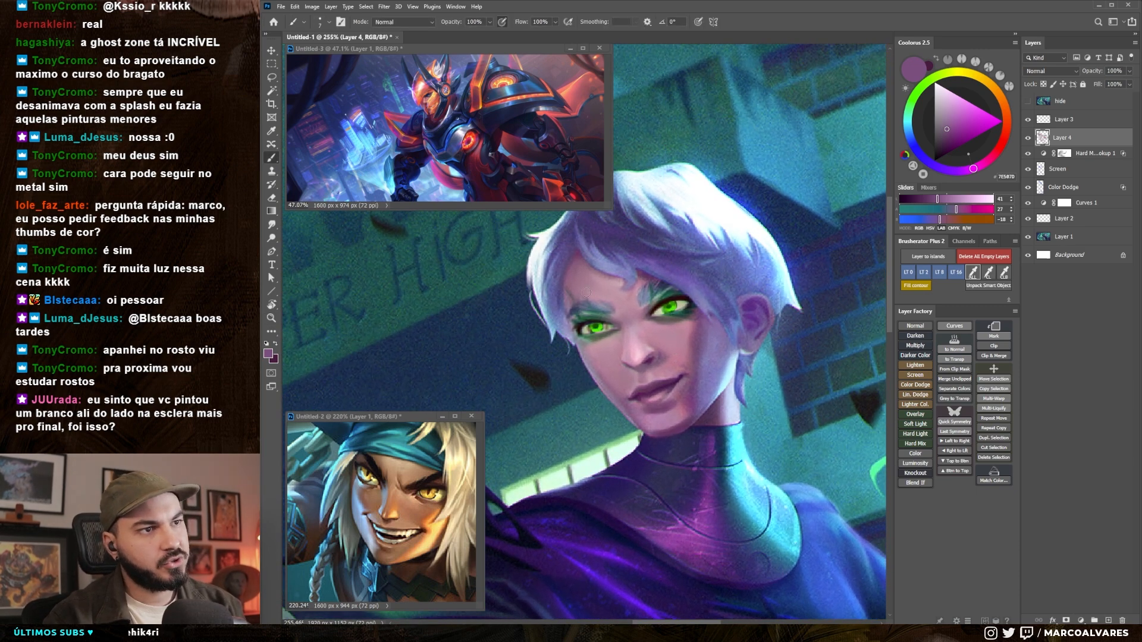
- Touch up the iris farther from the ear with bright green sampled from it and check the whole illustration
alt+click(599, 329)
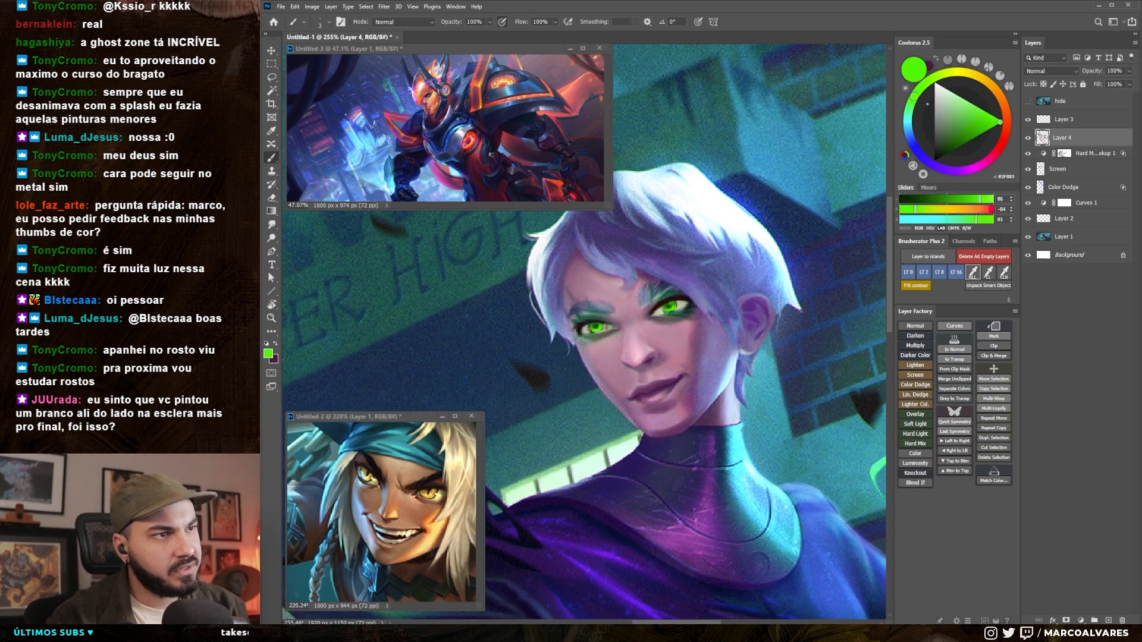
drag(594, 327, 535, 375)
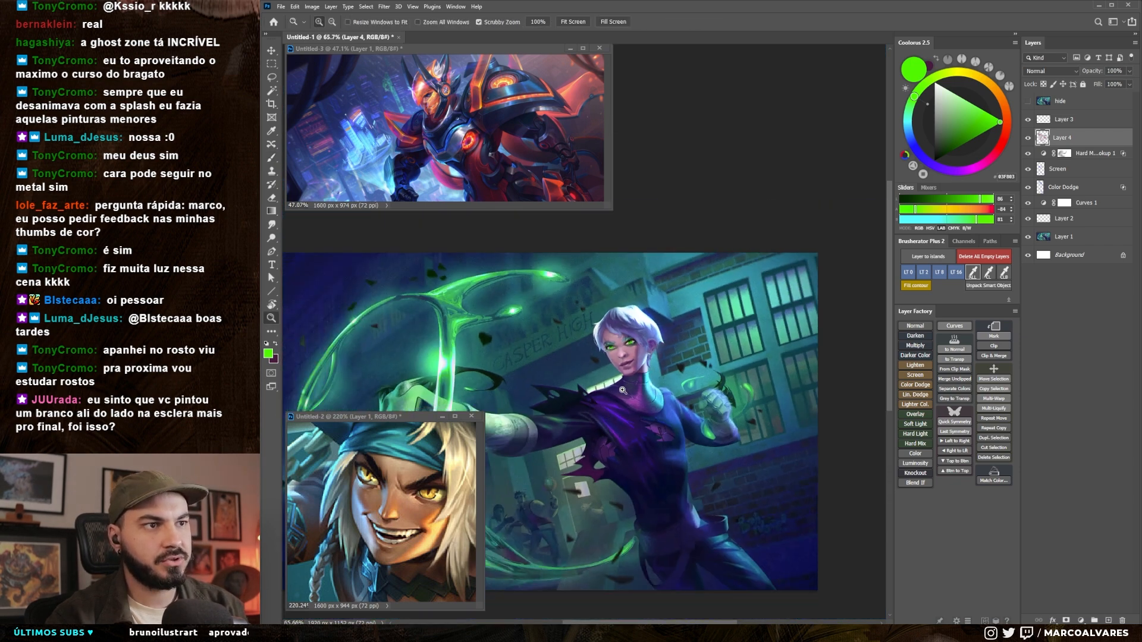
ctrl+drag(625, 360, 696, 351)
drag(651, 315, 632, 290)
- Retouch the nose and the cheek beside the mouth with a reselected preset brush and pink tones sampled from the face
alt+click(643, 276)
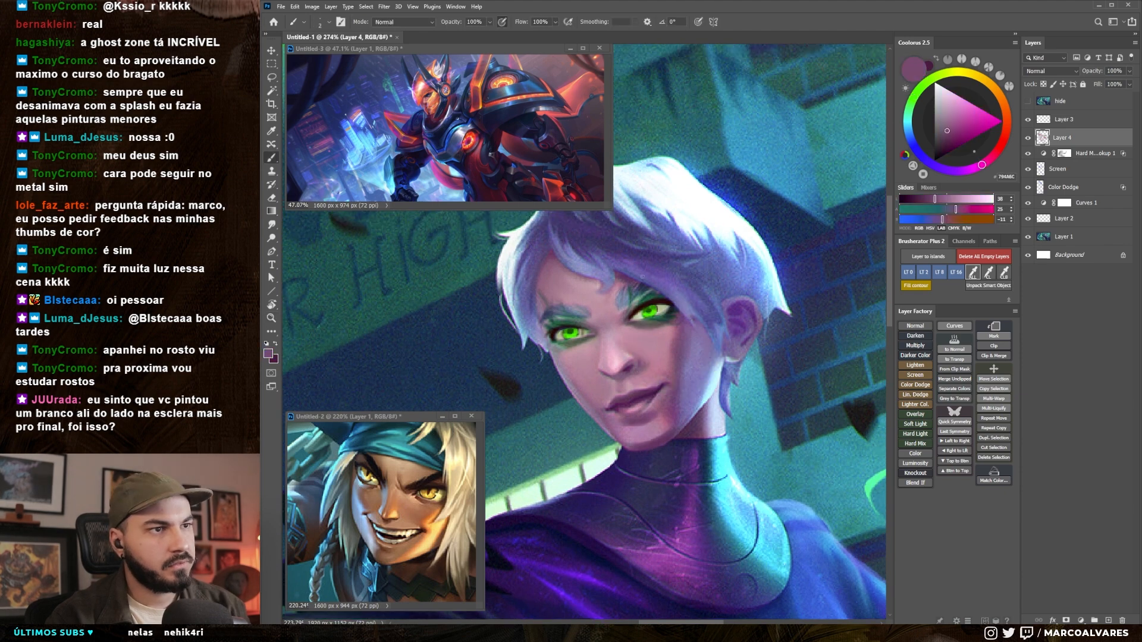
right_click(643, 276)
double_click(734, 414)
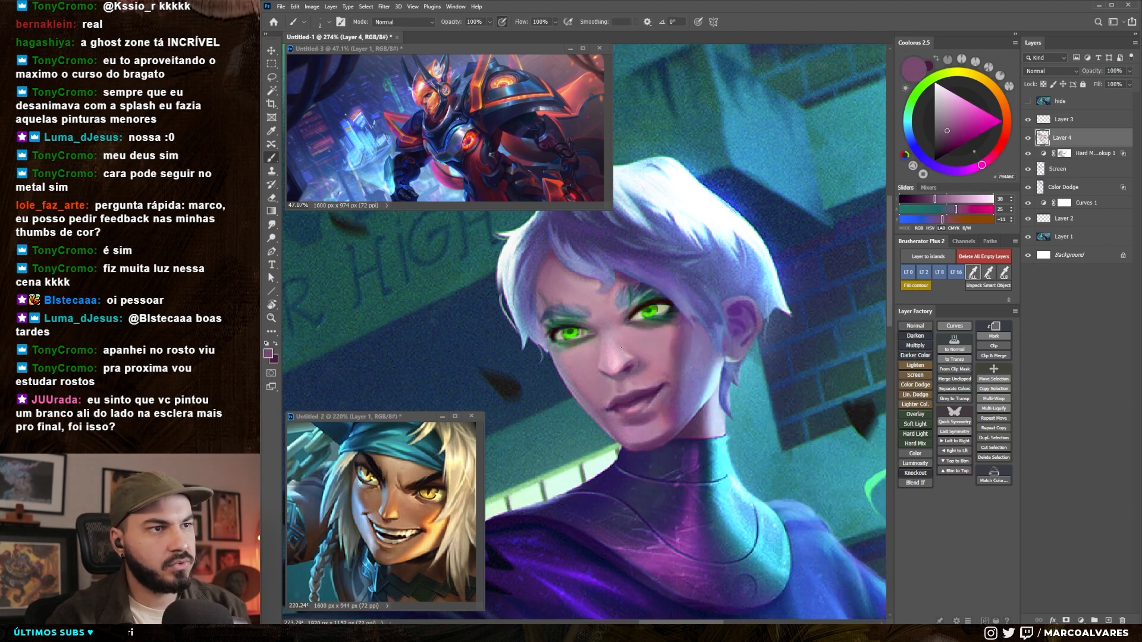
key(bracketright)
alt+click(623, 336)
alt+click(619, 347)
key(bracketleft)
alt+click(608, 348)
key(bracketleft)
alt+click(606, 340)
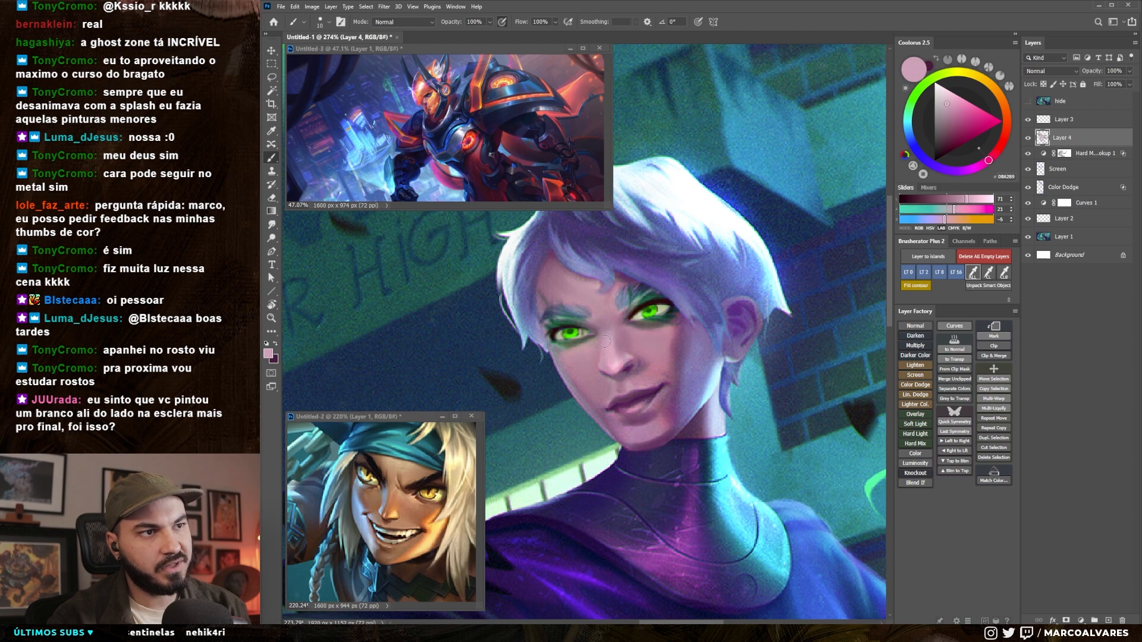
alt+click(600, 337)
key(bracketleft)
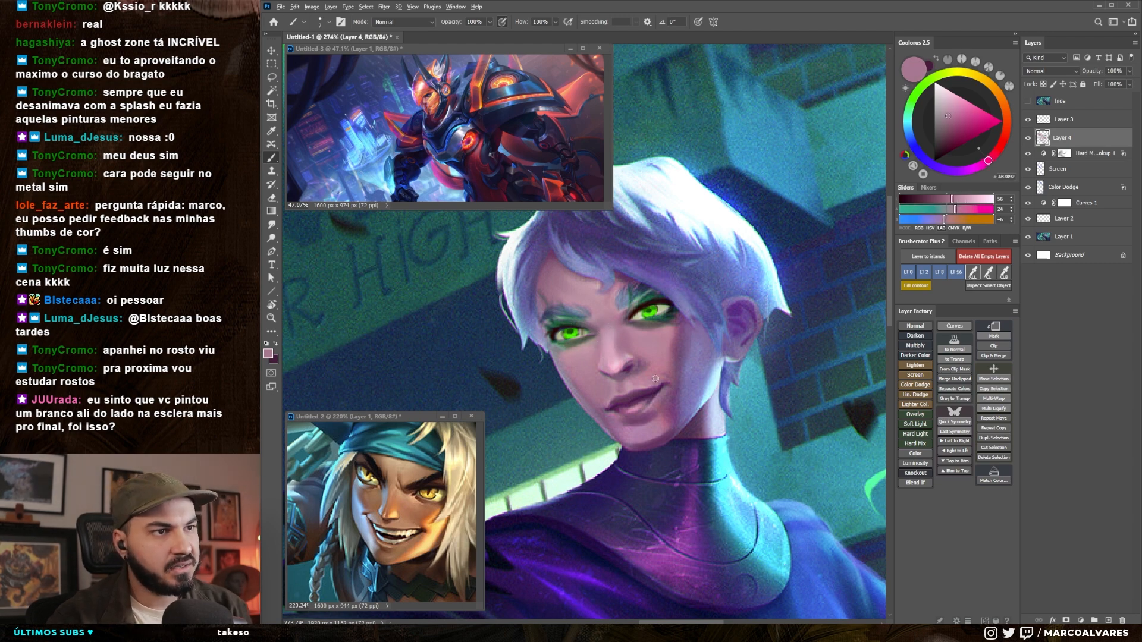
- Paint a small pale-blue highlight on the nose tip with a tiny preset brush and colours sampled from the jaw's rim light
alt+click(622, 345)
key(bracketleft)
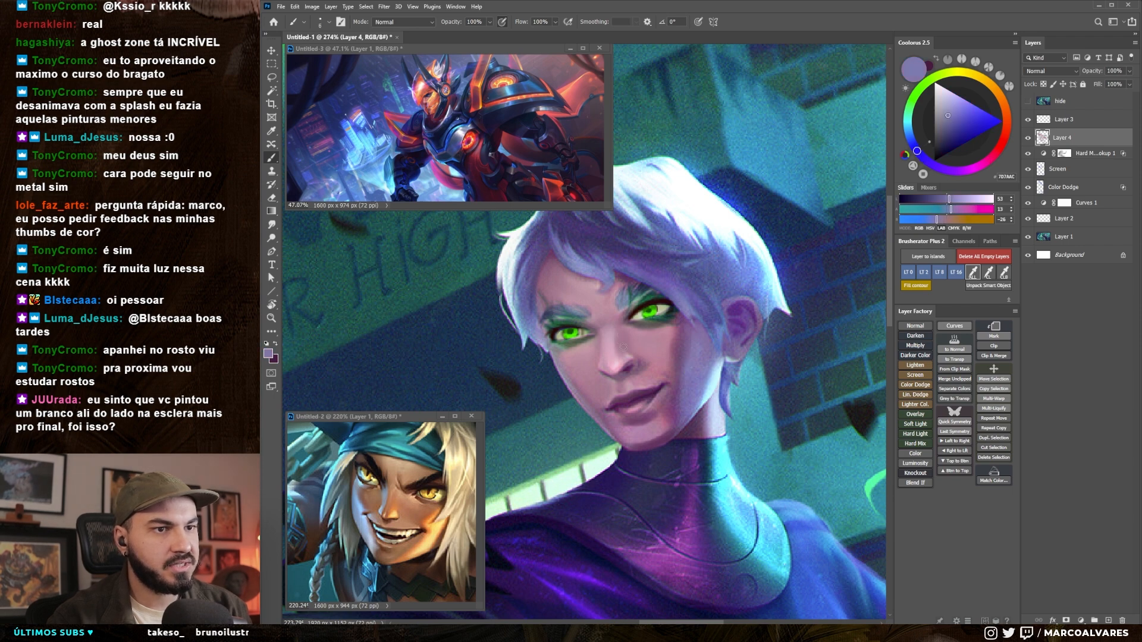
alt+click(714, 383)
alt+click(713, 384)
key(bracketleft)
key(bracketleft)
key(bracketleft)
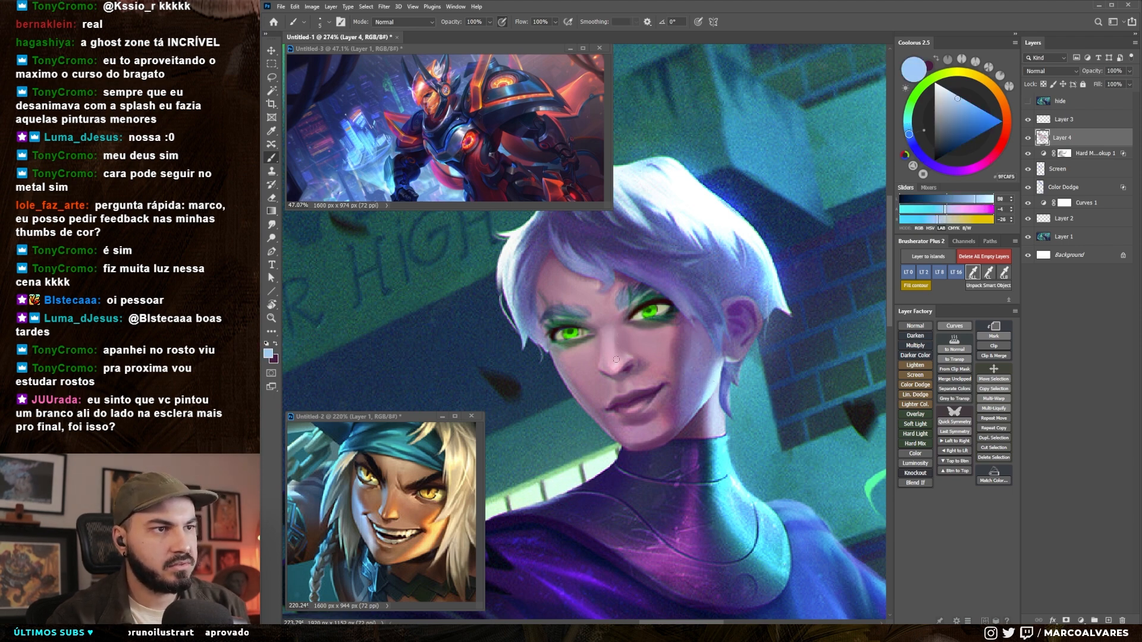
right_click(622, 361)
double_click(750, 428)
key(bracketleft)
alt+click(712, 388)
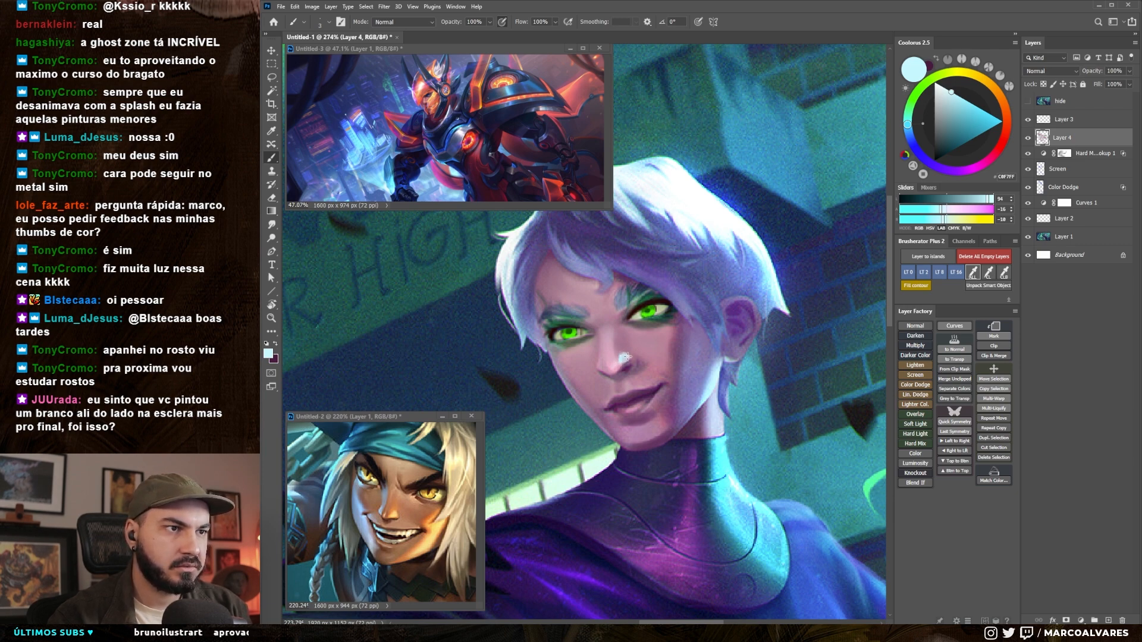
- Soften the skin around the nose highlight with another preset brush and muted purple sampled from the cheek
right_click(608, 276)
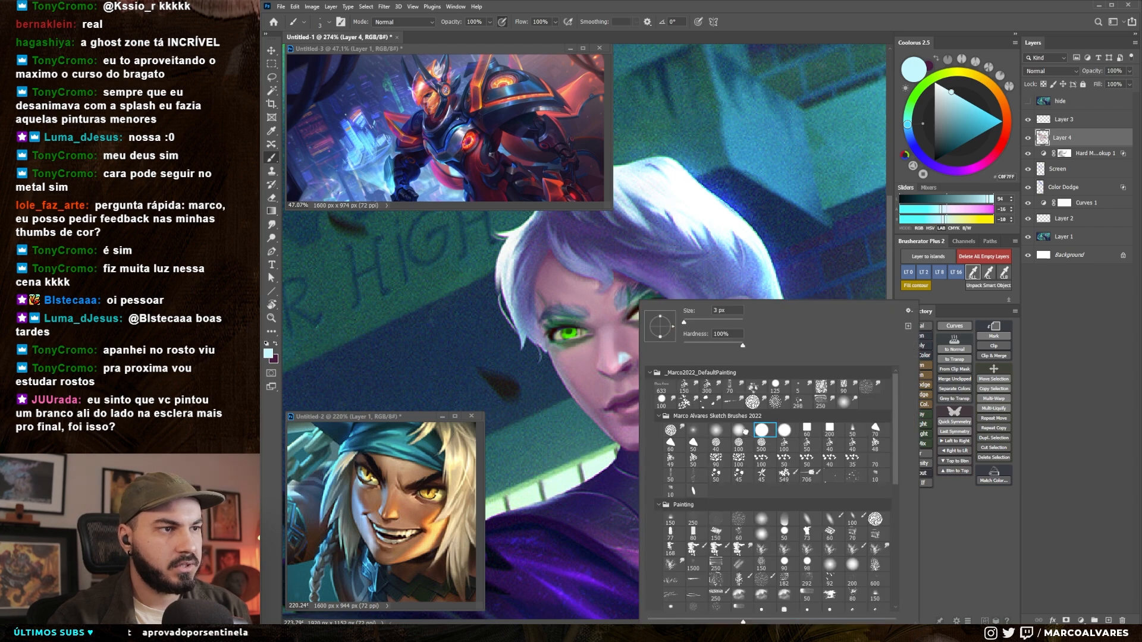
double_click(744, 432)
alt+click(675, 351)
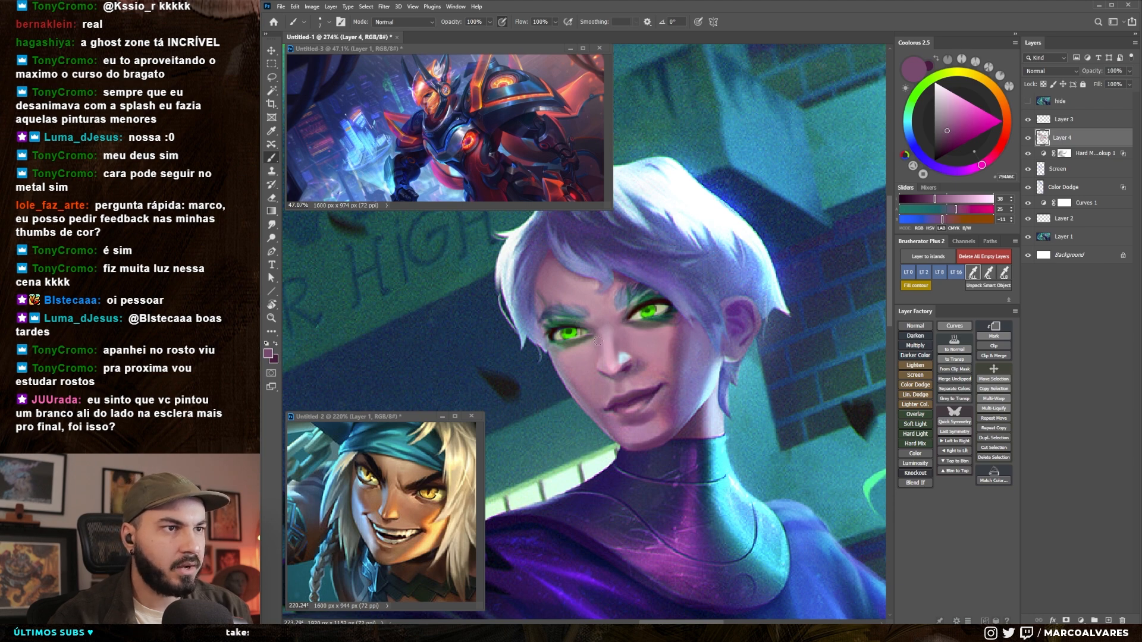
- Deepen the shading around both eyes with a larger brush and near-black sampled beside the eye, checking the whole illustration
key(x)
alt+click(634, 308)
key(bracketright)
key(bracketright)
key(bracketright)
drag(634, 310, 654, 297)
mouse_move(573, 322)
mouse_down()
mouse_move(548, 314)
mouse_move(580, 309)
mouse_up()
drag(615, 338, 530, 342)
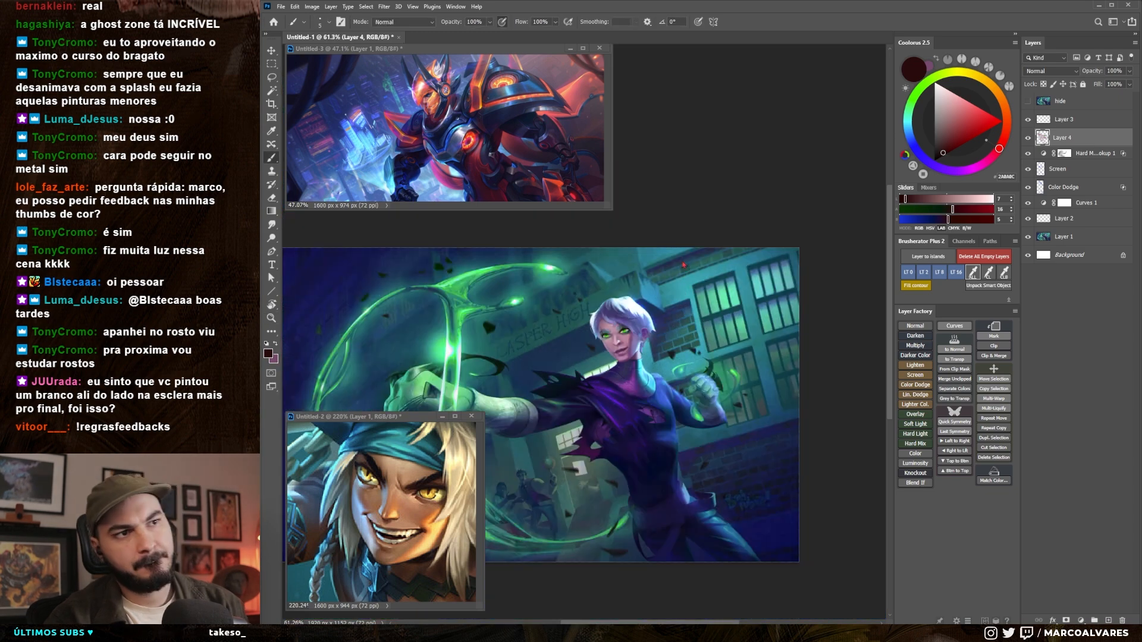
drag(615, 341, 693, 341)
- Retouch the cheek below the eye nearer the ear with sampled skin pink and a slightly darker, more saturated pink
alt+click(642, 330)
alt+click(642, 330)
alt+click(648, 330)
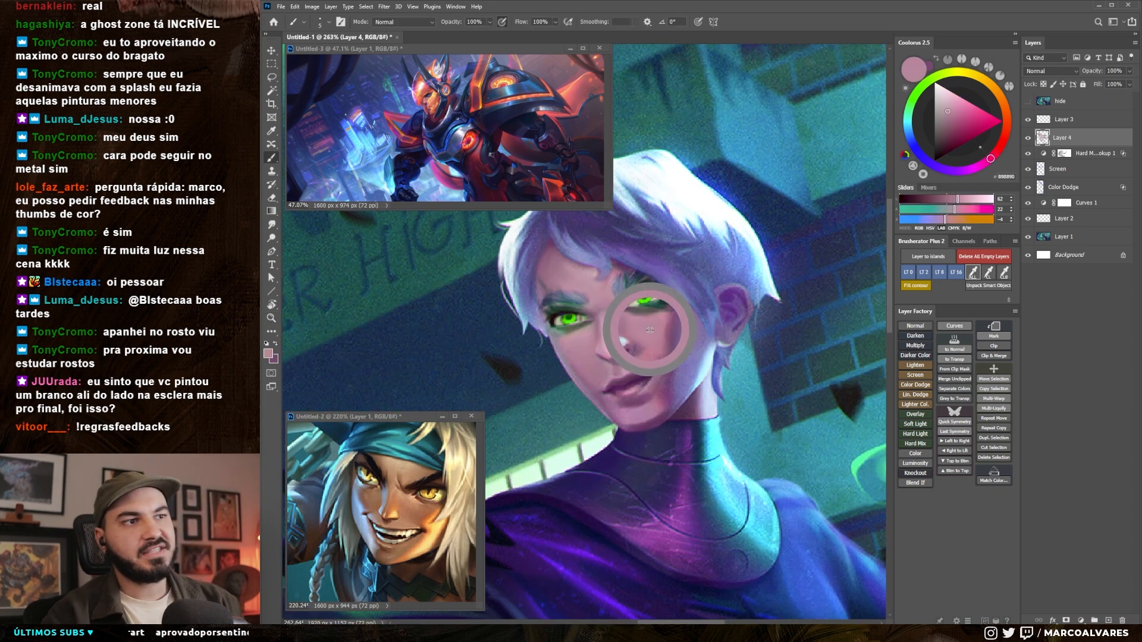
alt+click(648, 331)
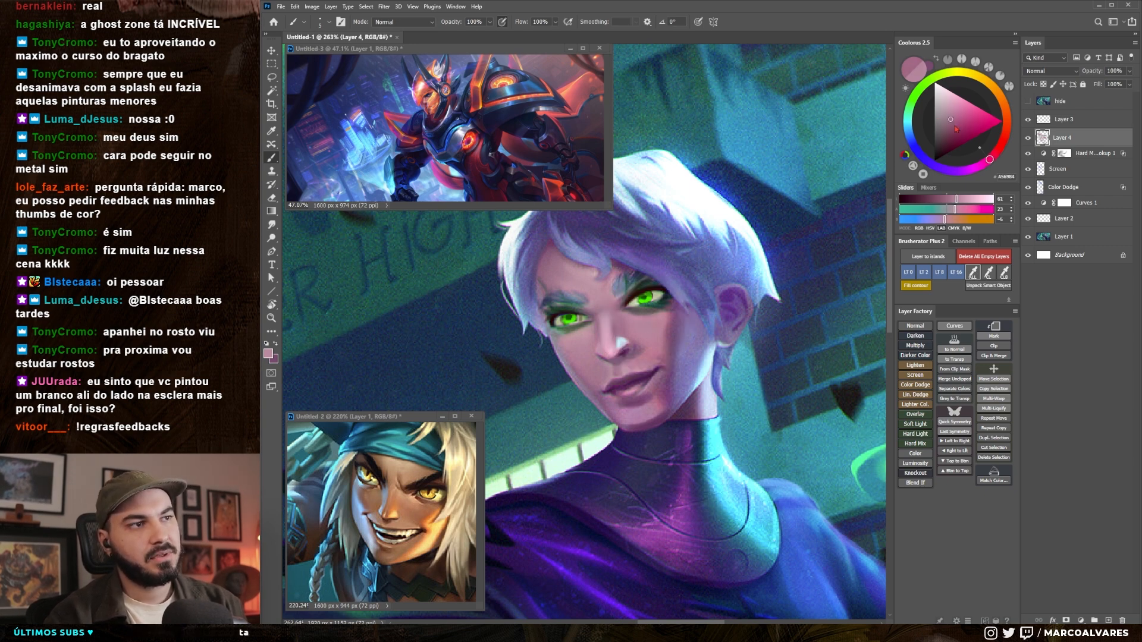
click(952, 123)
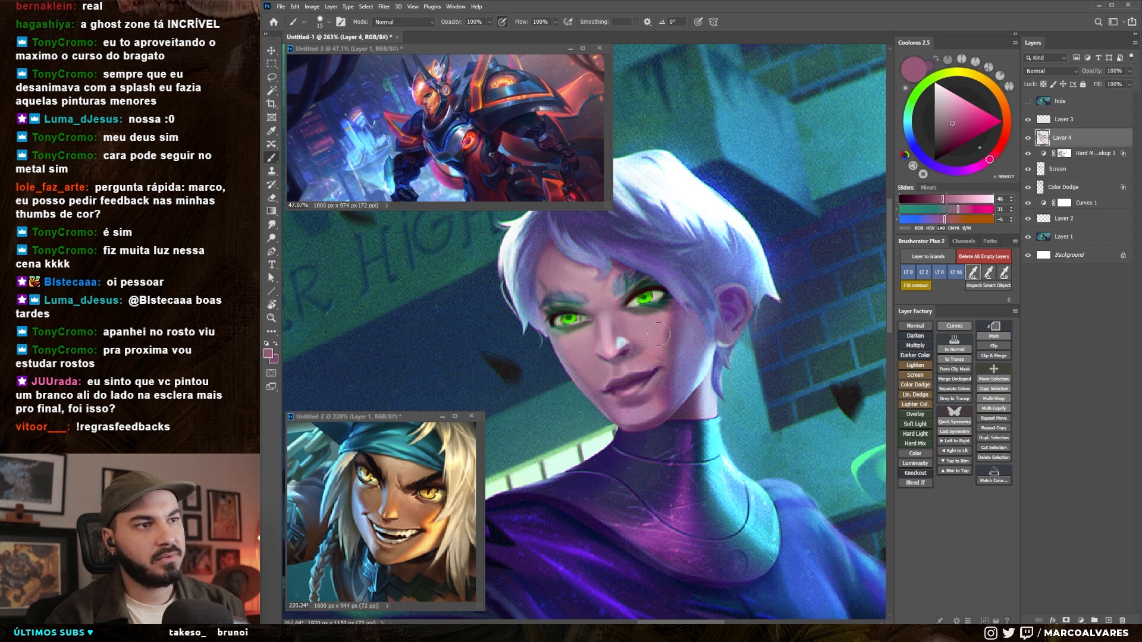
alt+click(642, 347)
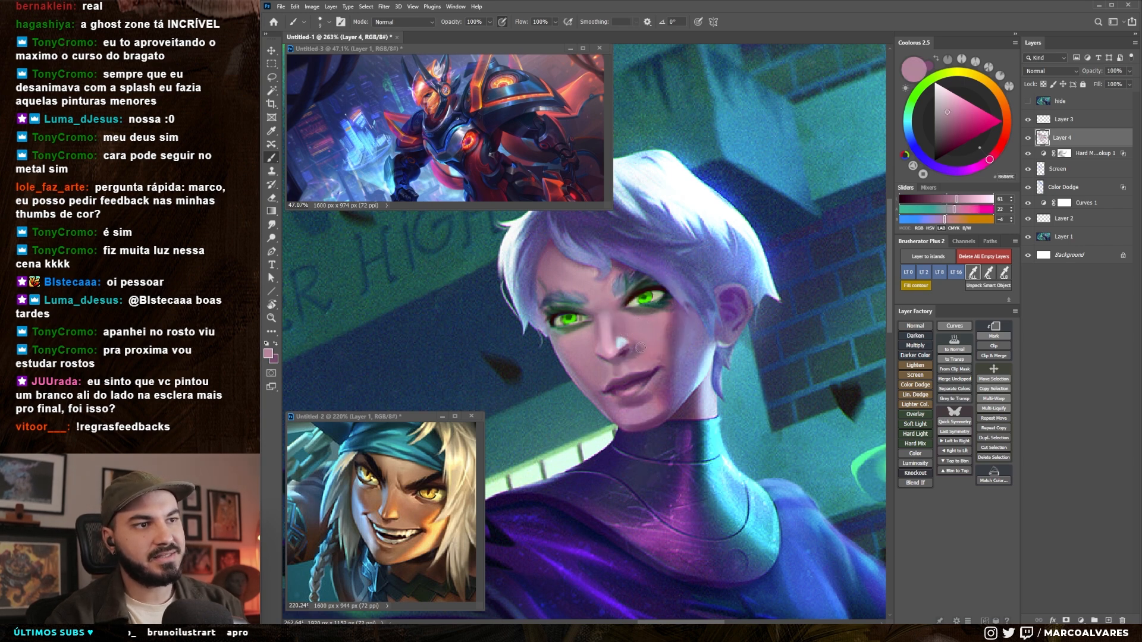
- Blend the cheek between the nose and the mouth corner with pink tones sampled from the surrounding skin
alt+click(669, 325)
alt+click(646, 357)
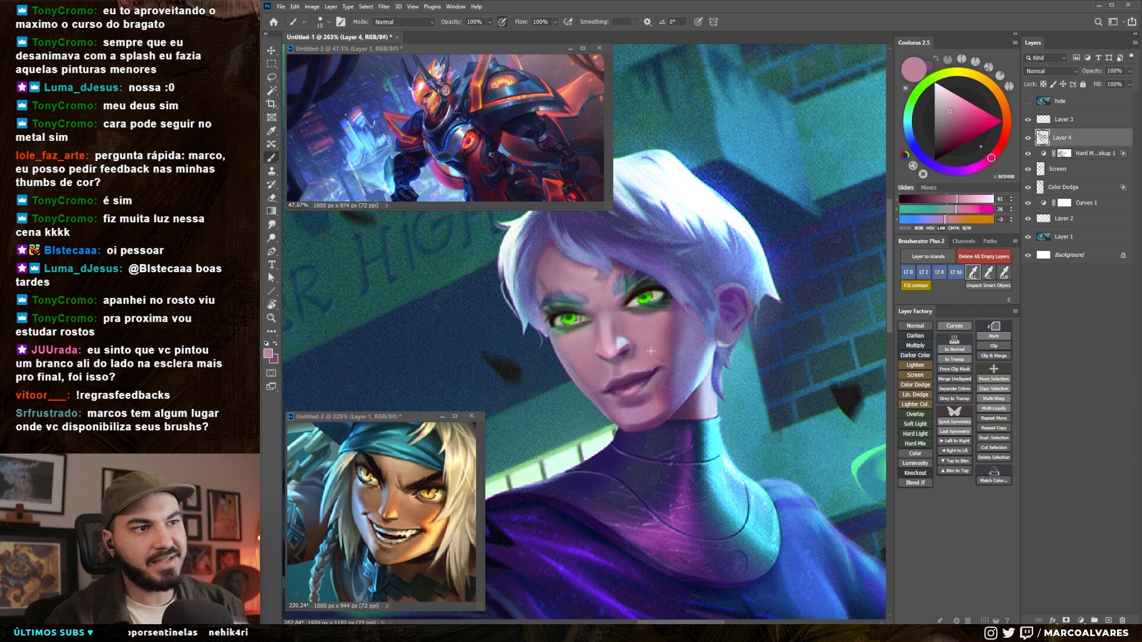
alt+click(666, 345)
drag(639, 365, 647, 374)
alt+click(644, 360)
alt+click(649, 370)
key(bracketleft)
key(bracketleft)
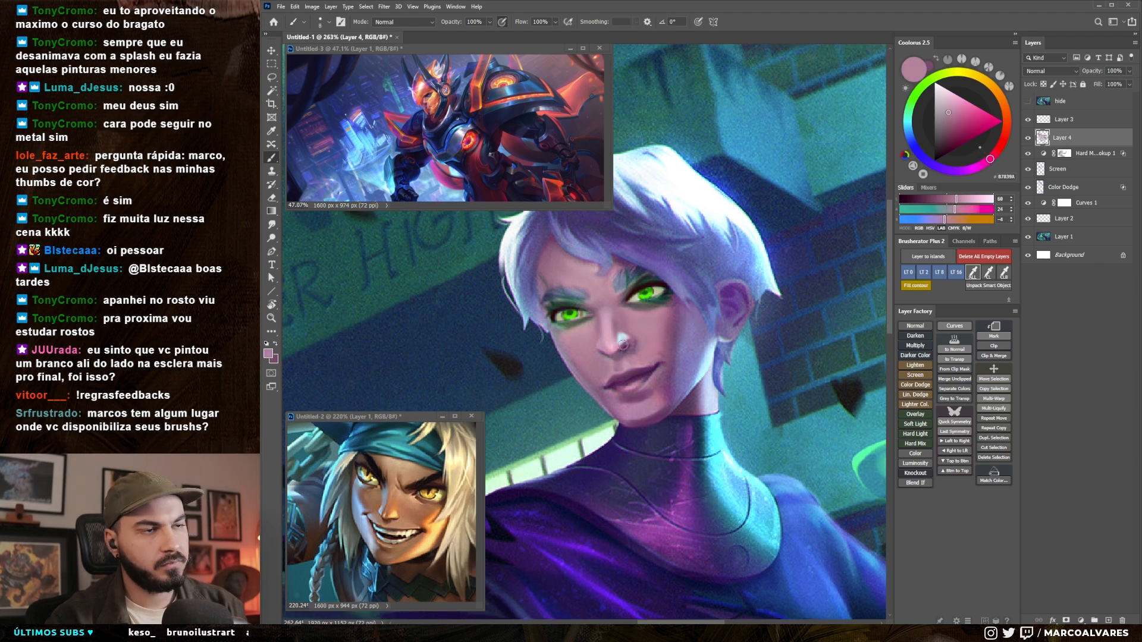
- Paint light-blue rim light down the cheek and jaw below the ear with a preset brush and colour sampled from the rim
alt+click(622, 337)
right_click(634, 338)
double_click(765, 426)
right_click(692, 345)
click(794, 430)
key(Return)
key(bracketleft)
key(bracketleft)
drag(706, 339, 695, 378)
alt+click(702, 353)
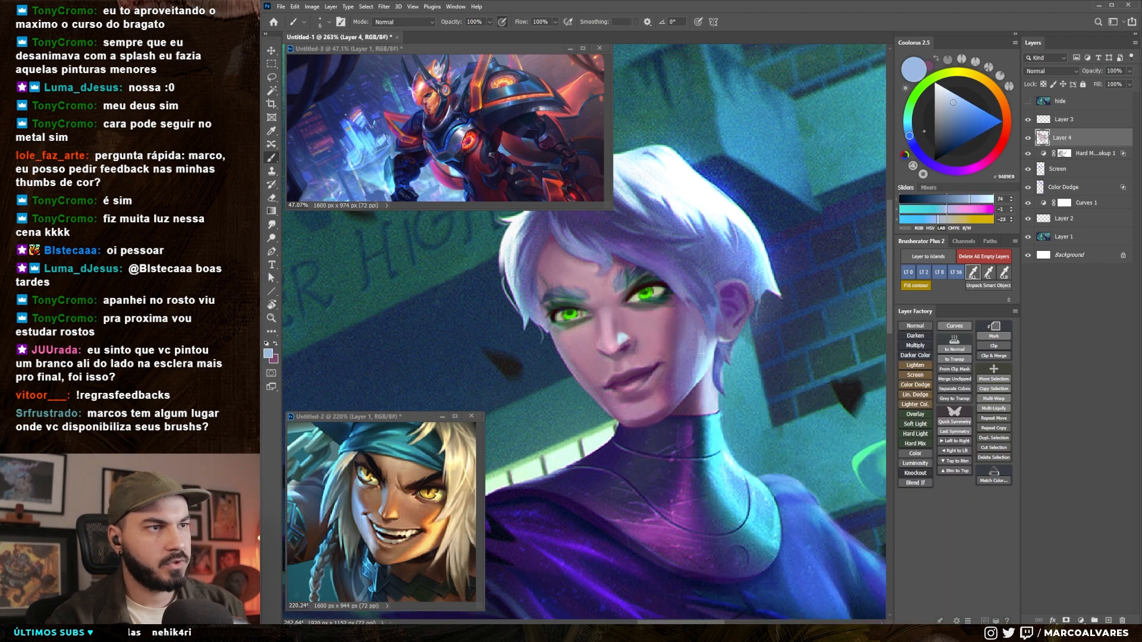
key(bracketright)
drag(696, 332, 682, 392)
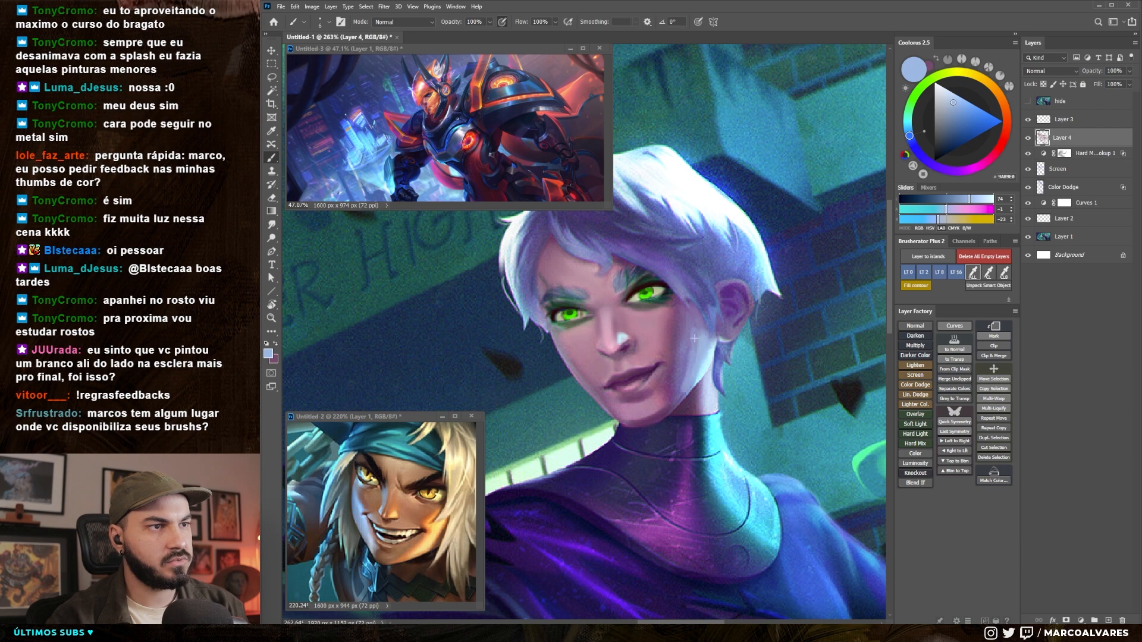
- Brighten the rim light beside the ear with a smaller brush and pale cyan sampled from the jaw edge
alt+click(707, 364)
mouse_move(710, 318)
mouse_down()
mouse_move(700, 295)
mouse_move(710, 317)
mouse_up()
key(bracketleft)
key(bracketleft)
key(bracketleft)
key(bracketleft)
key(bracketright)
mouse_move(695, 279)
mouse_down()
mouse_move(704, 320)
mouse_move(692, 287)
mouse_move(677, 354)
mouse_move(740, 297)
mouse_up()
drag(741, 298, 699, 330)
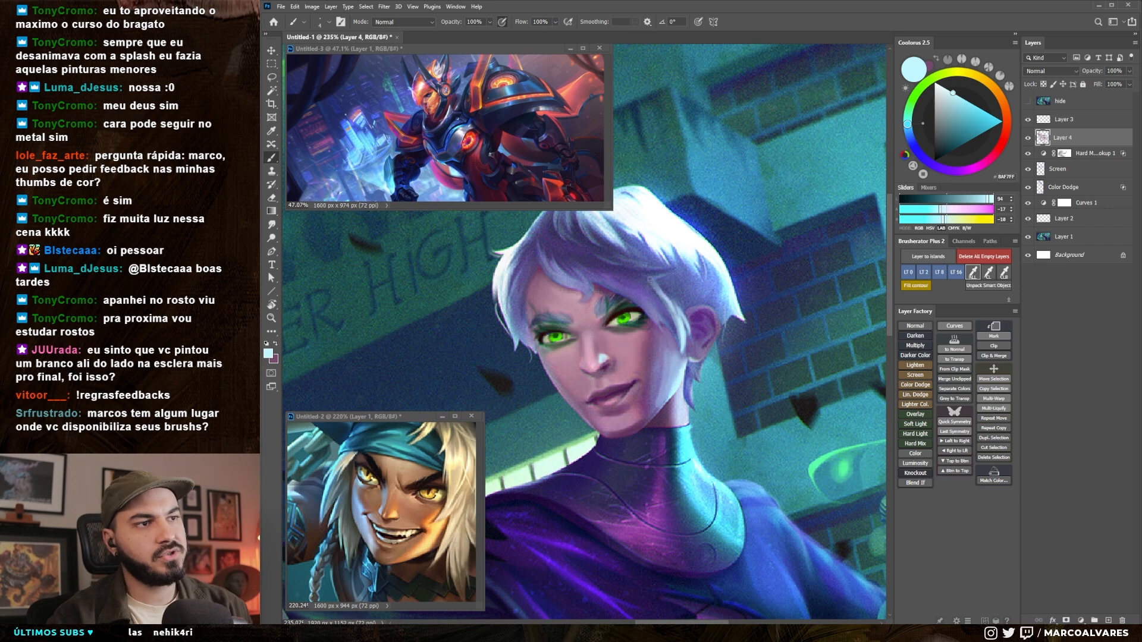
mouse_move(677, 269)
mouse_down()
mouse_move(659, 283)
mouse_move(677, 299)
mouse_move(646, 302)
mouse_move(641, 266)
mouse_move(695, 305)
mouse_move(712, 295)
mouse_up()
- Retouch the hair above the forehead with a different, enlarged preset brush and tones sampled from the hair
key(bracketright)
key(bracketright)
key(bracketright)
key(bracketright)
key(bracketright)
right_click(700, 293)
click(915, 400)
alt+click(654, 271)
key(bracketright)
key(bracketright)
alt+click(653, 260)
alt+click(691, 272)
- Retouch the jaw and the cheek beside the eye nearer the ear with muted purples sampled from the skin
drag(684, 356, 680, 358)
mouse_move(680, 358)
mouse_down()
mouse_move(658, 337)
mouse_move(705, 394)
mouse_up()
alt+click(702, 400)
alt+click(725, 367)
alt+click(707, 340)
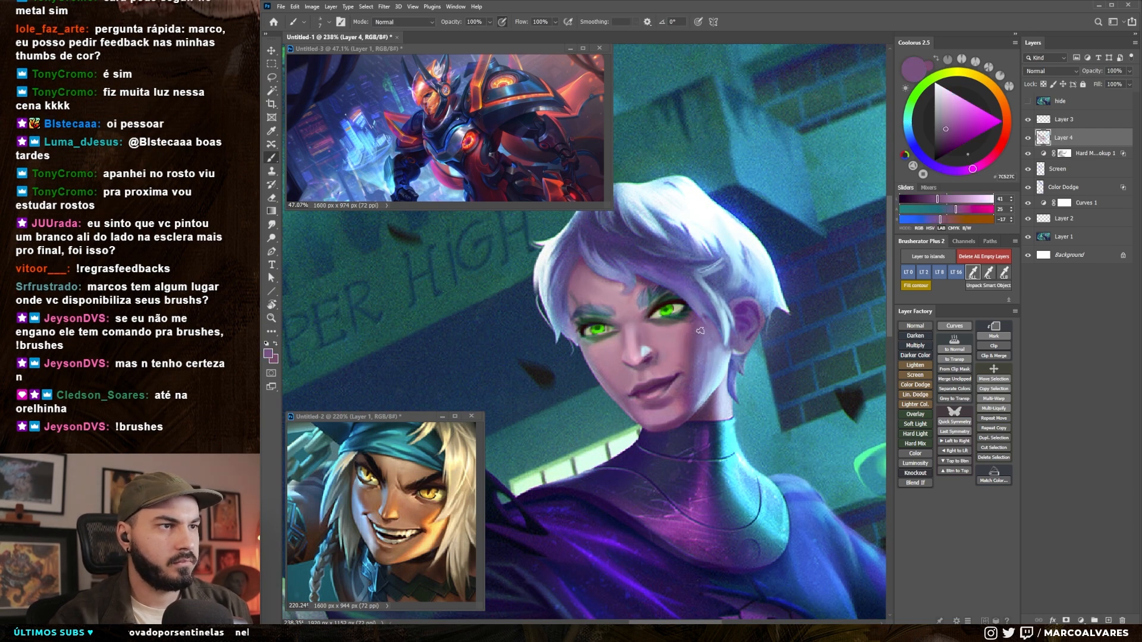
alt+click(700, 319)
drag(707, 313, 718, 341)
- Touch up the forehead under the fringe with a larger brush and sampled dusty pink, and check the whole illustration
drag(644, 293, 662, 307)
mouse_move(603, 271)
mouse_down()
mouse_move(636, 296)
mouse_move(606, 303)
mouse_up()
key(bracketright)
key(bracketright)
key(bracketright)
alt+click(602, 293)
alt+click(611, 300)
alt+click(623, 308)
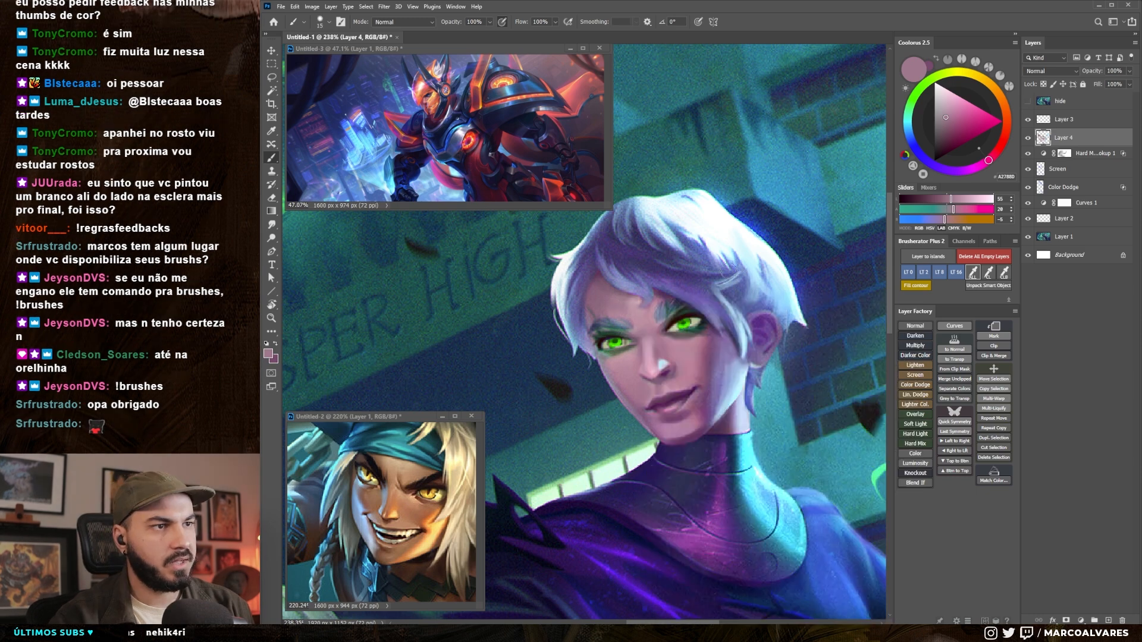
scroll(751, 239, down, 10)
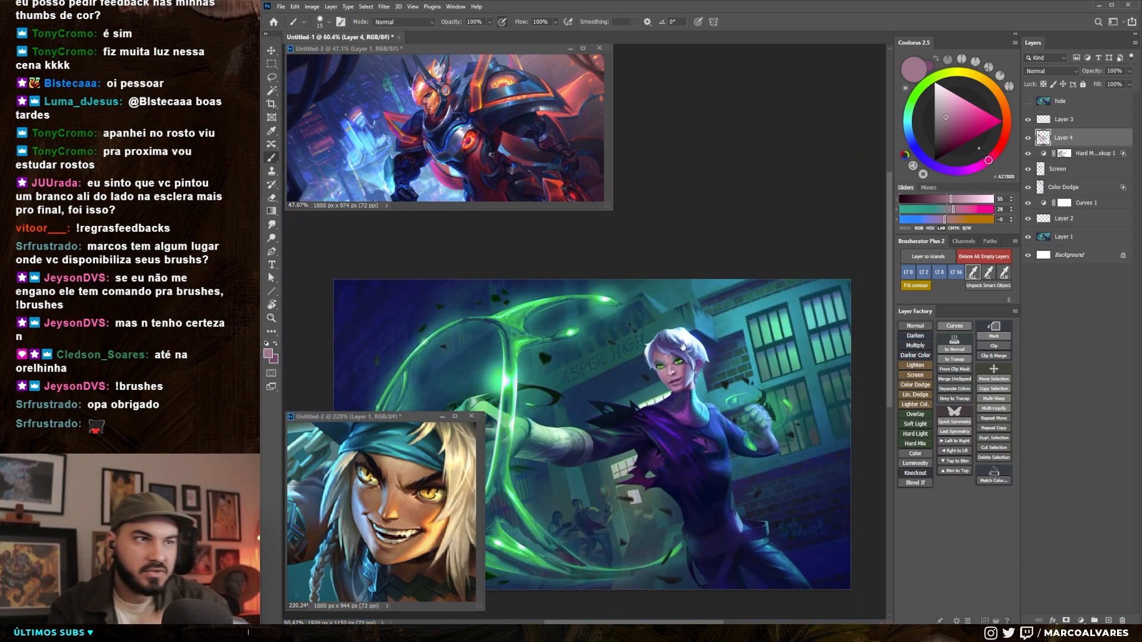
- Refine the nose bridge and the area between the brows with a smaller brush and pinks sampled from the face
scroll(666, 357, up, 8)
alt+click(643, 372)
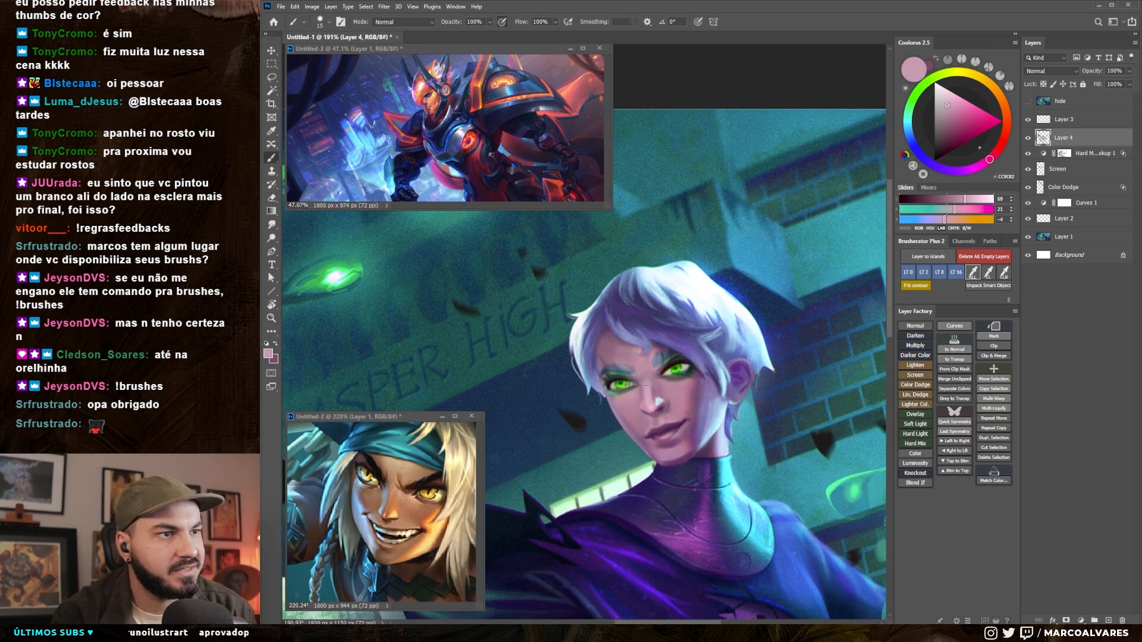
alt+click(656, 381)
key([)
alt+click(667, 368)
alt+click(656, 370)
alt+click(652, 373)
key([)
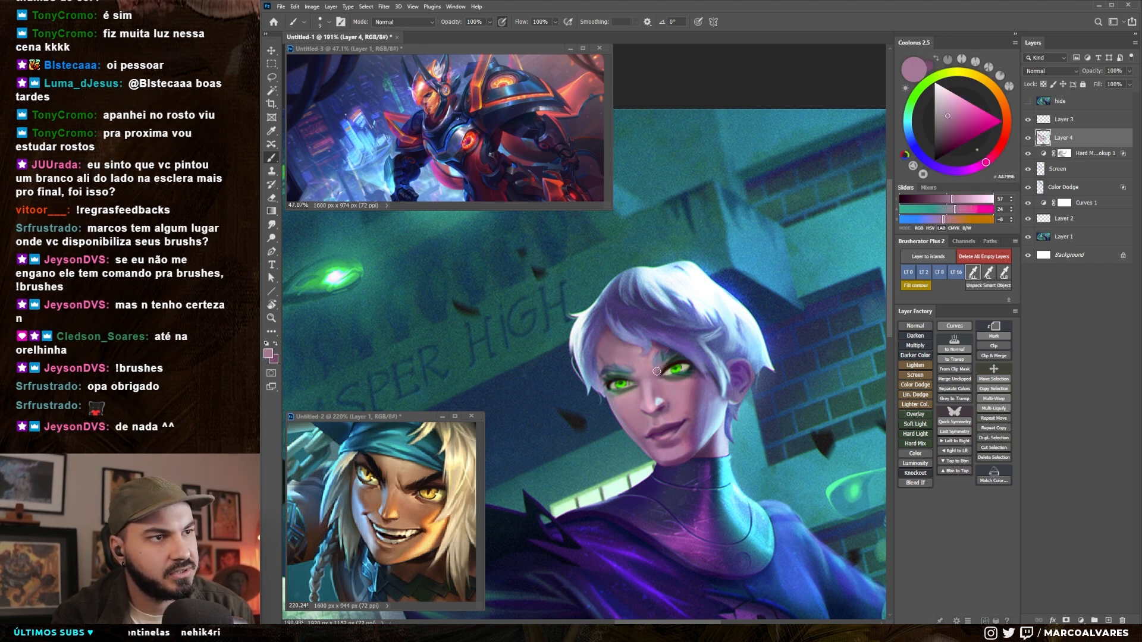
- Paint broader locks in the fringe with another preset brush and tones sampled from the hair, undoing one stroke
right_click(666, 306)
click(794, 427)
drag(641, 325, 630, 329)
alt+click(631, 305)
key(])
key(])
key(])
key(ctrl+z)
alt+click(633, 332)
key(])
mouse_move(628, 319)
mouse_down()
mouse_move(657, 298)
mouse_move(683, 327)
mouse_move(600, 301)
mouse_move(579, 328)
mouse_up()
- Paint lighter locks on the upper hair with an adjusted hair colour and pale cyan sampled near the crown
alt+click(644, 311)
key([)
key([)
key([)
key([)
drag(950, 127, 954, 126)
mouse_move(622, 277)
mouse_down()
mouse_move(617, 300)
mouse_move(684, 319)
mouse_move(648, 294)
mouse_up()
alt+click(627, 267)
key([)
key([)
key([)
key([)
key([)
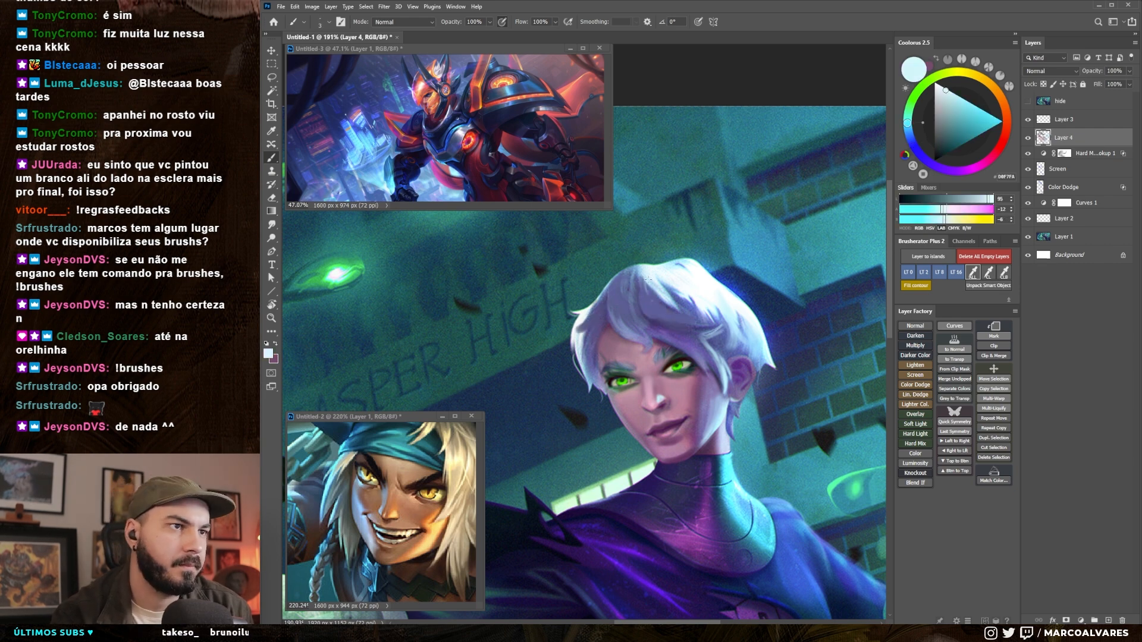
- Select a textured preset brush for the hair and examine the hair of the pirate reference character
right_click(654, 284)
click(848, 421)
drag(755, 257, 691, 269)
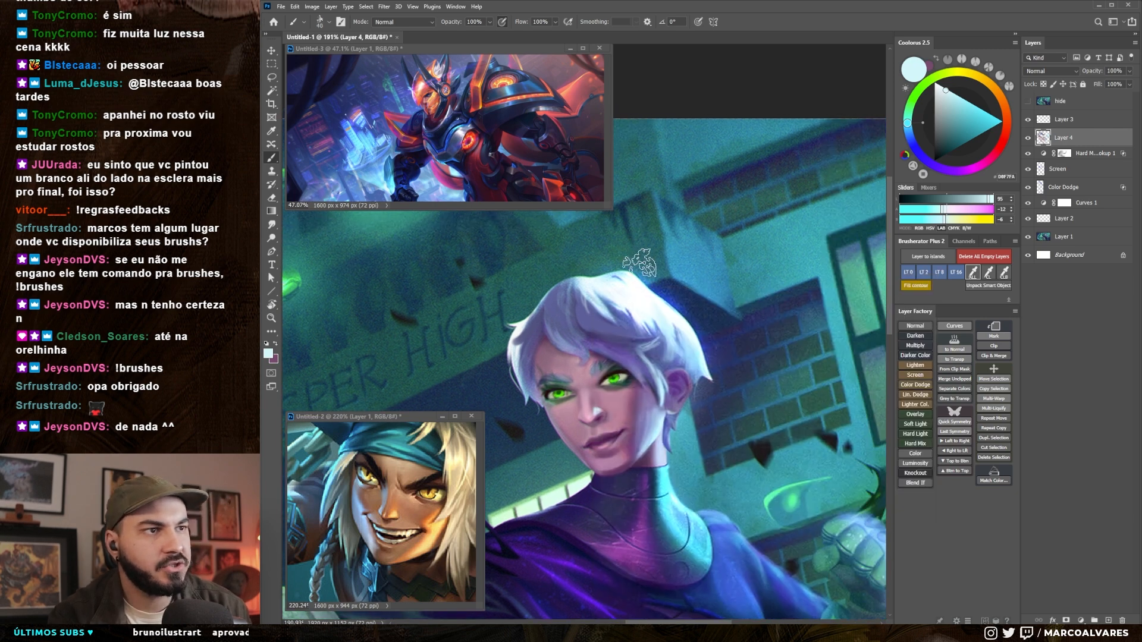
click(412, 476)
drag(403, 479, 377, 488)
scroll(377, 488, down, 5)
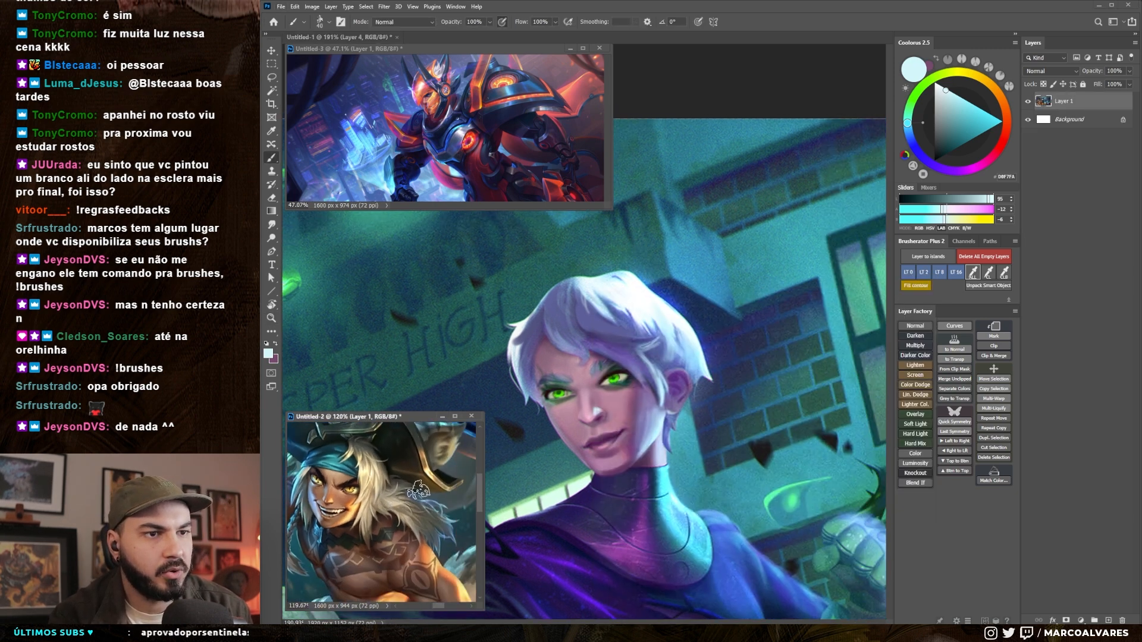
- Paint fine light strands near the crown with a much smaller brush and white sampled from the hair
click(667, 308)
alt+click(656, 295)
key(bracketleft)
key(bracketleft)
key(bracketleft)
key(bracketleft)
key(bracketleft)
key(bracketleft)
key(bracketleft)
key(bracketleft)
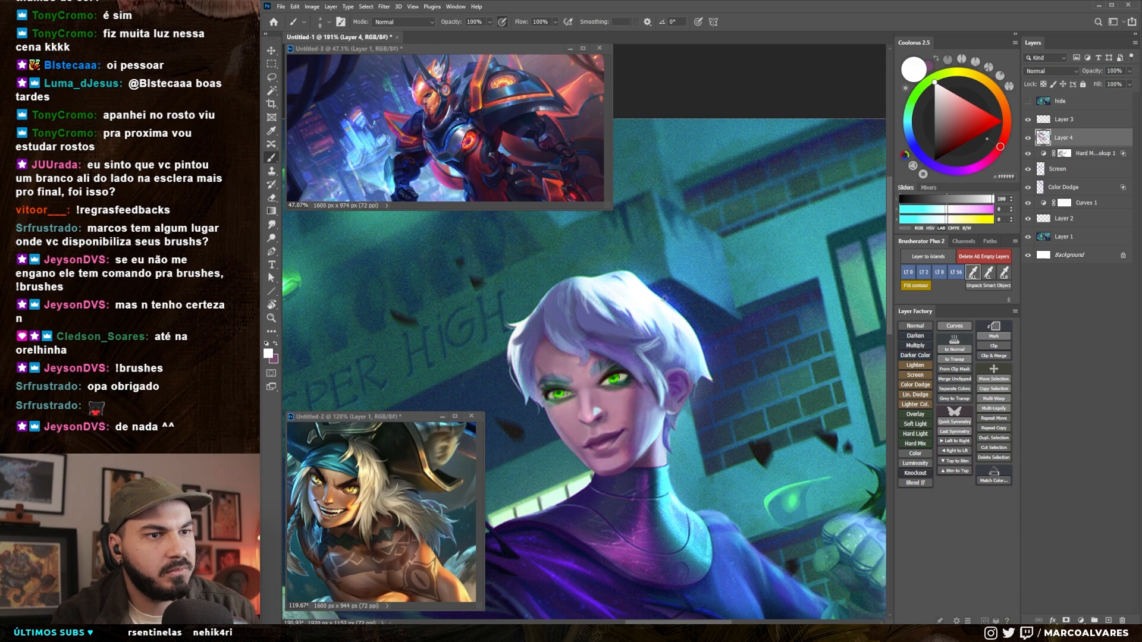
- Work blue and near-white strands into the crown with colours sampled from the hair, undoing the last stroke
alt+click(638, 306)
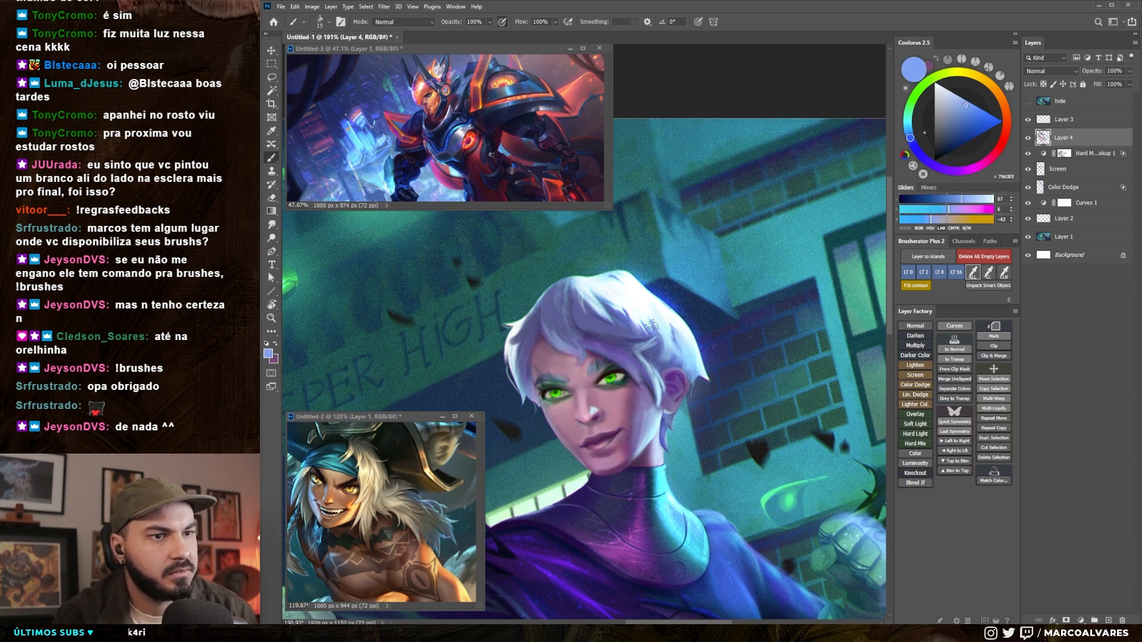
drag(637, 306, 652, 327)
drag(648, 328, 622, 328)
key(bracketright)
key(bracketright)
alt+click(637, 305)
alt+click(637, 305)
scroll(637, 305, up, 3)
key(bracketleft)
key(bracketleft)
key(bracketleft)
key(bracketleft)
key(ctrl+z)
- Add thin stray hairs along the back edge of the hair with a fine preset brush, sampled white and pale cyan
right_click(653, 265)
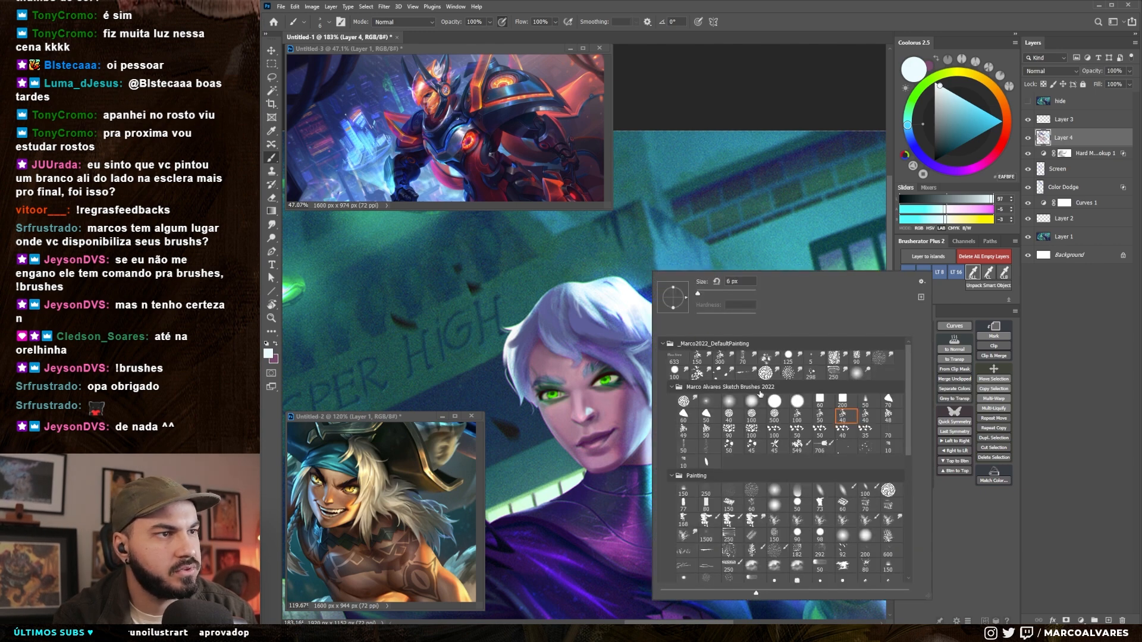
click(772, 401)
alt+click(658, 306)
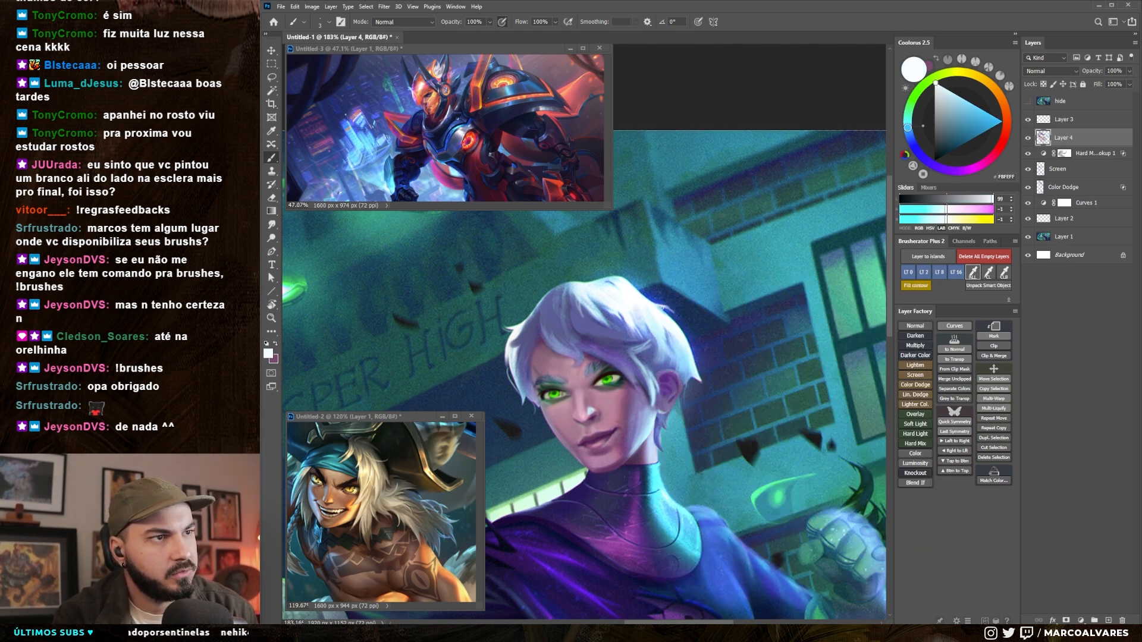
alt+click(665, 316)
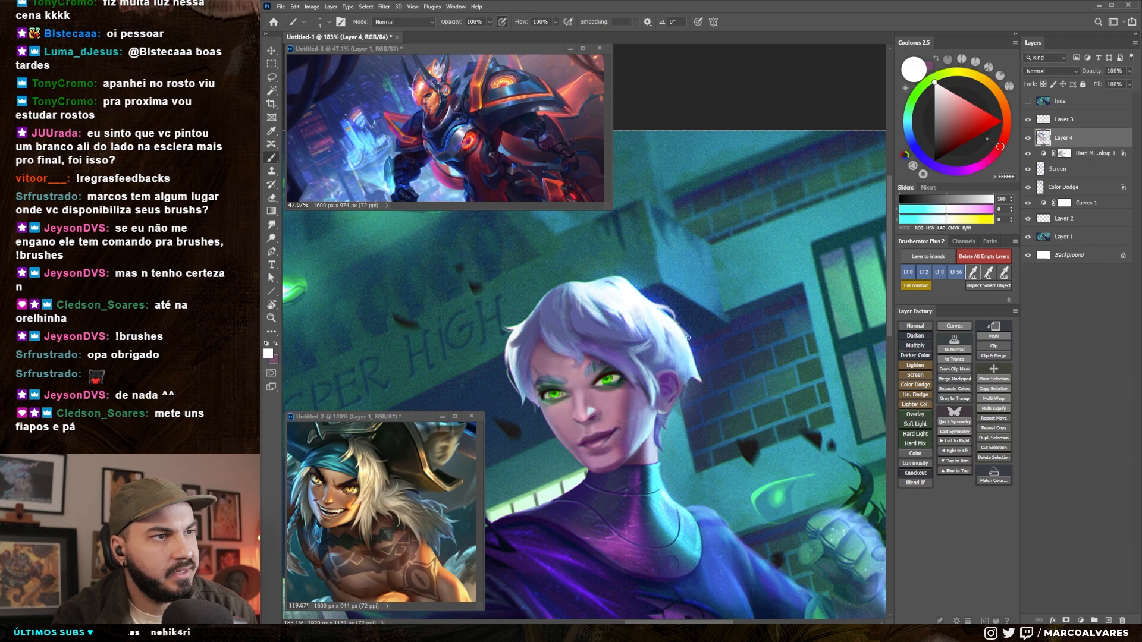
alt+click(691, 371)
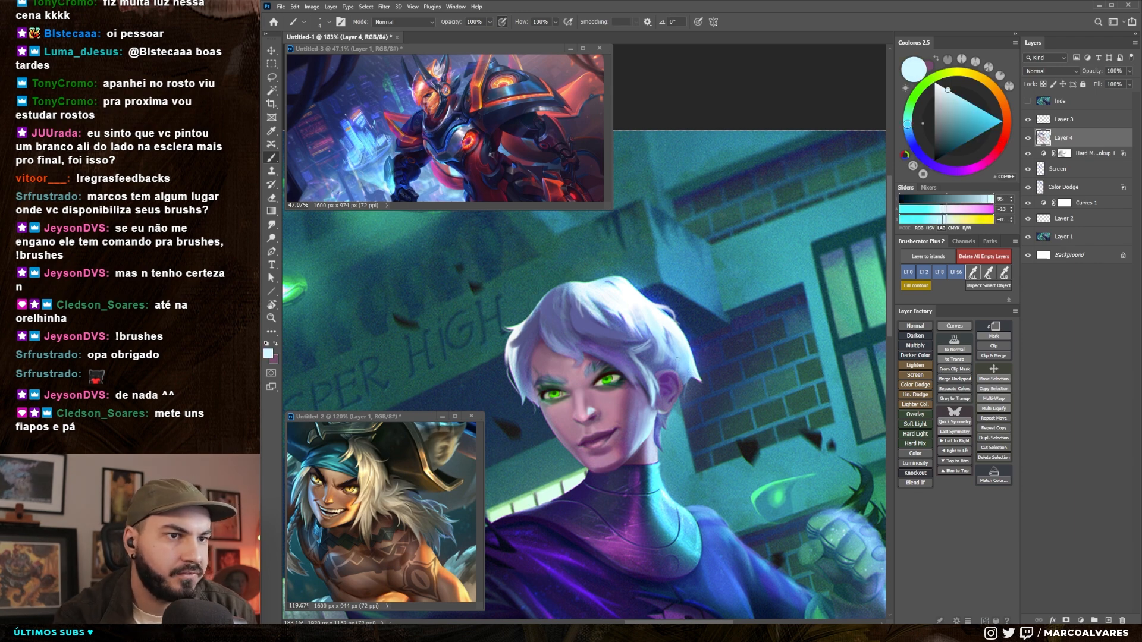
key(bracketleft)
key(bracketleft)
drag(677, 360, 671, 360)
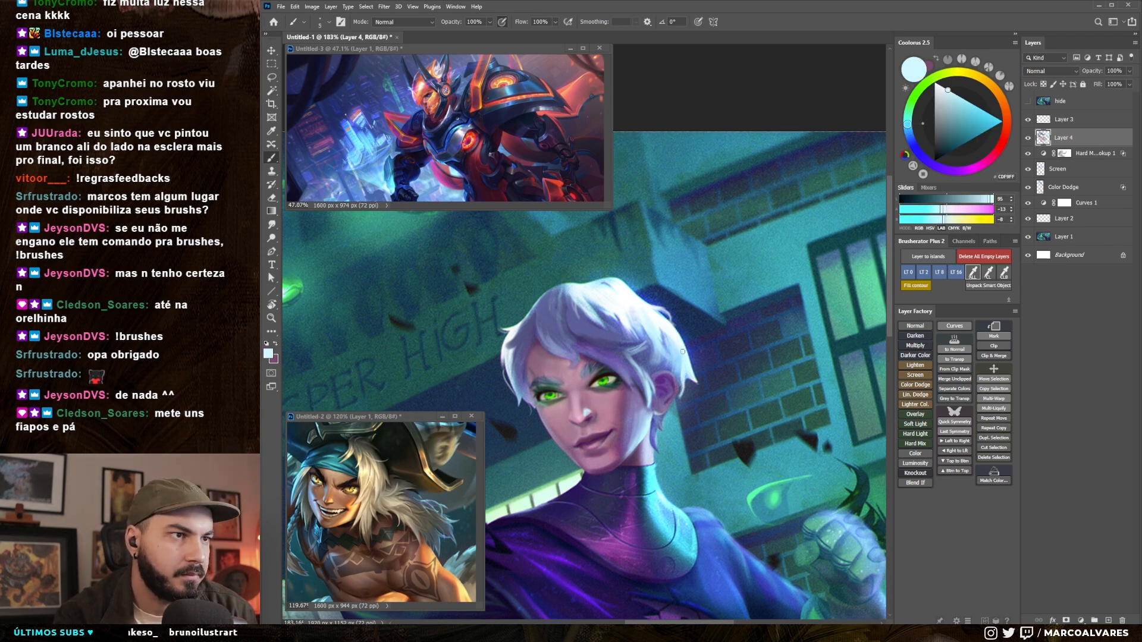
- Paint fine light strands over the top of the hair with a smaller brush and pale colours sampled from the hair
alt+click(661, 313)
drag(647, 302, 673, 317)
drag(617, 273, 637, 283)
key(bracketleft)
key(bracketleft)
alt+click(618, 294)
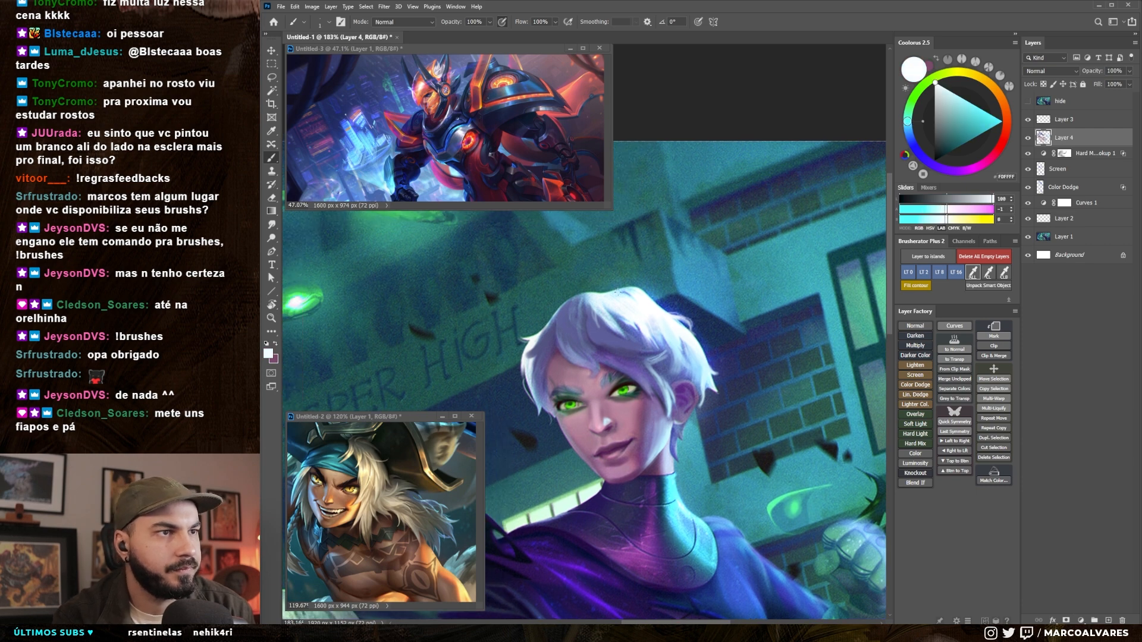
mouse_move(675, 334)
mouse_down()
mouse_move(621, 338)
mouse_move(690, 353)
mouse_move(692, 326)
mouse_up()
- Touch up the hair tips behind the ear with a slightly larger brush and colour sampled from the hair
alt+click(701, 378)
key(bracketright)
drag(700, 384, 710, 391)
alt+click(707, 377)
- Work broader strokes into the fringe with a much larger brush and tones sampled from the hair
alt+click(631, 345)
alt+click(617, 337)
key(bracketright)
key(bracketright)
key(bracketright)
key(bracketright)
key(bracketright)
key(bracketright)
drag(586, 323, 628, 350)
mouse_move(612, 398)
mouse_down()
mouse_move(664, 334)
mouse_move(654, 371)
mouse_up()
- Paint thin strands along the crown and front edge of the hair with a much smaller brush and sampled hair colours
alt+click(631, 268)
key(bracketleft)
key(bracketleft)
key(bracketleft)
key(bracketleft)
key(bracketleft)
key(bracketleft)
alt+click(618, 263)
mouse_move(633, 258)
mouse_down()
mouse_move(571, 287)
mouse_move(583, 286)
mouse_move(562, 279)
mouse_up()
alt+click(590, 292)
alt+click(567, 307)
mouse_move(731, 348)
mouse_down()
mouse_move(660, 350)
mouse_move(721, 350)
mouse_up()
- Refine the brows and nearby skin with teal, muted pink and blue tones sampled from the painting
alt+click(588, 355)
key(bracketright)
key(bracketright)
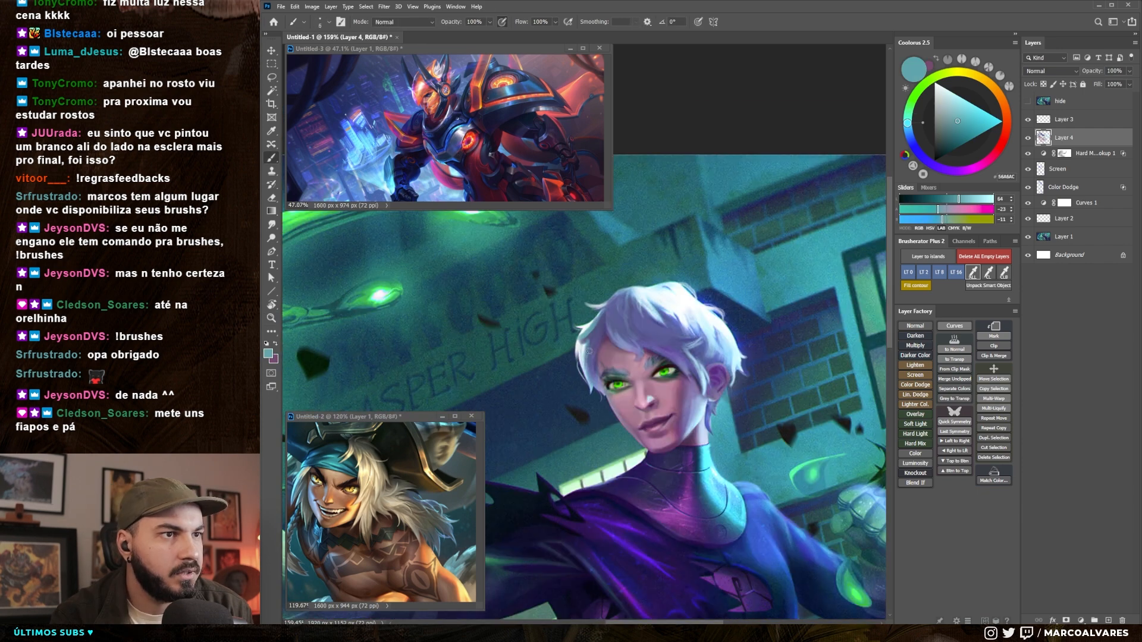
drag(601, 376, 558, 341)
alt+click(591, 332)
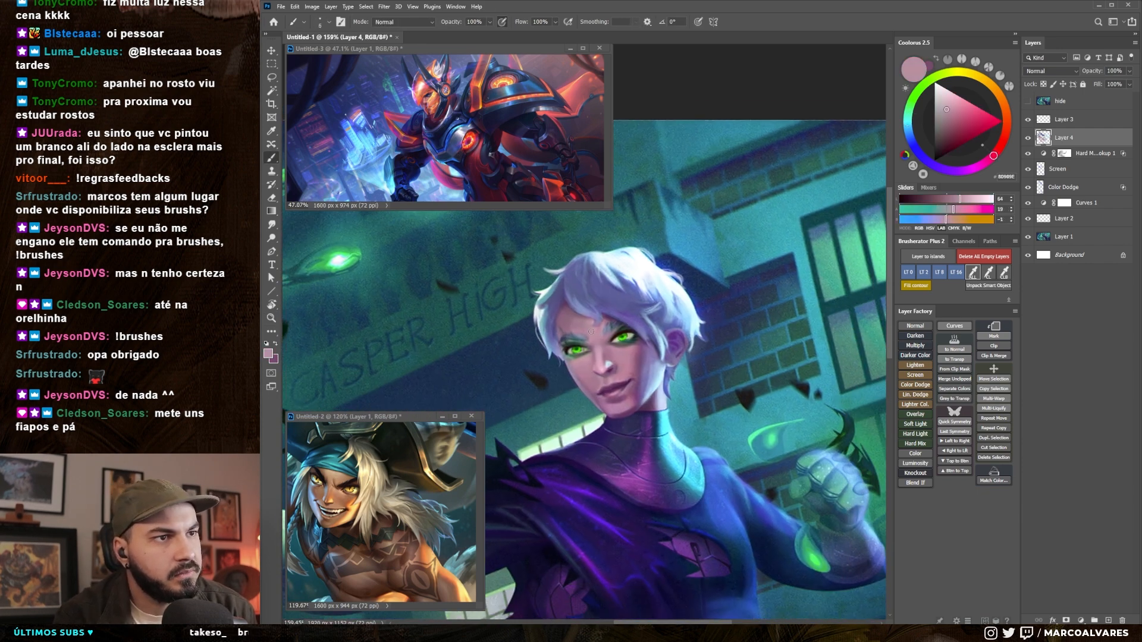
alt+click(585, 329)
alt+click(559, 346)
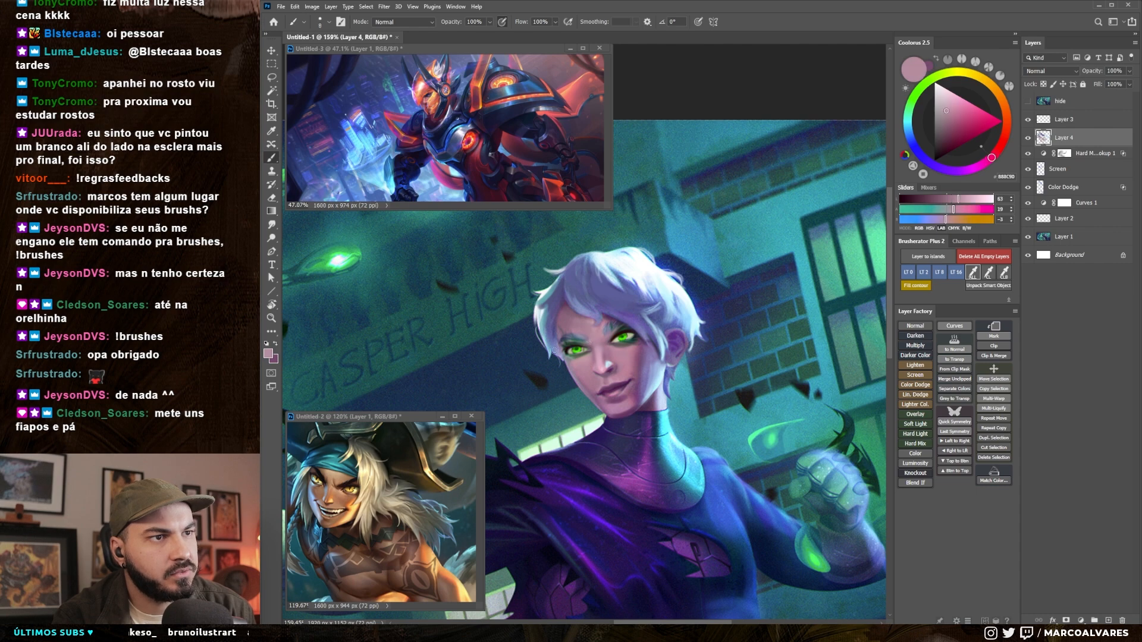
alt+click(605, 289)
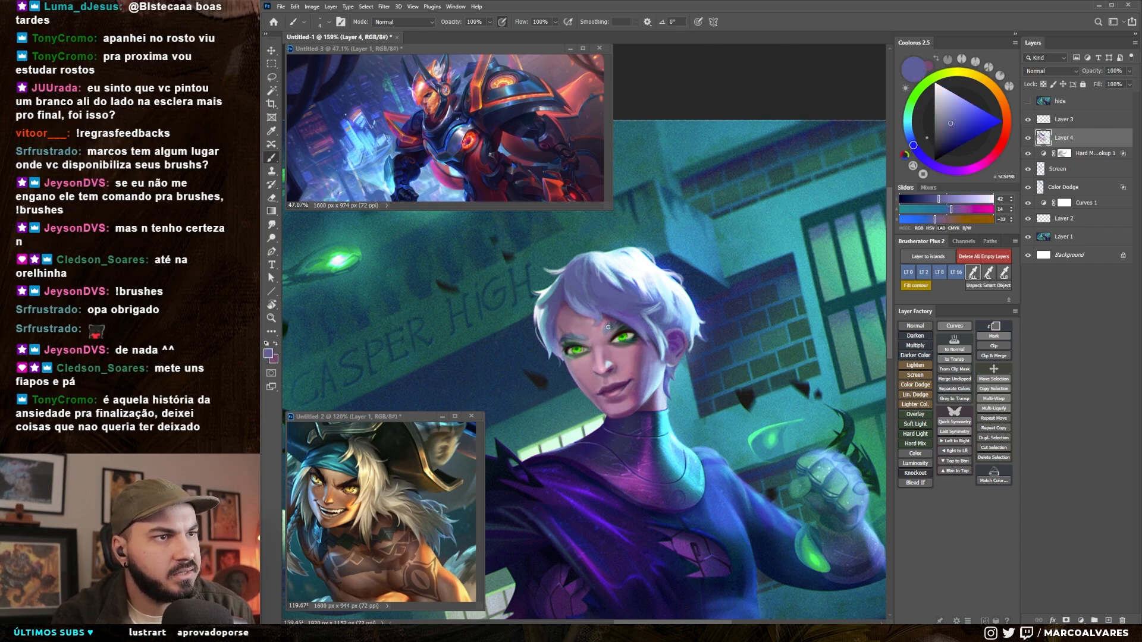
alt+click(588, 268)
drag(551, 340, 562, 328)
key([)
- Lighten a pink sampled from the skin and create a new layer above Layer 4 for facial highlights
alt+click(630, 348)
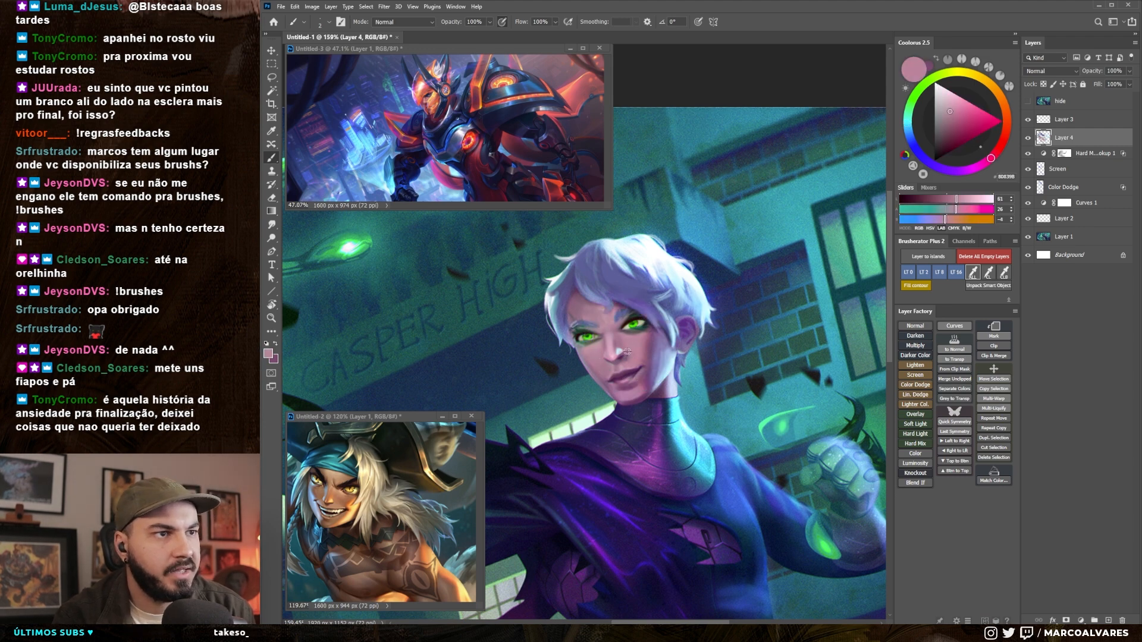
scroll(632, 342, up, 2)
alt+click(634, 333)
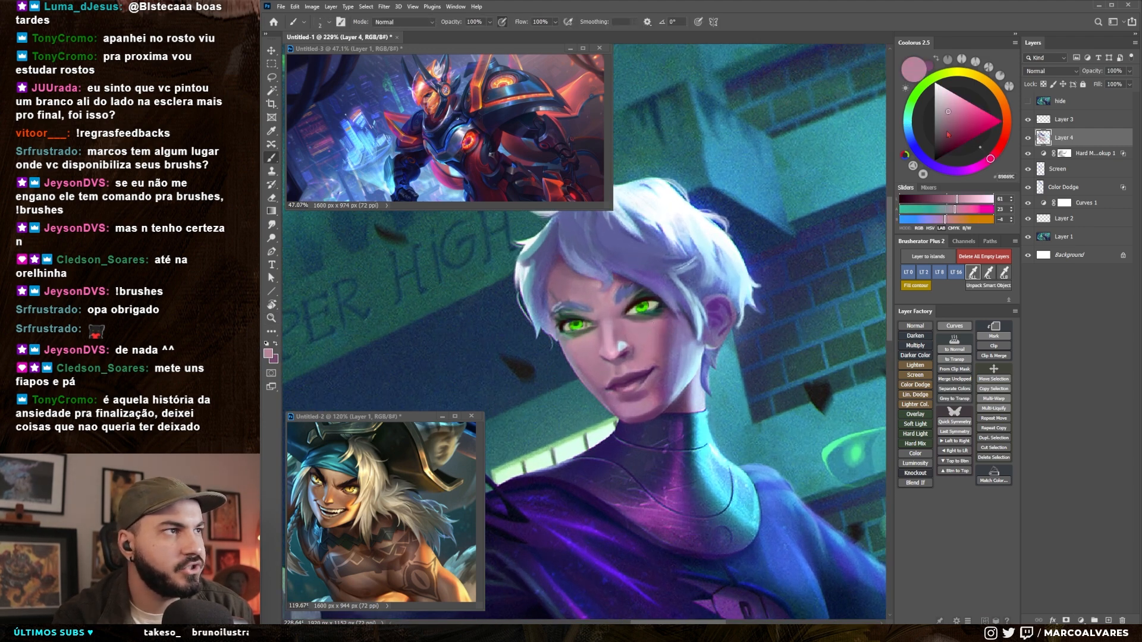
click(950, 109)
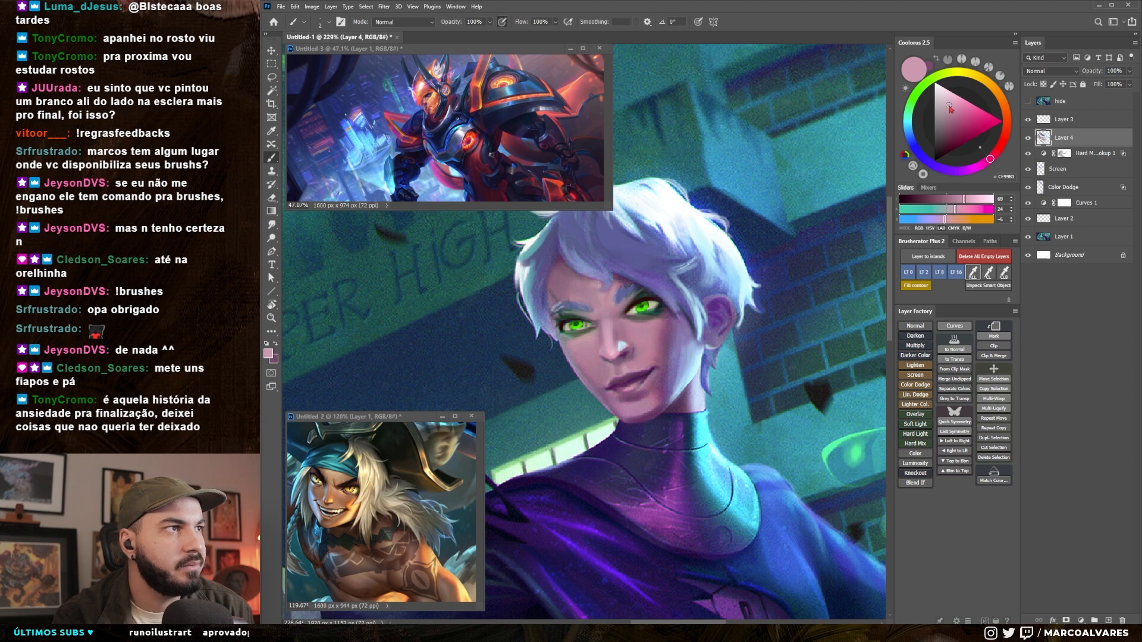
click(945, 102)
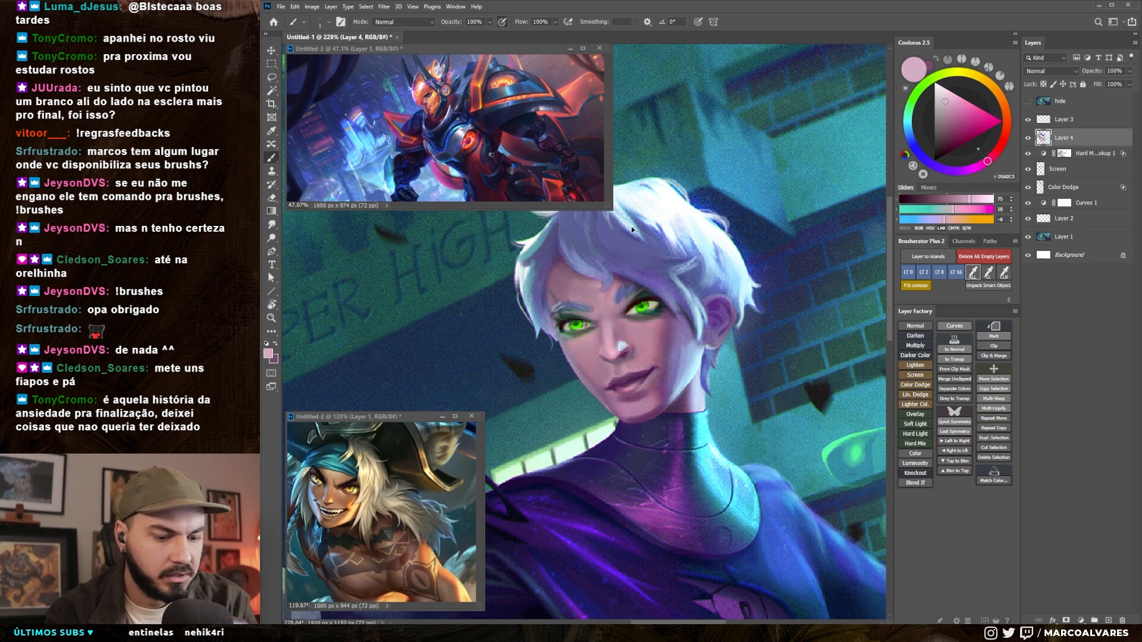
key(ctrl+alt+shift+n)
drag(650, 312, 646, 327)
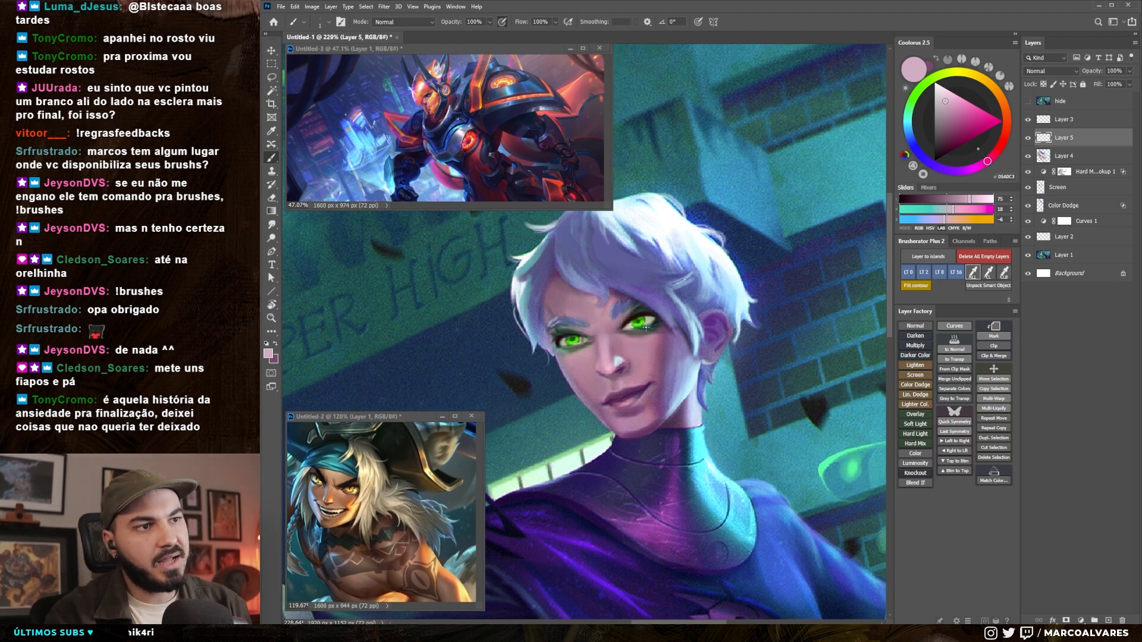
- Retouch the forehead on Layer 4 with a larger brush and muted pink sampled from the skin
click(1076, 152)
key(x)
key(bracketright)
alt+click(578, 301)
key(bracketright)
key(bracketright)
key(bracketright)
key(bracketright)
key(bracketright)
key(bracketright)
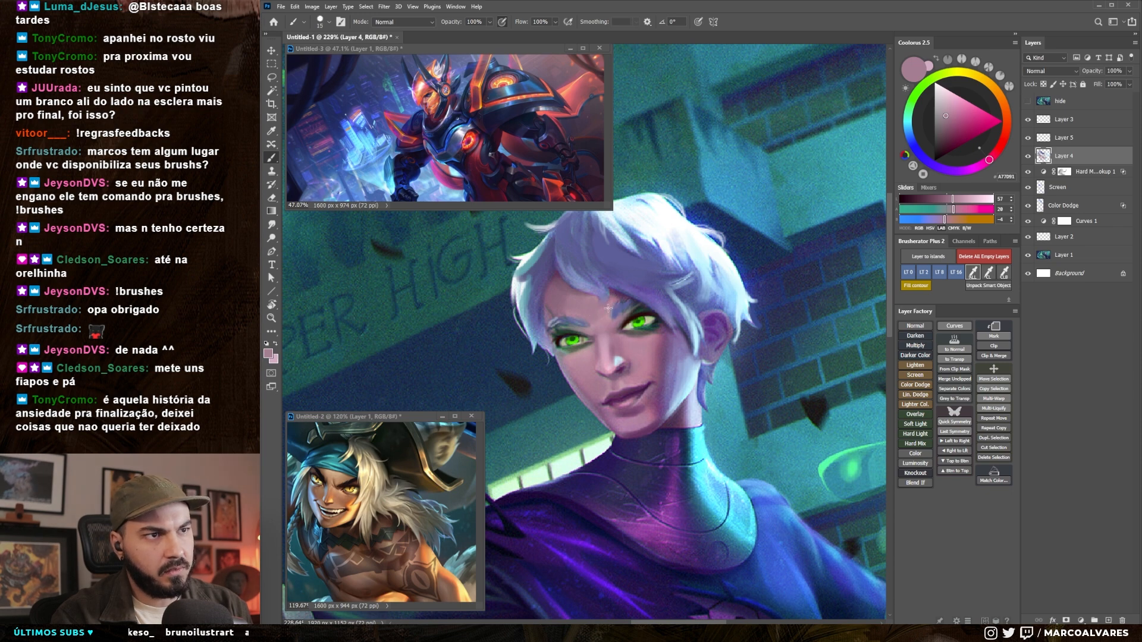
key(bracketleft)
alt+click(565, 305)
- Add small light-pink highlights around the eyes and nose on Layer 5 with a fine brush
key(alt+bracketright)
alt+click(627, 334)
key(bracketleft)
key(bracketleft)
key(bracketleft)
key(bracketleft)
key(bracketleft)
key(bracketleft)
key(bracketleft)
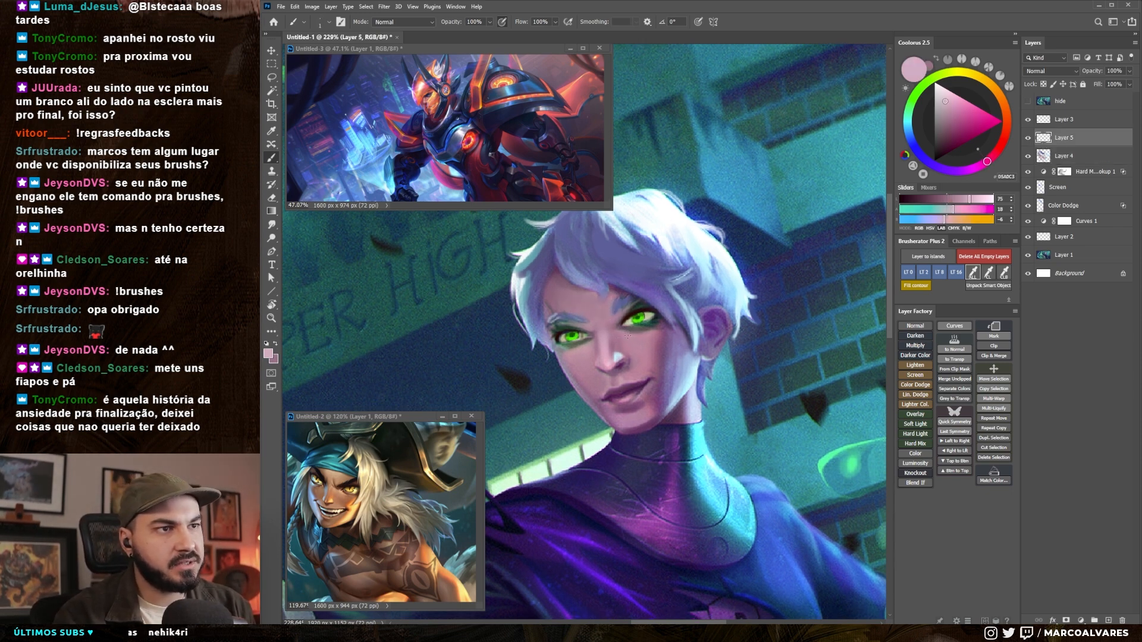
key(bracketright)
drag(625, 335, 587, 346)
key(e)
key(b)
key(bracketright)
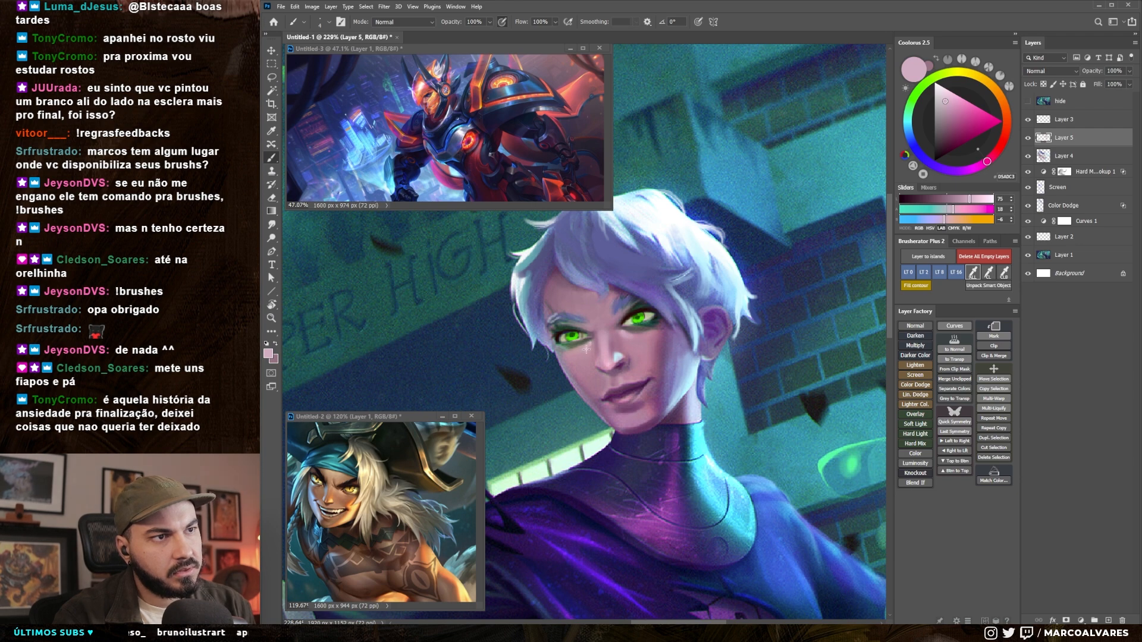
- Add a light-pink highlight beside the nostril and soften it with the Smudge tool
scroll(635, 368, up, 3)
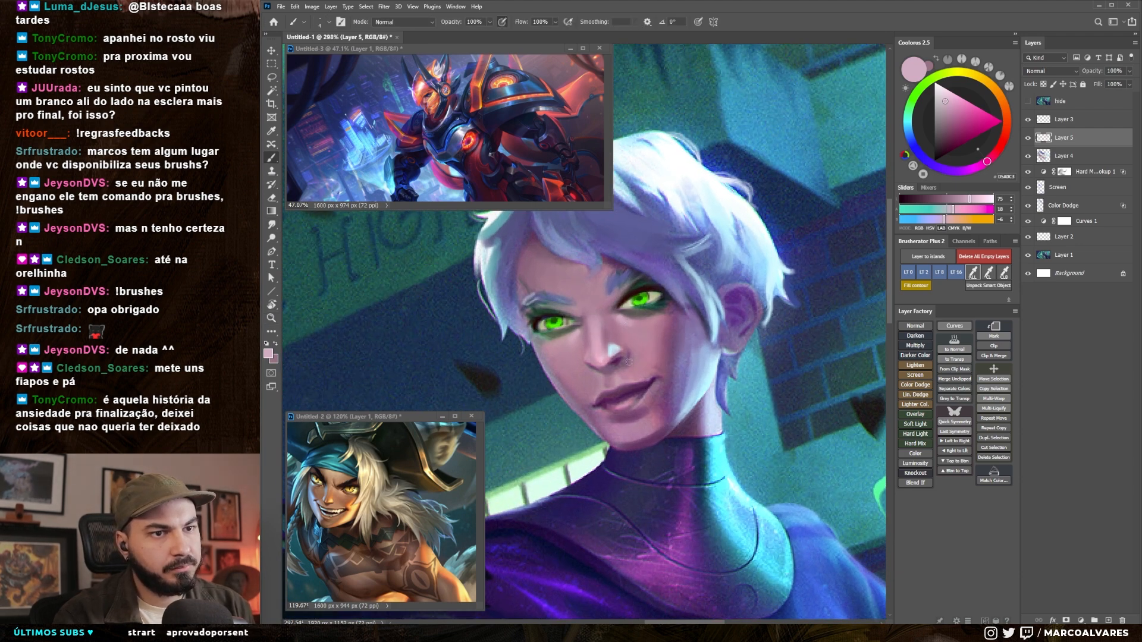
drag(631, 357, 630, 361)
key(bracketright)
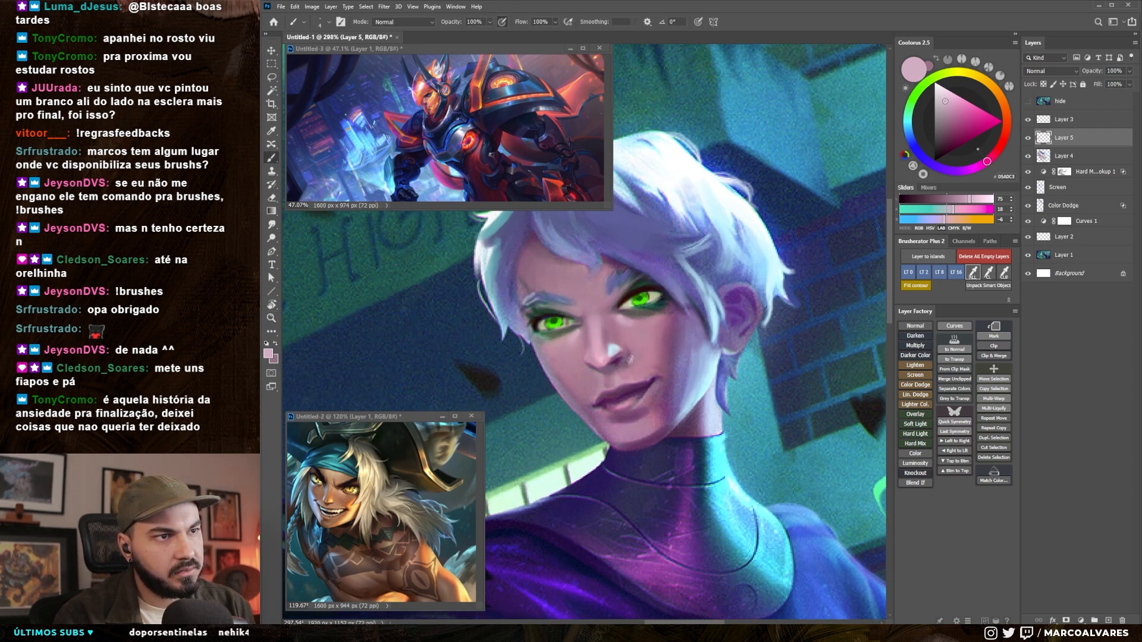
drag(633, 358, 637, 361)
key(r)
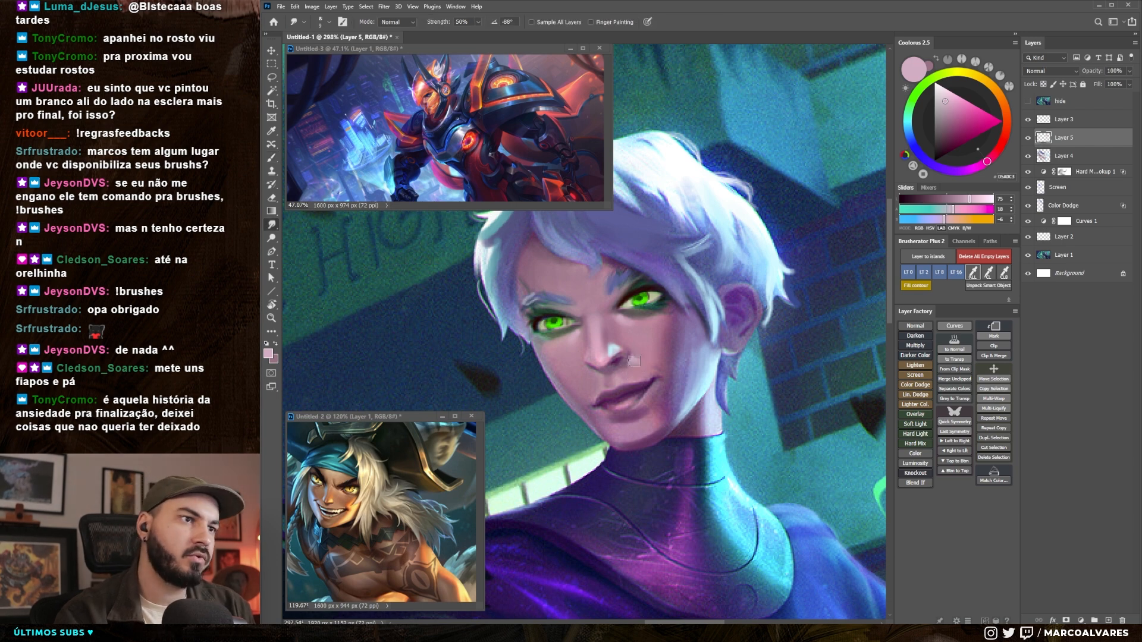
key(b)
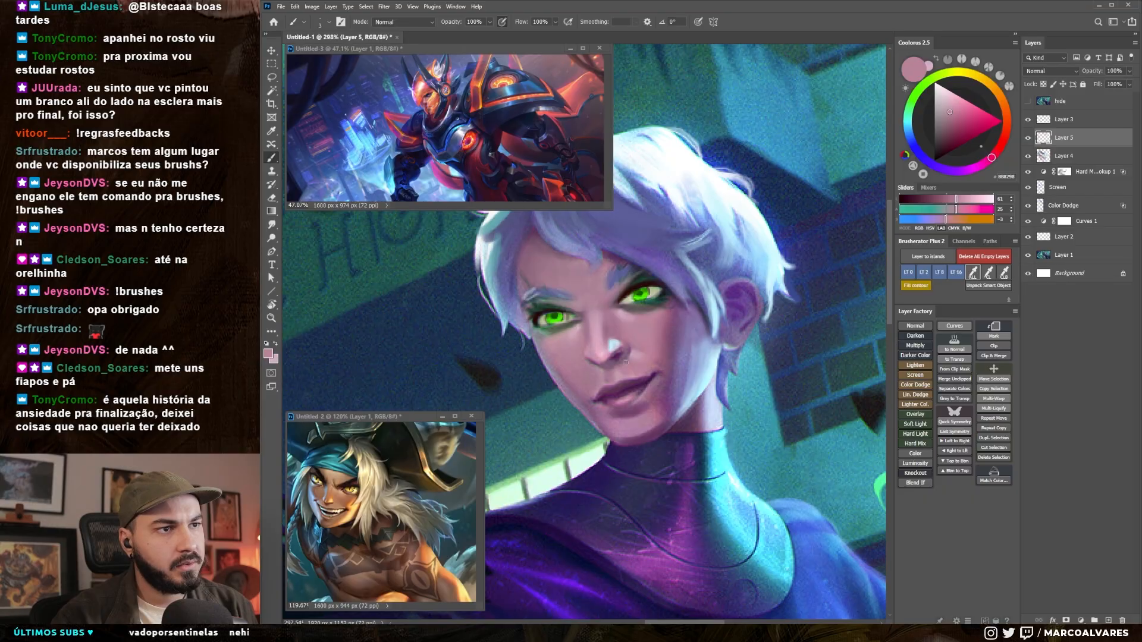
- Refine the highlights around the nose and cheek with a paler pink and sampled skin tones, using the Eraser for cleanup
alt+click(599, 352)
key(bracketleft)
drag(946, 105, 947, 99)
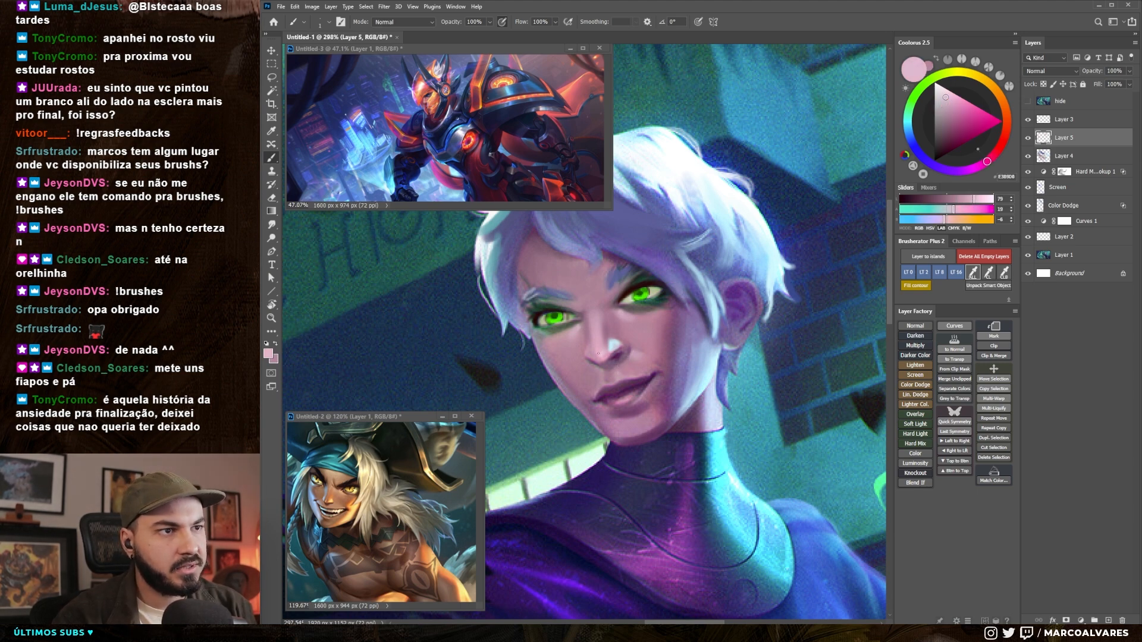
drag(945, 97, 945, 89)
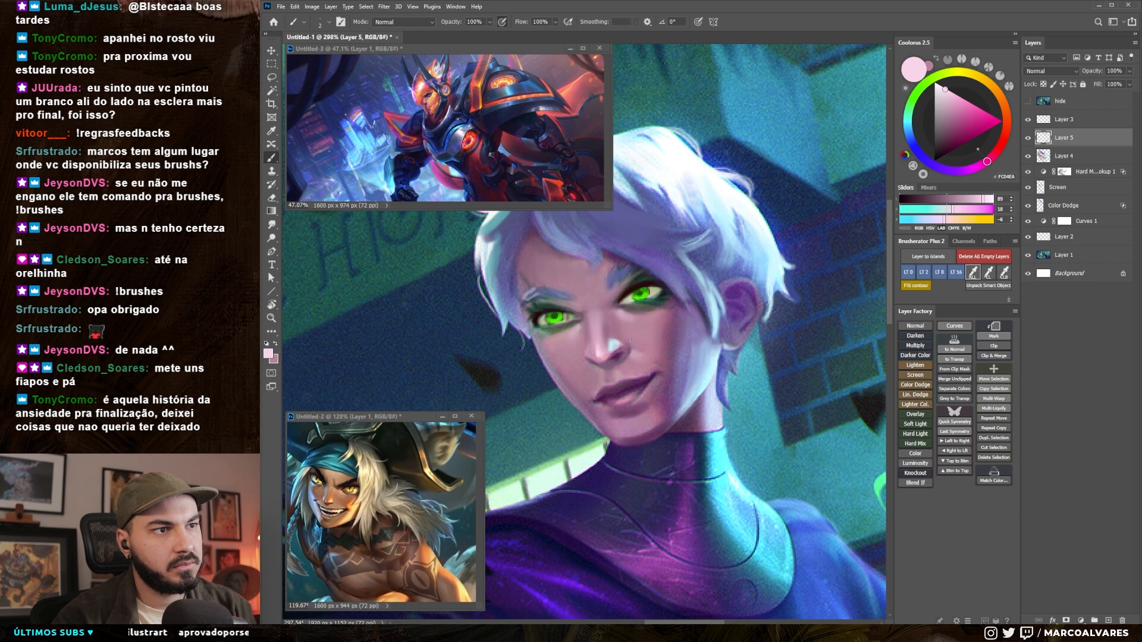
alt+click(630, 340)
key(e)
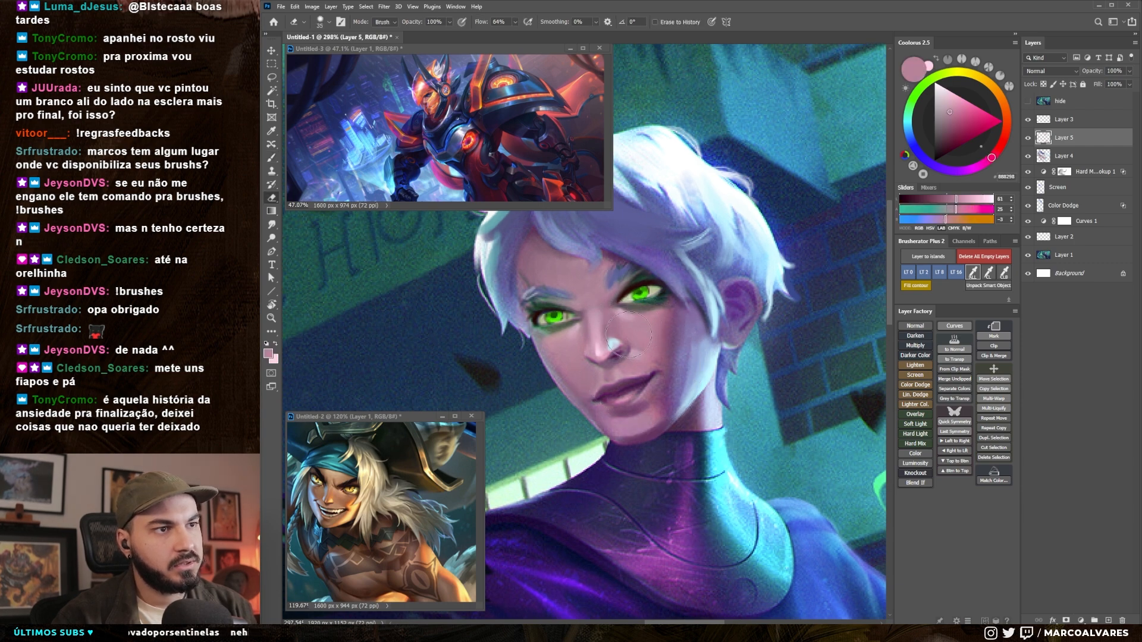
key(b)
key(x)
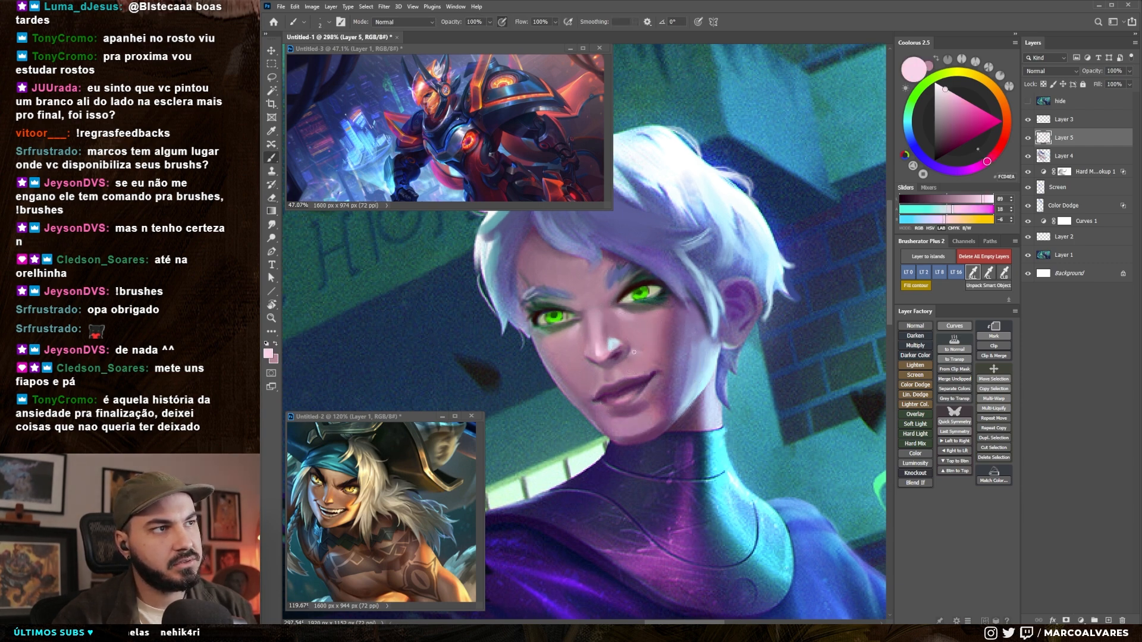
alt+click(644, 358)
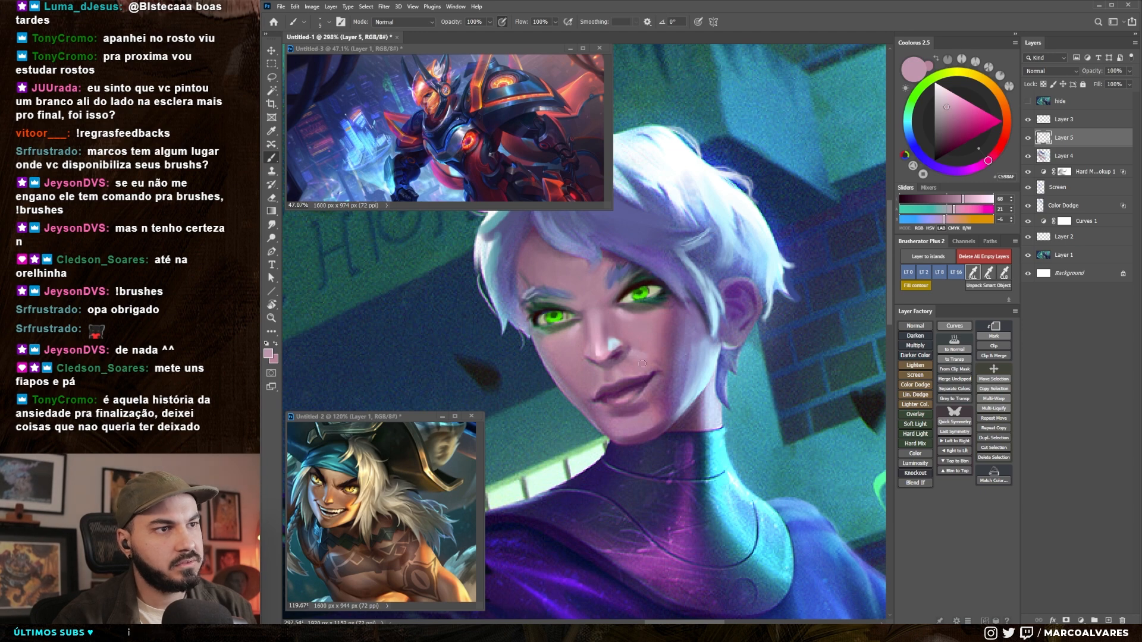
alt+click(641, 360)
- Mirror the canvas view and soften the skin between the brows with light pink and the Smudge tool
key(z)
mouse_move(641, 364)
mouse_down()
mouse_move(628, 394)
mouse_move(649, 304)
mouse_move(665, 314)
mouse_up()
alt+click(666, 342)
key(z)
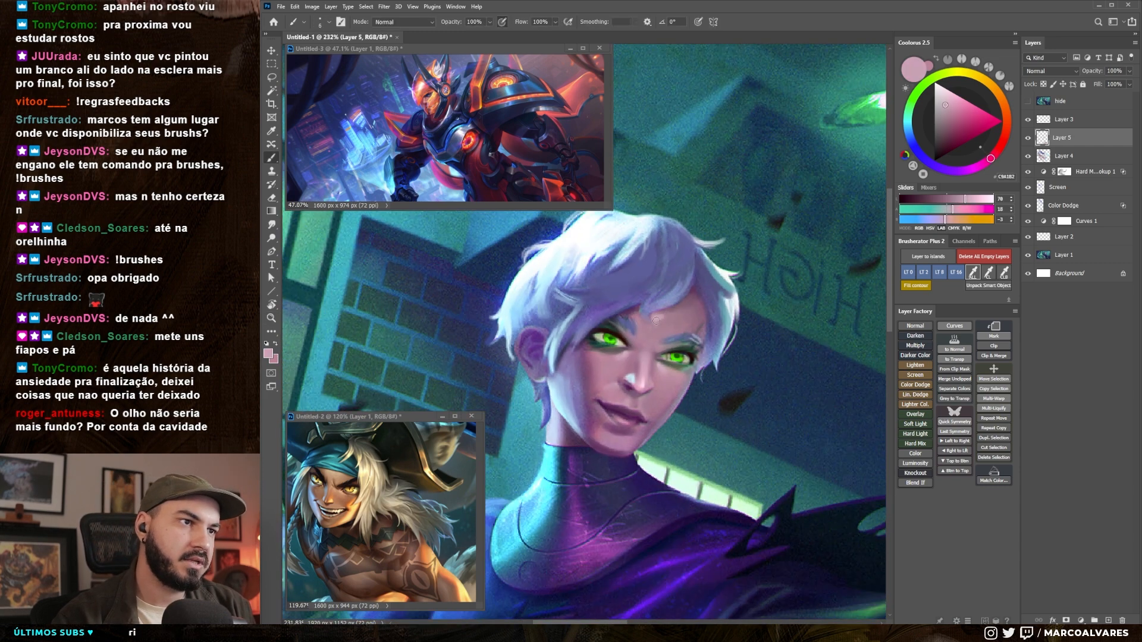
drag(661, 316, 665, 325)
key(r)
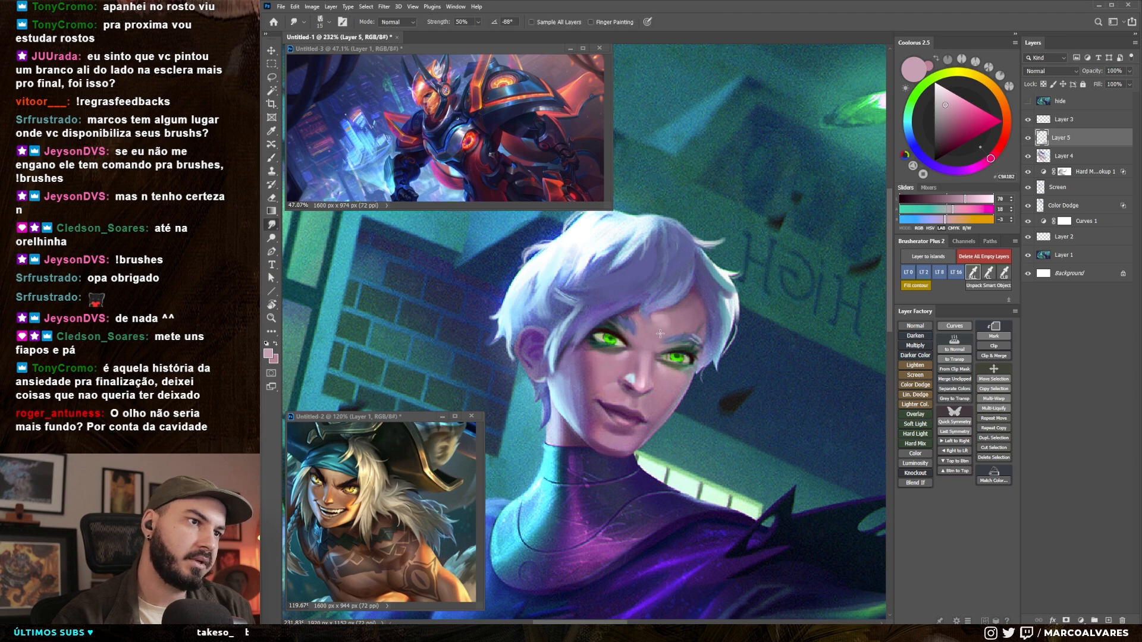
key(b)
- Undo the last stroke and deepen the area between the eyes and brows with darker mauve sampled from the face
scroll(646, 326, down, 1)
alt+click(622, 322)
key(ctrl+z)
right_click(633, 324)
alt+click(632, 330)
drag(629, 325, 636, 335)
alt+click(634, 319)
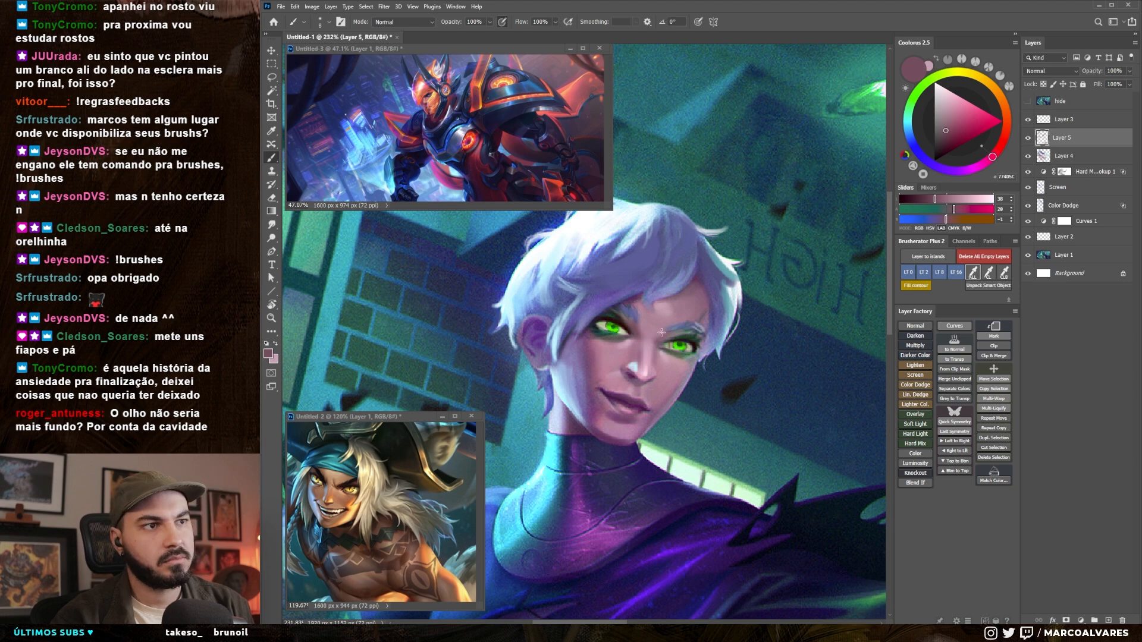
- Compare the retouched face with the original by toggling the hide layer, and review the whole illustration unmirrored
scroll(655, 349, down, 5)
key(ctrl+h)
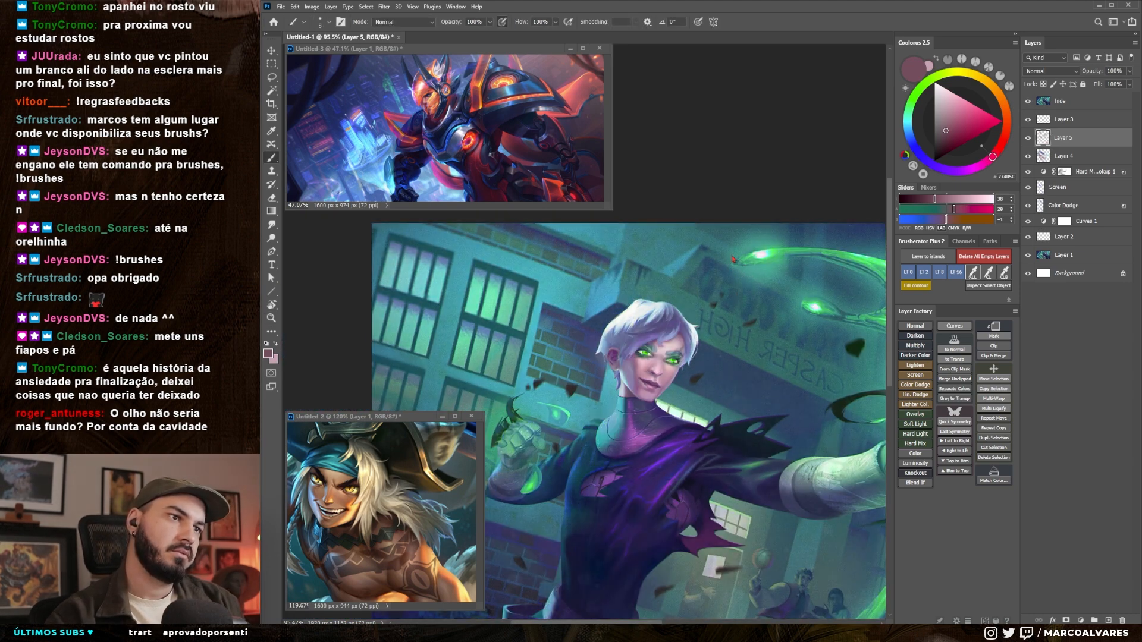
key(ctrl+h)
key(r)
scroll(674, 361, down, 3)
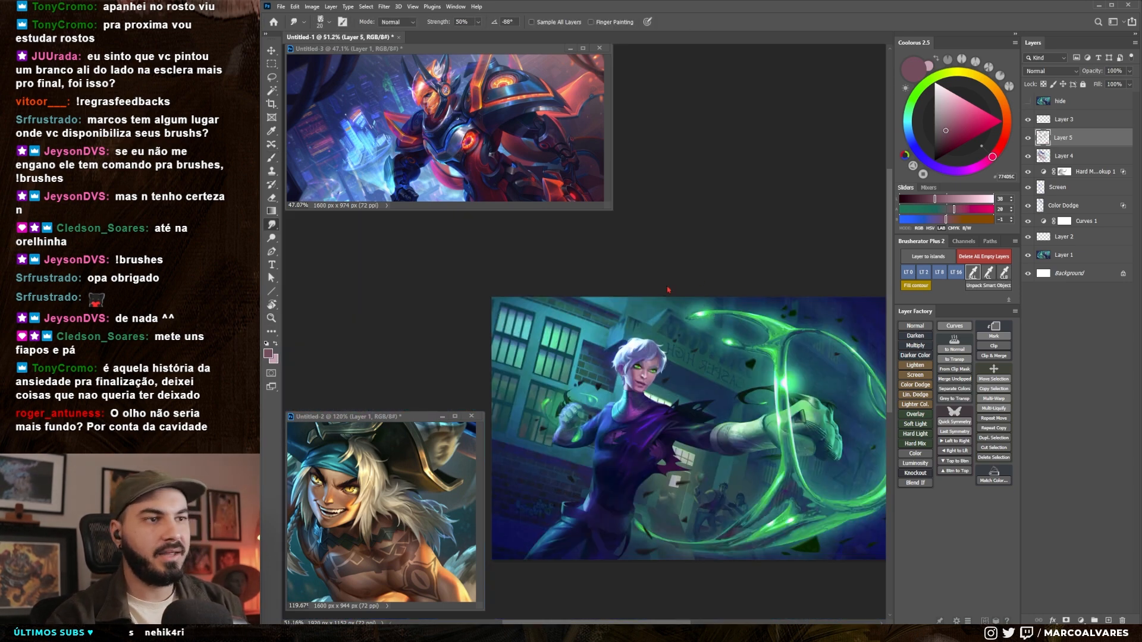
scroll(668, 290, up, 6)
key(b)
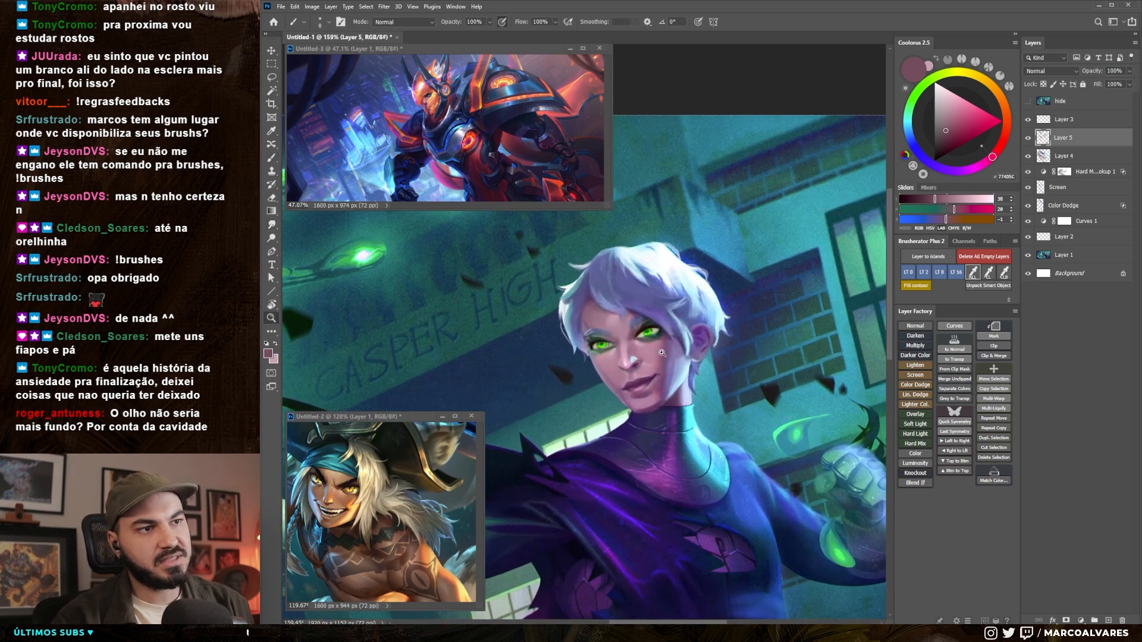
scroll(662, 353, down, 4)
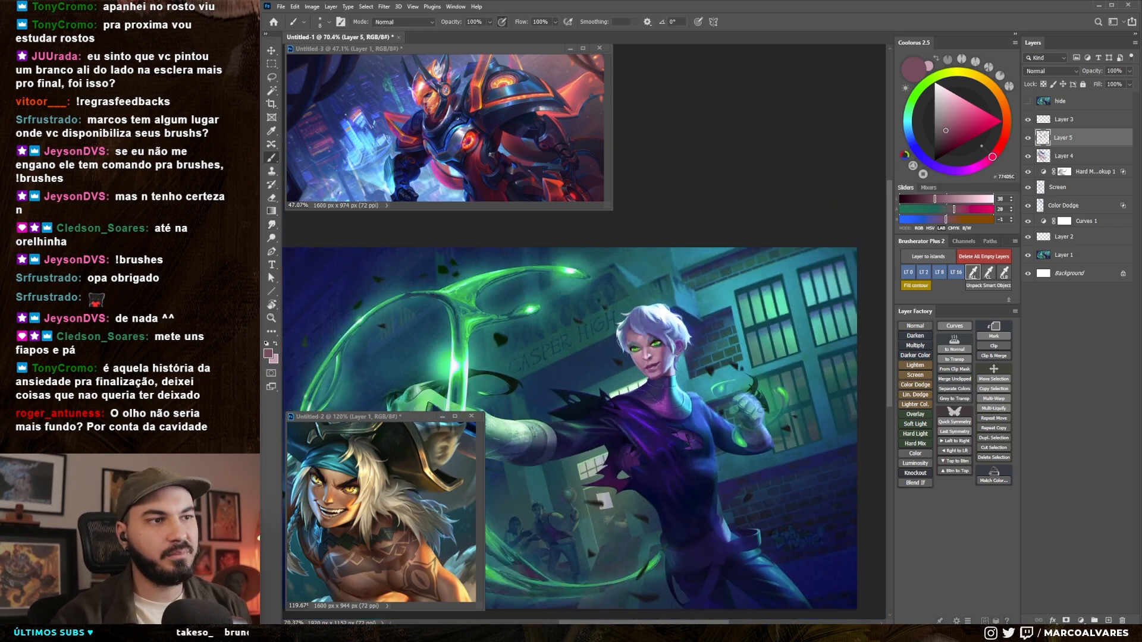
- Touch up the skin around the brow with a larger brush and sampled pink tones, and review the full illustration
scroll(657, 321, up, 5)
alt+click(647, 331)
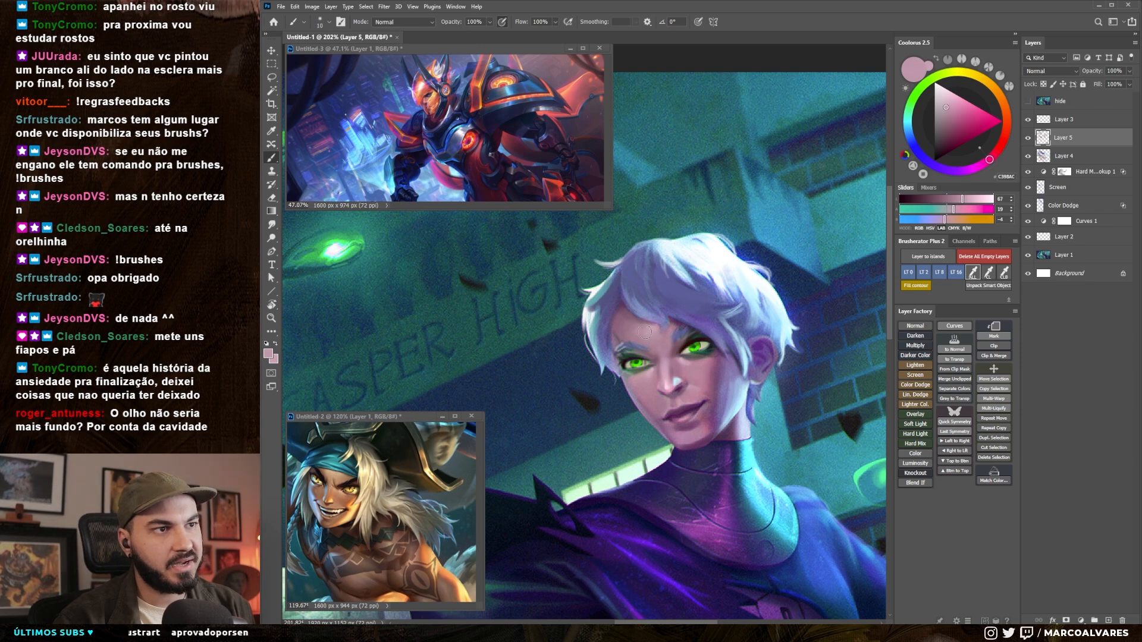
alt+click(623, 325)
scroll(630, 331, down, 5)
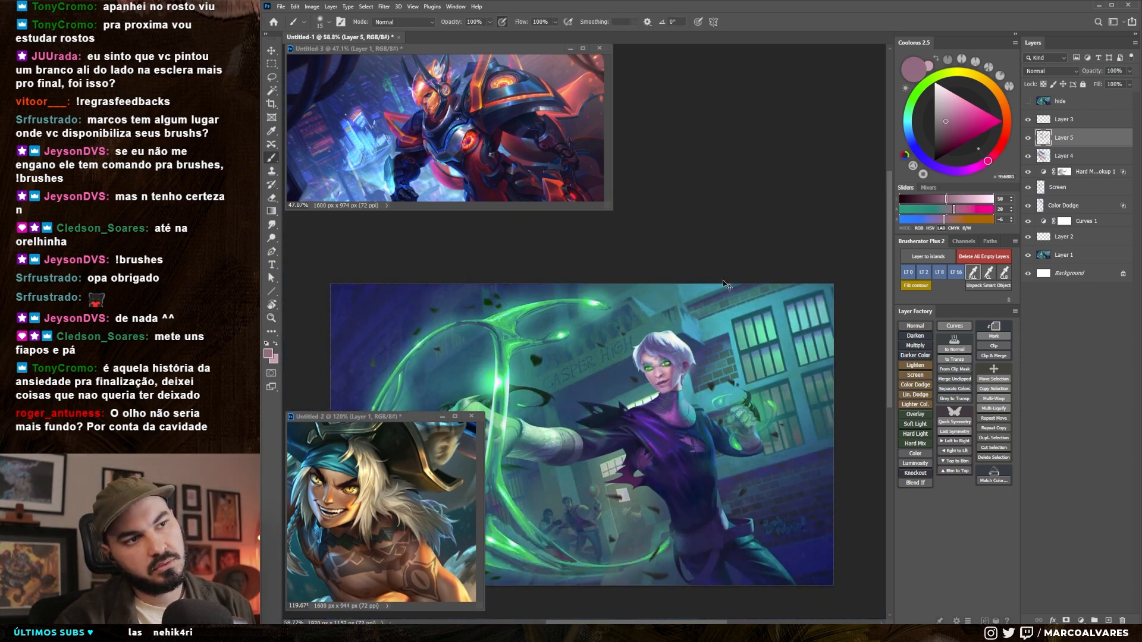
scroll(517, 379, up, 4)
scroll(517, 379, down, 4)
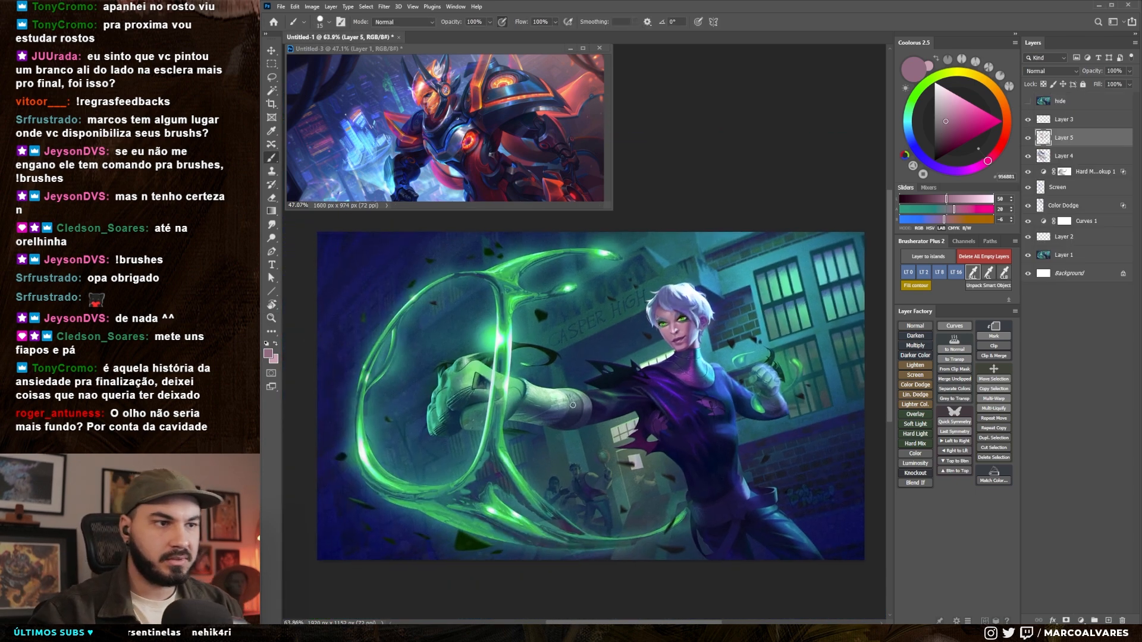
scroll(492, 529, up, 5)
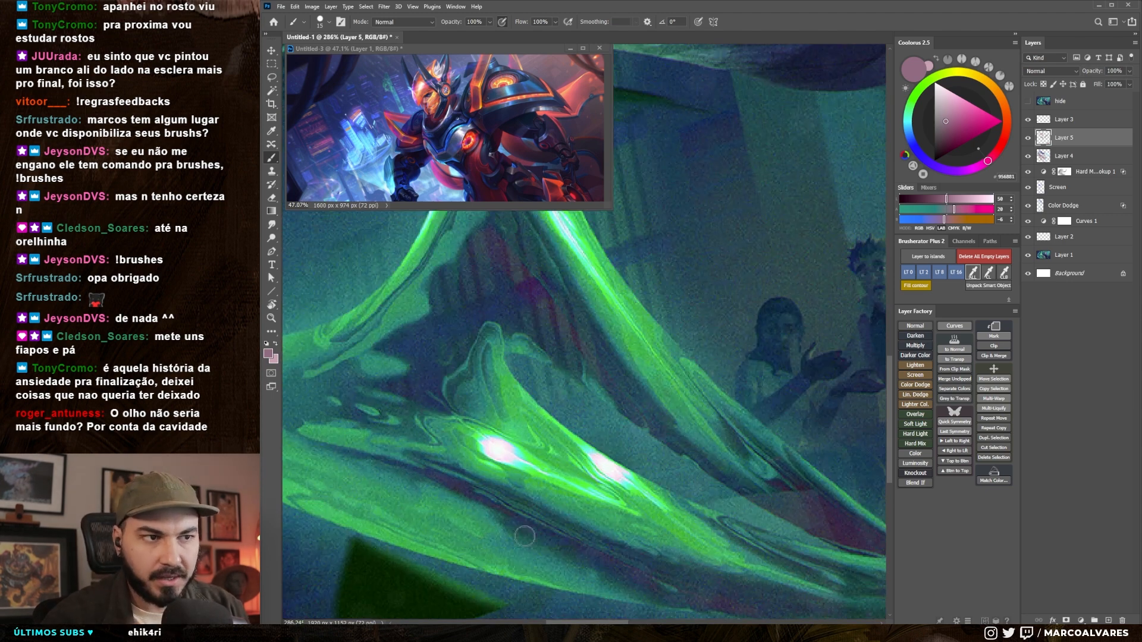
scroll(470, 531, down, 6)
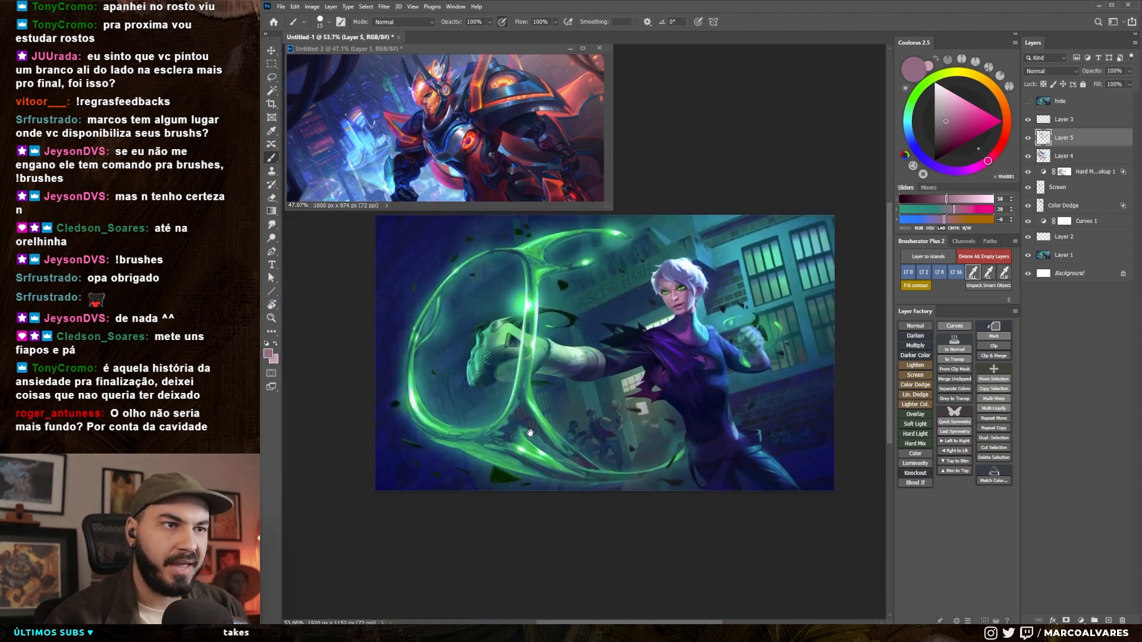
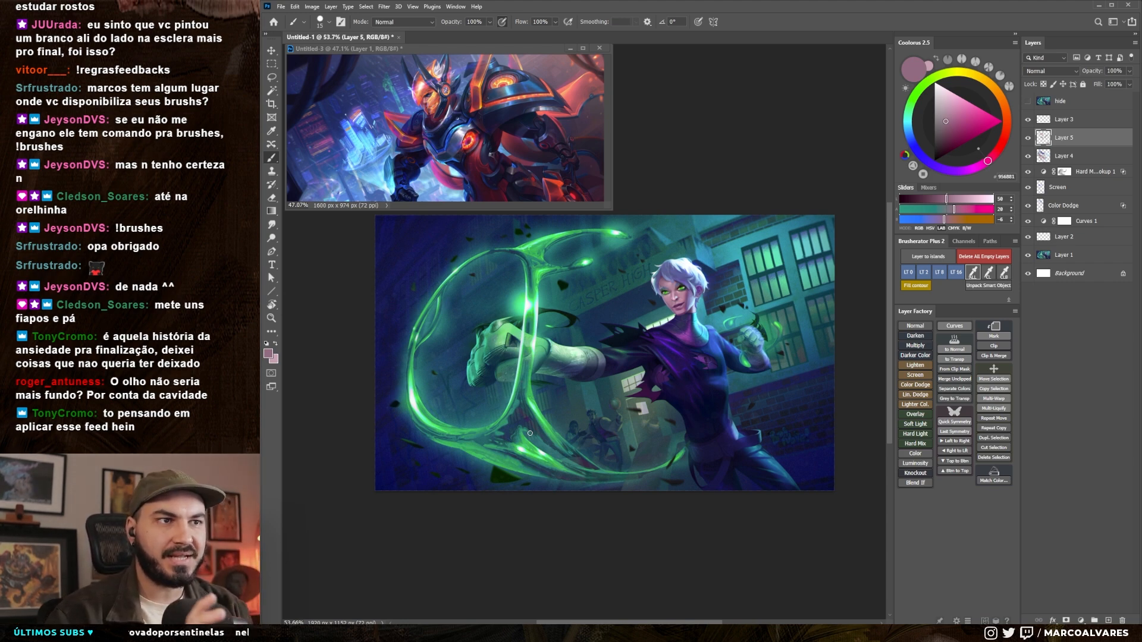
- Add a new layer above Layer 5 and try retouching the end of the green energy trail with sampled dark teal
drag(658, 492, 696, 418)
drag(696, 419, 691, 433)
key(ctrl+shift+alt+n)
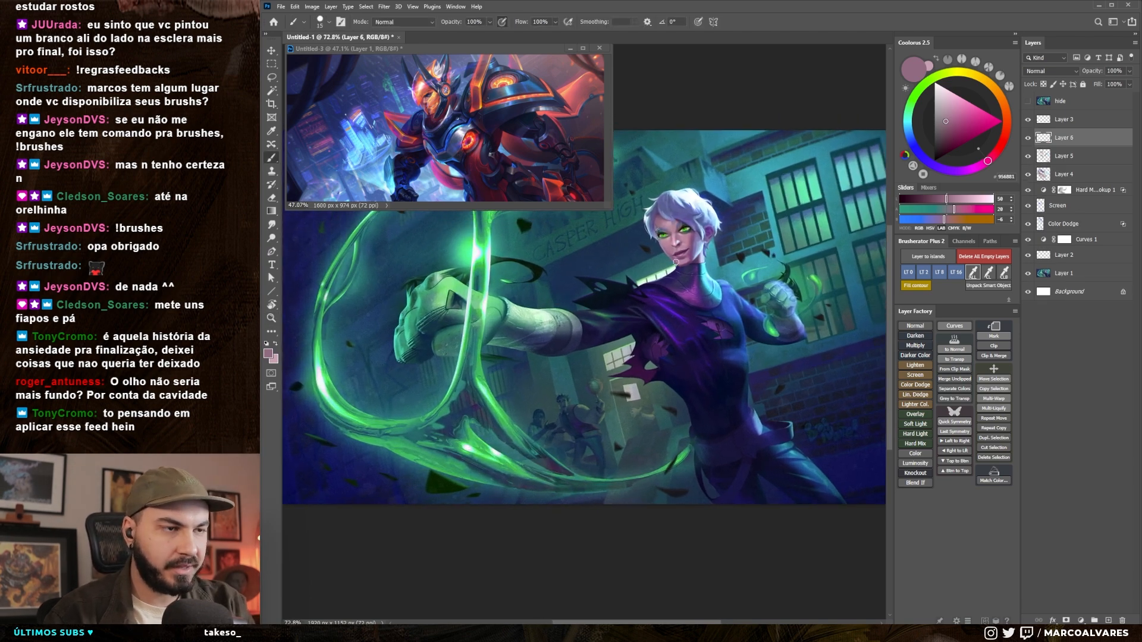
drag(687, 443, 685, 461)
key(ctrl+z)
alt+click(683, 461)
alt+click(669, 462)
mouse_move(667, 475)
mouse_down()
mouse_move(689, 455)
mouse_move(661, 477)
mouse_move(662, 456)
mouse_up()
key(bracketright)
key(bracketright)
alt+click(687, 469)
key(ctrl+z)
key(ctrl+z)
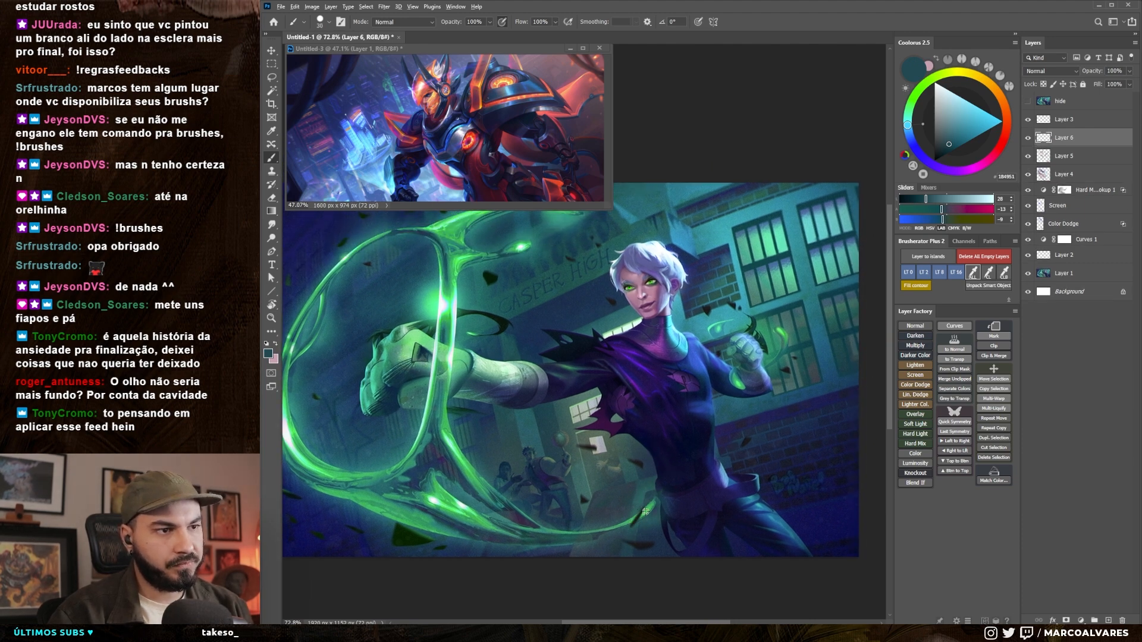
- Repaint the thin end of the green energy trail near the hip with sampled bright green, using a smaller brush
alt+click(647, 511)
drag(630, 519, 652, 502)
key(ctrl+z)
key(bracketleft)
key(bracketleft)
key(bracketleft)
key(bracketleft)
key(bracketleft)
drag(599, 532, 648, 511)
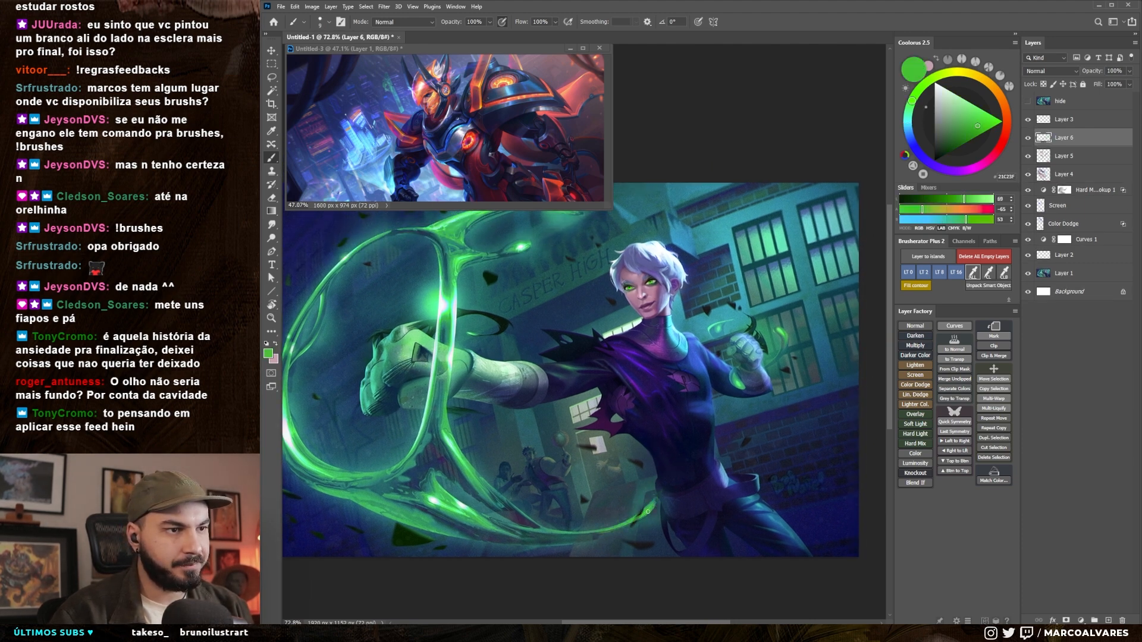
drag(536, 535, 625, 521)
key(ctrl+z)
key(bracketright)
mouse_move(537, 538)
mouse_down()
mouse_move(629, 524)
mouse_move(655, 504)
mouse_up()
- Paint a curved green energy streak behind the waist and break it up with sampled dark teal and green
drag(719, 443, 756, 410)
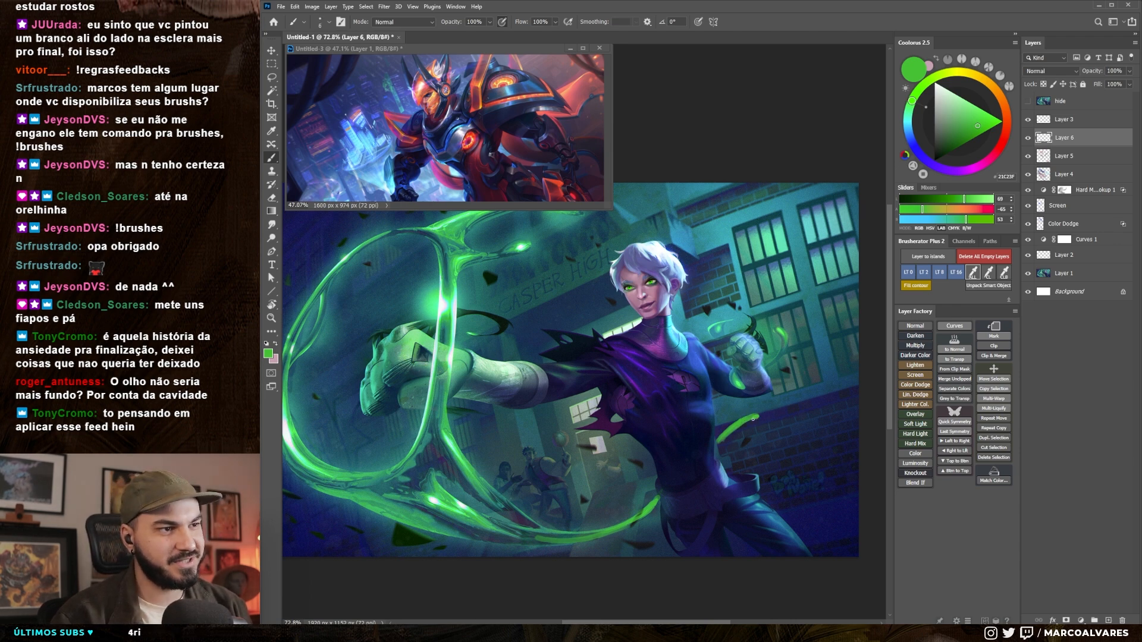
alt+click(527, 536)
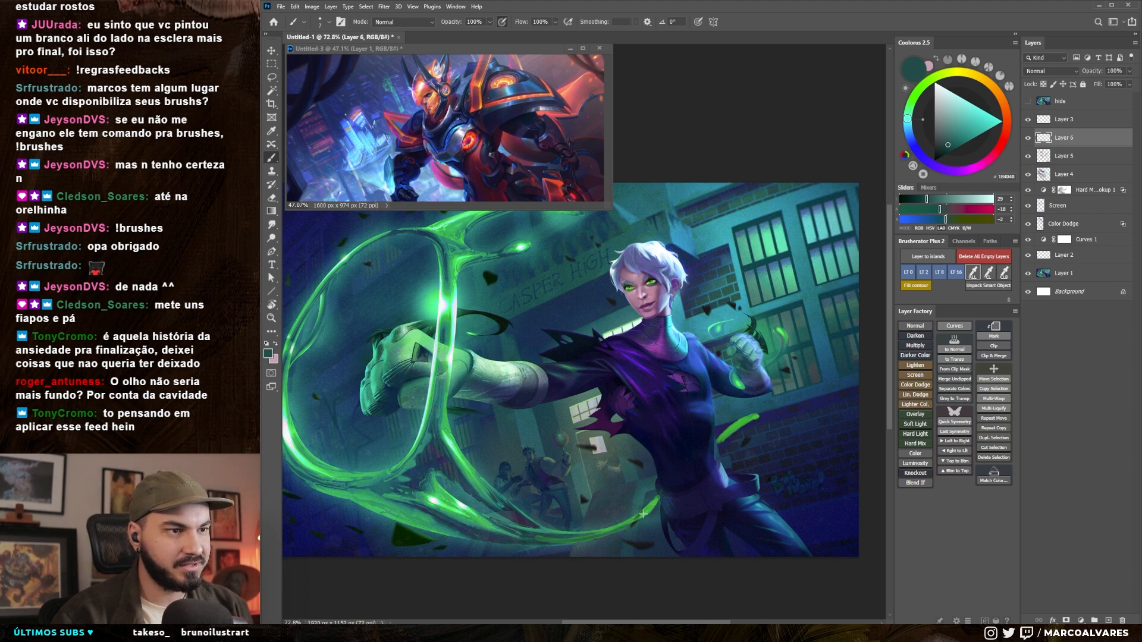
scroll(740, 424, down, 3)
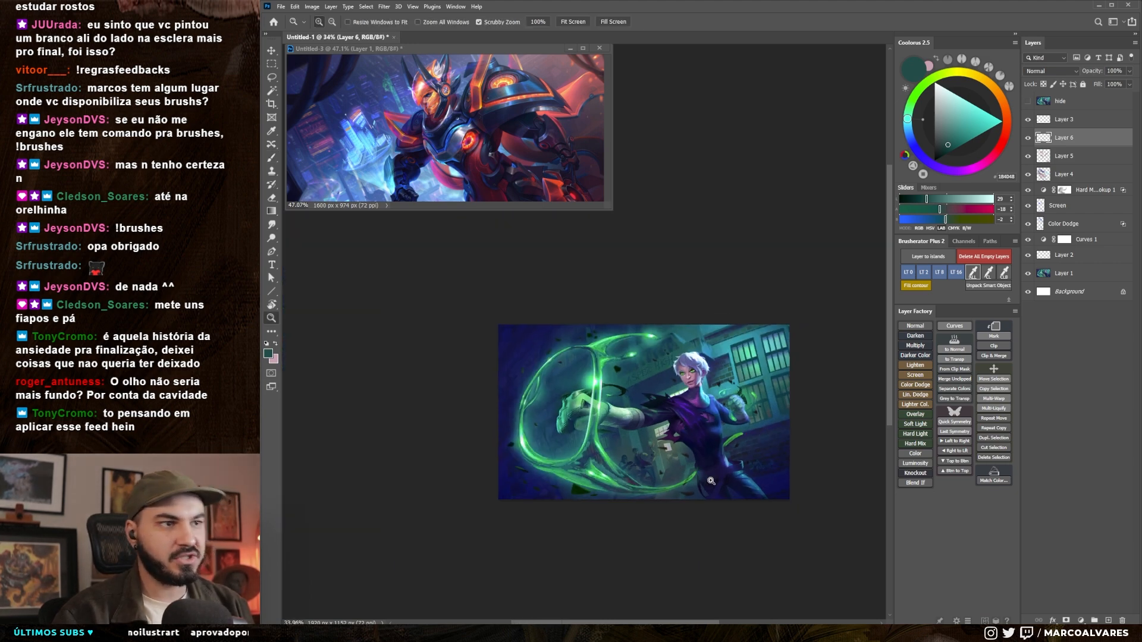
scroll(767, 343, up, 3)
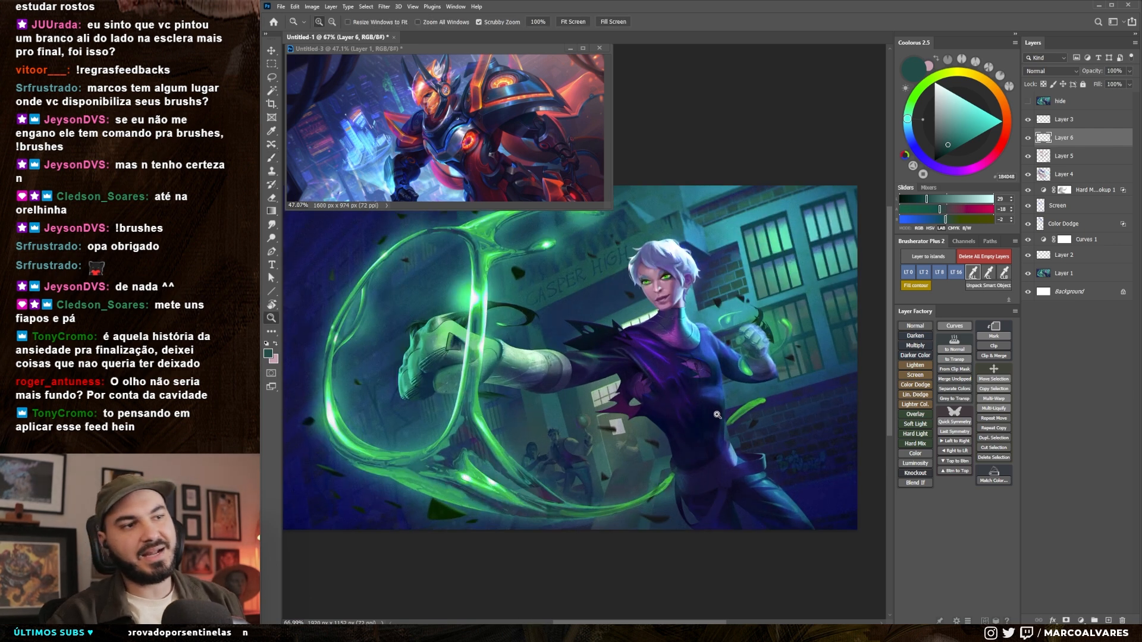
alt+click(763, 413)
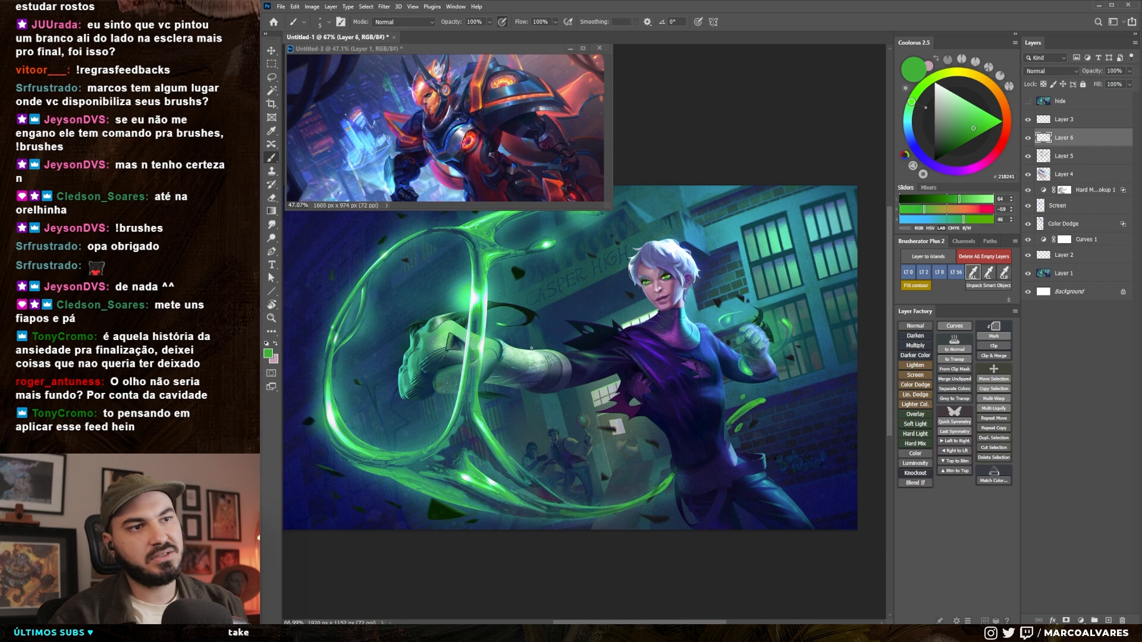
- Try adding thin arcs of sampled light green around the energy ring, and undo the last stroke
alt+click(497, 444)
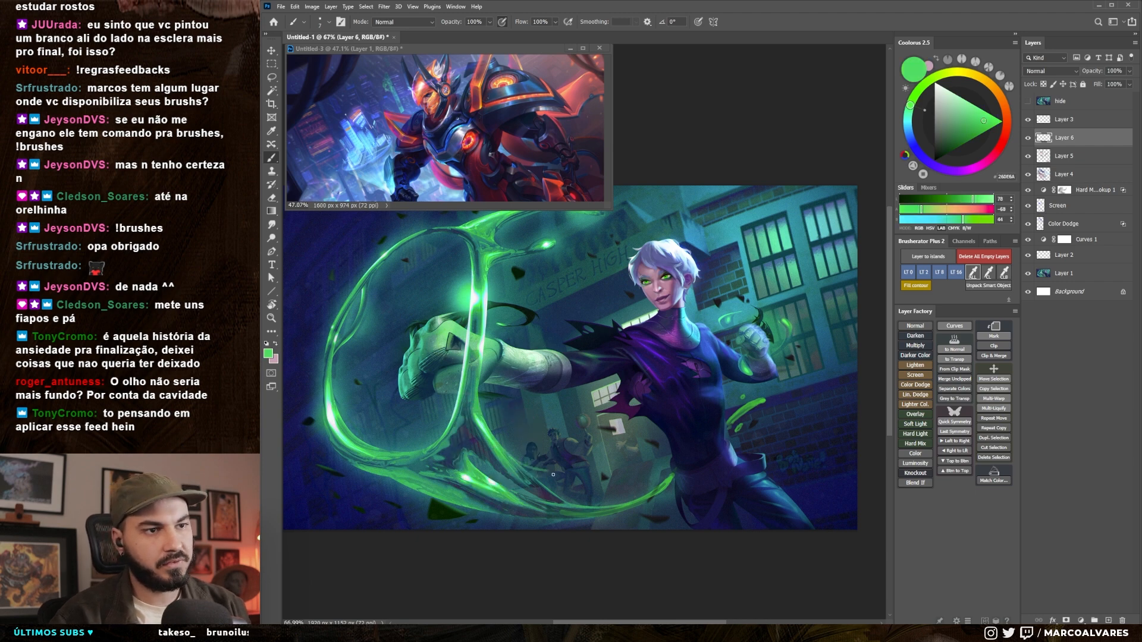
scroll(504, 451, down, 3)
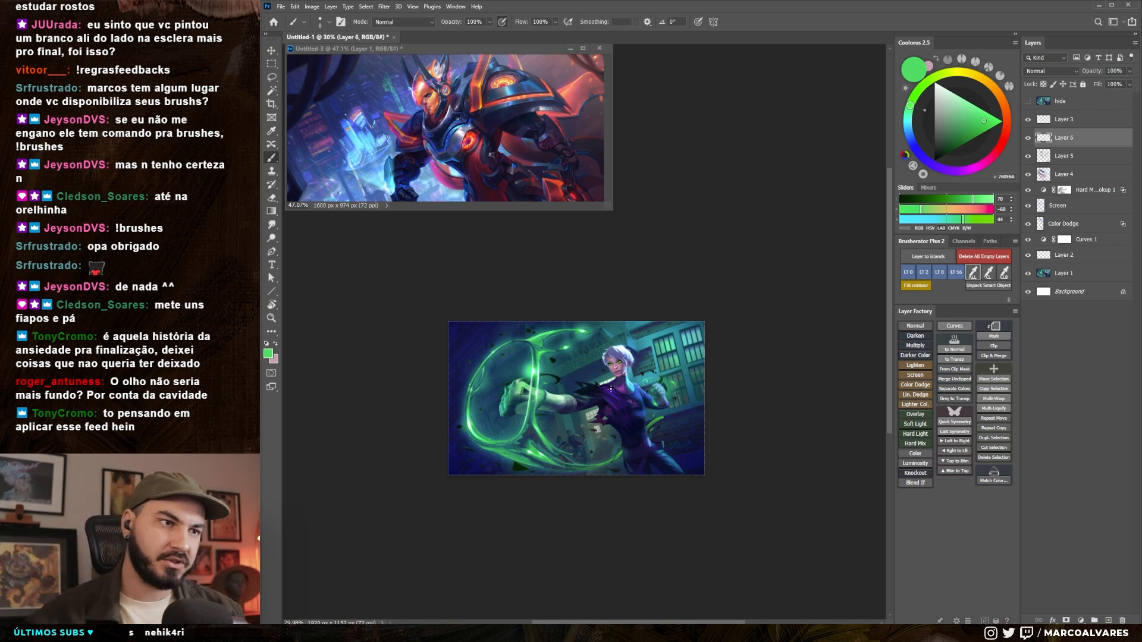
scroll(598, 435, up, 2)
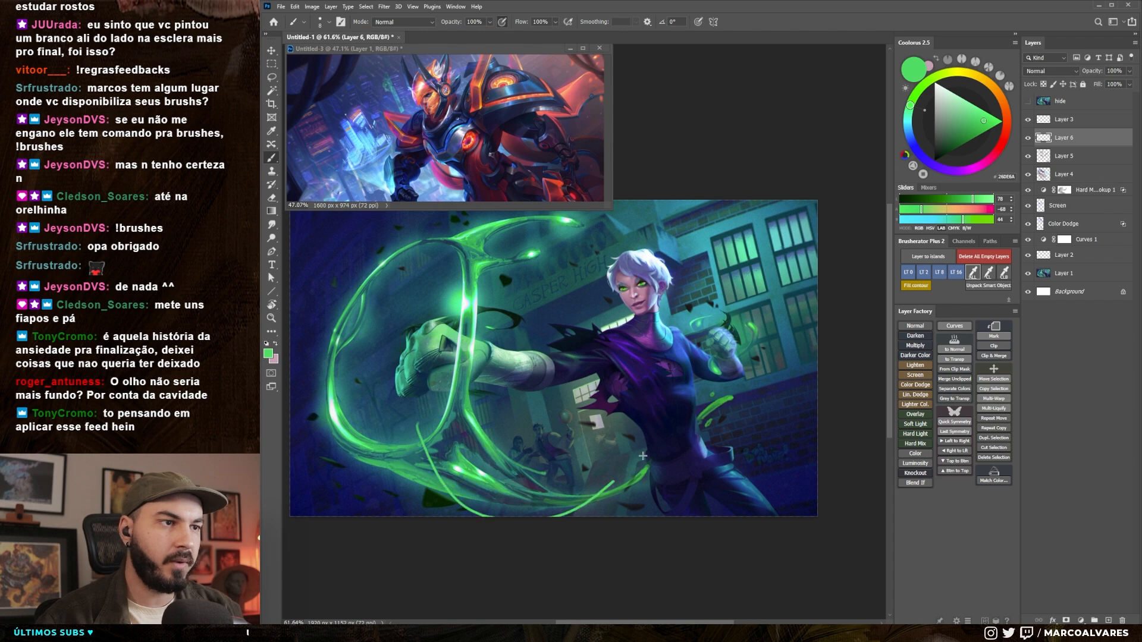
drag(753, 416, 782, 449)
mouse_move(645, 397)
mouse_down()
mouse_move(671, 371)
mouse_move(692, 371)
mouse_up()
mouse_move(494, 265)
mouse_down()
mouse_move(449, 292)
mouse_move(512, 290)
mouse_up()
key(ctrl+z)
- Lasso the whole green energy shape with the glove and paste a merged copy of it in place on a new layer
key(l)
mouse_move(647, 229)
mouse_down()
mouse_move(588, 241)
mouse_move(399, 424)
mouse_up()
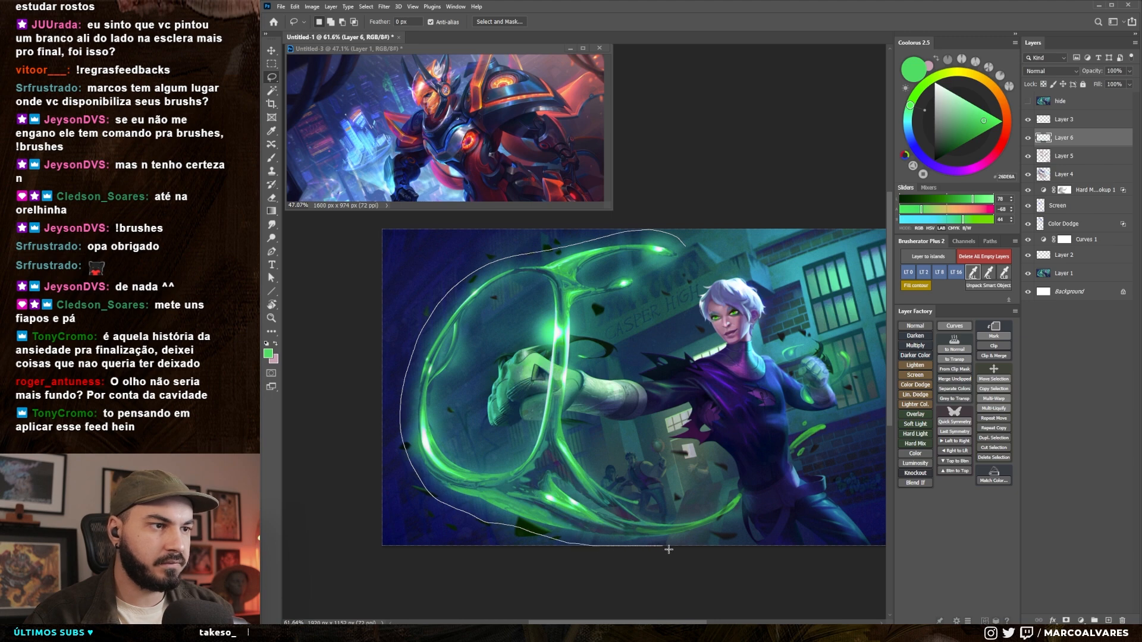
drag(673, 518, 684, 245)
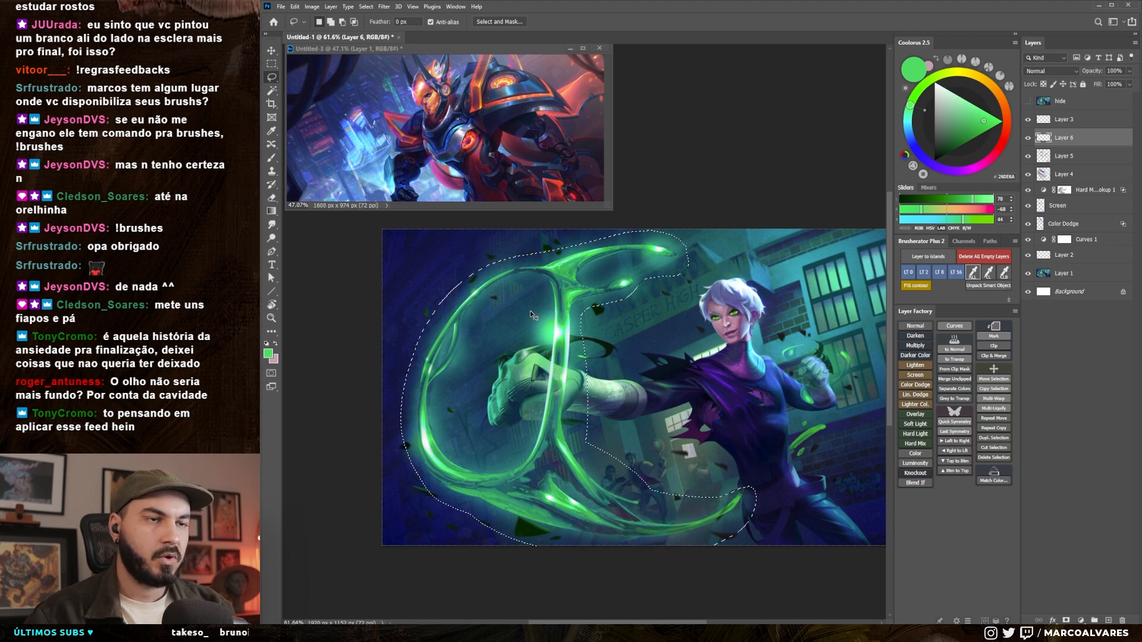
key(ctrl+shift+c)
key(ctrl+v)
key(v)
drag(572, 386, 776, 355)
key(ctrl+z)
drag(602, 386, 560, 393)
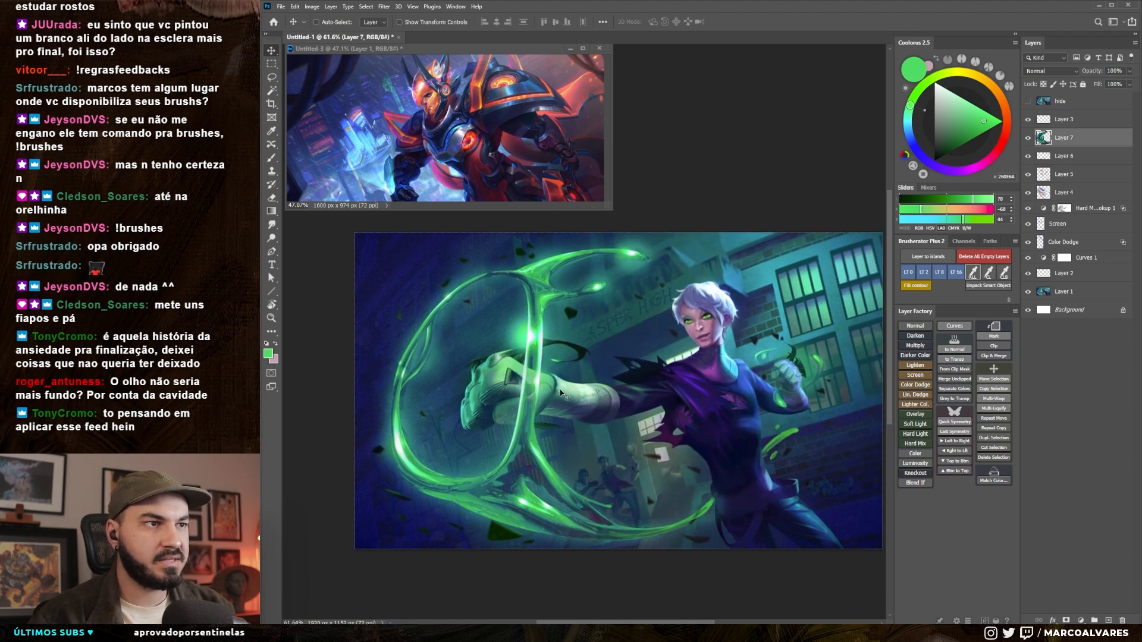
- Try a Wave distortion on the pasted energy with 36 generators, wavelength 1 to 37 and amplitude 24 to 25, and undo it
scroll(560, 393, up, 3)
click(383, 7)
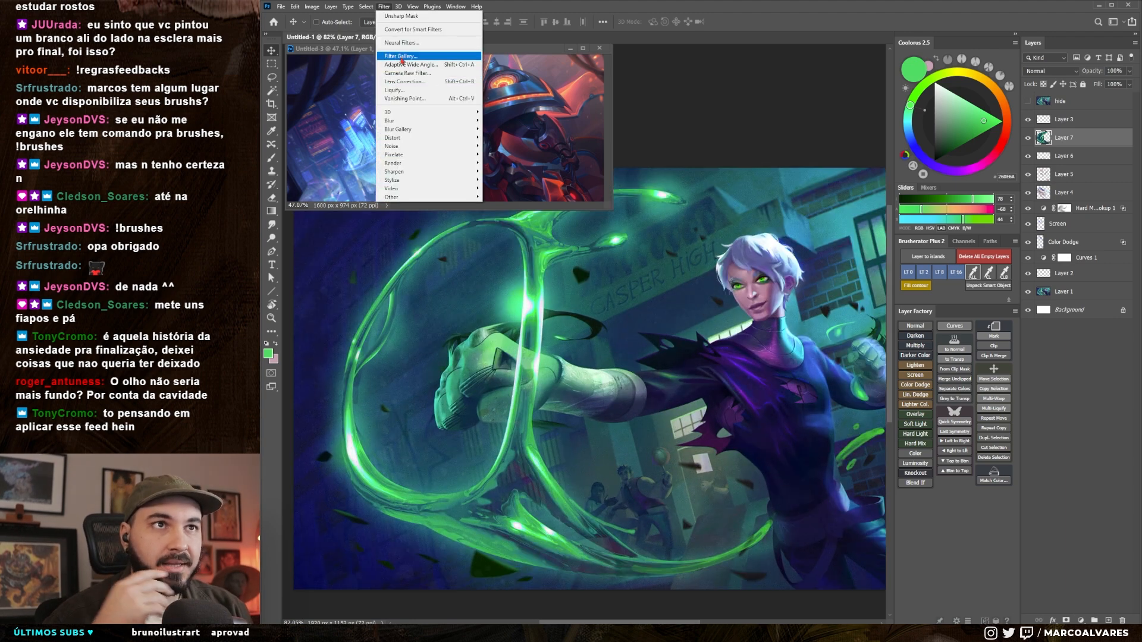
mouse_move(420, 169)
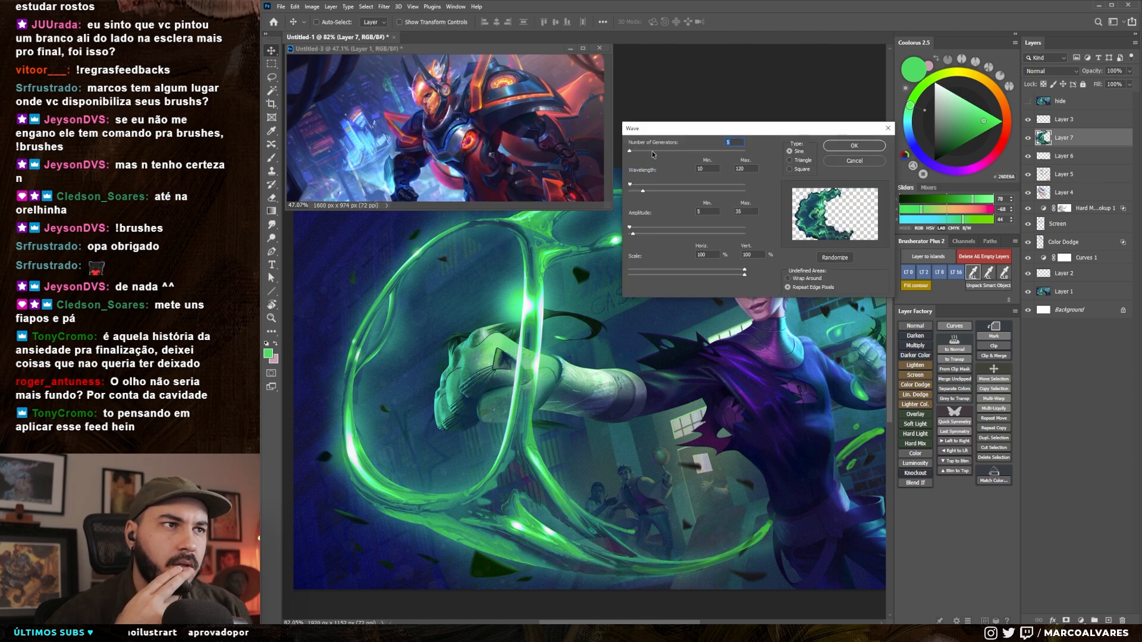
drag(633, 192, 633, 191)
drag(634, 232, 631, 233)
drag(744, 270, 684, 270)
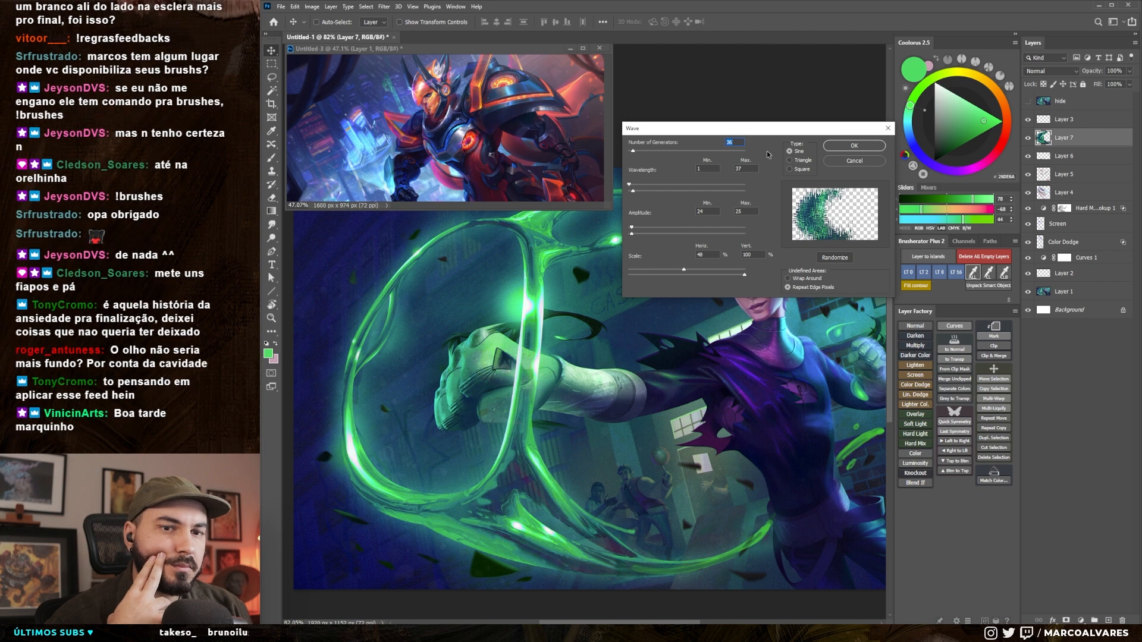
click(857, 149)
scroll(559, 372, down, 2)
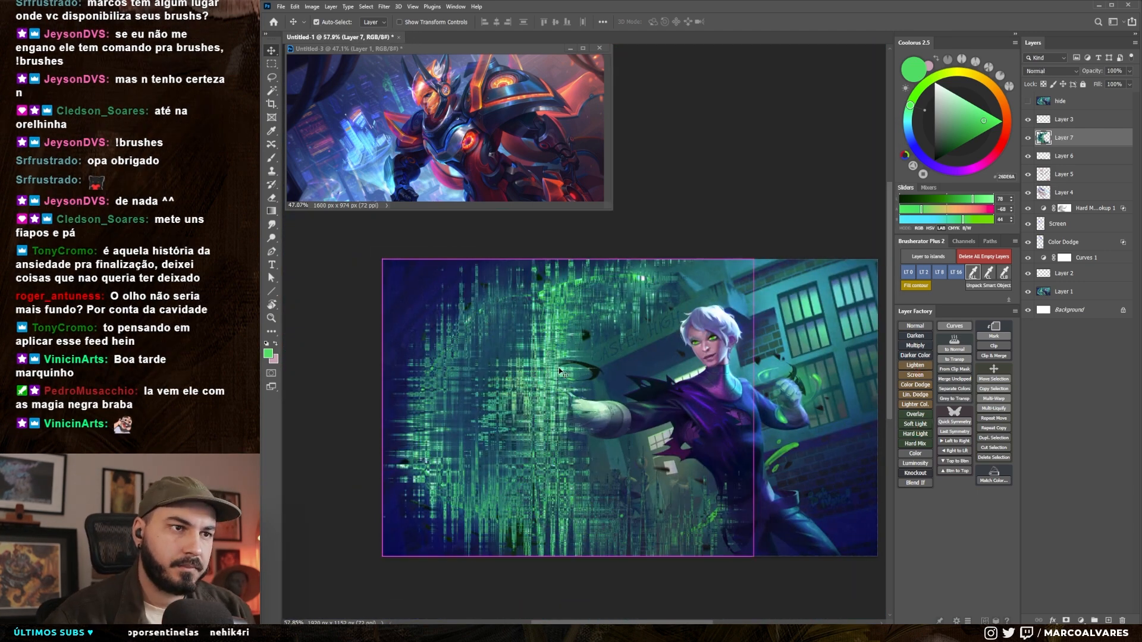
key(ctrl+z)
- Apply the Wave distortion to the pasted energy with far fewer generators and longer wavelengths
click(384, 7)
mouse_move(429, 138)
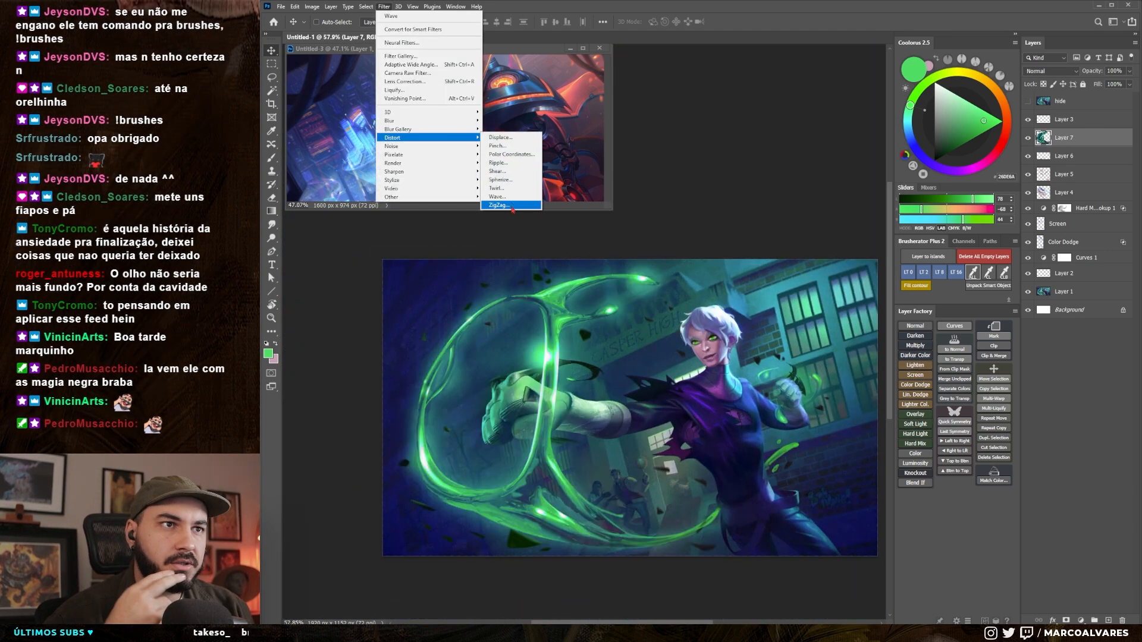
click(498, 196)
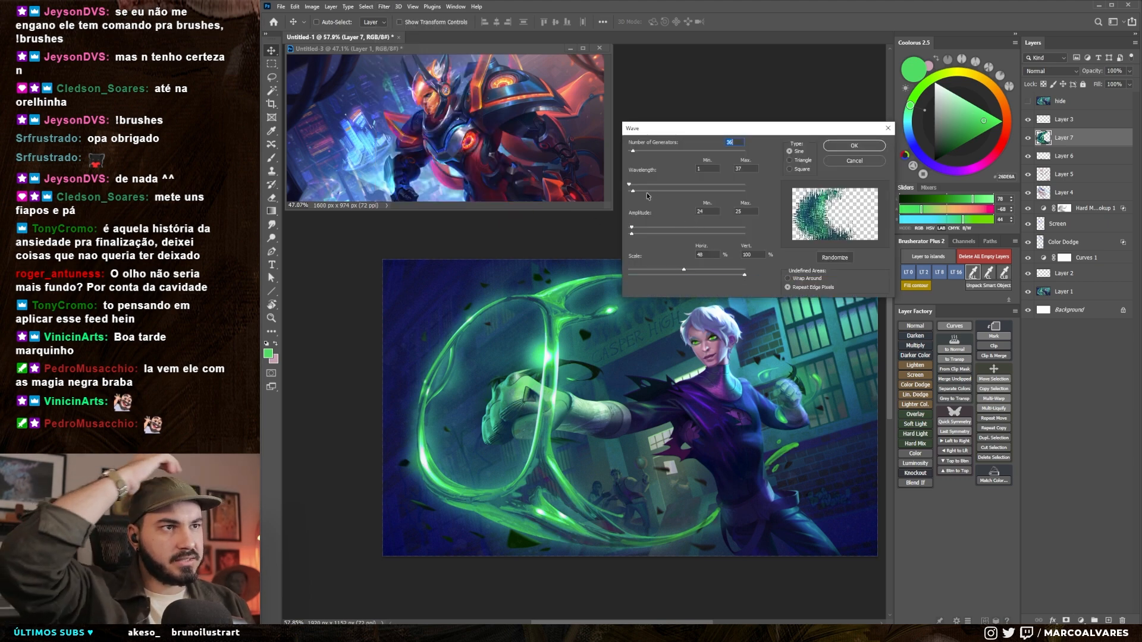
mouse_move(634, 191)
mouse_down()
mouse_move(648, 191)
mouse_move(633, 185)
mouse_move(630, 152)
mouse_move(636, 193)
mouse_up()
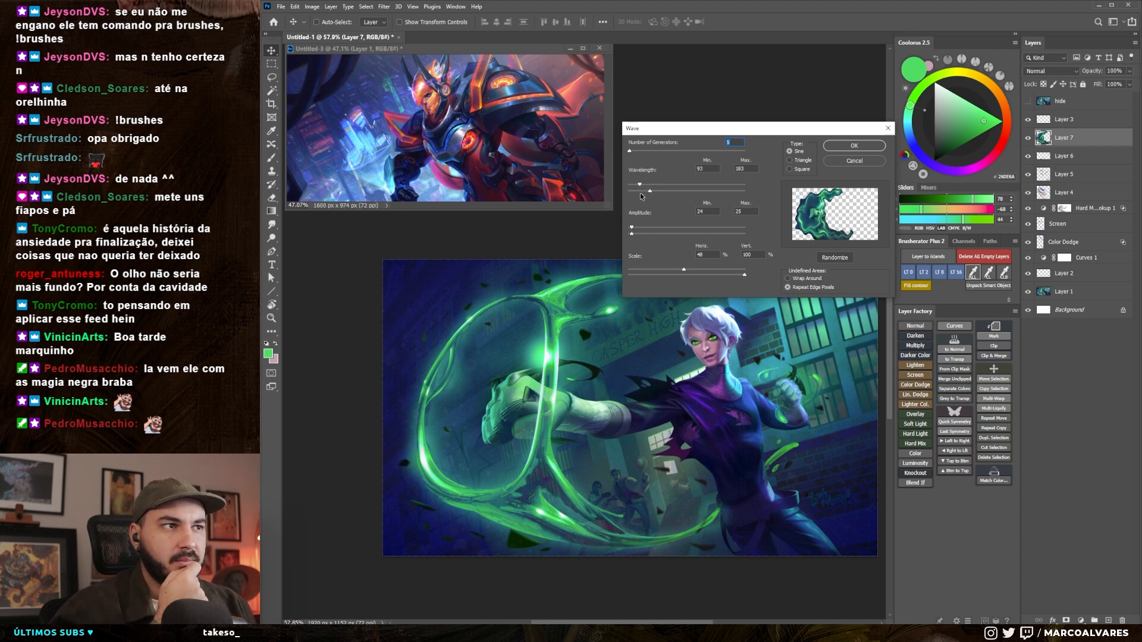
drag(650, 193, 678, 238)
key(Return)
scroll(595, 411, up, 4)
scroll(644, 333, down, 6)
- Paste a second merged copy of the energy, align it over the original and hide it
key(ctrl+v)
drag(643, 356, 602, 383)
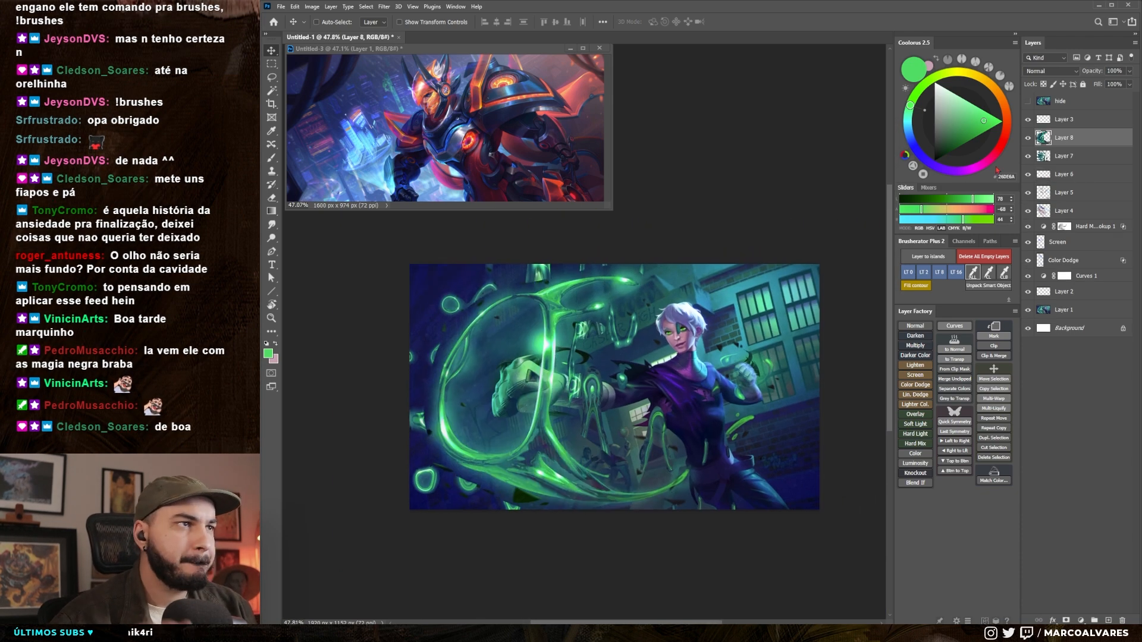
click(1028, 138)
- Set the Wave-distorted Layer 7 to Lighten blending and hide it
click(1064, 156)
click(910, 365)
scroll(522, 376, up, 3)
click(1028, 156)
- Duplicate Layer 8 and apply the Ocean Ripple filter to the copy with ripple size 4 and ripple magnitude 12
click(1065, 140)
key(ctrl+j)
click(384, 7)
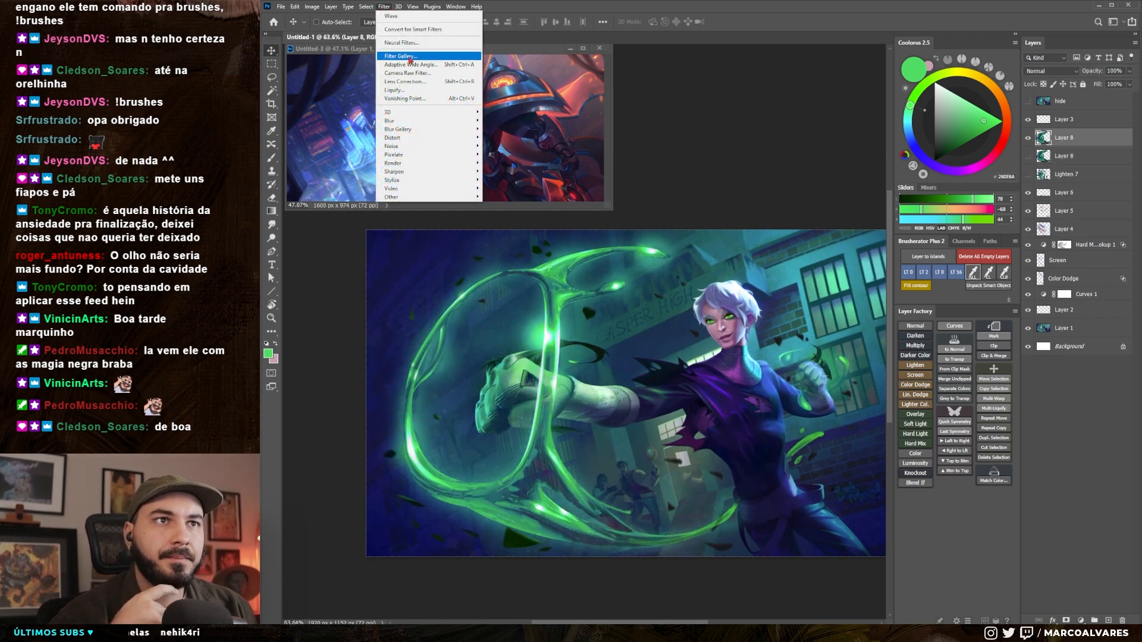
click(410, 63)
click(952, 222)
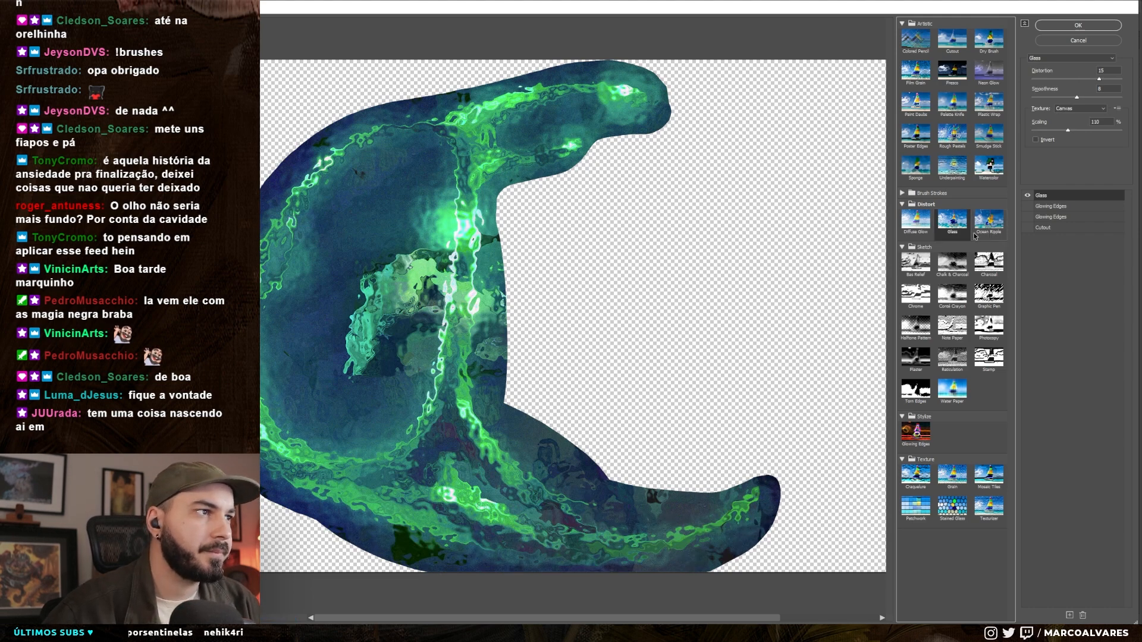
click(982, 226)
mouse_move(1055, 80)
mouse_down()
mouse_move(1095, 79)
mouse_move(1049, 80)
mouse_up()
drag(1070, 97, 1081, 101)
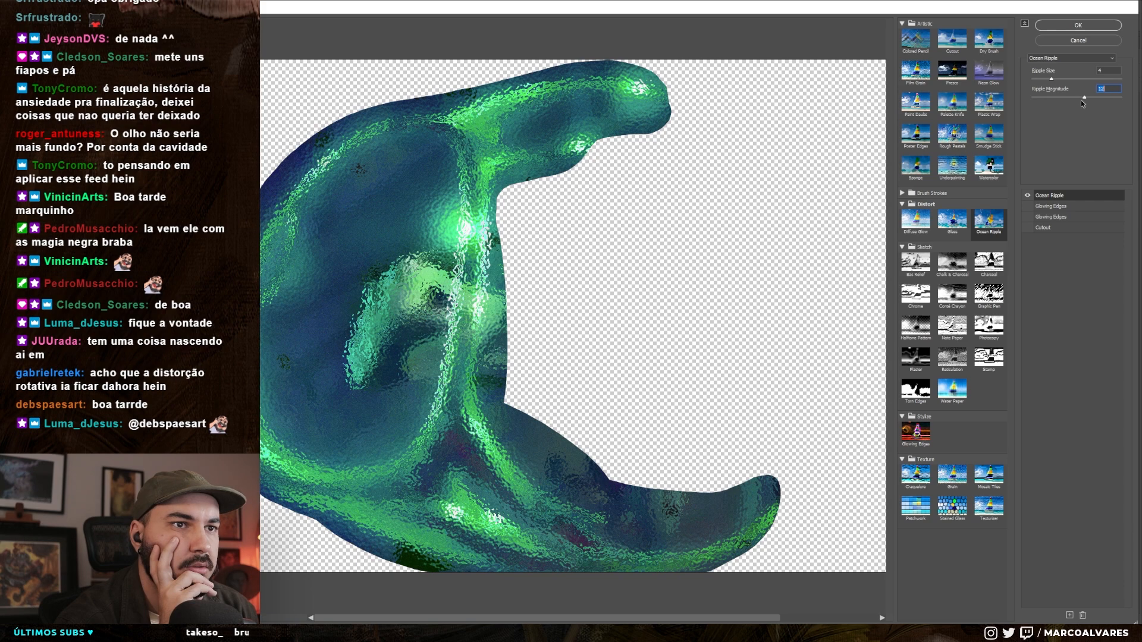
click(1066, 26)
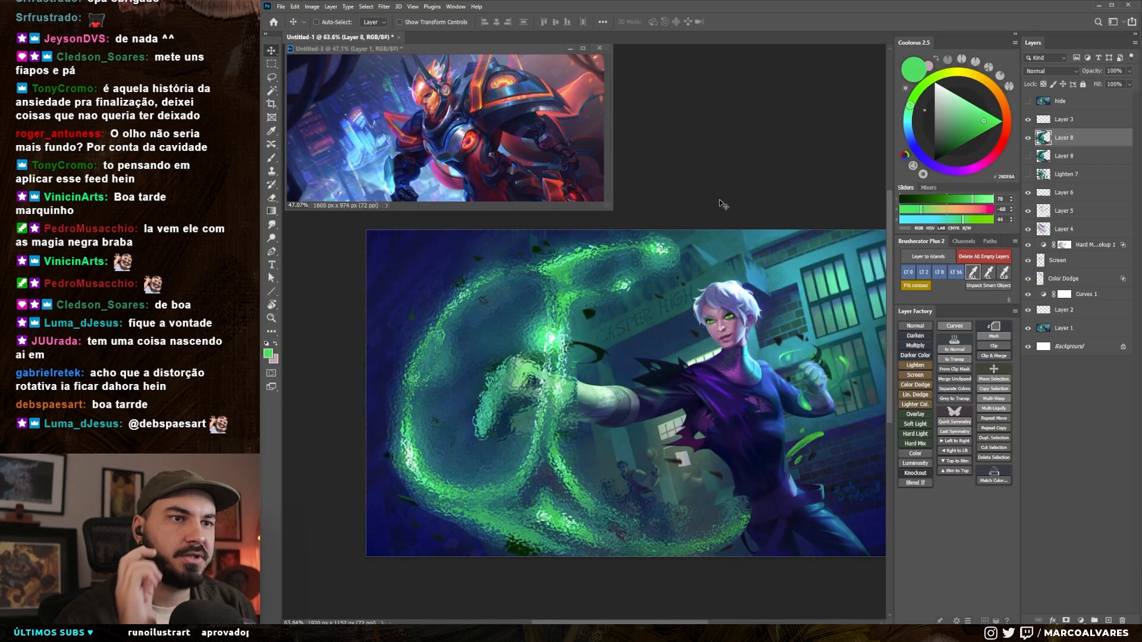
- Set the rippled energy layer to Lighten blending and compare the artwork with and without it
scroll(501, 471, up, 4)
scroll(501, 471, down, 6)
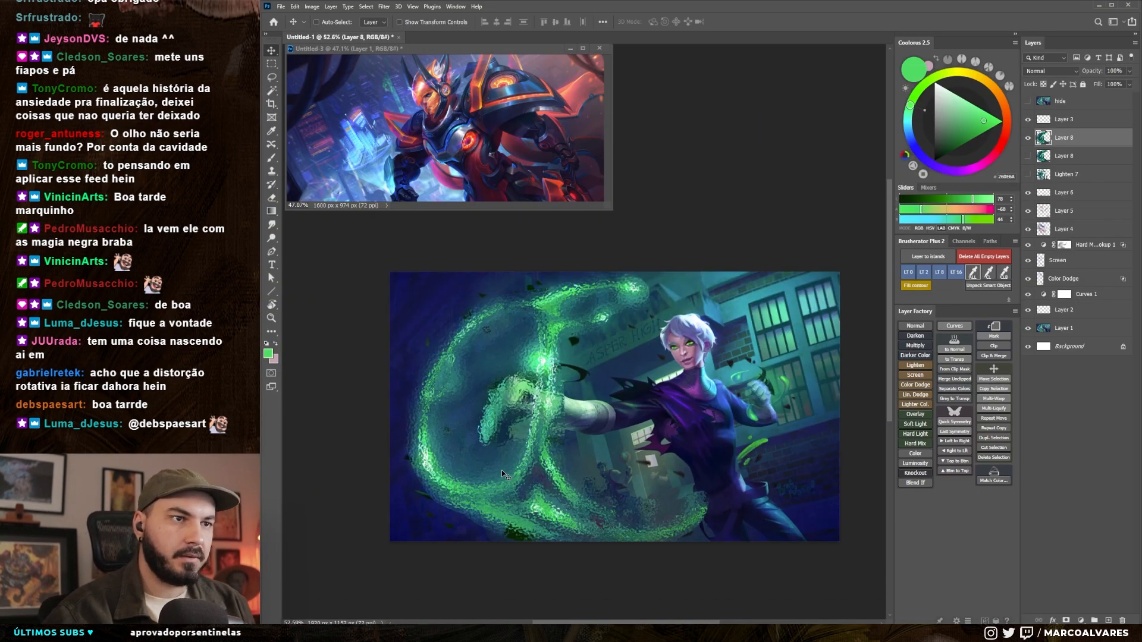
drag(638, 422, 638, 436)
click(915, 365)
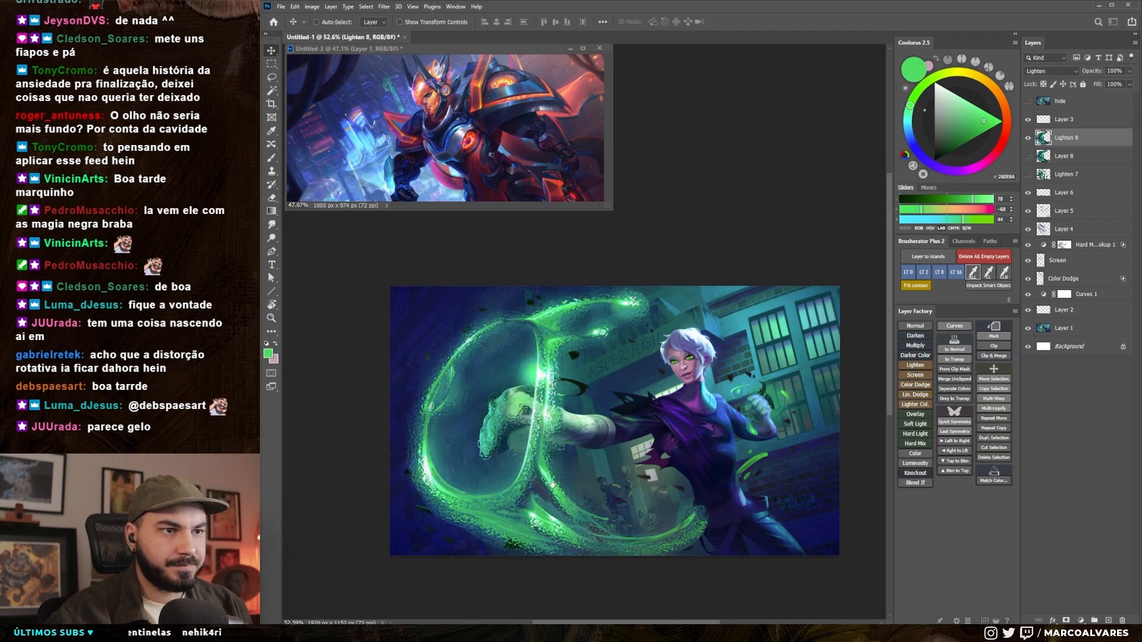
scroll(548, 452, up, 2)
mouse_move(548, 452)
mouse_down()
mouse_move(576, 440)
mouse_move(556, 444)
mouse_up()
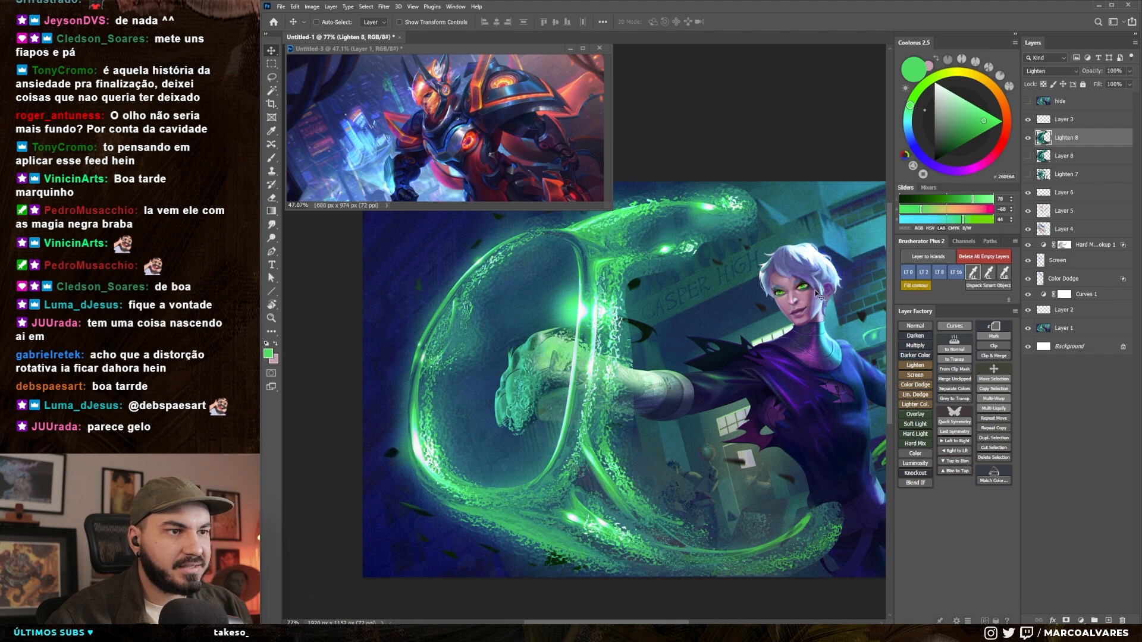
click(1028, 137)
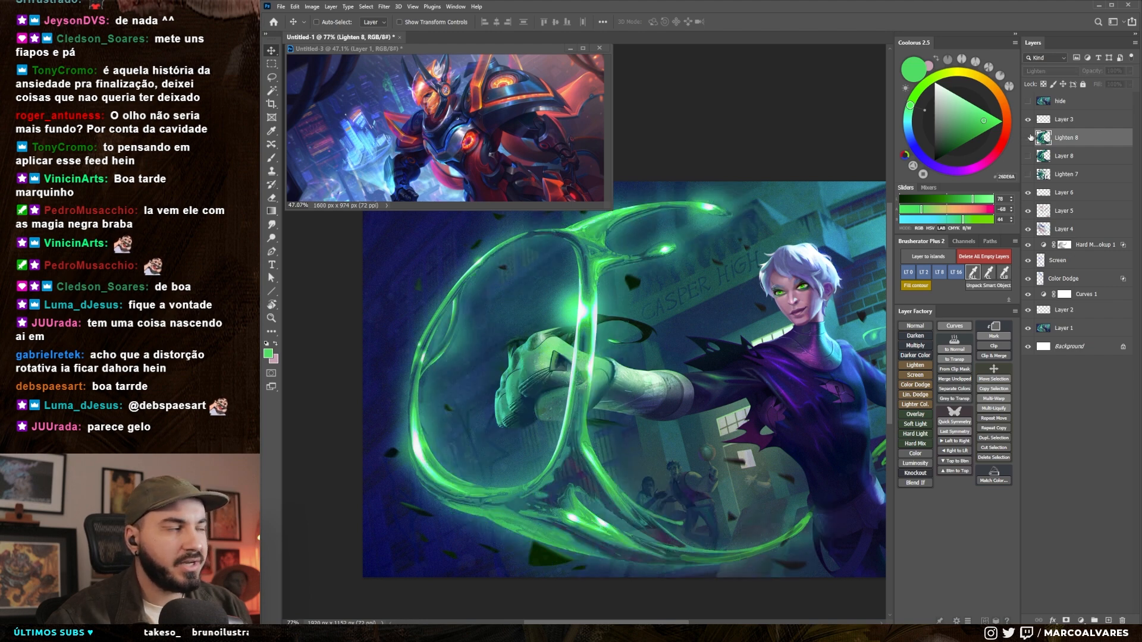
click(1029, 137)
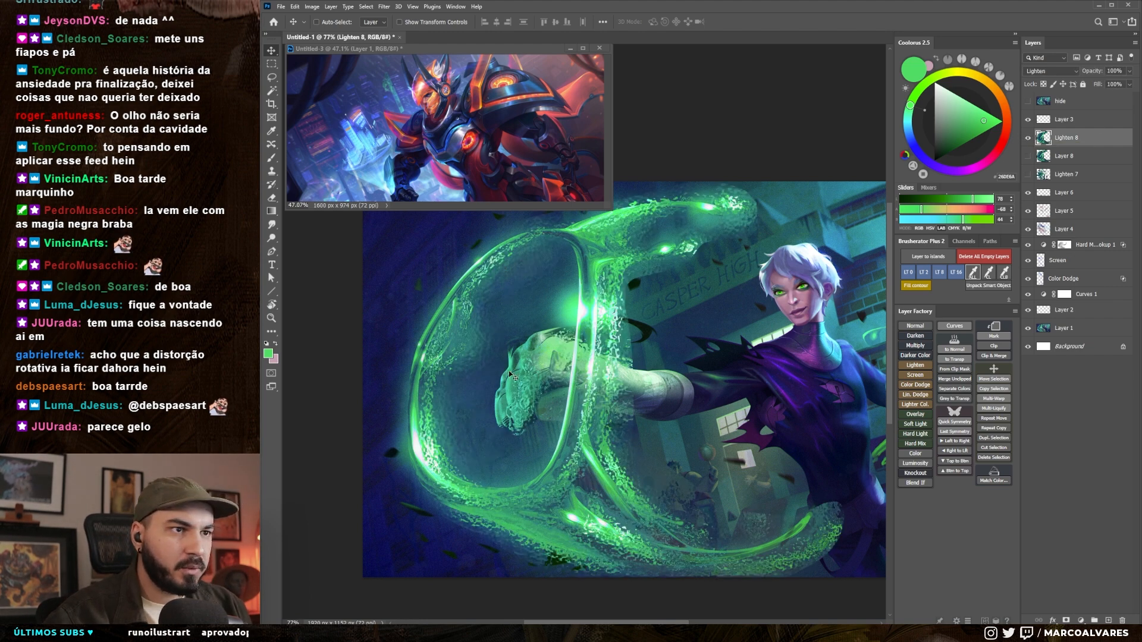
- Stack the Wave-distorted Lighten 7 above the rippled Lighten 8, show it and nudge it slightly to the right
scroll(580, 400, up, 1)
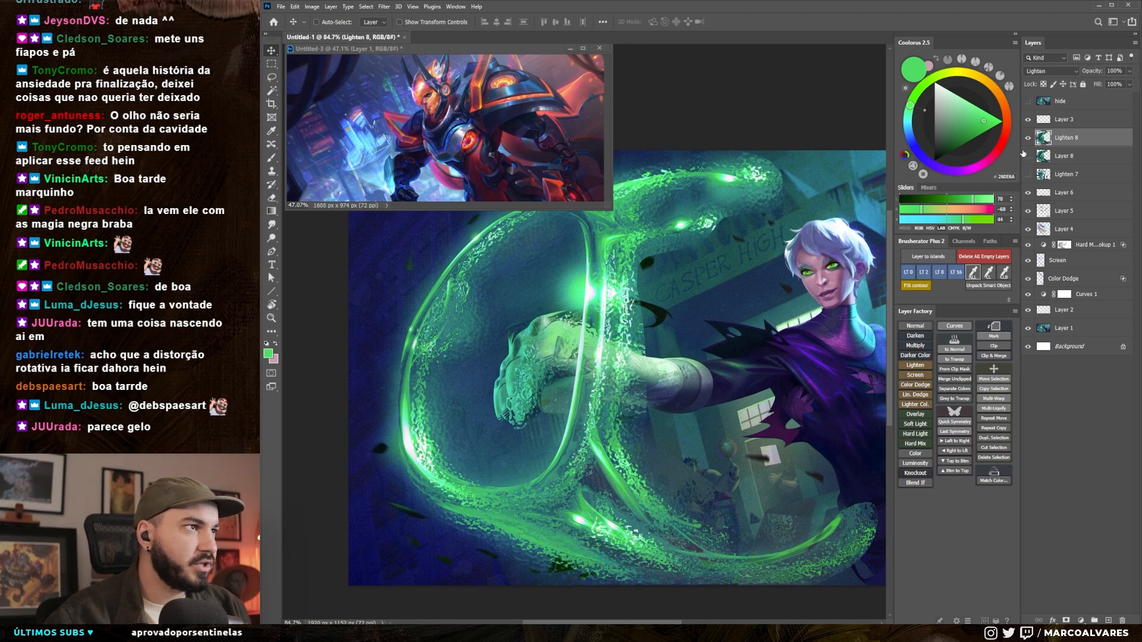
click(1032, 158)
mouse_move(1038, 158)
mouse_down()
mouse_move(1053, 147)
mouse_move(1040, 148)
mouse_up()
click(1029, 138)
click(1028, 156)
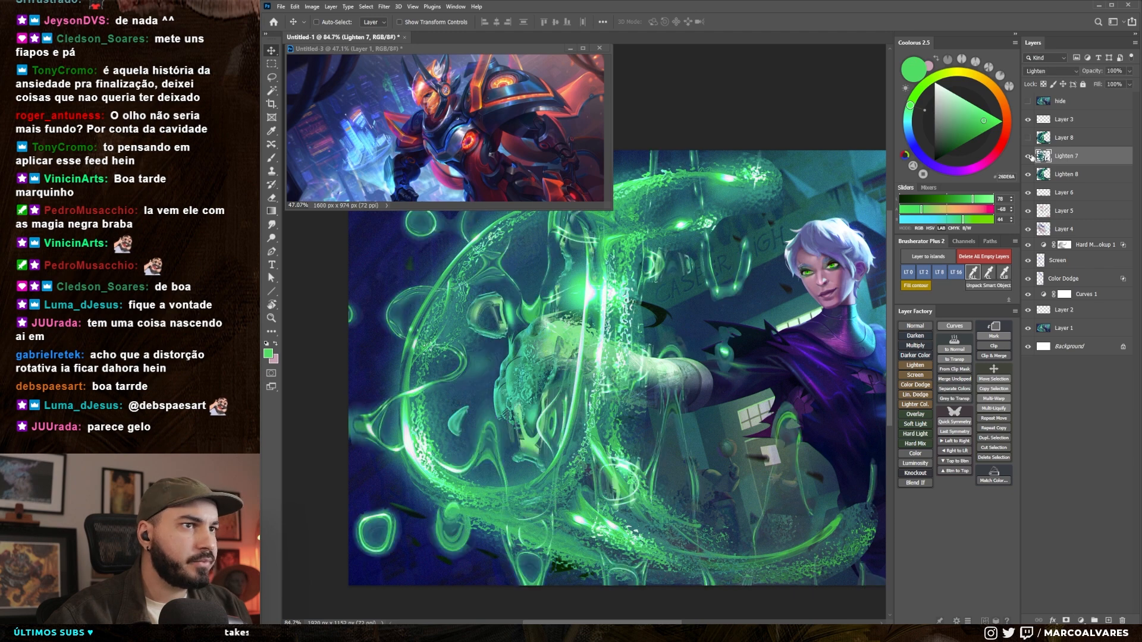
key(ctrl+0)
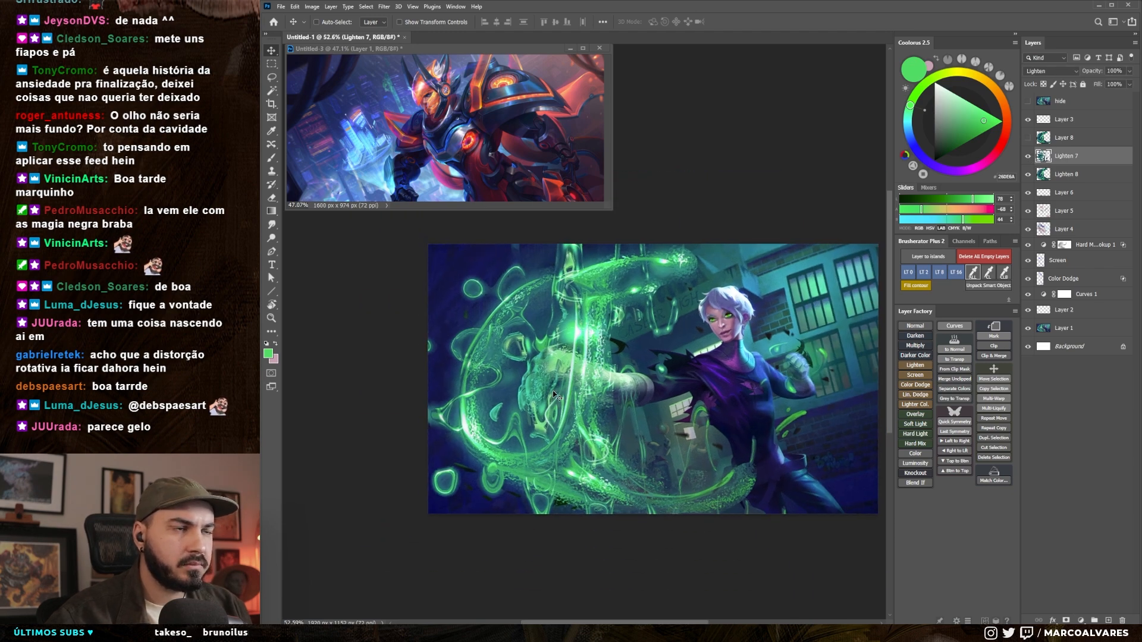
mouse_move(583, 381)
mouse_down()
mouse_move(611, 382)
mouse_move(596, 382)
mouse_up()
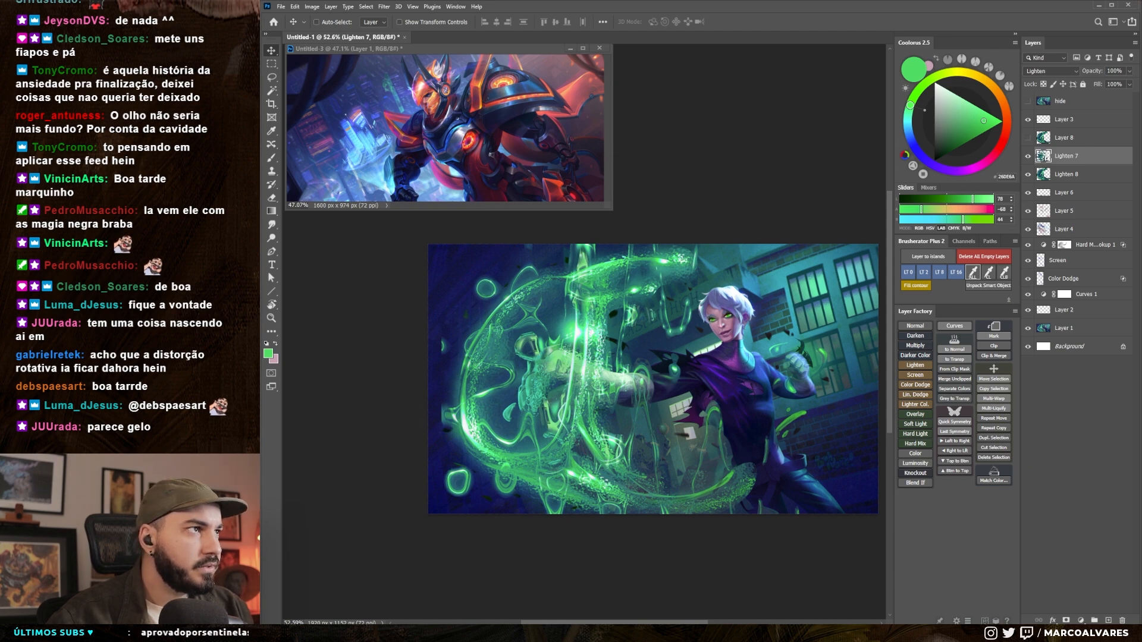
- Set the Lighten 7 layer's fill to 60% and add a layer mask to paint in black
text(60)
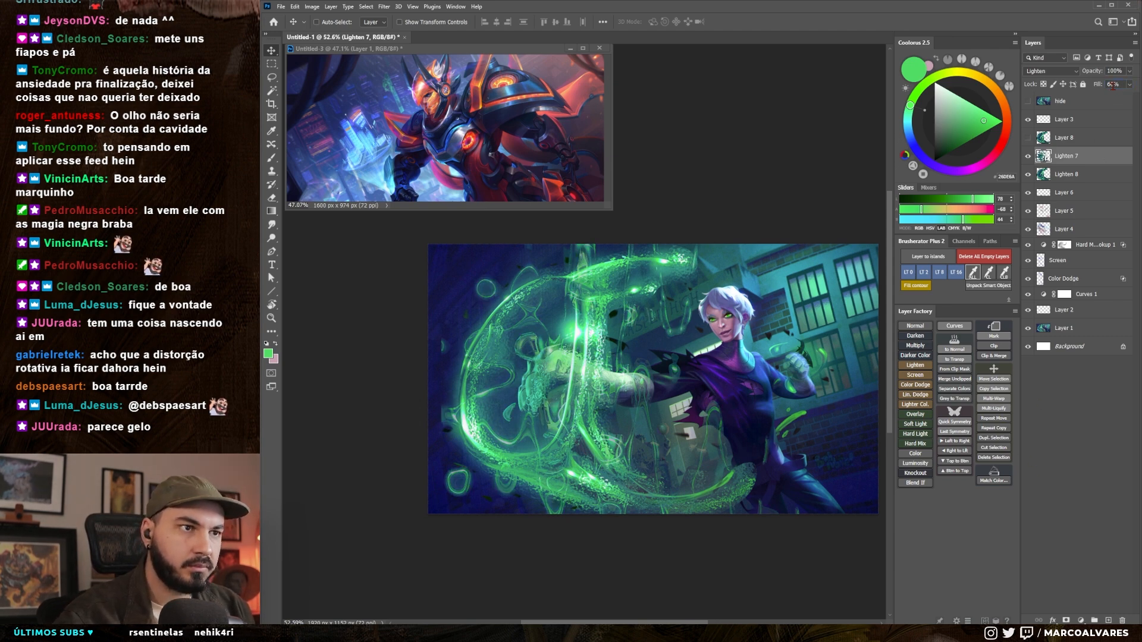
click(1066, 620)
key(b)
key(d)
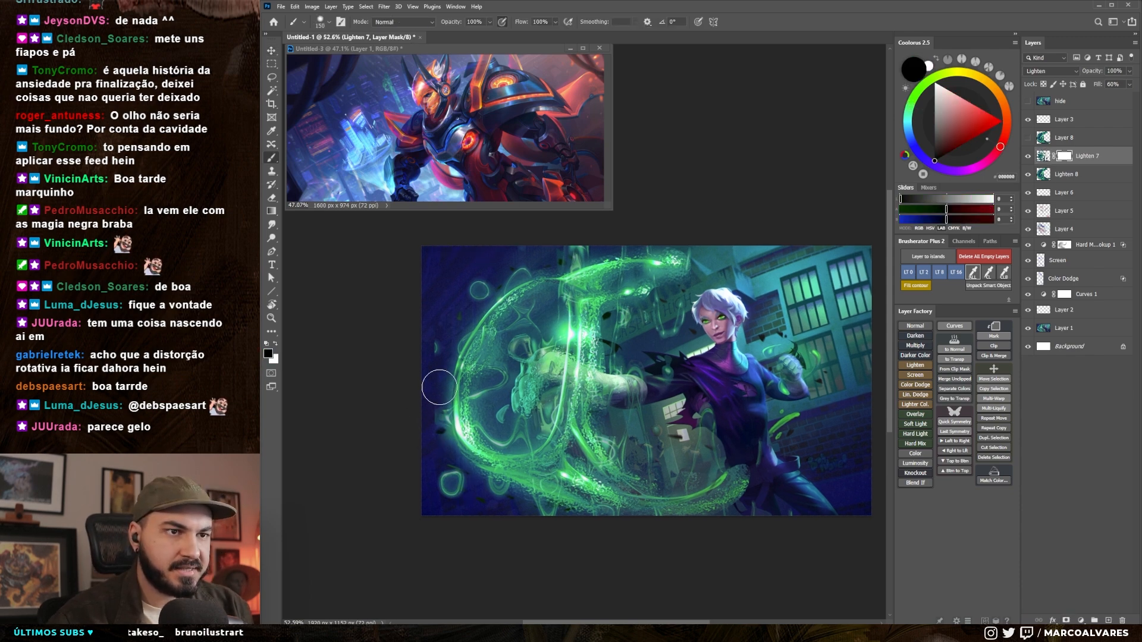
- Paint black on the Lighten 7 mask to hide the wave distortion over the fist and along the energy ring's outer edges
drag(516, 316, 510, 317)
key(slash)
key(bracketright)
key(bracketright)
key(bracketright)
key(bracketright)
key(bracketright)
key(bracketright)
key(bracketright)
key(bracketright)
key(bracketright)
key(bracketright)
key(bracketleft)
key(bracketleft)
key(bracketleft)
key(bracketleft)
key(bracketleft)
key(bracketleft)
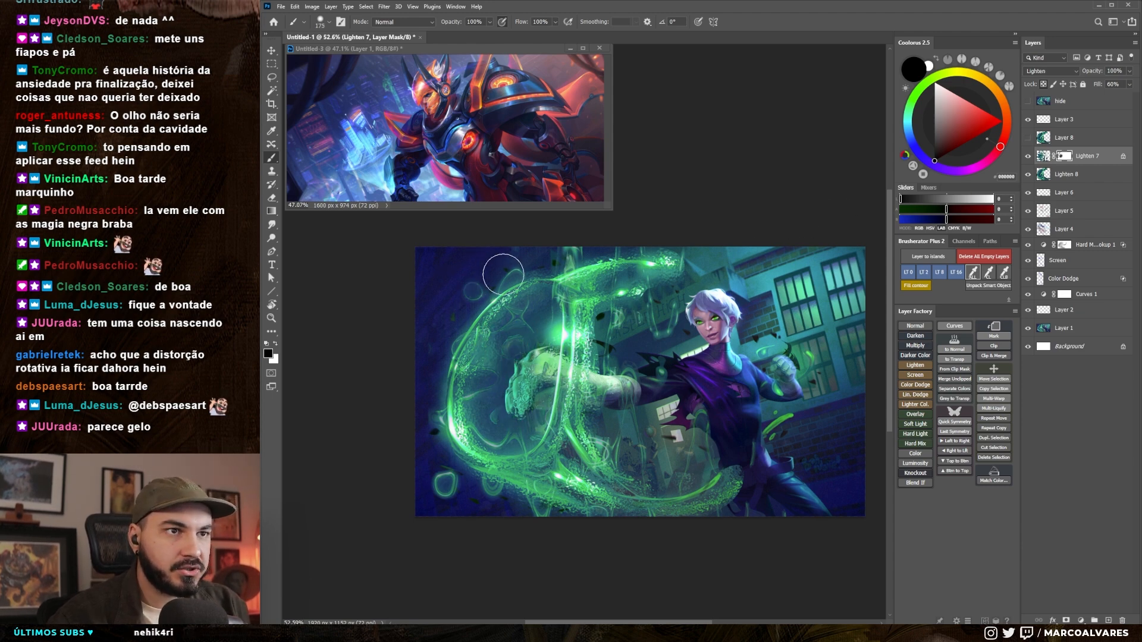
key(bracketright)
key(bracketright)
key(bracketright)
key(bracketright)
key(bracketleft)
key(bracketleft)
drag(427, 477, 428, 404)
- Add a layer mask to Lighten 8 and paint out the ripple over the clenched fist
click(1067, 175)
click(1066, 620)
key(bracketleft)
key(bracketleft)
key(bracketleft)
key(bracketleft)
key(bracketleft)
key(bracketleft)
key(bracketleft)
key(bracketleft)
key(bracketleft)
mouse_move(517, 408)
mouse_down()
mouse_move(544, 375)
mouse_move(526, 407)
mouse_up()
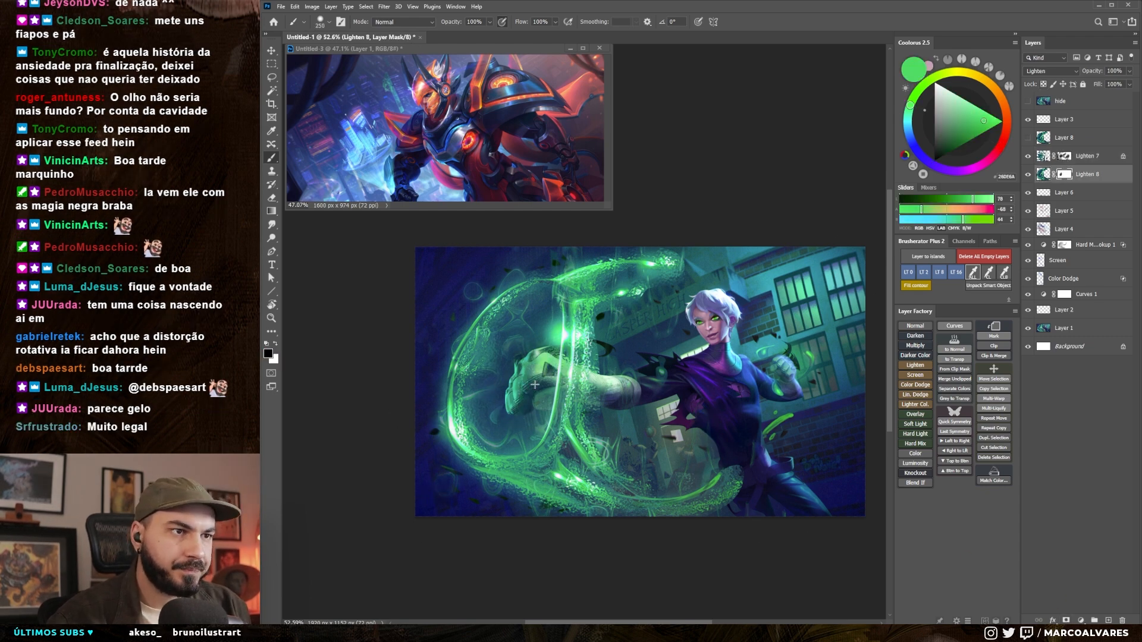
- Mask out more of the Lighten 8 ripple around the fist and lower energy trail, and reduce that layer's fill to 52%
key(bracketright)
key(bracketright)
key(bracketright)
key(bracketright)
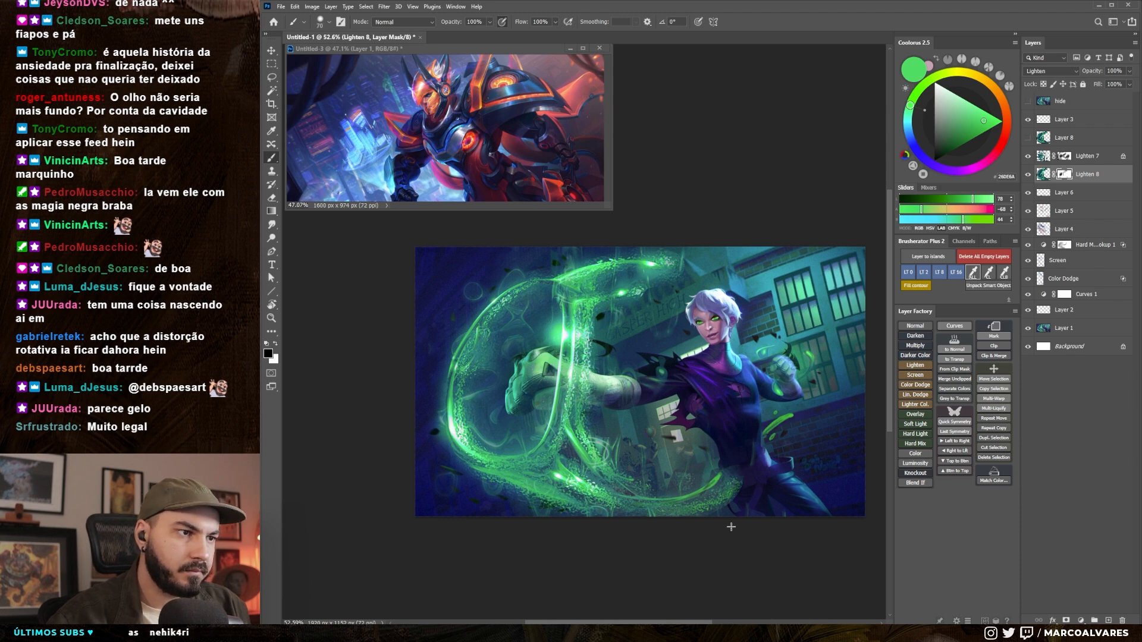
key(bracketright)
key(bracketright)
drag(545, 378, 568, 378)
drag(1130, 84, 1097, 94)
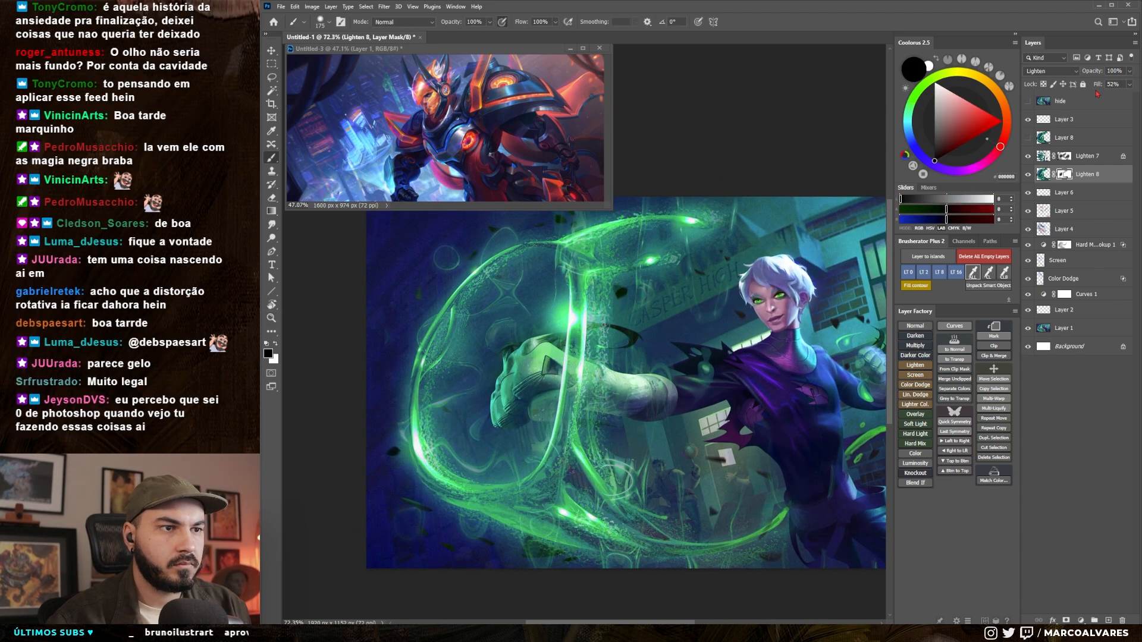
drag(659, 409, 653, 415)
key(bracketleft)
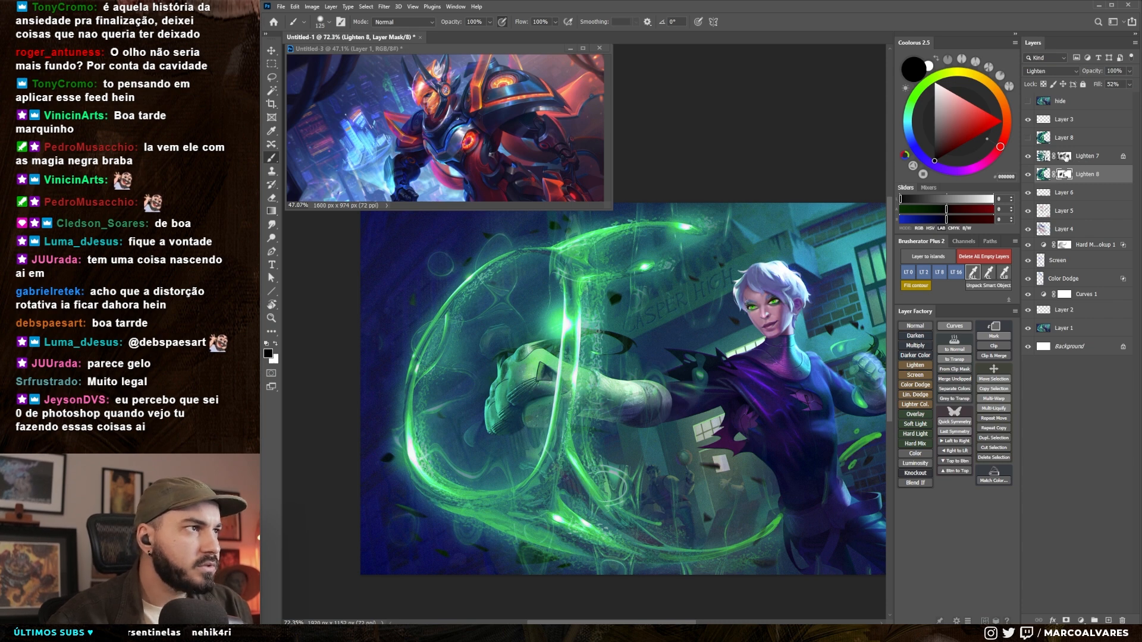
- Refine the Lighten 7 mask around the forearm and background figures with black brushes of varying size
key(alt+bracketright)
key(bracketright)
key(bracketright)
key(bracketright)
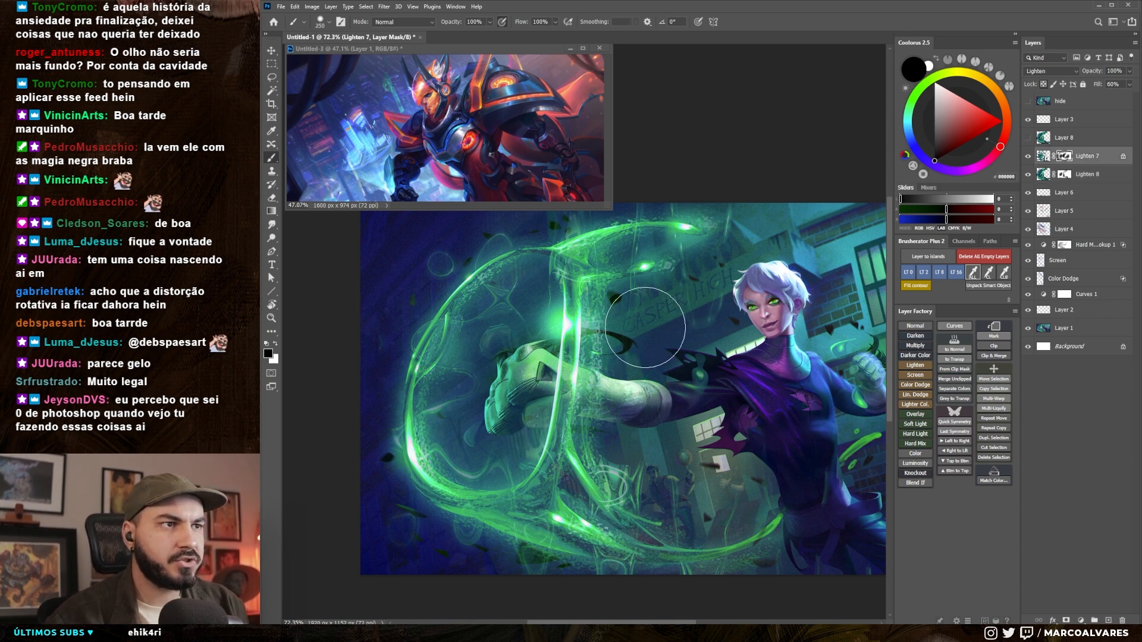
key(bracketleft)
key(bracketleft)
key(bracketleft)
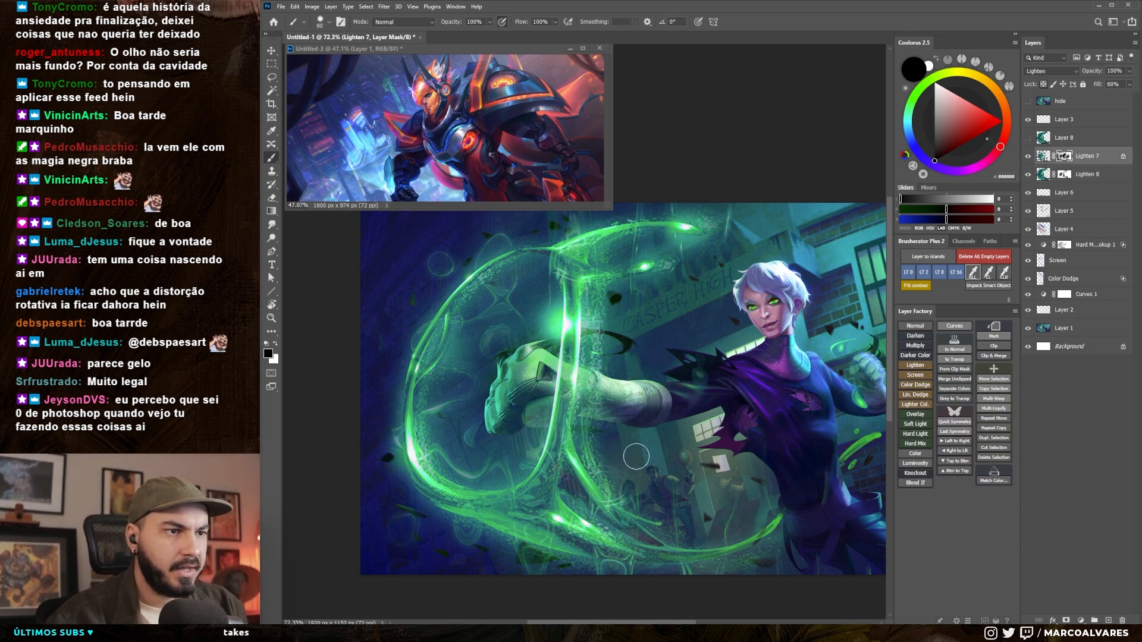
key(bracketright)
key(bracketright)
key(bracketleft)
key(bracketleft)
- Clean up the Lighten 7 mask along the energy ring and its lower trail, alternating large and small black brushes
drag(480, 319, 501, 337)
drag(675, 591, 594, 586)
key(bracketright)
key(bracketright)
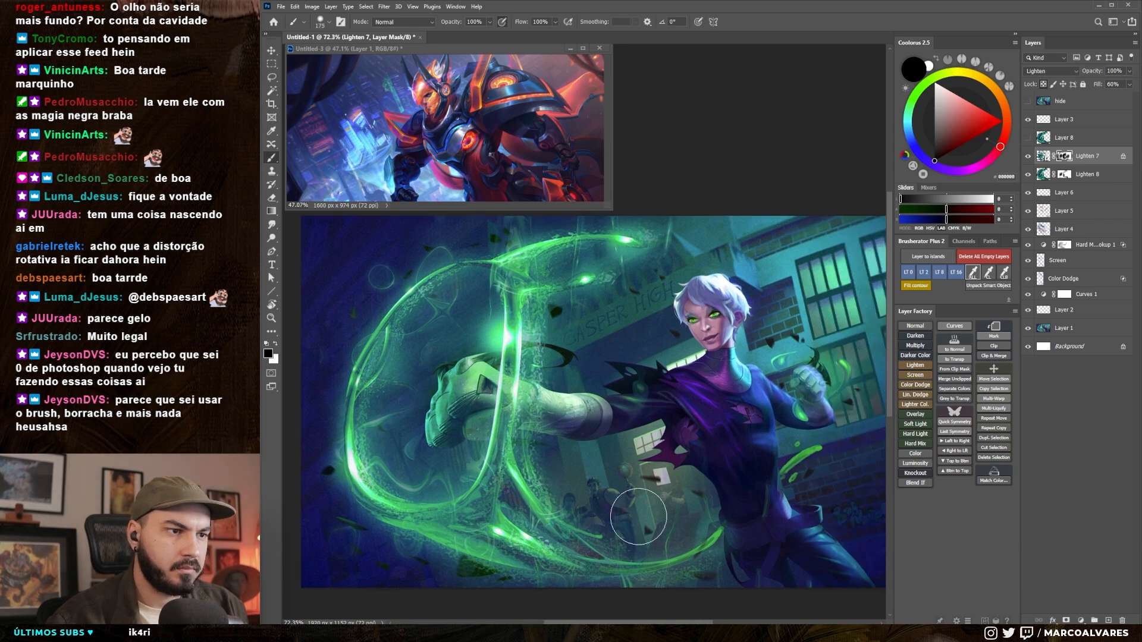
drag(771, 587, 757, 611)
drag(388, 342, 469, 318)
key(bracketright)
key(bracketright)
key(bracketright)
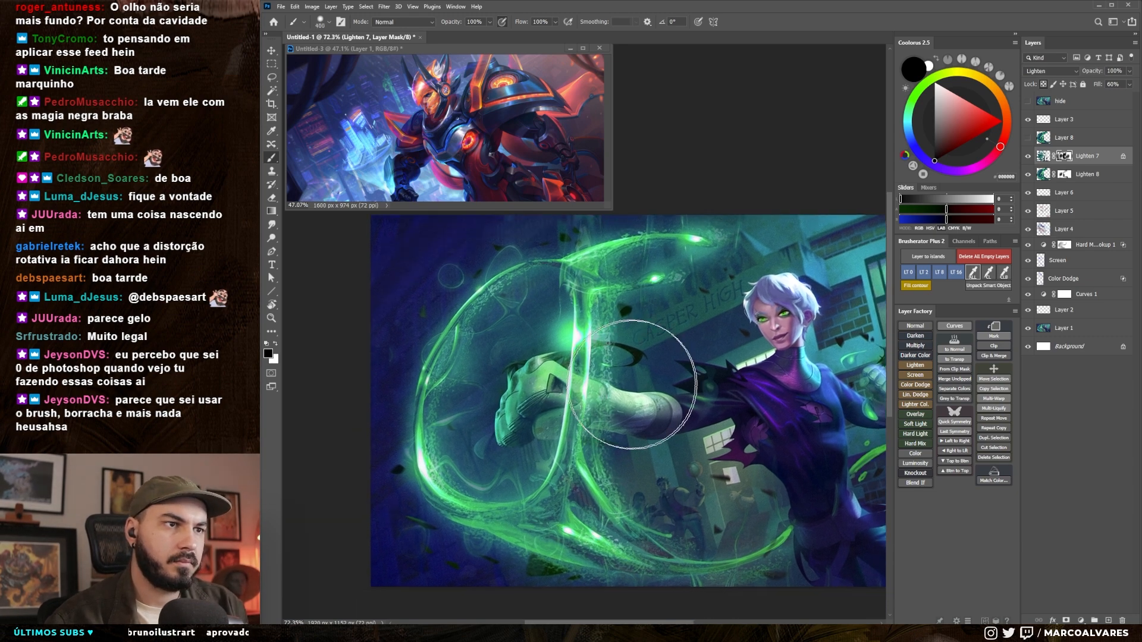
drag(416, 355, 405, 355)
key(bracketleft)
key(bracketleft)
key(bracketleft)
key(bracketleft)
key(bracketleft)
key(bracketleft)
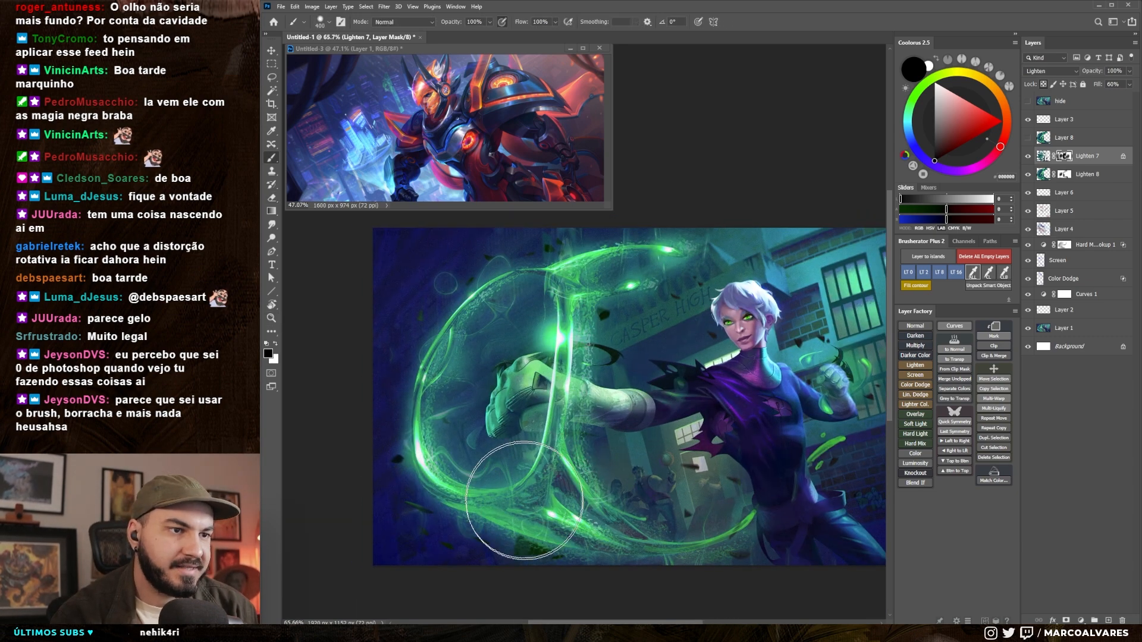
key(bracketleft)
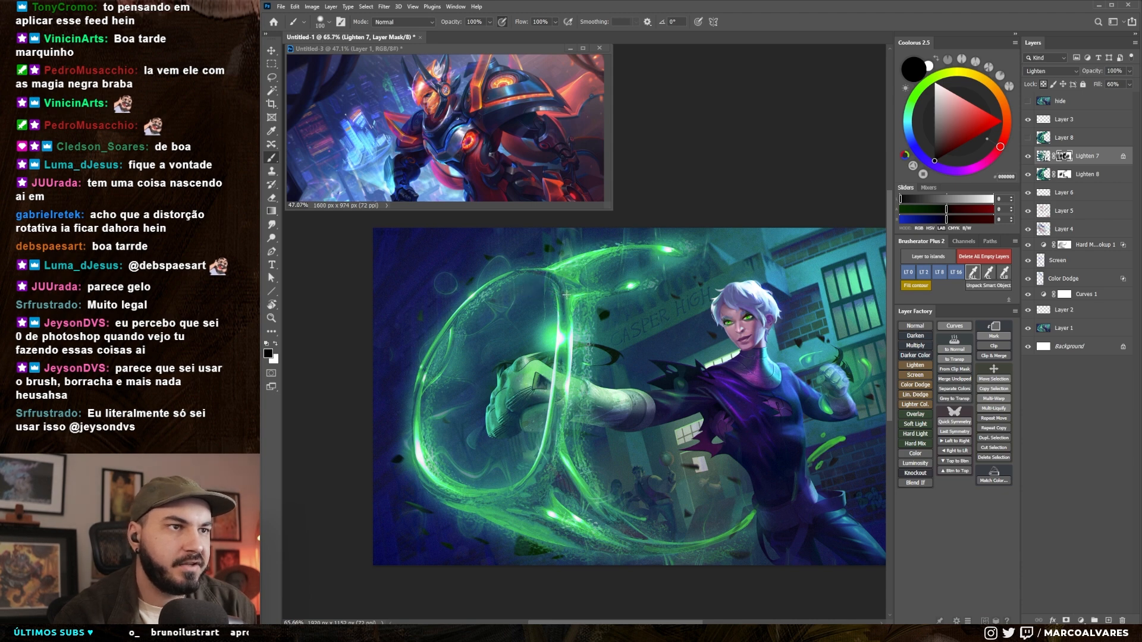
- Break up the ripple on the Lighten 8 mask near the upper and lower energy trails with a textured 175 px brush
click(1067, 175)
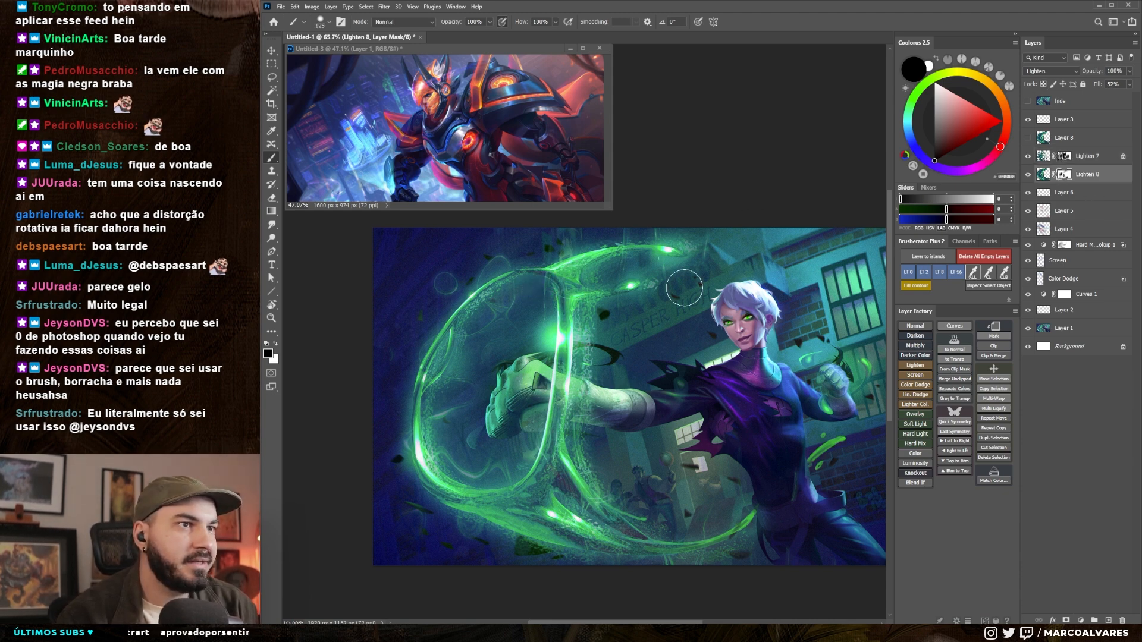
right_click(630, 312)
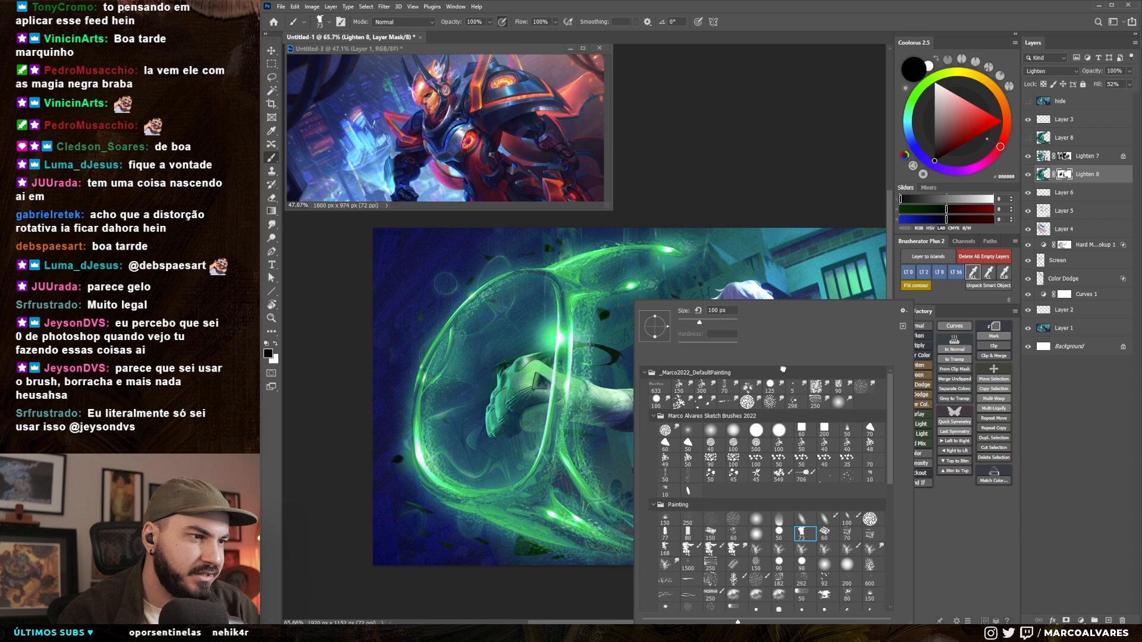
click(785, 270)
key(])
key(bracketleft)
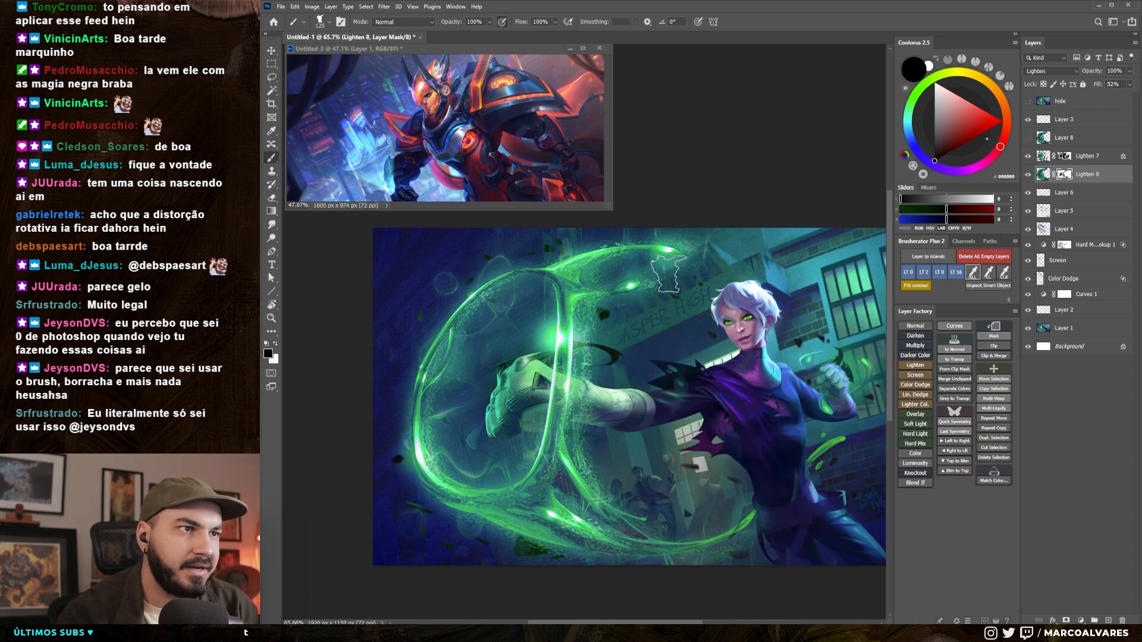
key(bracketright)
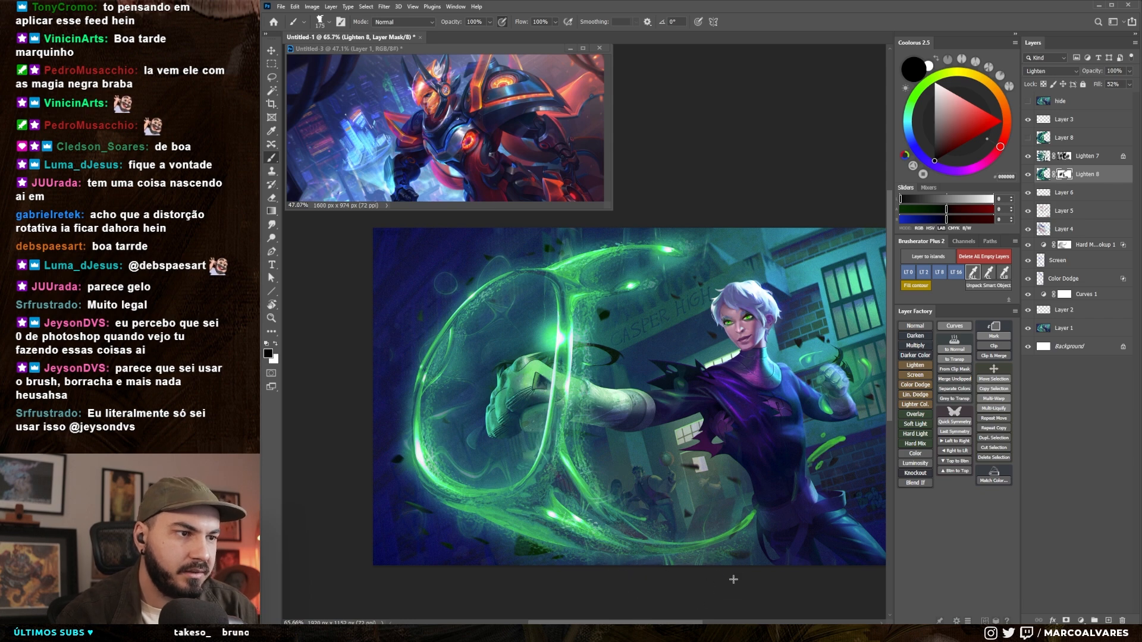
drag(523, 351, 496, 354)
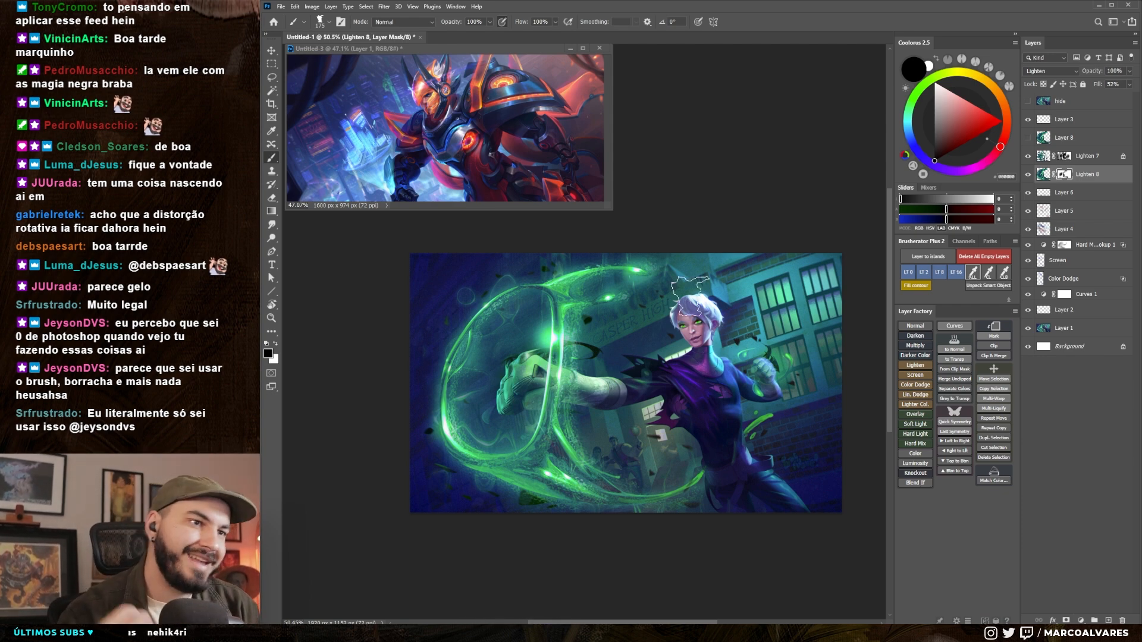
drag(711, 303, 715, 296)
drag(614, 383, 644, 382)
mouse_move(644, 381)
mouse_down()
mouse_move(639, 401)
mouse_move(600, 364)
mouse_up()
mouse_move(633, 408)
mouse_down()
mouse_move(624, 420)
mouse_move(653, 410)
mouse_up()
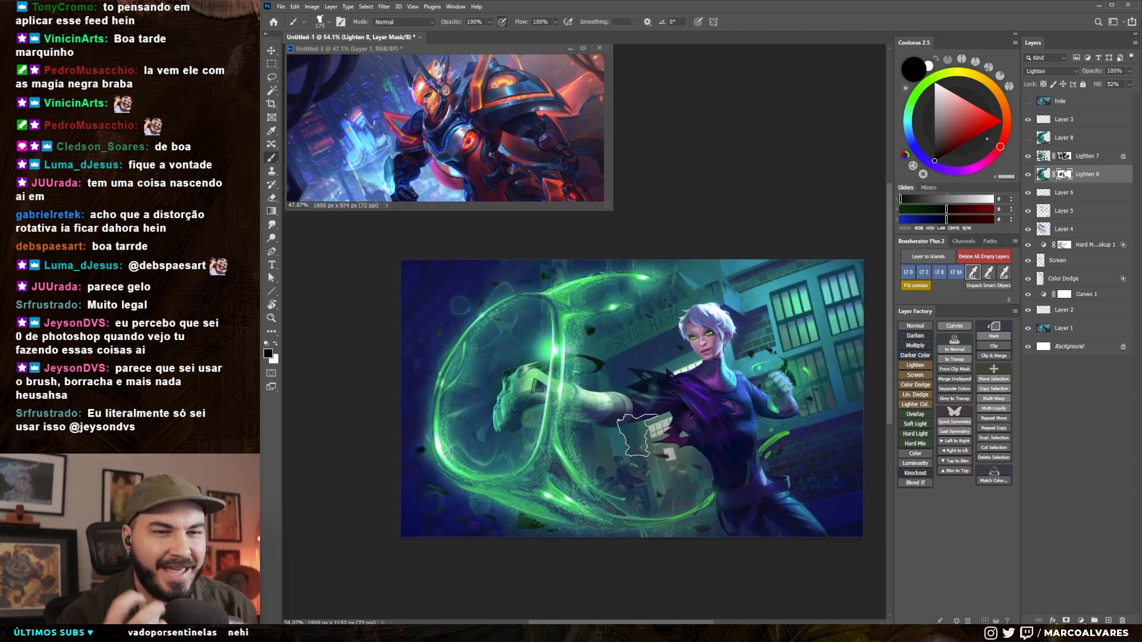
drag(638, 445, 635, 449)
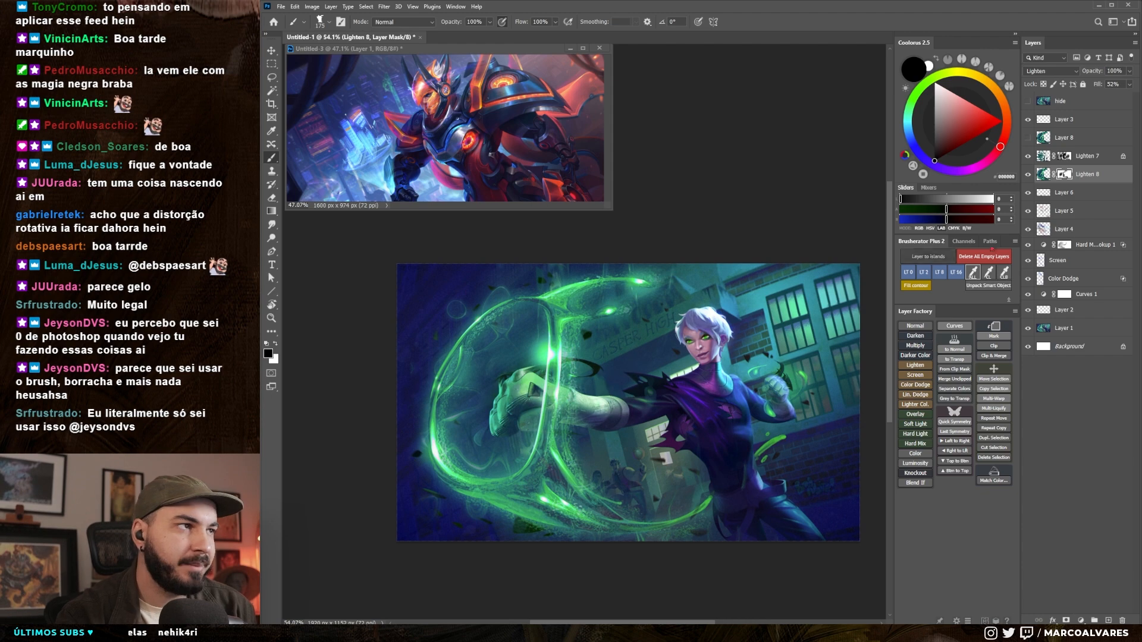
- Add a Color Dodge layer above Lighten 7 and choose a soft round brush for the green glow
click(1088, 157)
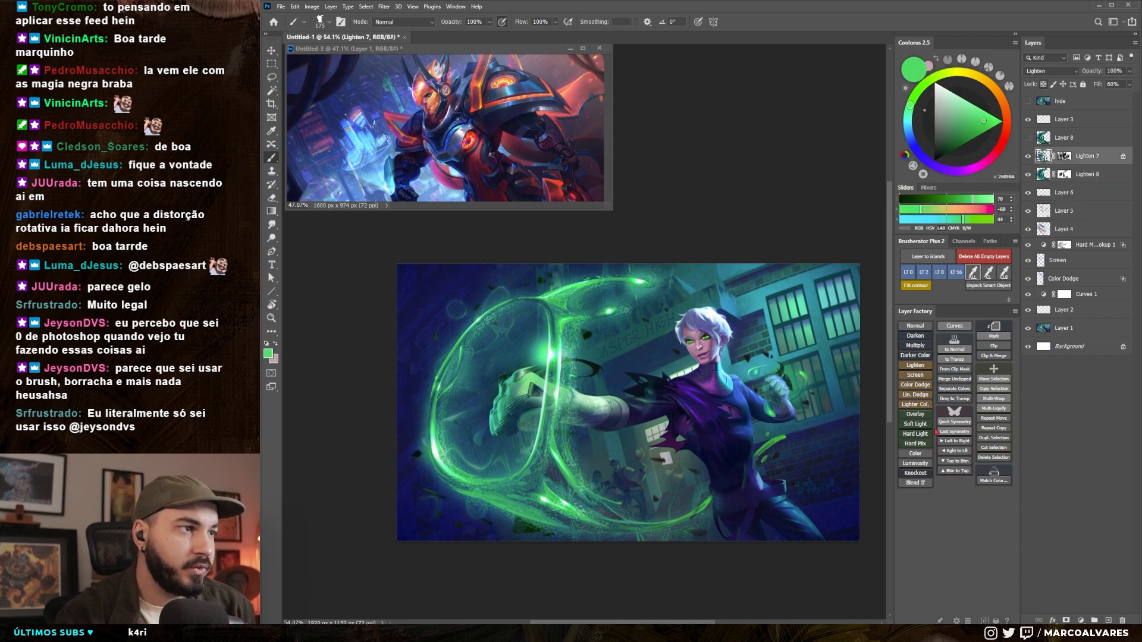
click(915, 385)
right_click(568, 359)
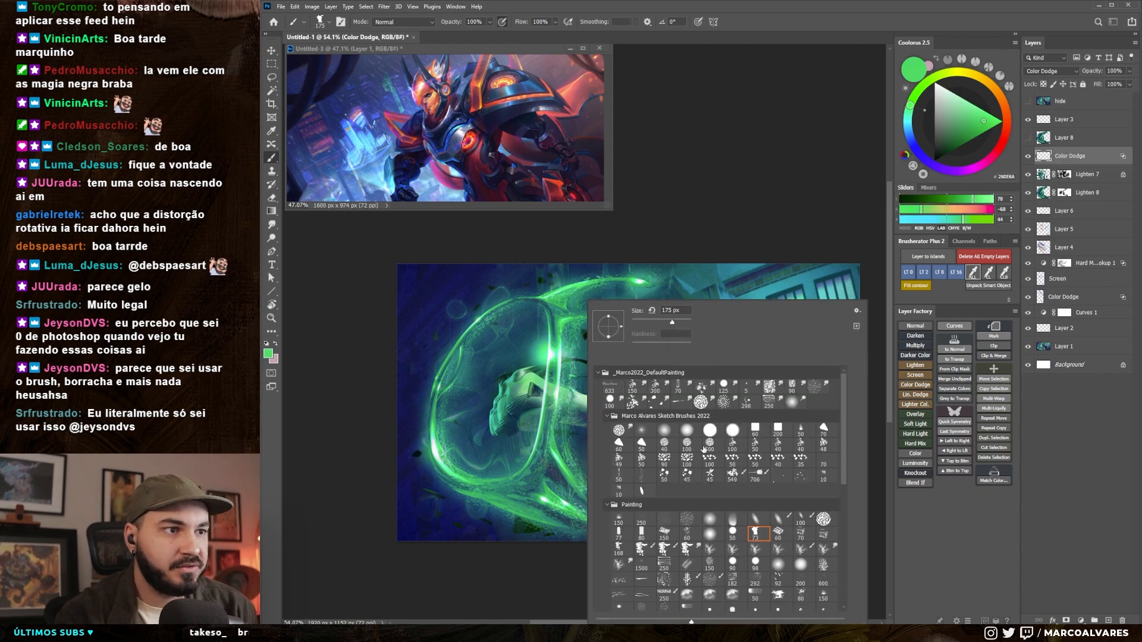
click(688, 429)
click(531, 434)
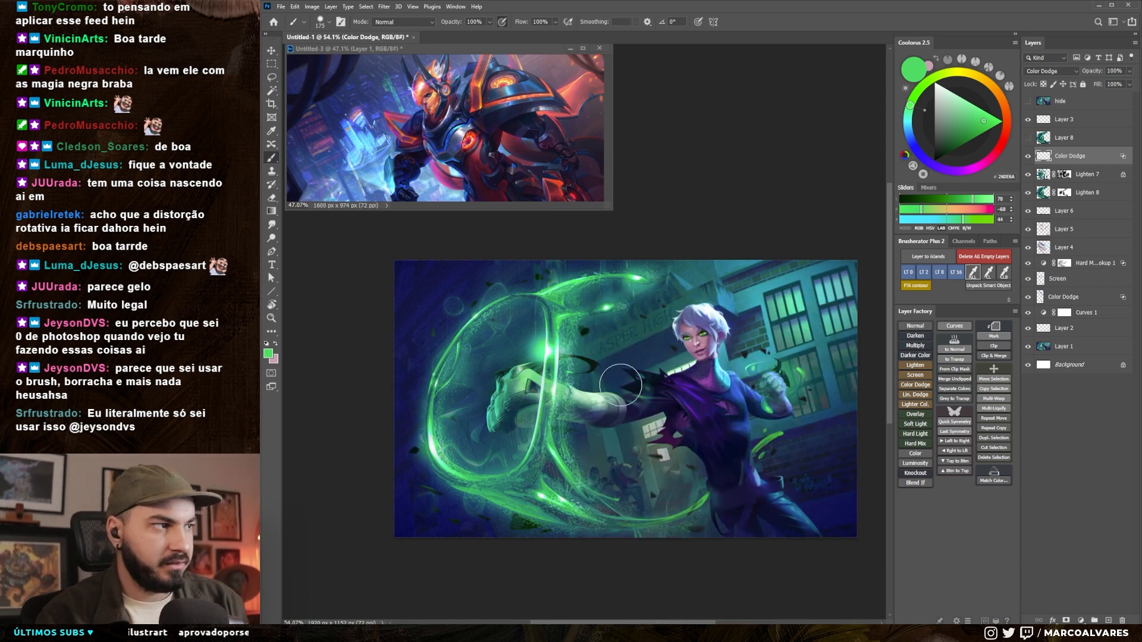
scroll(707, 312, up, 3)
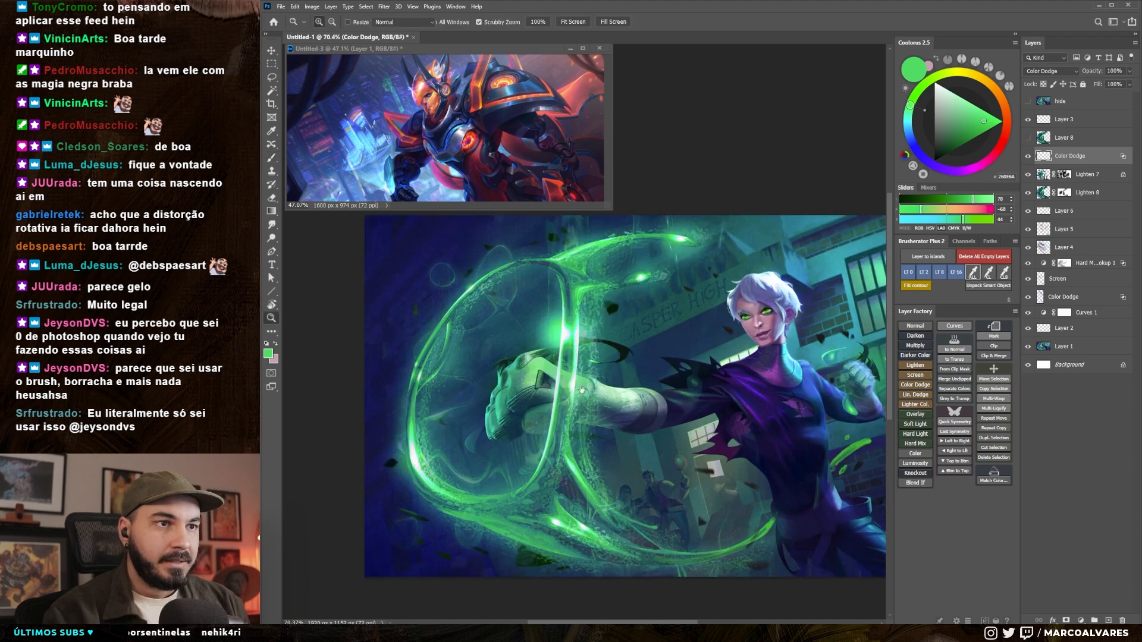
right_click(550, 327)
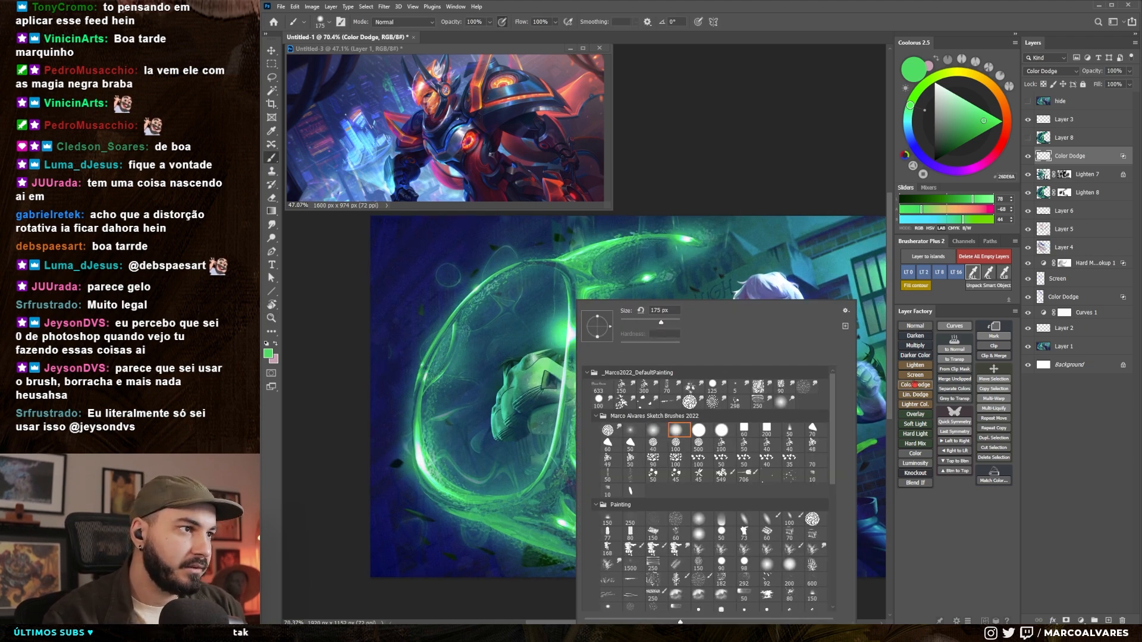
click(805, 163)
- Paint a green Color Dodge glow on the fist where it faces the energy ring
key(bracketleft)
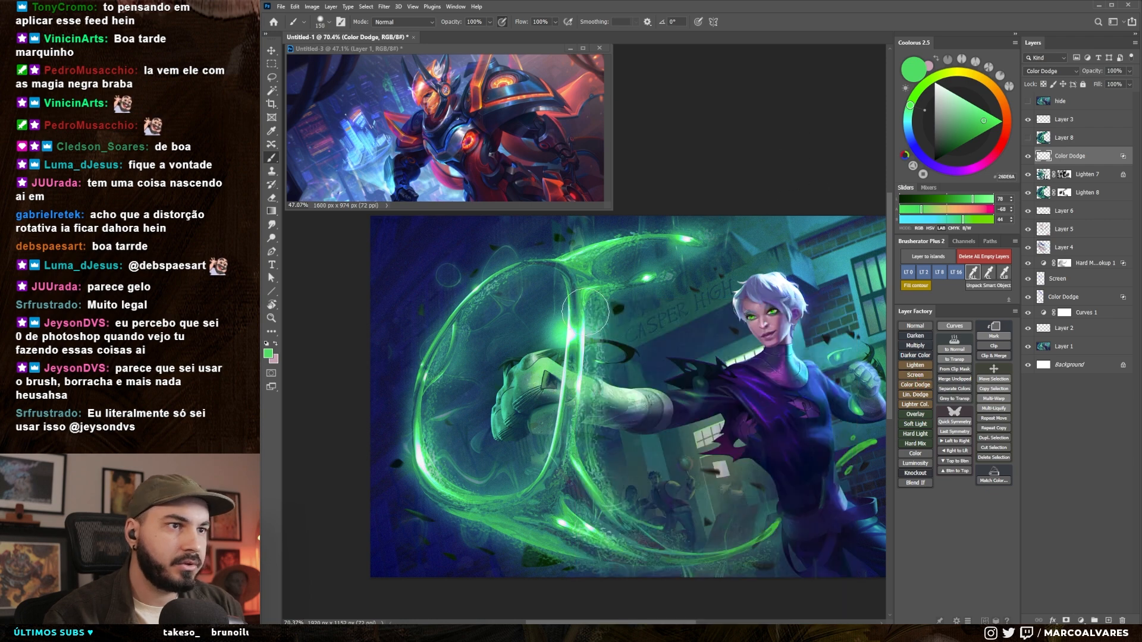
key(bracketright)
key(bracketright)
key(bracketleft)
key(bracketleft)
key(bracketleft)
key(bracketleft)
key(bracketleft)
key(bracketleft)
key(bracketleft)
key(bracketleft)
key(bracketleft)
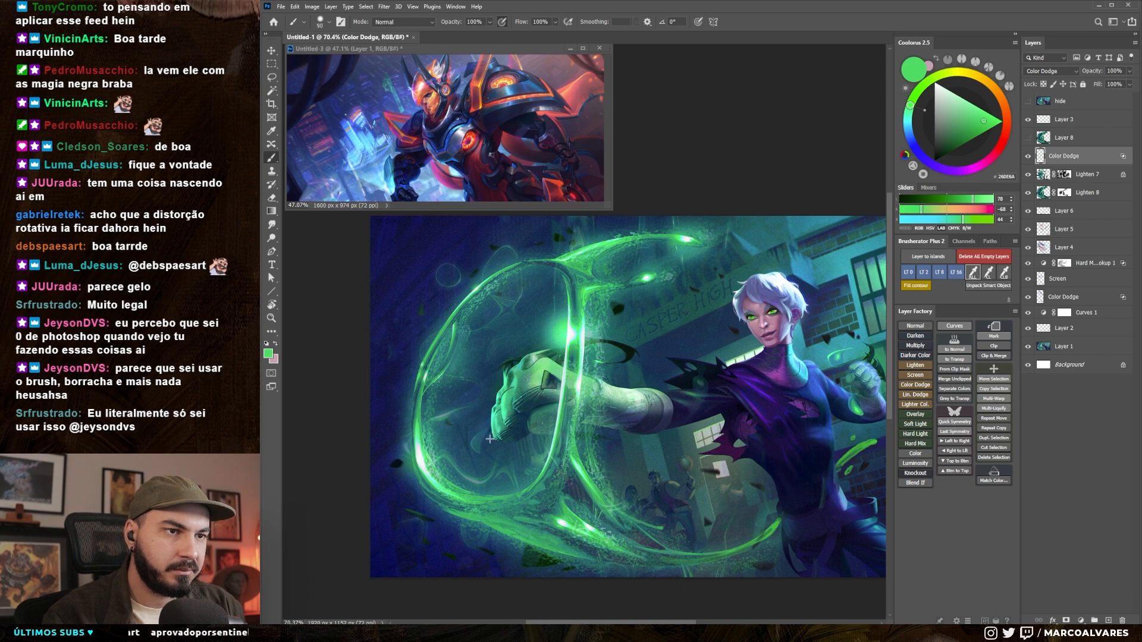
drag(500, 408, 522, 367)
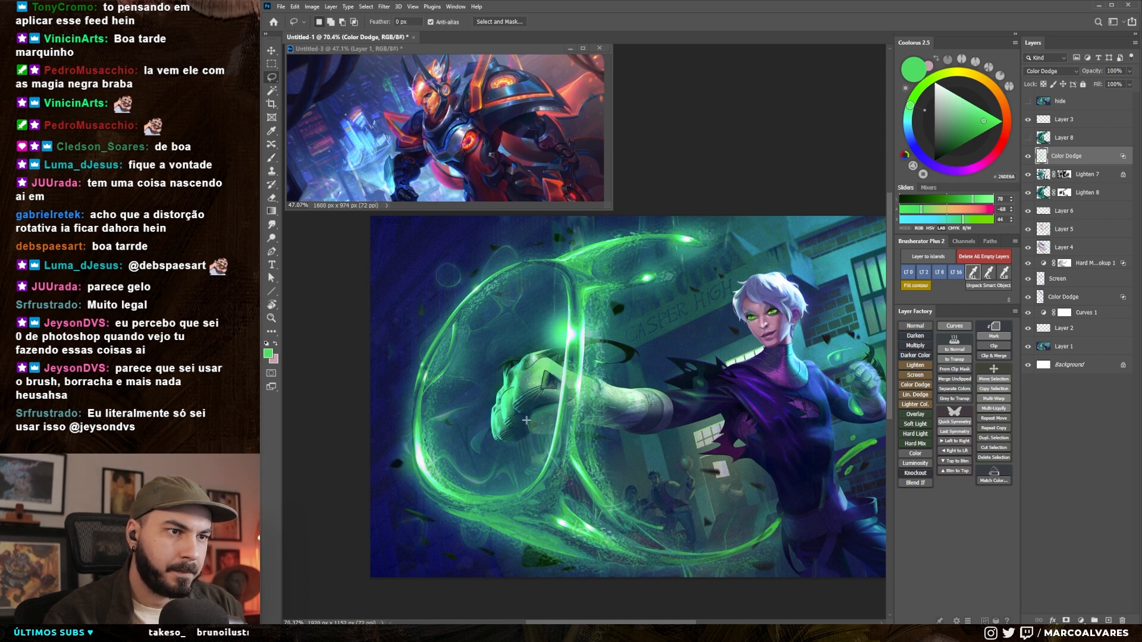
- Rotate the canvas to add green glow strokes near the fist and forearm, pick another brush, and restore the canvas orientation
key(r)
drag(714, 493, 732, 265)
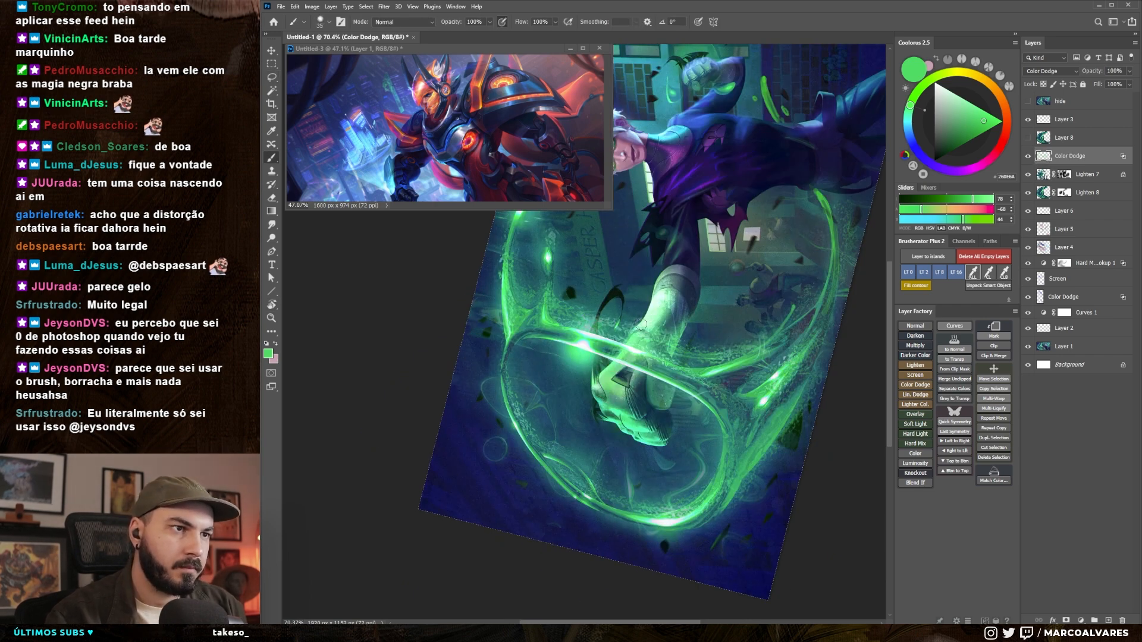
key(b)
drag(649, 292, 627, 309)
right_click(600, 302)
double_click(701, 430)
key(r)
key(Escape)
mouse_move(684, 439)
mouse_down()
mouse_move(643, 439)
mouse_move(696, 440)
mouse_up()
- Brighten the glove, forearm and energy ring with further green strokes on the Color Dodge layer
key(b)
key(bracketleft)
key(bracketleft)
key(bracketleft)
key(bracketleft)
key(bracketleft)
key(bracketleft)
key(bracketleft)
key(bracketleft)
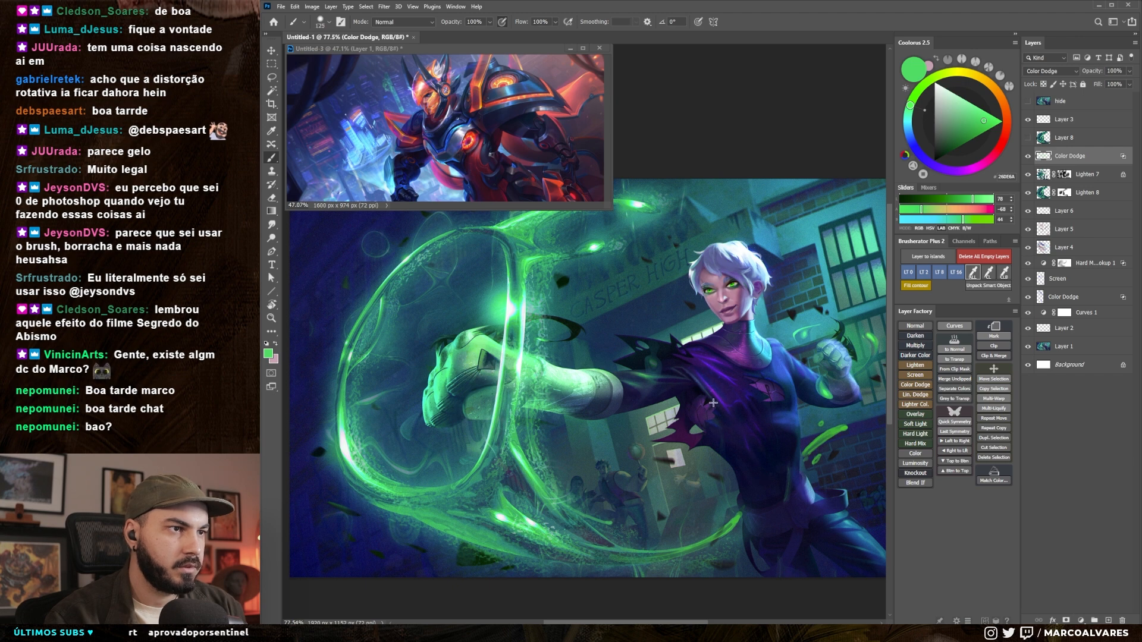
key(bracketright)
key(bracketright)
key(bracketleft)
mouse_move(646, 425)
mouse_down()
mouse_move(613, 425)
mouse_move(656, 426)
mouse_up()
- Add a Screen layer above the Color Dodge layer and pick a darker, pure green as the paint colour
click(917, 377)
click(976, 133)
click(908, 111)
click(912, 101)
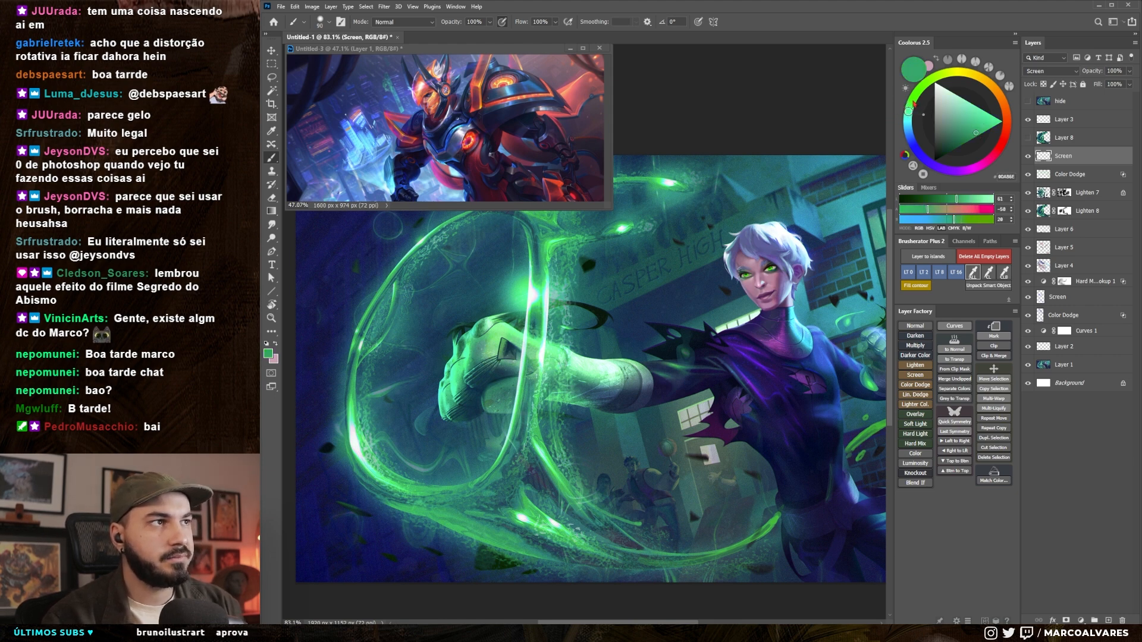
drag(912, 101, 911, 103)
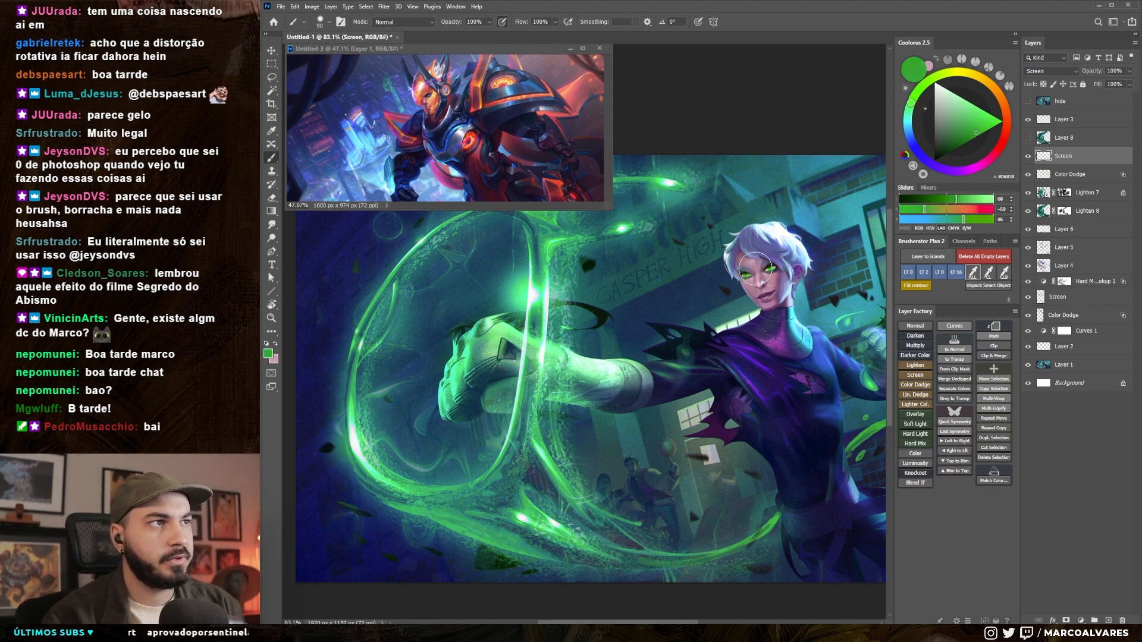
- Paint soft green light over the fist and forearm on the Screen layer with a 125 px brush
drag(755, 269, 787, 283)
key(bracketright)
drag(488, 350, 471, 405)
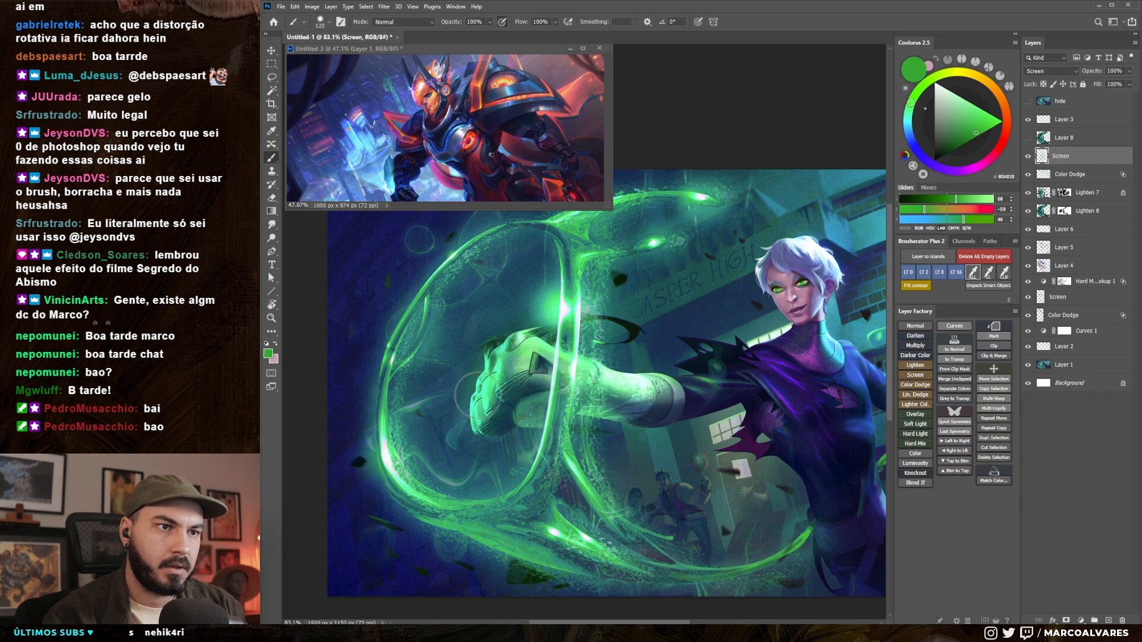
key(bracketright)
key(bracketleft)
key(bracketleft)
key(bracketleft)
key(bracketleft)
key(bracketleft)
key(bracketleft)
key(bracketleft)
key(bracketleft)
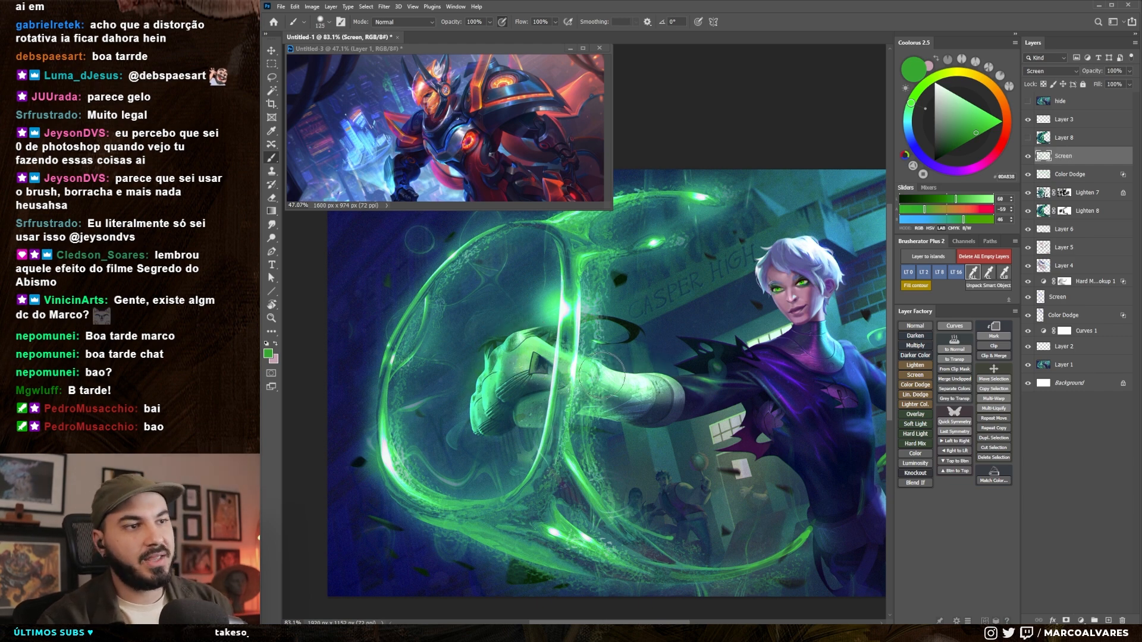
key(bracketleft)
key(bracketleft)
key(bracketleft)
key(bracketleft)
key(bracketleft)
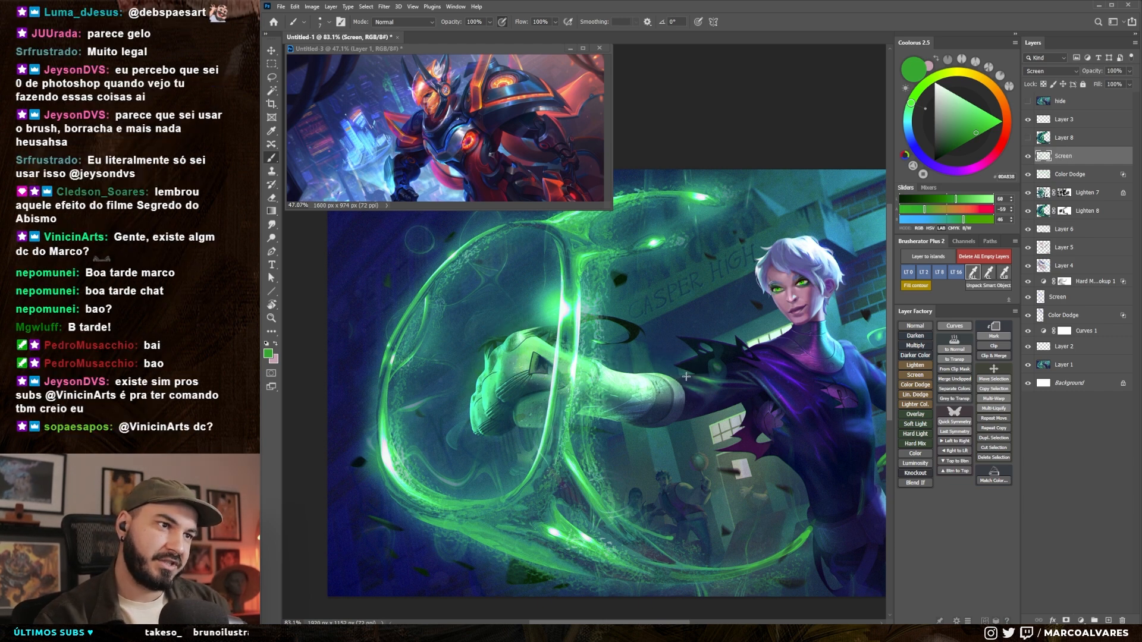
key(bracketright)
key(bracketright)
key(bracketright)
key(bracketright)
key(bracketright)
key(bracketright)
key(bracketright)
key(bracketright)
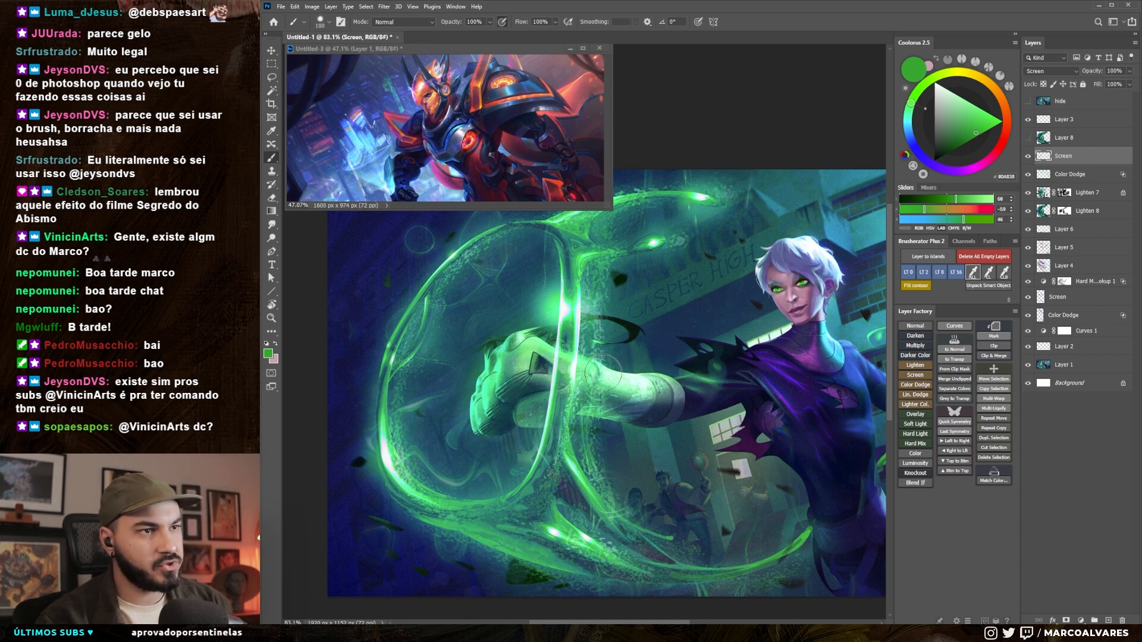
key(bracketleft)
key(bracketleft)
key(bracketleft)
key(bracketleft)
key(bracketleft)
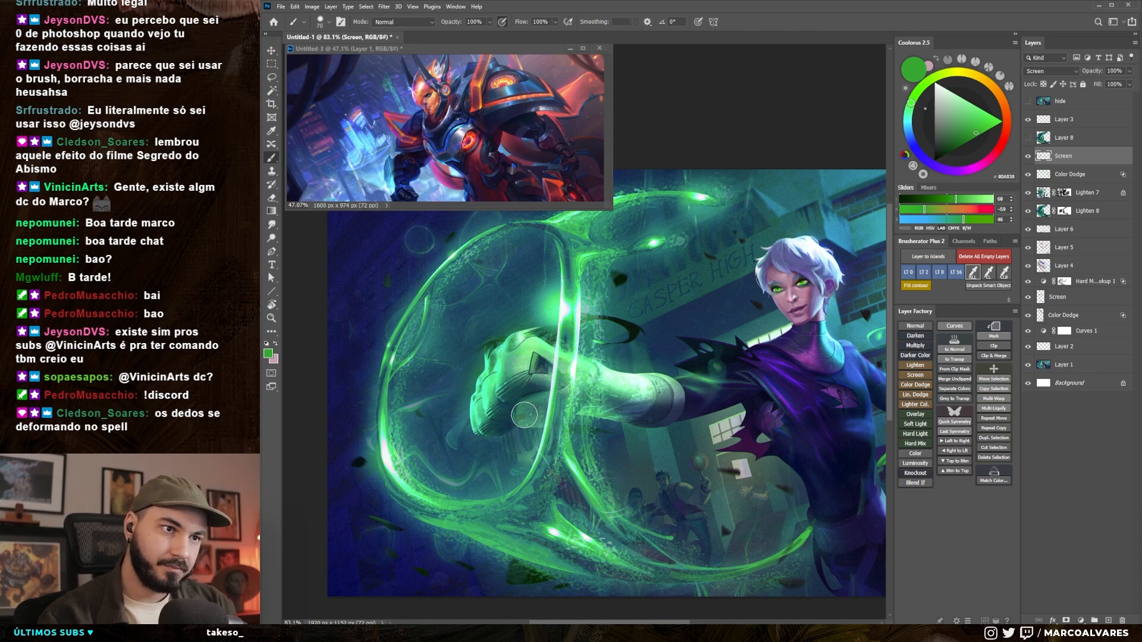
- Smudge the glow along the lower edge of the fist and check the picture's values in a greyscale proof
key(r)
mouse_move(514, 414)
mouse_down()
mouse_move(437, 417)
mouse_move(494, 408)
mouse_up()
key(ctrl+y)
drag(714, 354, 714, 317)
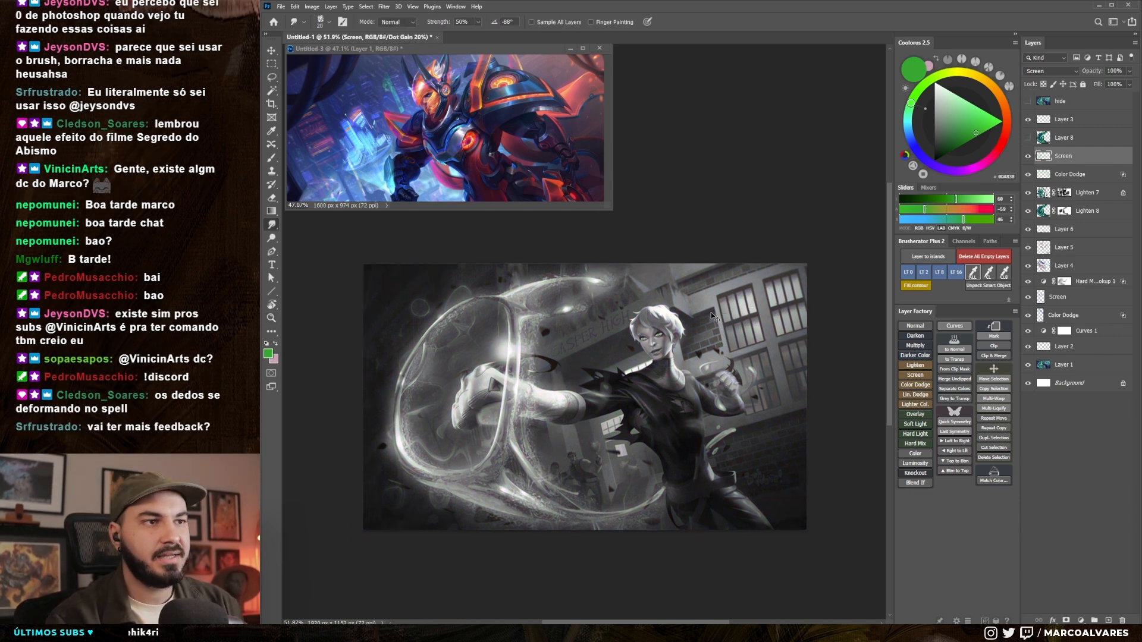
key(ctrl+y)
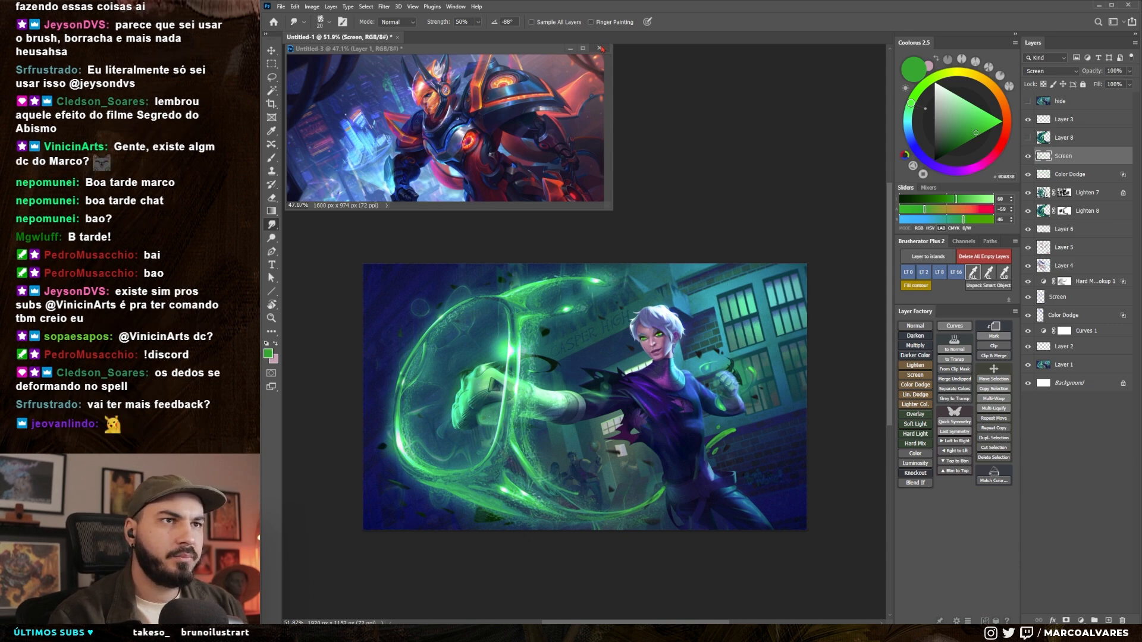
- Inspect the armoured character reference up close, and close that Untitled-3 document without saving it
scroll(387, 100, up, 5)
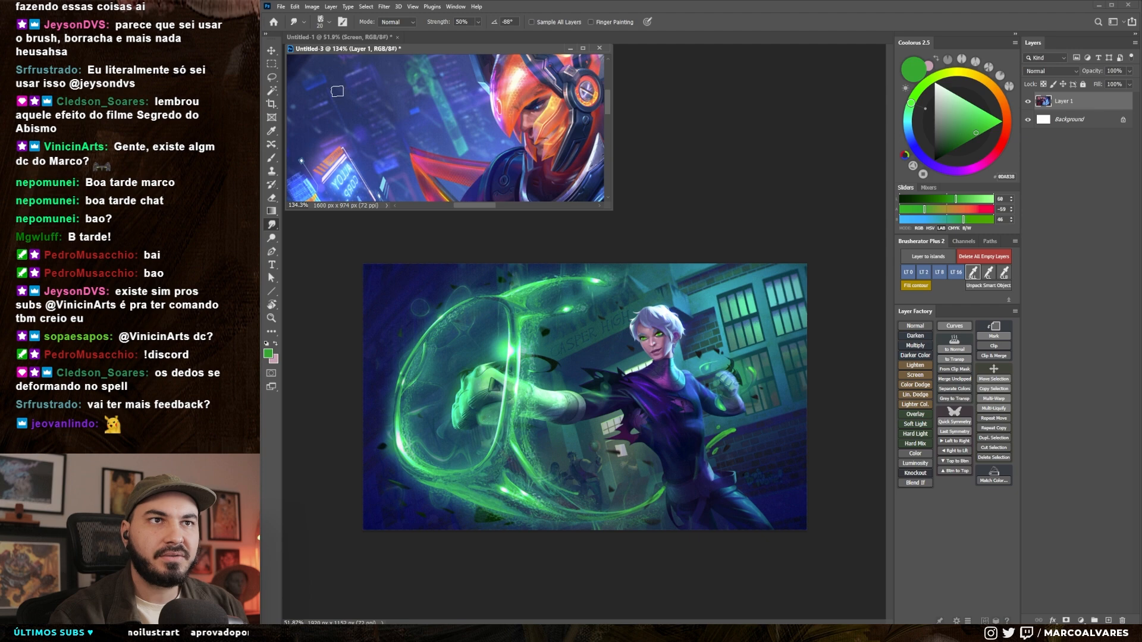
scroll(366, 126, down, 4)
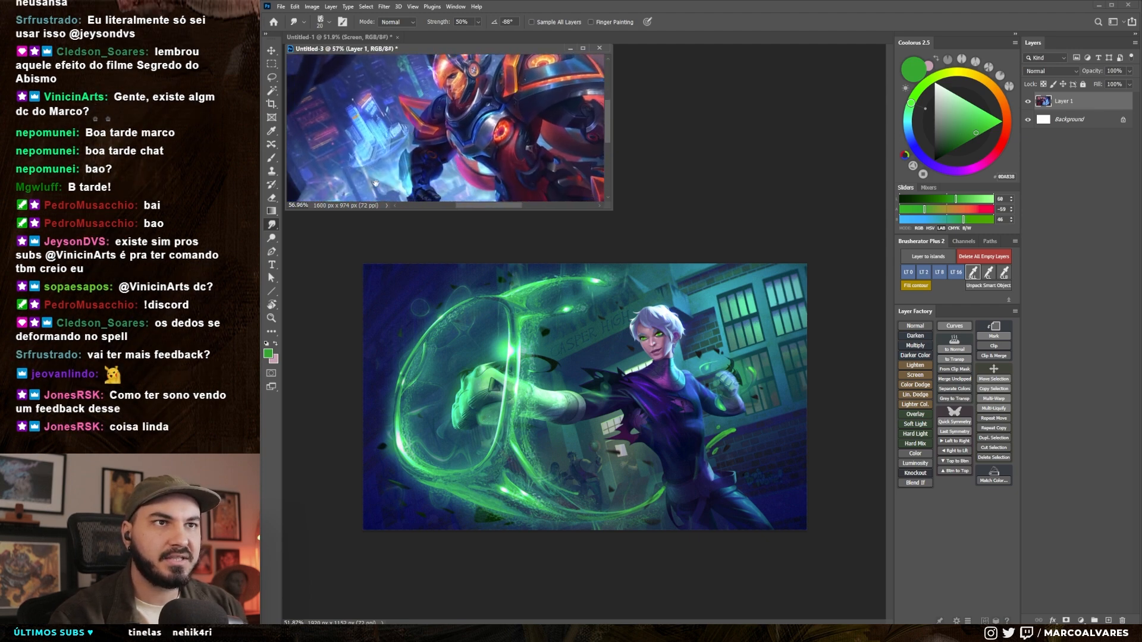
scroll(460, 151, up, 3)
click(600, 48)
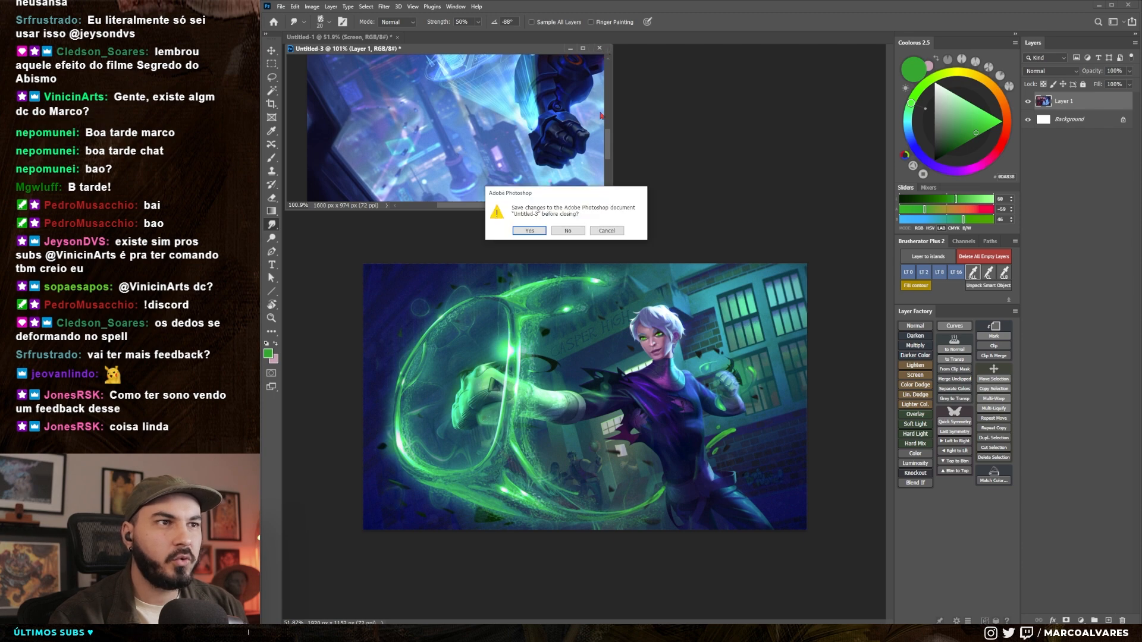
click(567, 231)
- Examine the illustration without the interface panels and compare the edited version with the original several times
scroll(712, 296, up, 5)
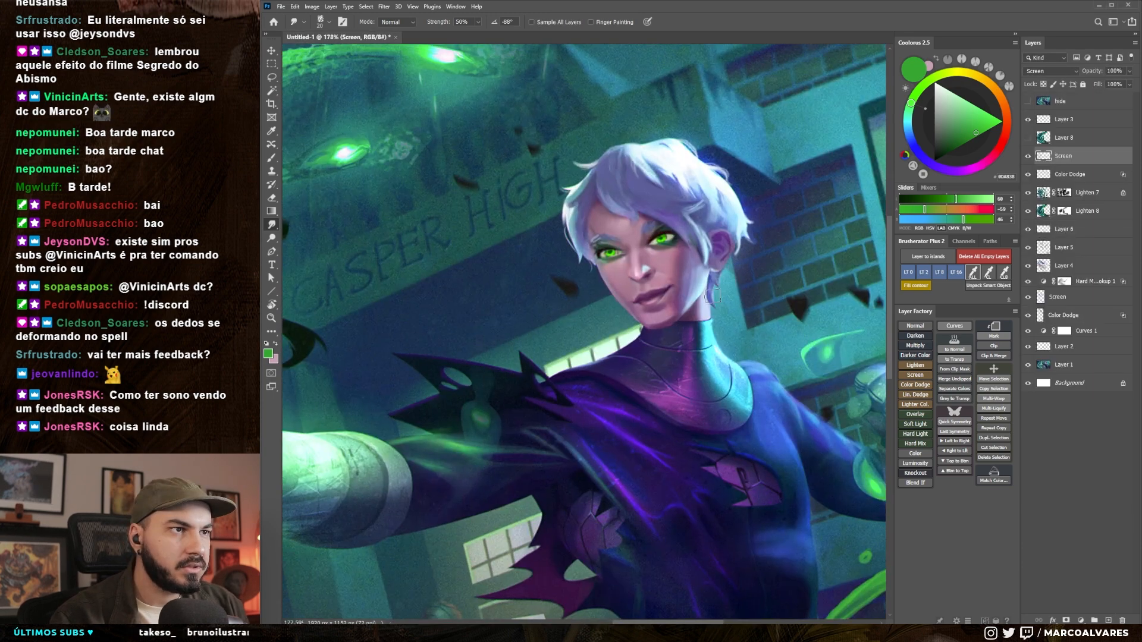
scroll(712, 296, down, 5)
key(Tab)
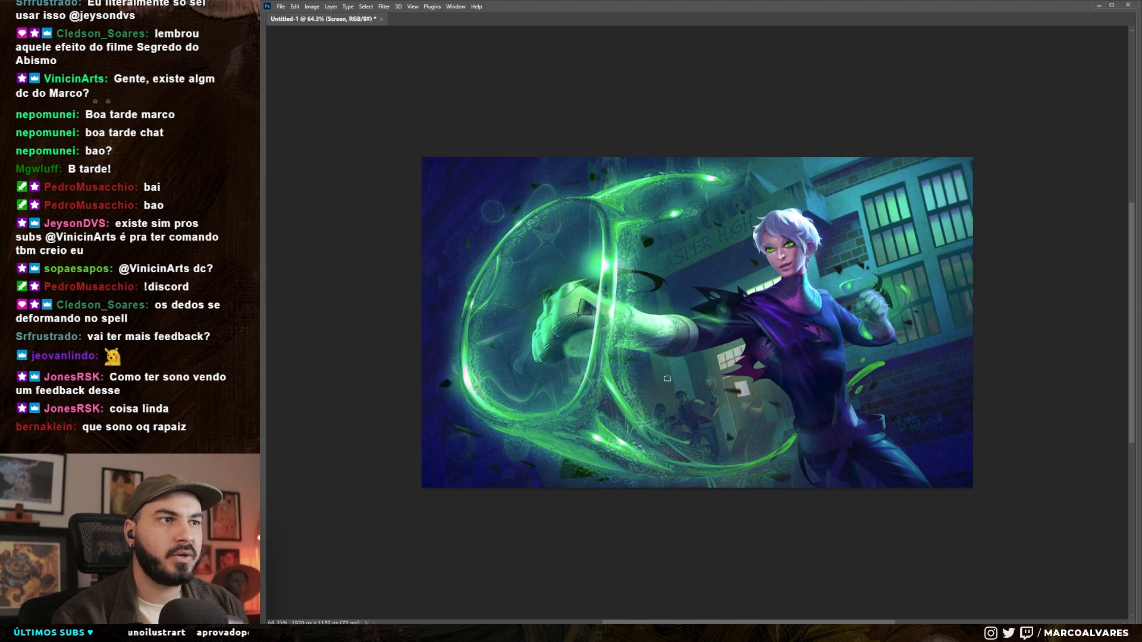
scroll(672, 375, up, 2)
scroll(649, 588, up, 2)
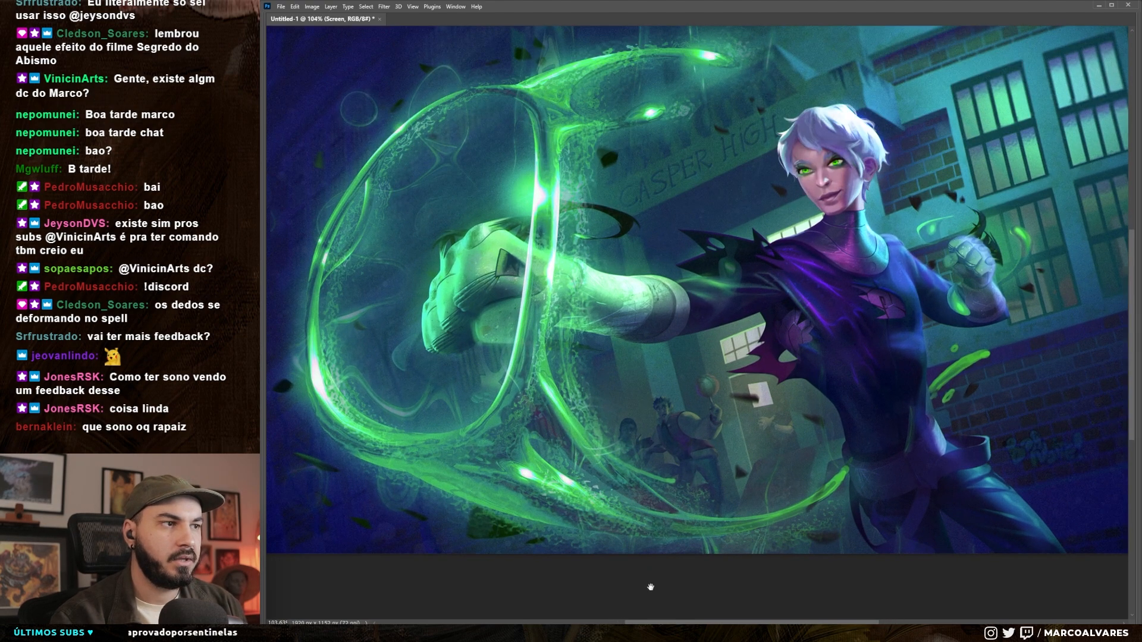
scroll(639, 592, down, 2)
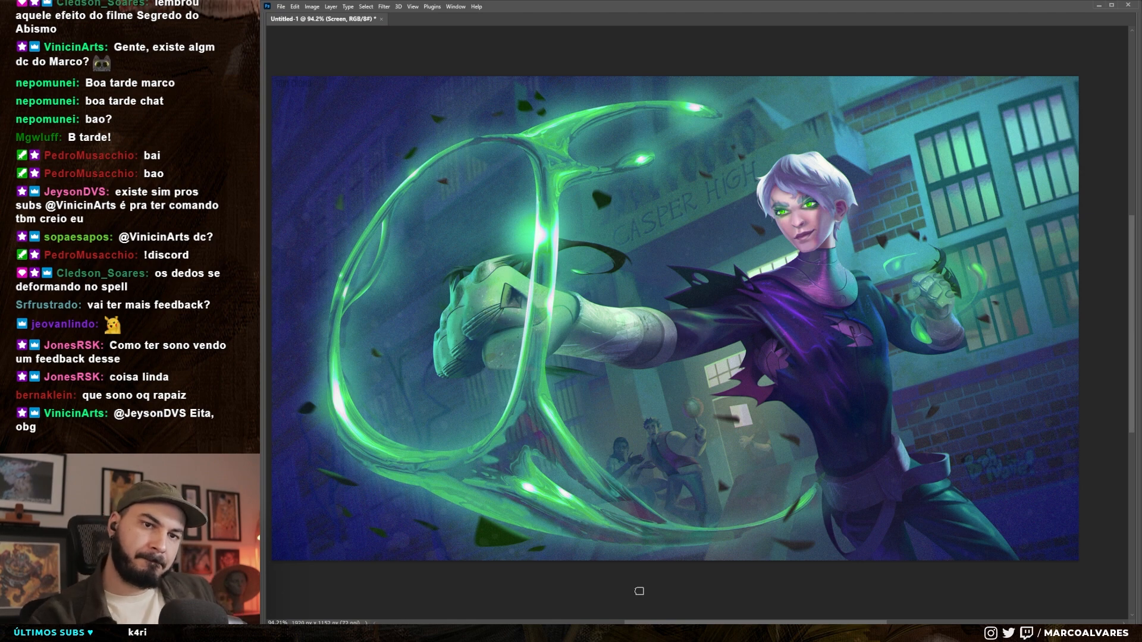
key(ctrl+z)
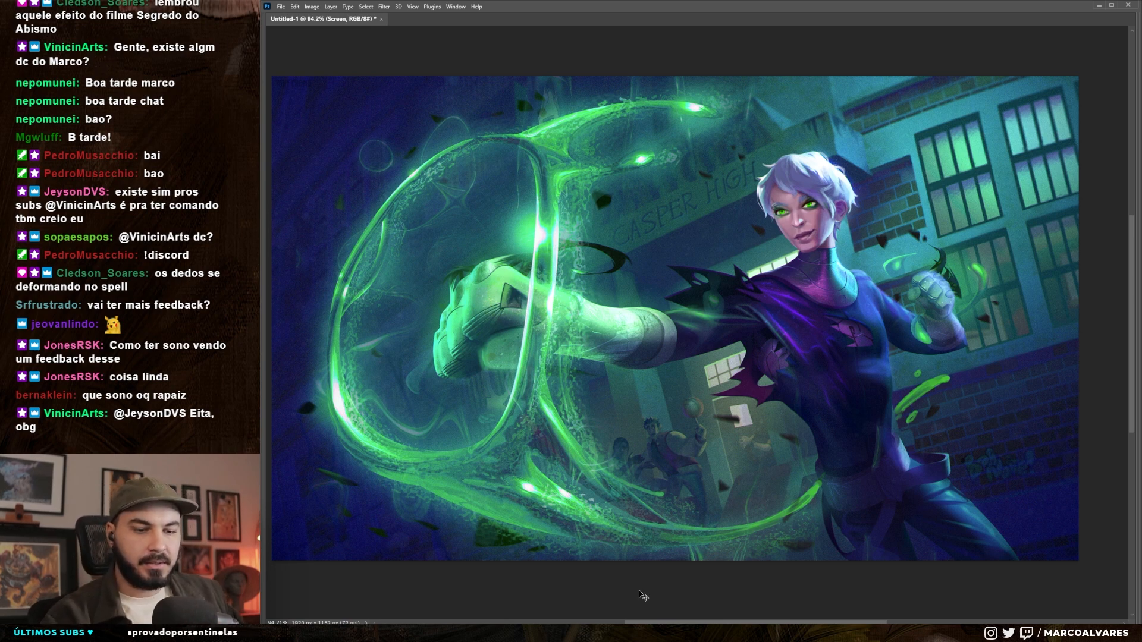
click(641, 596)
click(642, 596)
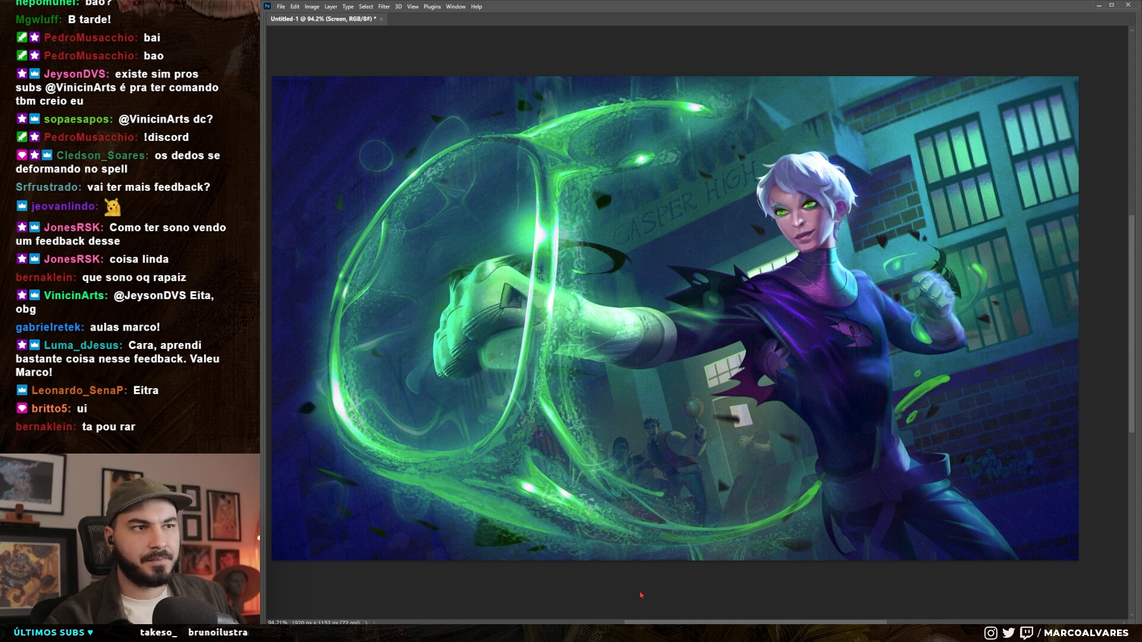
key(ctrl+z)
key(ctrl+shift+z)
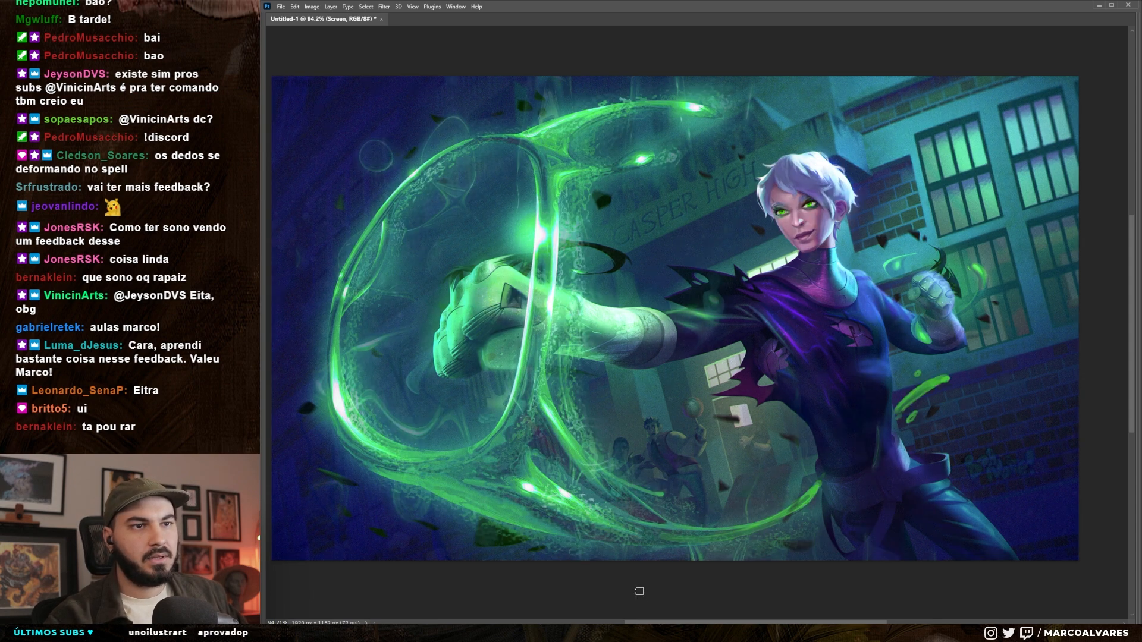
key(ctrl+z)
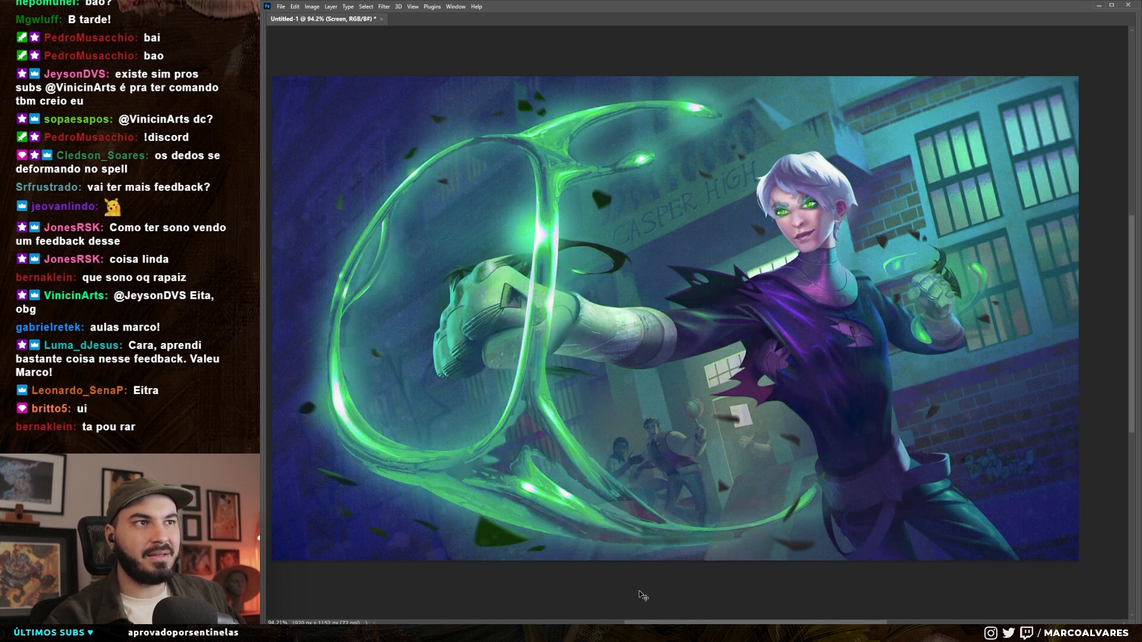
key(ctrl+shift+z)
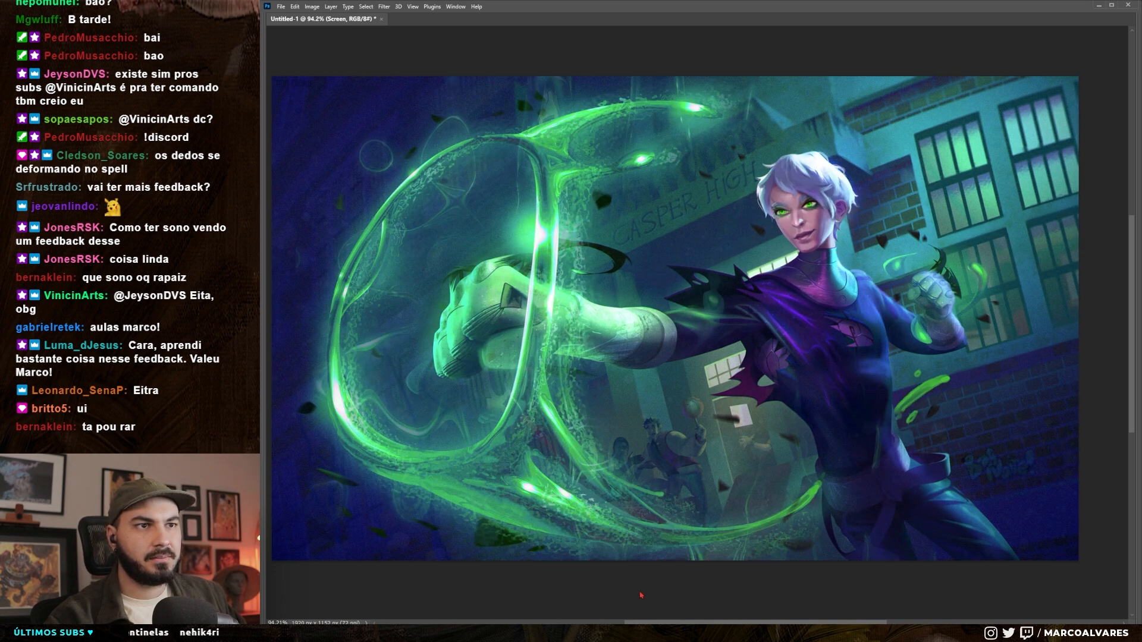
key(ctrl+z)
key(ctrl+shift+z)
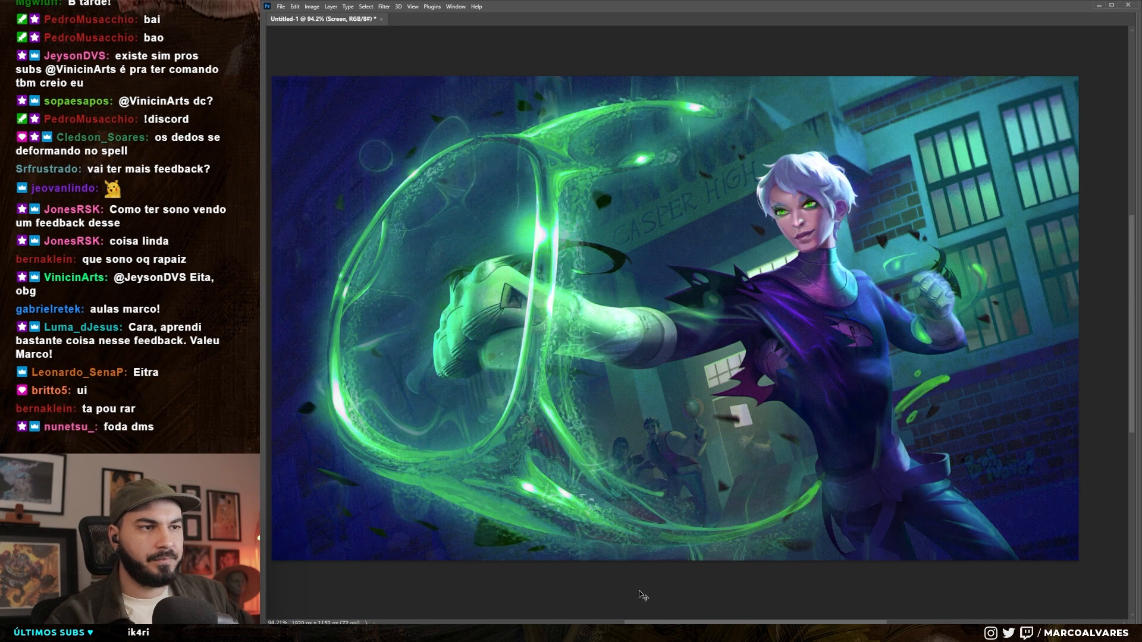
key(Tab)
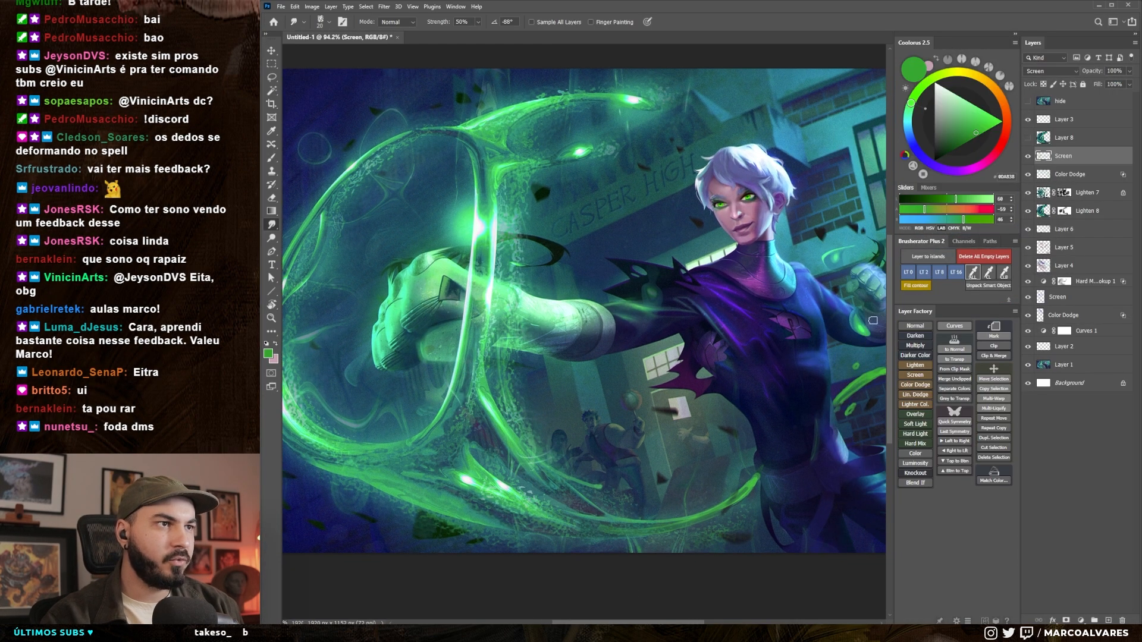
- Add a Color Dodge layer above Layer 8 and brighten the window beside the torn cape with pale cream
drag(814, 166, 738, 127)
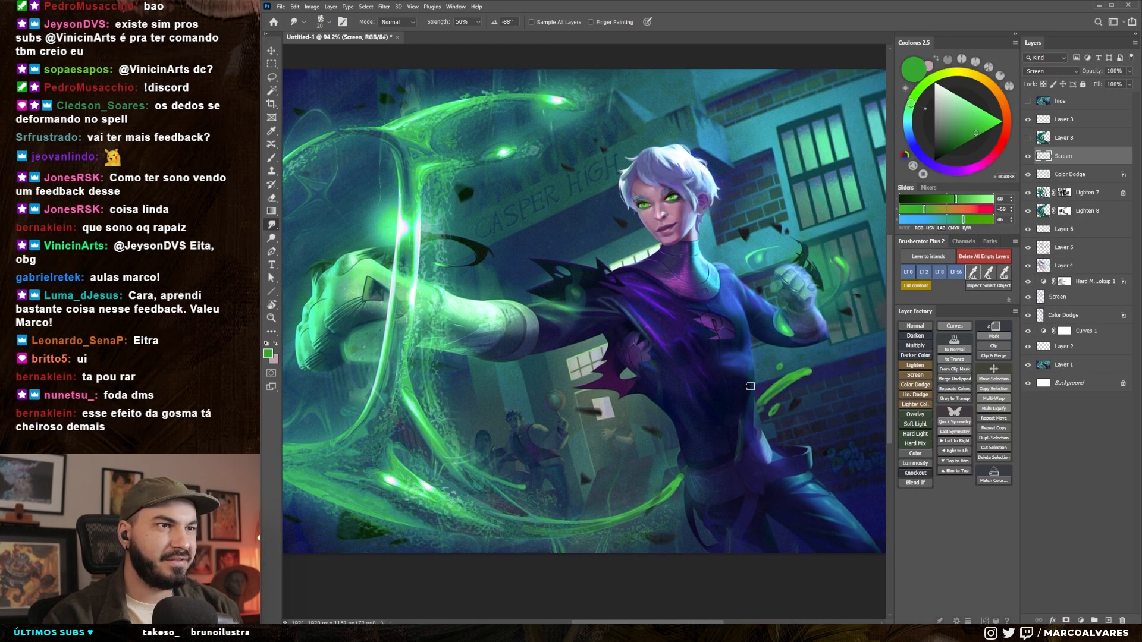
click(1070, 143)
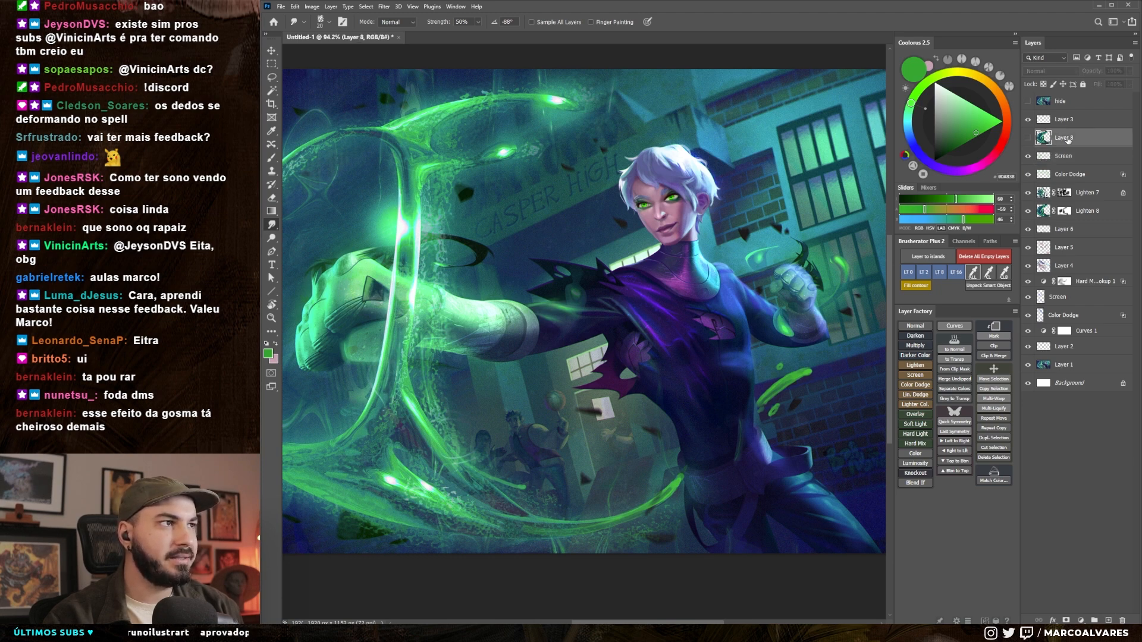
click(916, 385)
key(b)
key(x)
click(956, 72)
click(943, 99)
drag(598, 385, 637, 381)
key(bracketleft)
drag(583, 347, 562, 364)
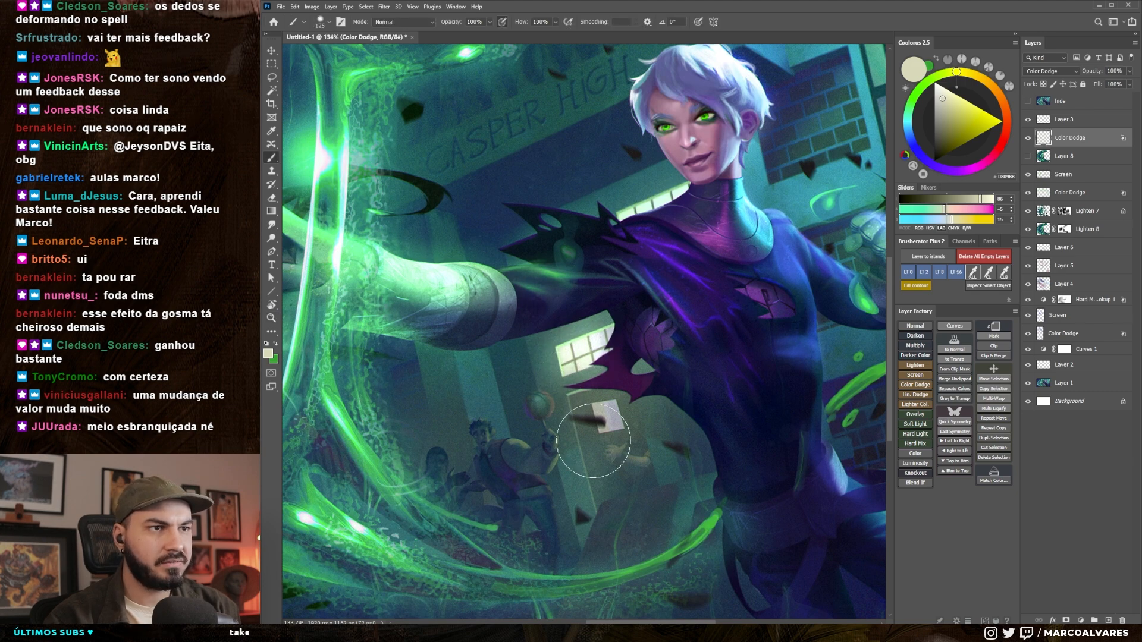
- Brush cream light onto the window behind the neck and around the cape, adjusting the brush size between strokes
key(z)
mouse_move(642, 459)
mouse_down()
mouse_move(608, 459)
mouse_move(630, 455)
mouse_move(621, 440)
mouse_up()
key(b)
key(bracketleft)
key(bracketleft)
key(bracketleft)
drag(640, 295, 662, 282)
key(bracketright)
key(bracketright)
key(bracketright)
key(bracketright)
key(bracketright)
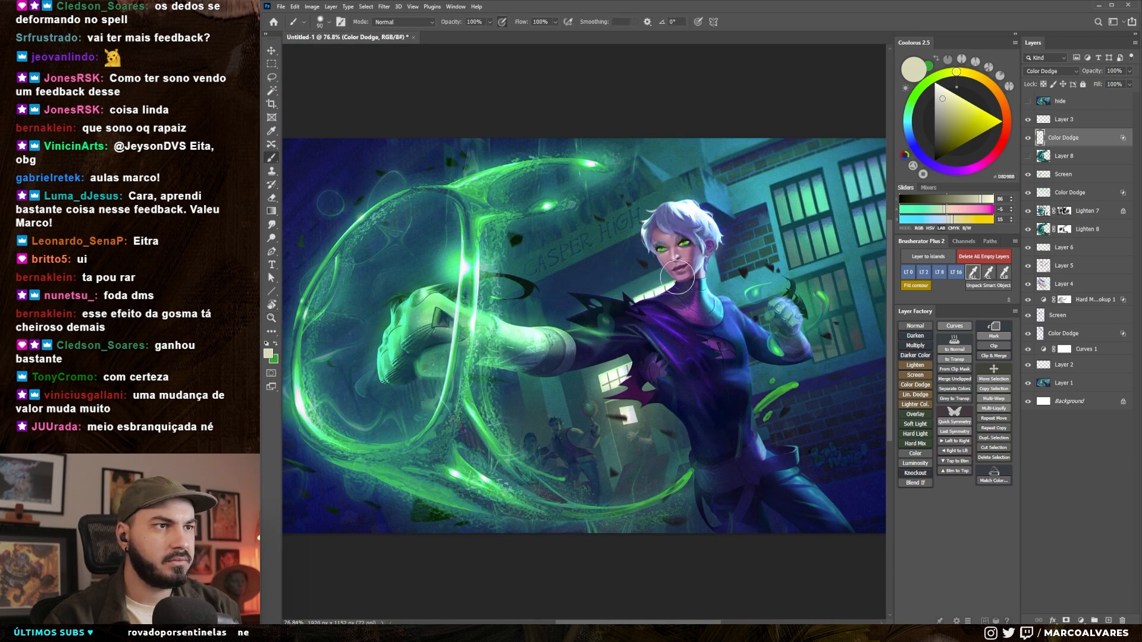
drag(697, 341, 642, 351)
- Add a broad cream glow over the large building windows on the Color Dodge layer with a 600 px brush
key(bracketright)
key(bracketright)
key(bracketright)
key(bracketright)
key(bracketright)
key(bracketright)
drag(766, 265, 759, 227)
key(z)
drag(799, 352, 660, 376)
key(b)
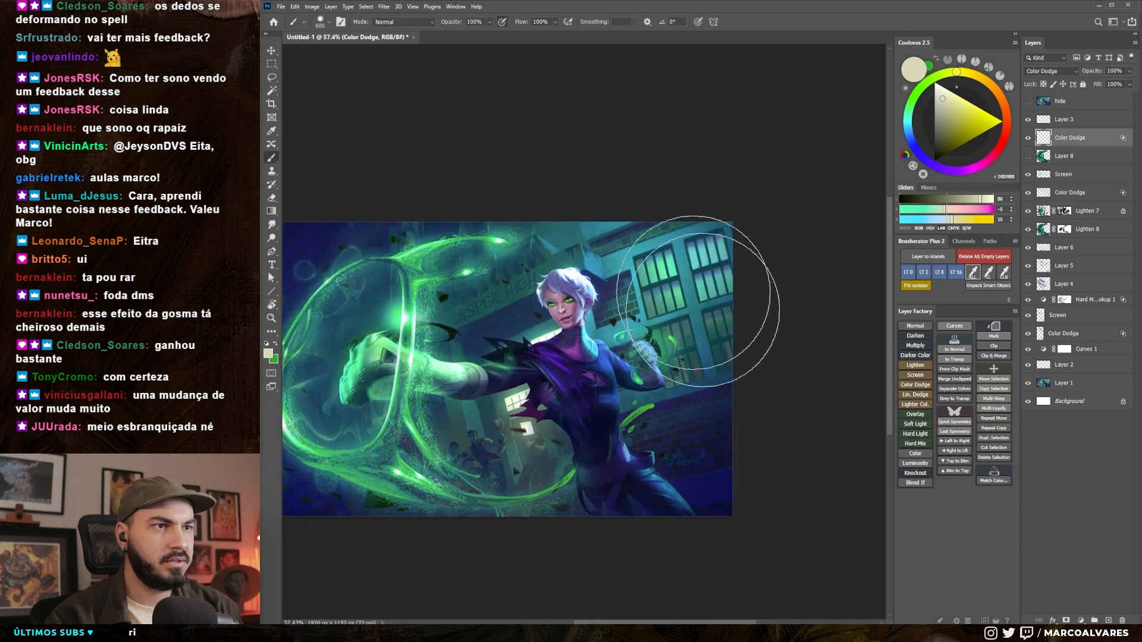
- Swap the paint colours and change the active one to a medium blue
key(x)
drag(907, 121, 909, 135)
click(975, 128)
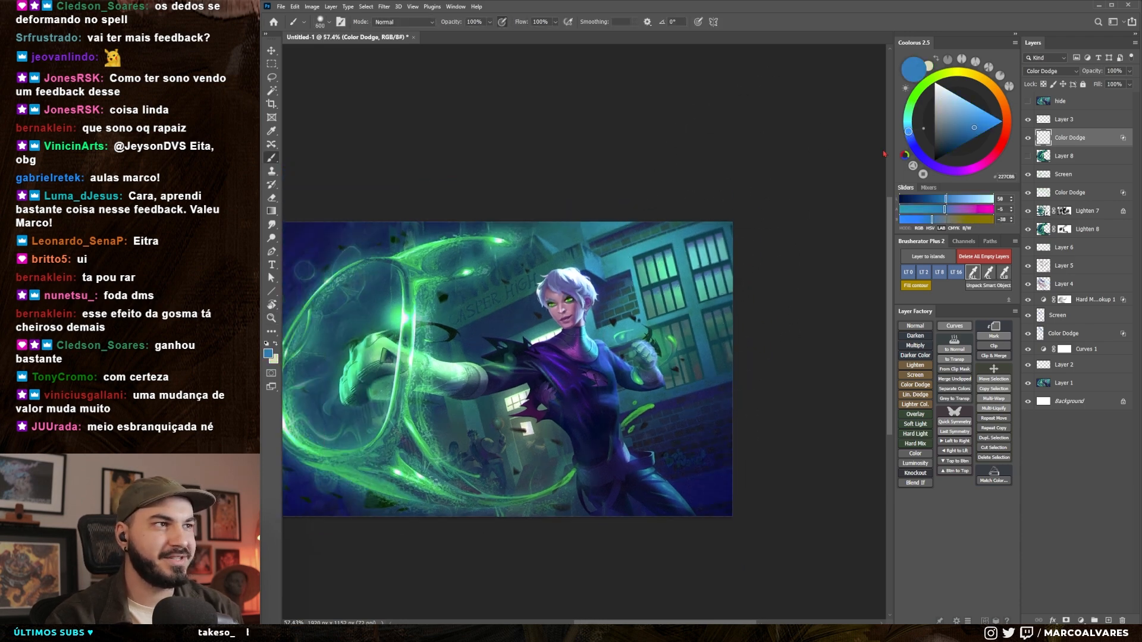
key(bracketright)
key(bracketright)
key(bracketright)
key(bracketright)
key(bracketright)
key(bracketright)
key(bracketright)
drag(738, 241, 803, 285)
key(bracketleft)
key(bracketleft)
key(ctrl+z)
- Paint soft blue light over the building's upper wall and large windows on the Color Dodge layer
key(bracketleft)
key(bracketleft)
key(bracketleft)
key(bracketleft)
key(bracketleft)
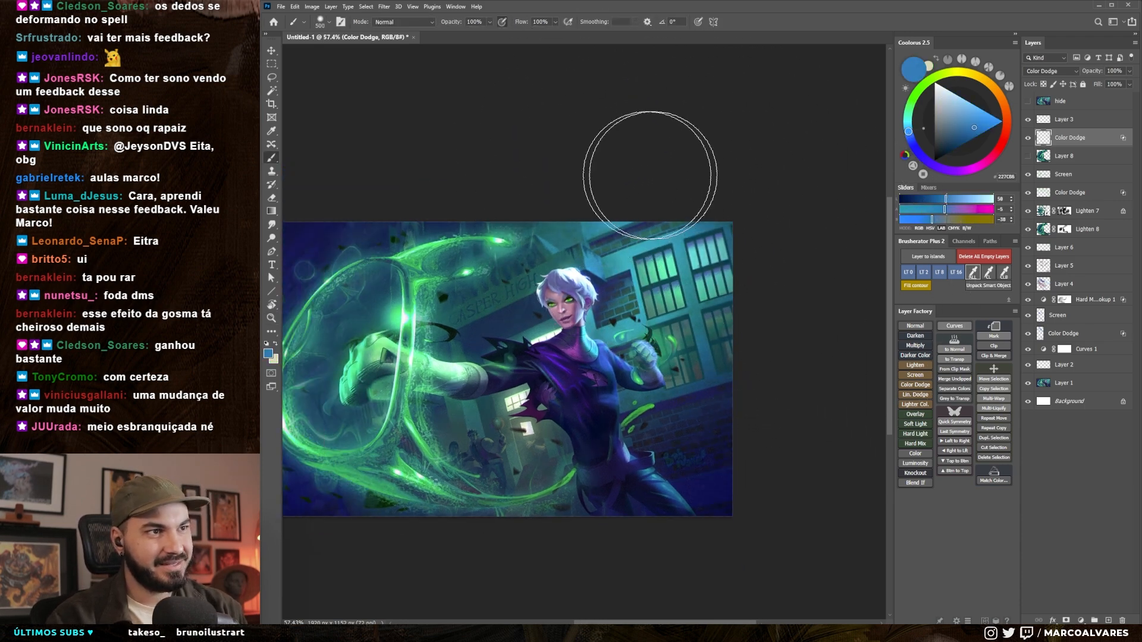
key(bracketright)
drag(663, 189, 604, 216)
key(bracketleft)
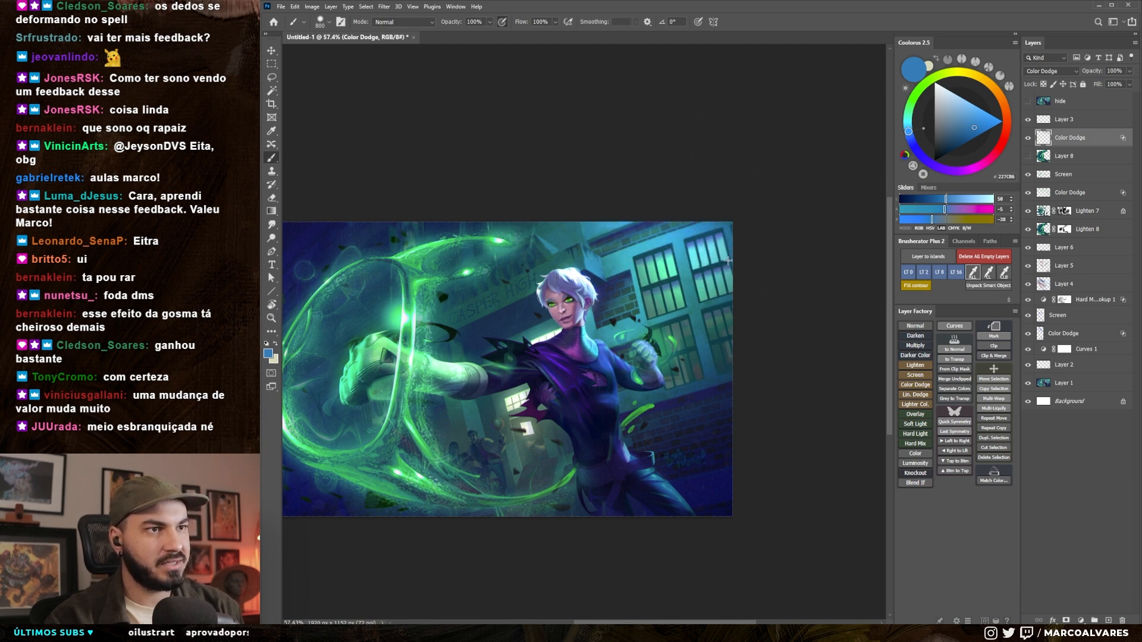
key(bracketleft)
key(bracketright)
key(bracketright)
mouse_move(713, 269)
mouse_down()
mouse_move(759, 209)
mouse_move(736, 269)
mouse_up()
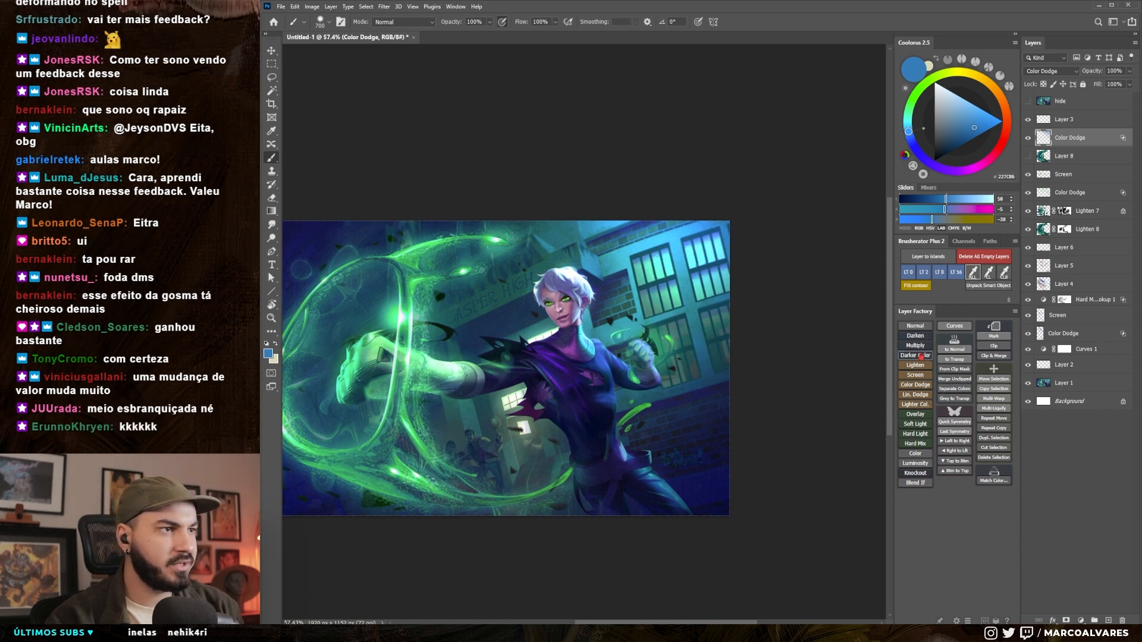
- Add a layer above the Color Dodge layer in Lighten mode and brush lighter blue across the large windows
click(919, 379)
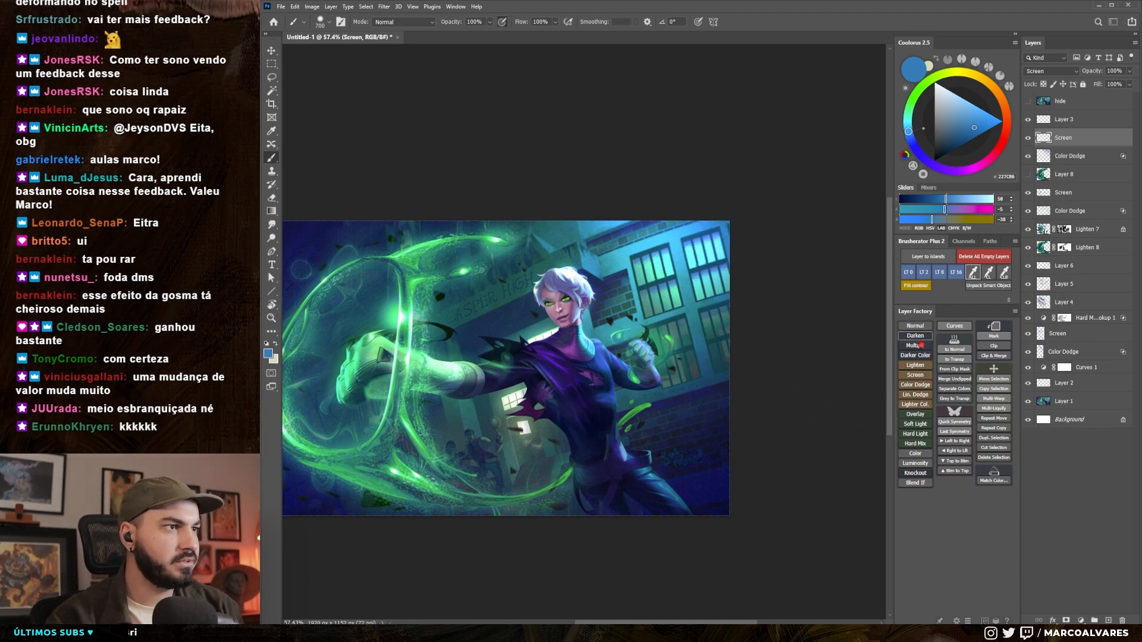
click(917, 366)
click(955, 113)
key(bracketright)
key(bracketright)
key(bracketright)
drag(718, 248, 643, 249)
- Pick a paler blue and extend the soft haze over the building's upper edge with a larger brush
drag(960, 115, 984, 112)
key(bracketright)
key(bracketright)
key(bracketright)
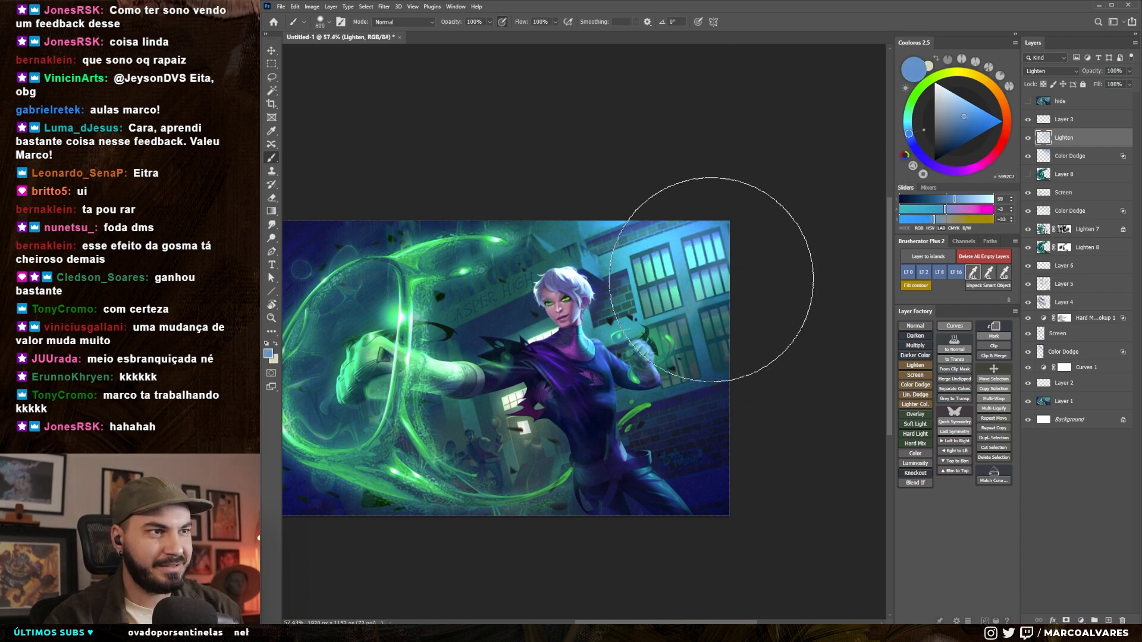
drag(515, 194, 551, 179)
mouse_move(642, 262)
ctrl+mouse_down()
mouse_move(577, 244)
mouse_move(594, 223)
mouse_move(532, 217)
ctrl+mouse_up()
key(bracketright)
key(bracketright)
key(bracketright)
- View the illustration without the interface panels and toggle between the original and the edited version
key(z)
drag(665, 402, 683, 413)
key(Tab)
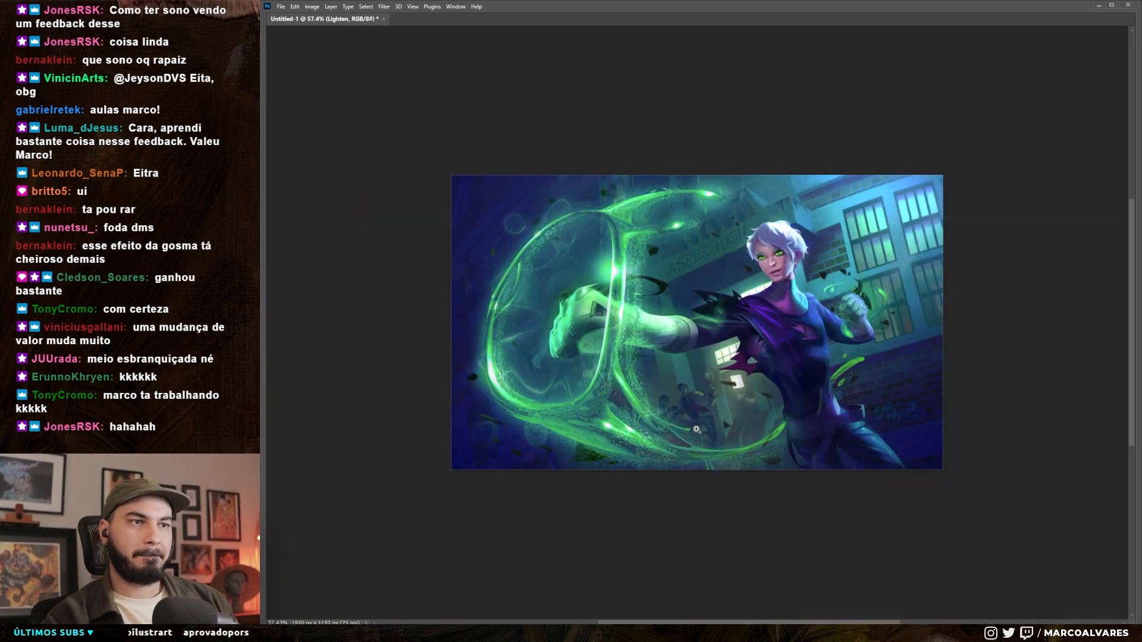
drag(873, 95, 906, 97)
drag(547, 341, 666, 191)
drag(647, 389, 640, 390)
key(ctrl+comma)
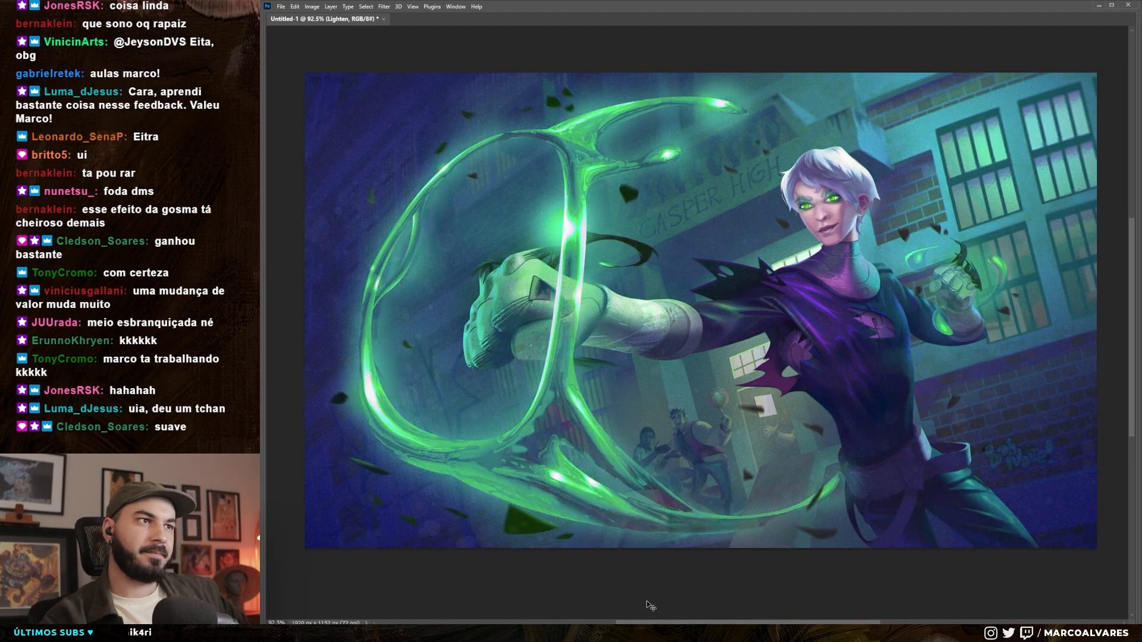
key(ctrl+comma)
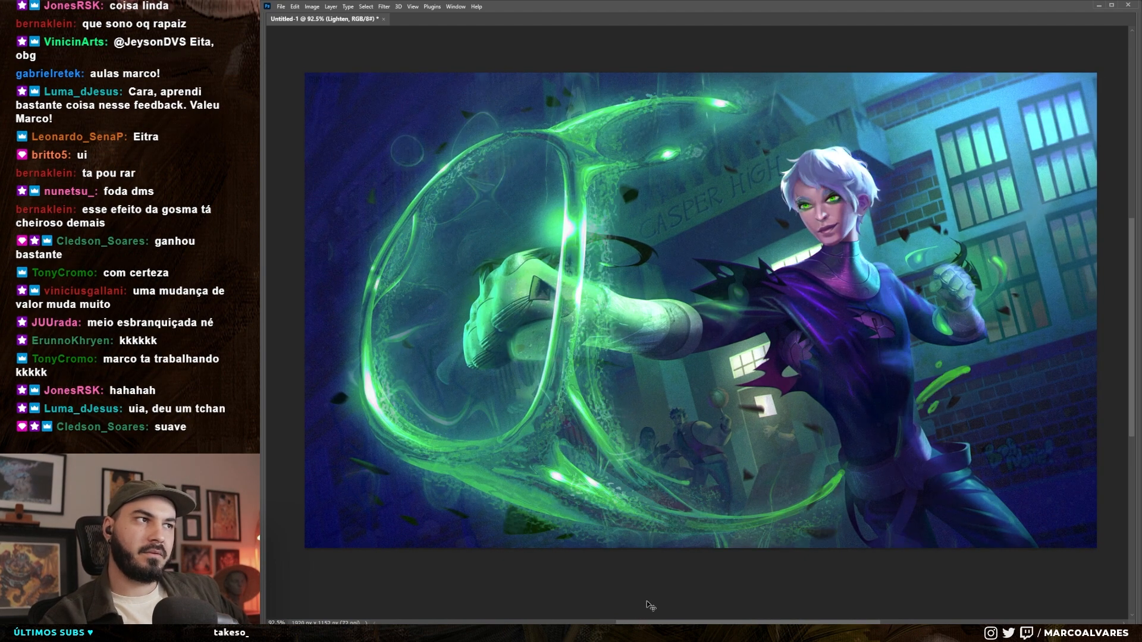
key(ctrl+comma)
key(ctrl+comma)
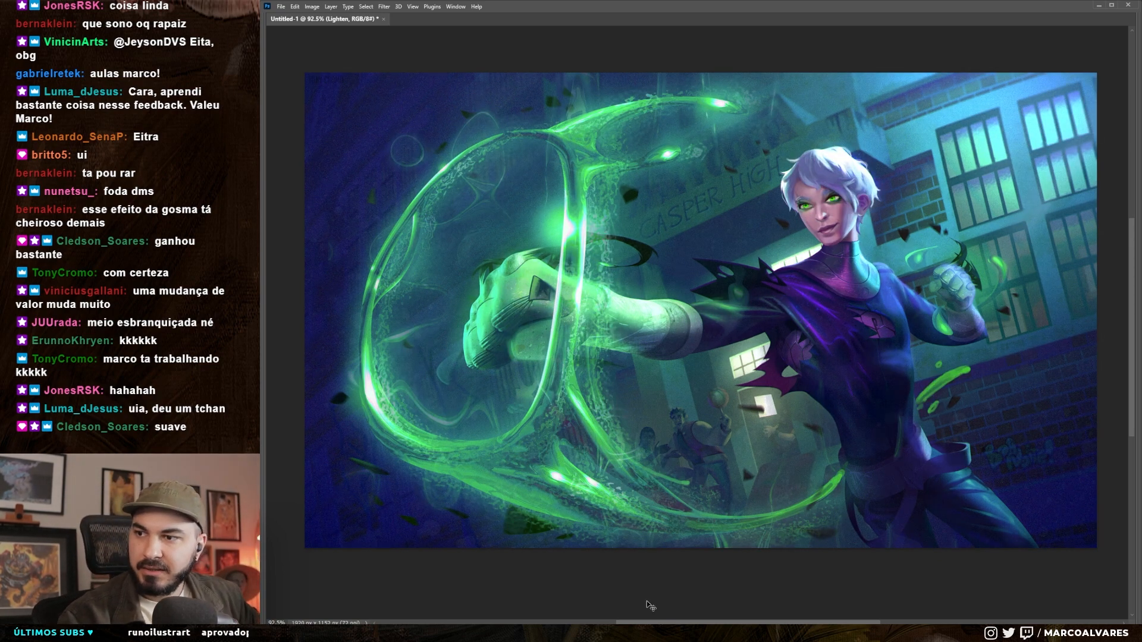
- Compare the whole illustration before and after the paint-over by switching repeatedly between both states, finishing on the edited version
key(ctrl+comma)
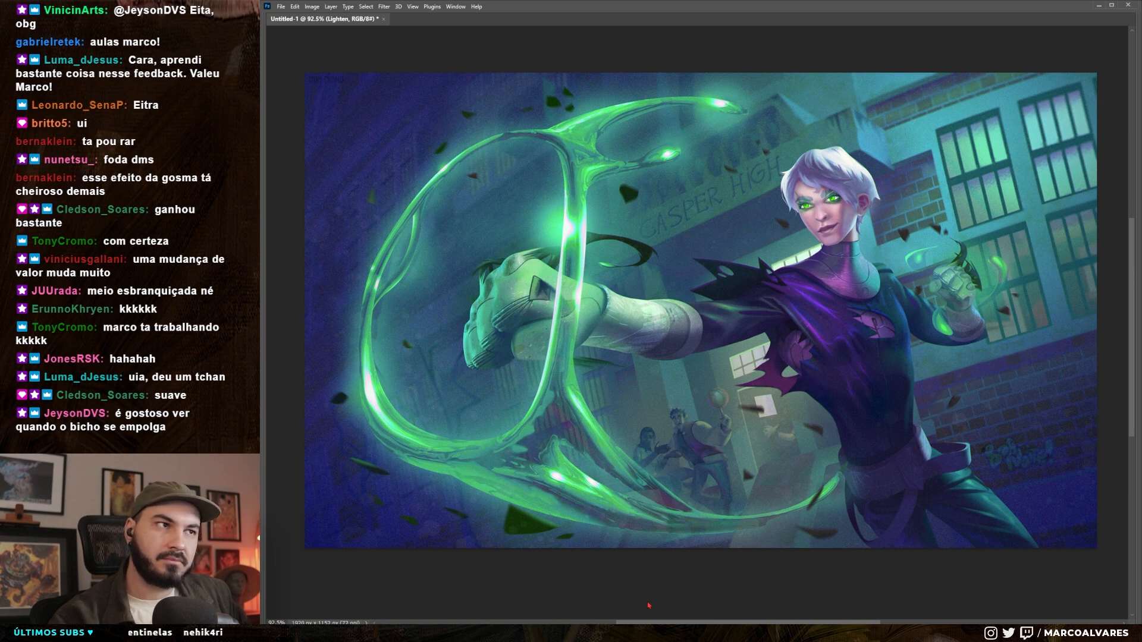
key(ctrl+comma)
key(ctrl+comma)
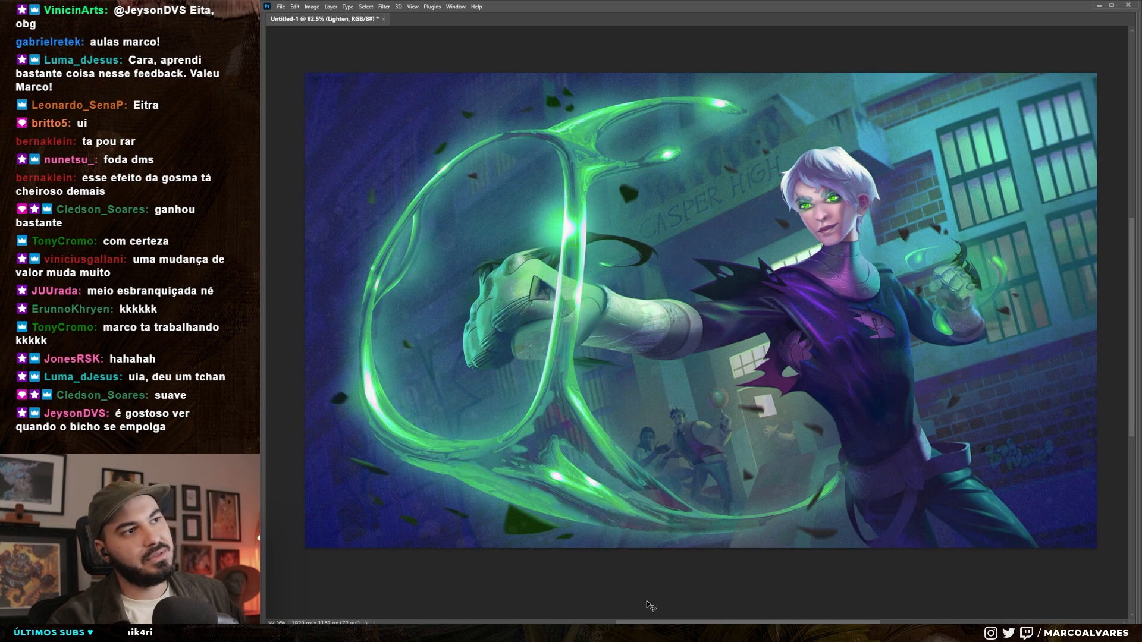
key(ctrl+comma)
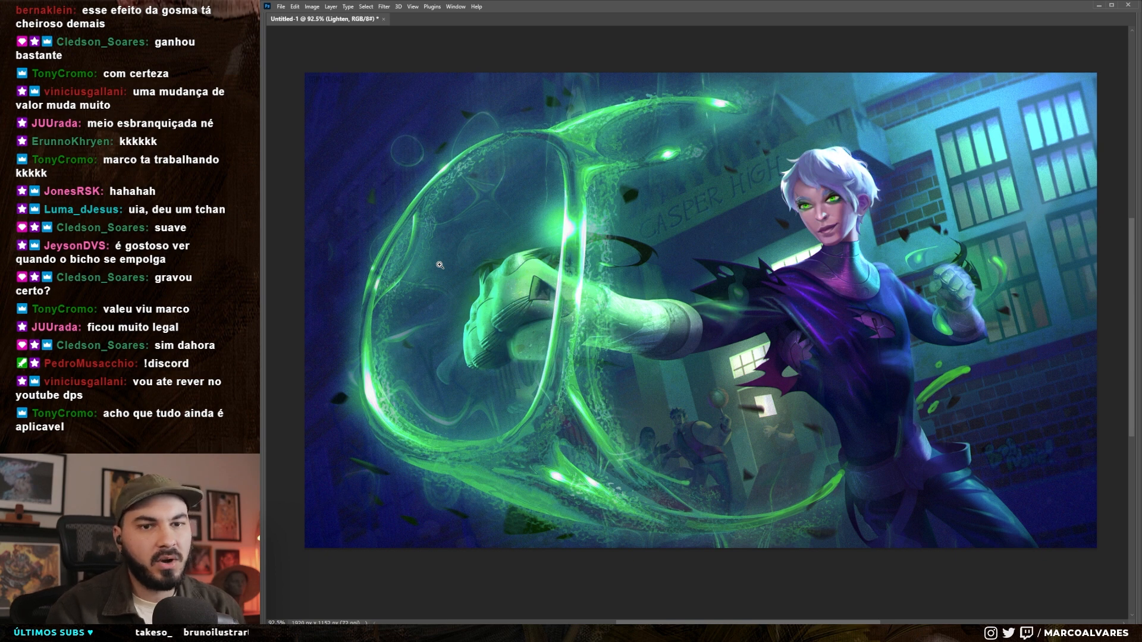
key(ctrl+z)
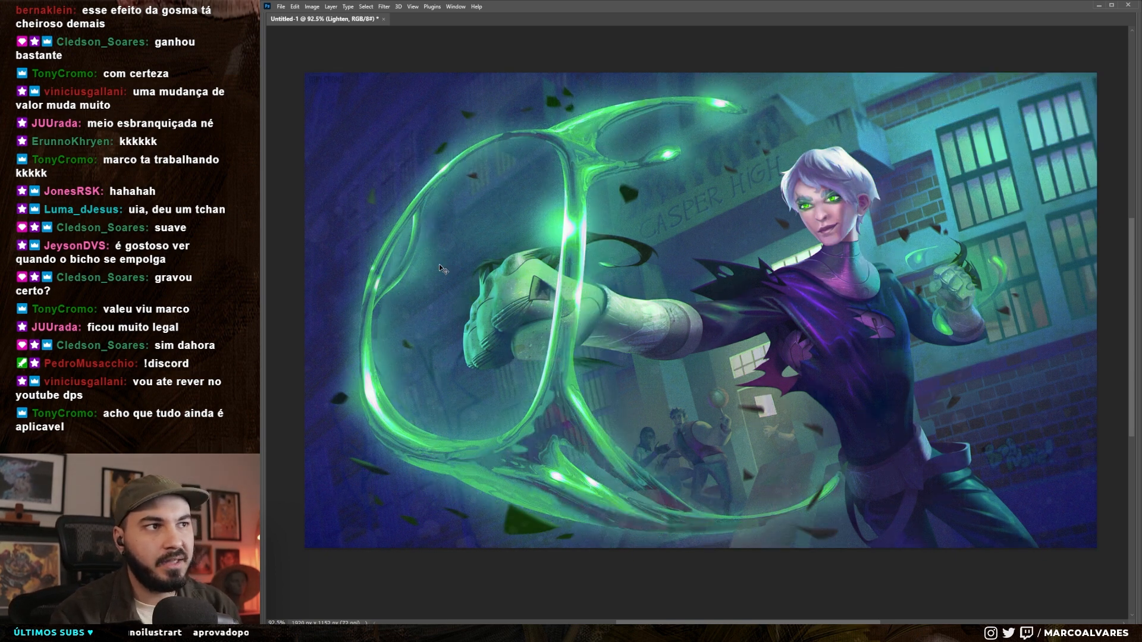
key(ctrl+shift+z)
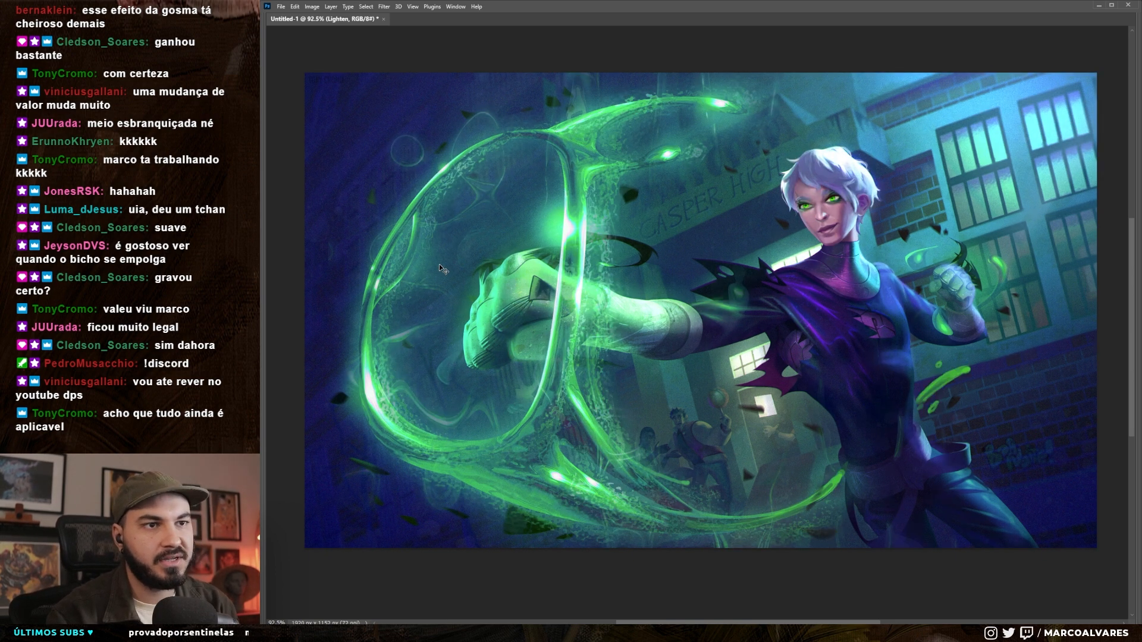
key(ctrl+z)
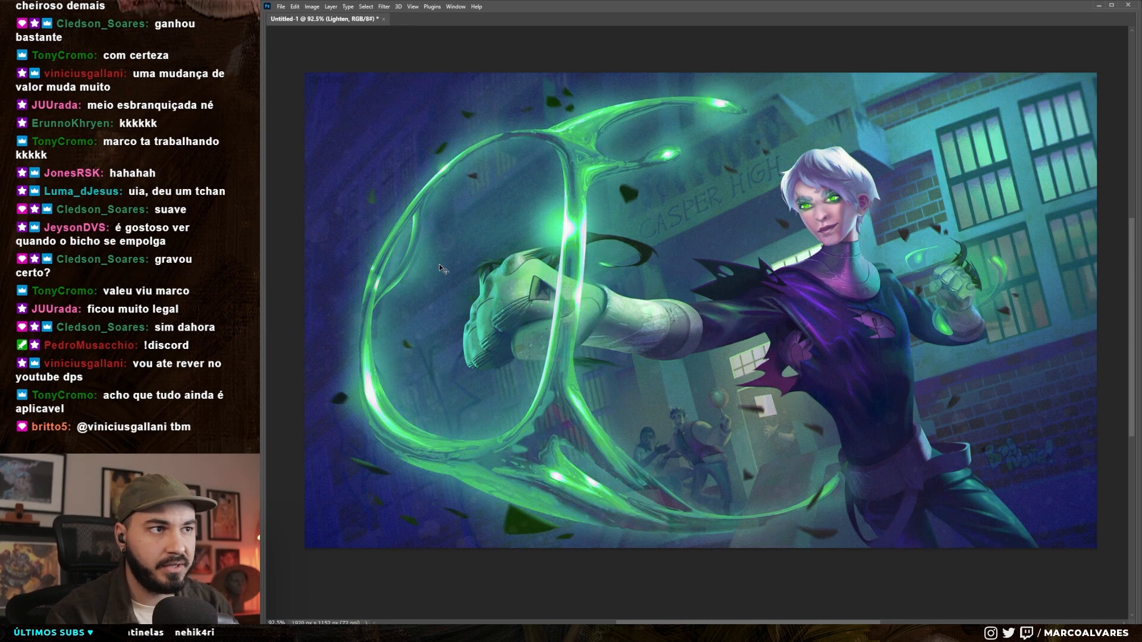
key(ctrl+shift+z)
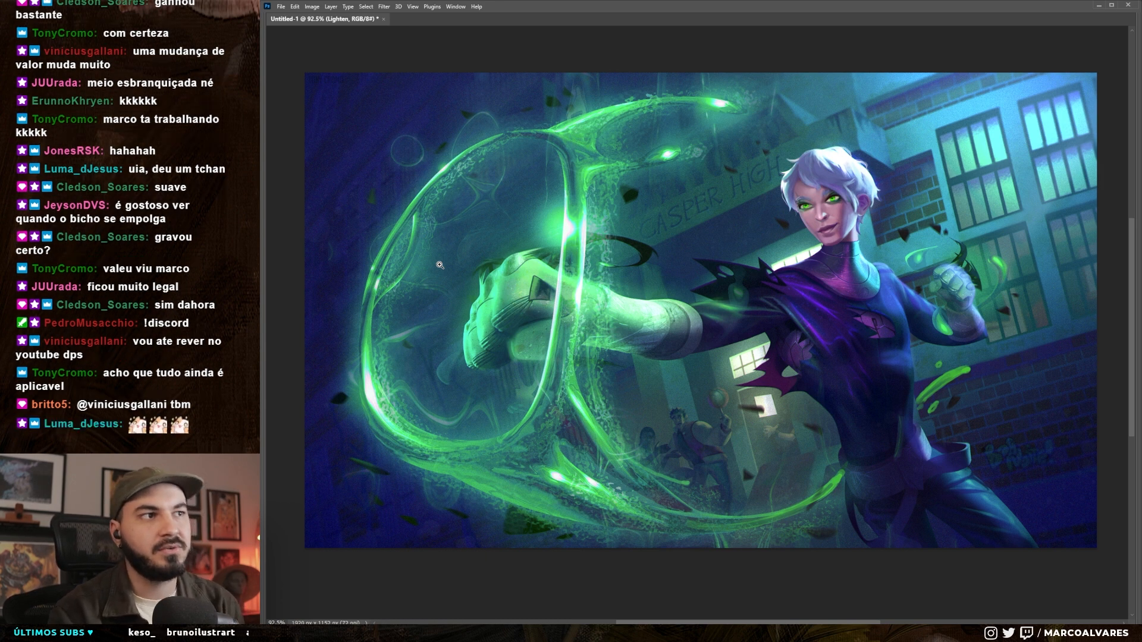
key(ctrl+z)
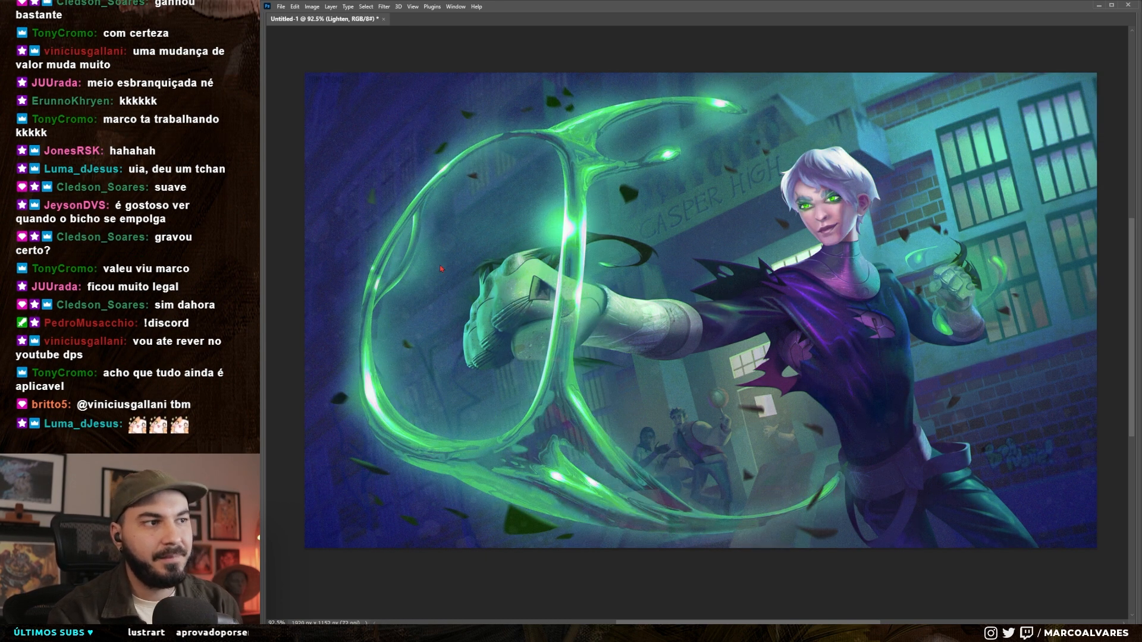
key(ctrl+shift+z)
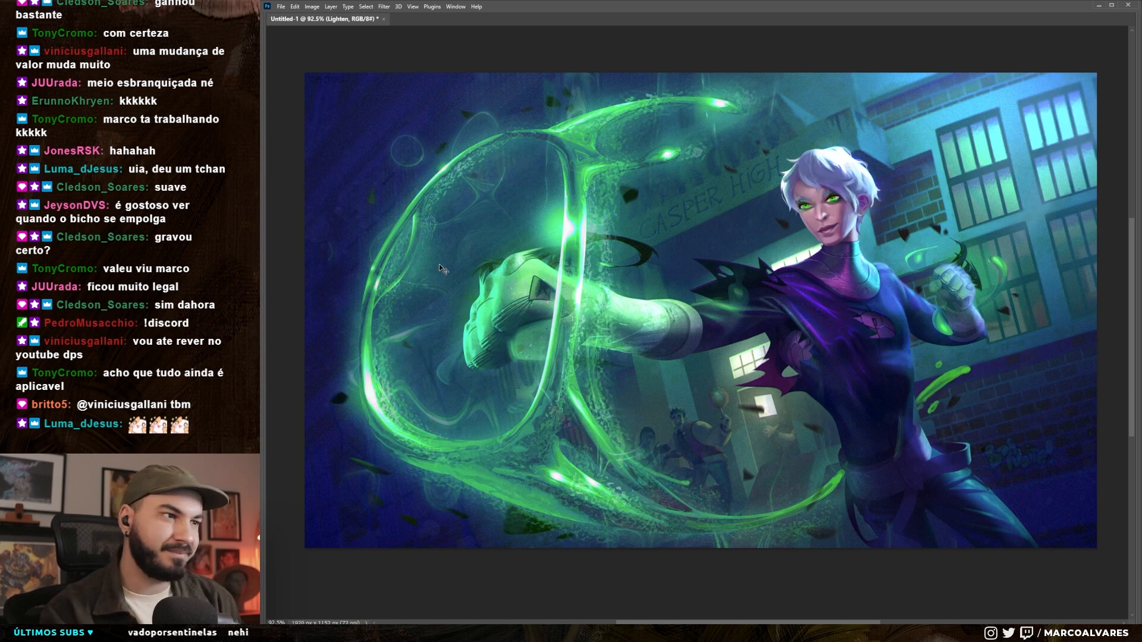
key(ctrl+z)
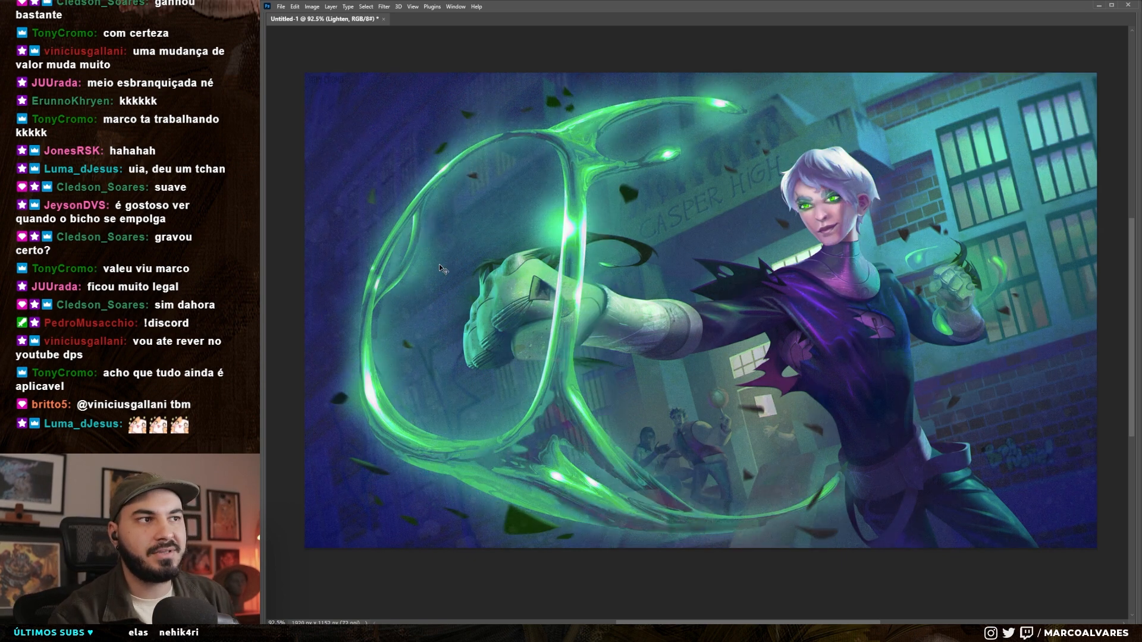
key(ctrl+shift+z)
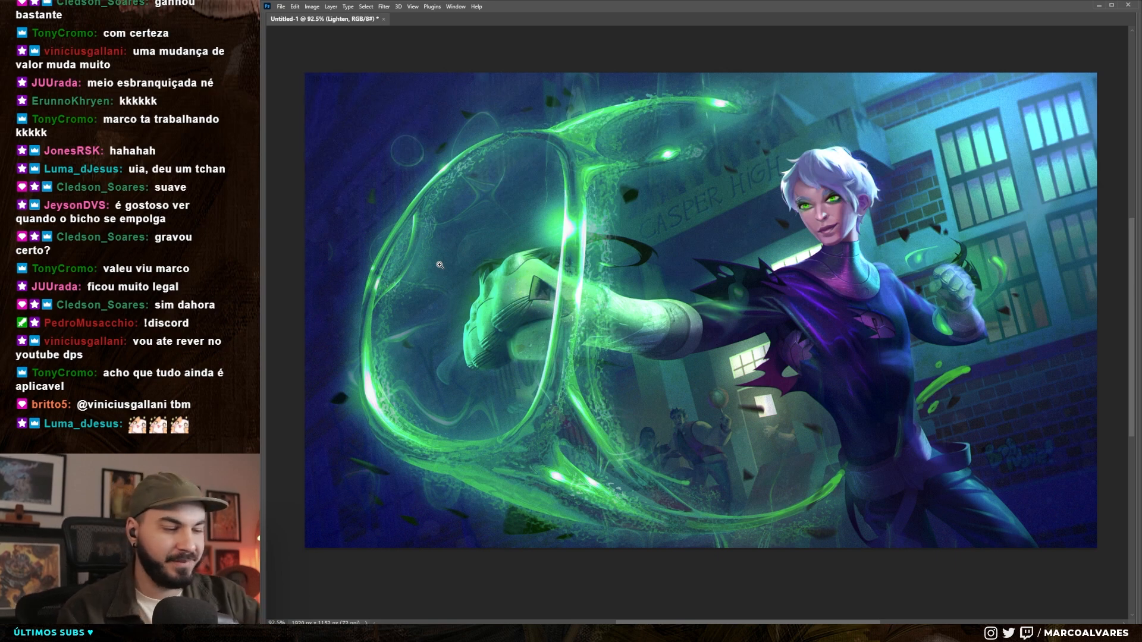